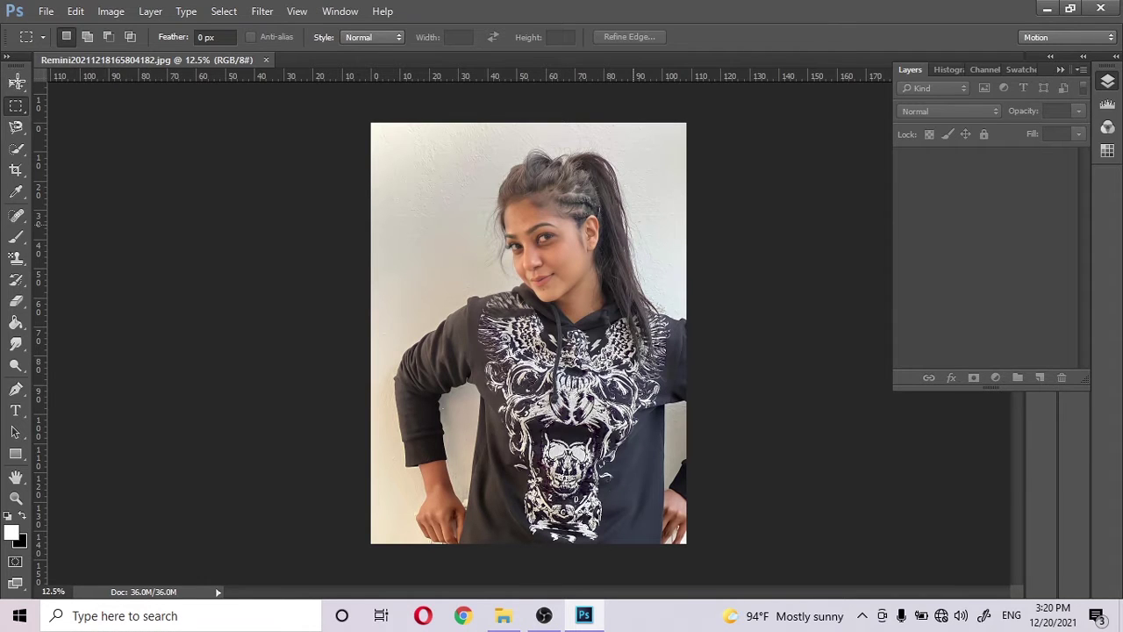
# - Start a Pen path along the sleeve's underside and down the arm's edge
pyautogui.click(16, 84)
pyautogui.scroll(1, 417, 214)
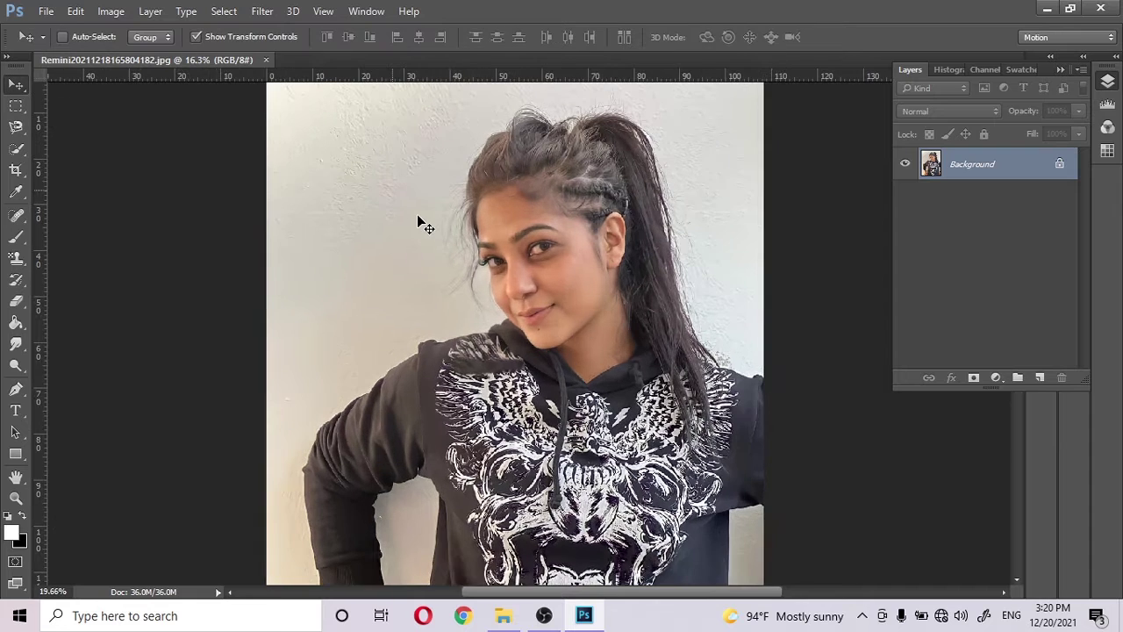
pyautogui.scroll(-2, 417, 215)
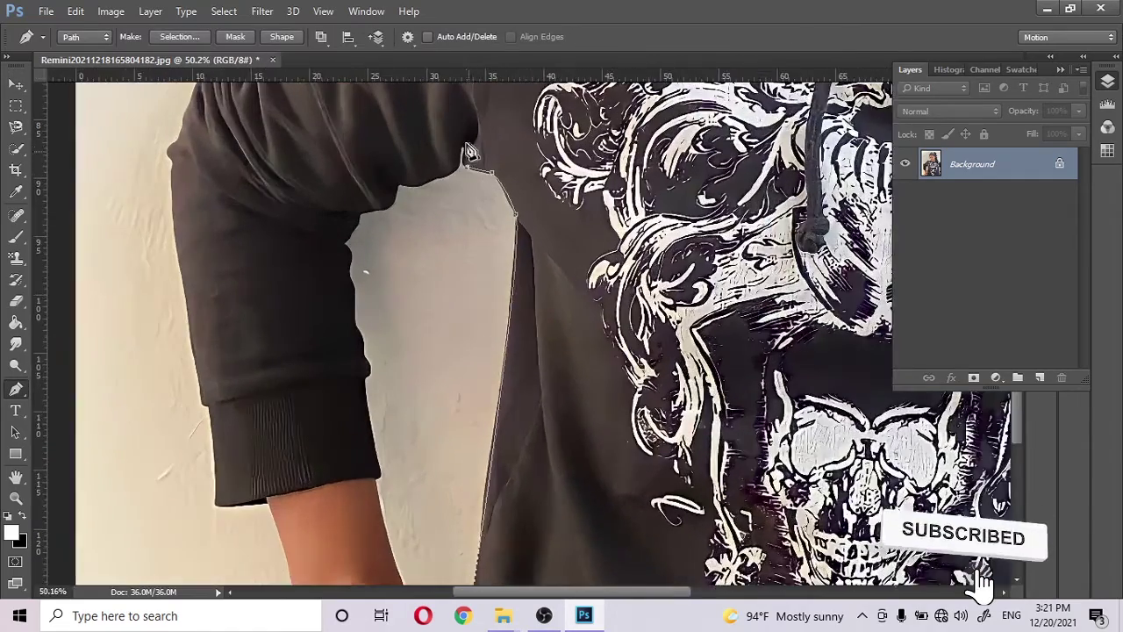
pyautogui.scroll(1, 469, 151)
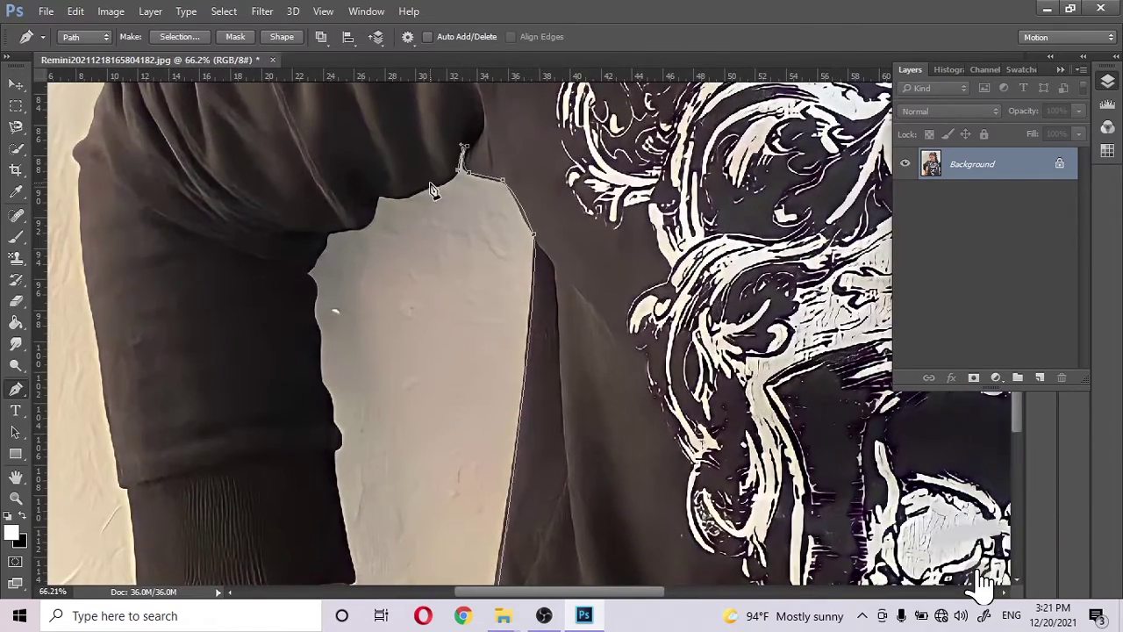
pyautogui.moveTo(396, 200); pyautogui.dragTo(371, 191)
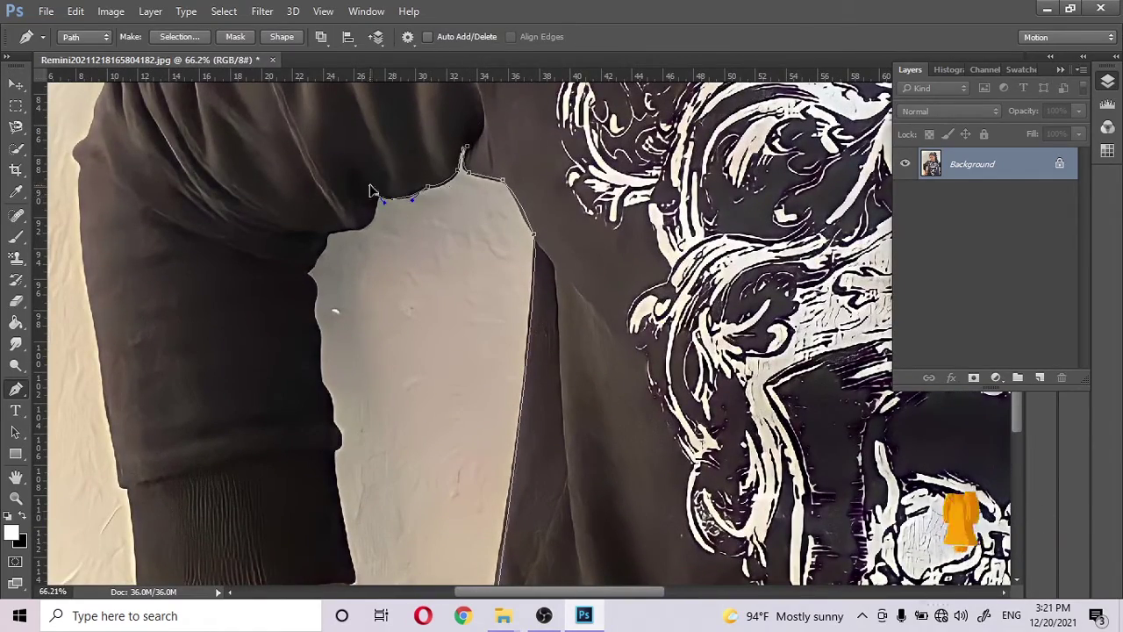
pyautogui.scroll(3, 387, 163)
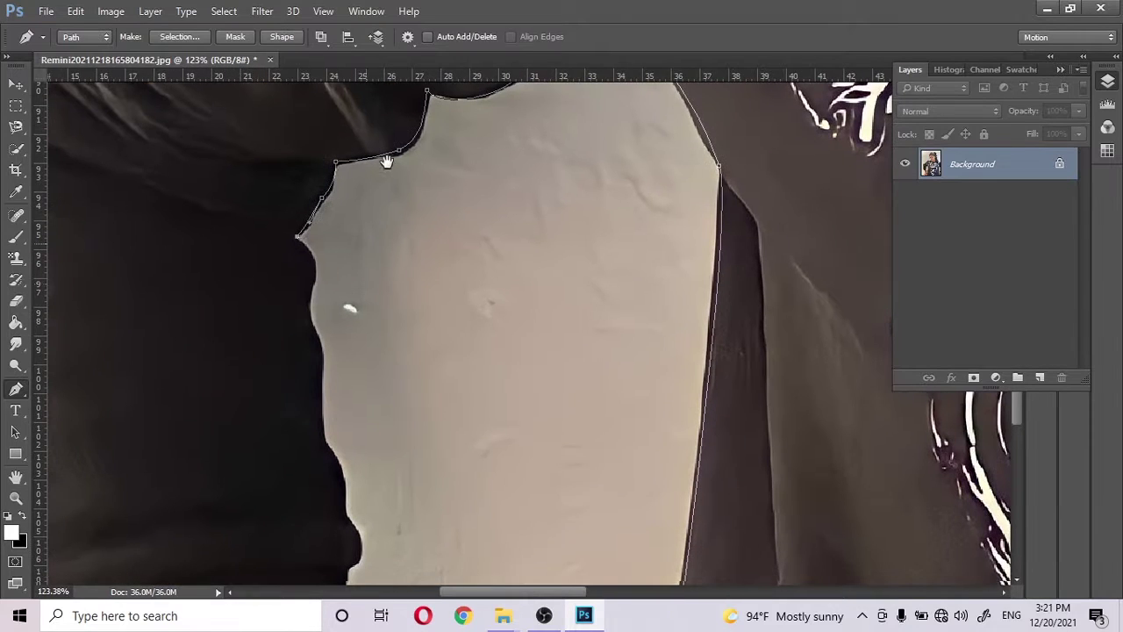
pyautogui.click(321, 339)
pyautogui.scroll(-1, 334, 327)
pyautogui.click(326, 376)
# - Continue the path around the sleeve's bottom corner and along the hand's edge
pyautogui.scroll(-7, 376, 224)
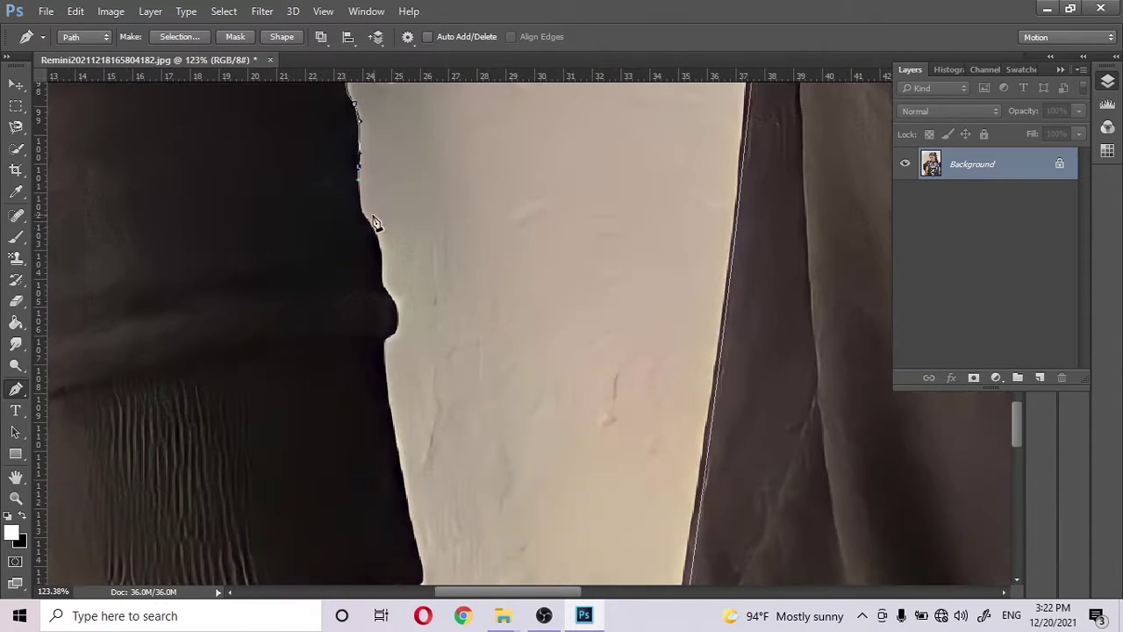
pyautogui.scroll(-2, 394, 276)
pyautogui.scroll(-6, 386, 276)
pyautogui.scroll(-3, 433, 394)
pyautogui.click(416, 301)
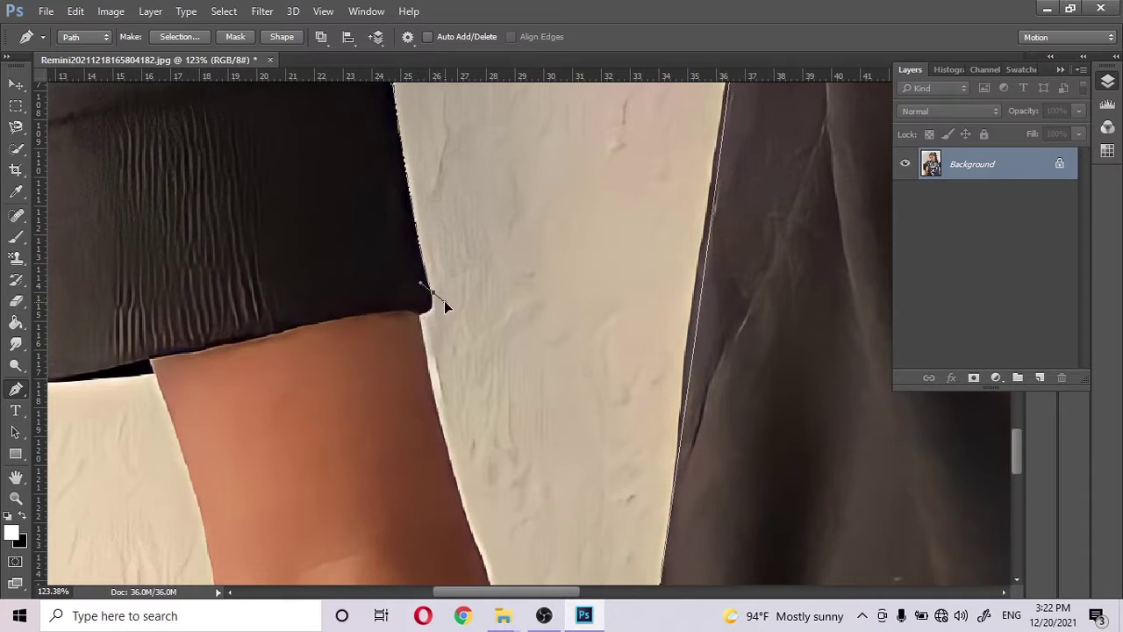
pyautogui.scroll(-4, 442, 305)
pyautogui.scroll(-7, 465, 392)
pyautogui.click(449, 281)
pyautogui.scroll(-4, 450, 281)
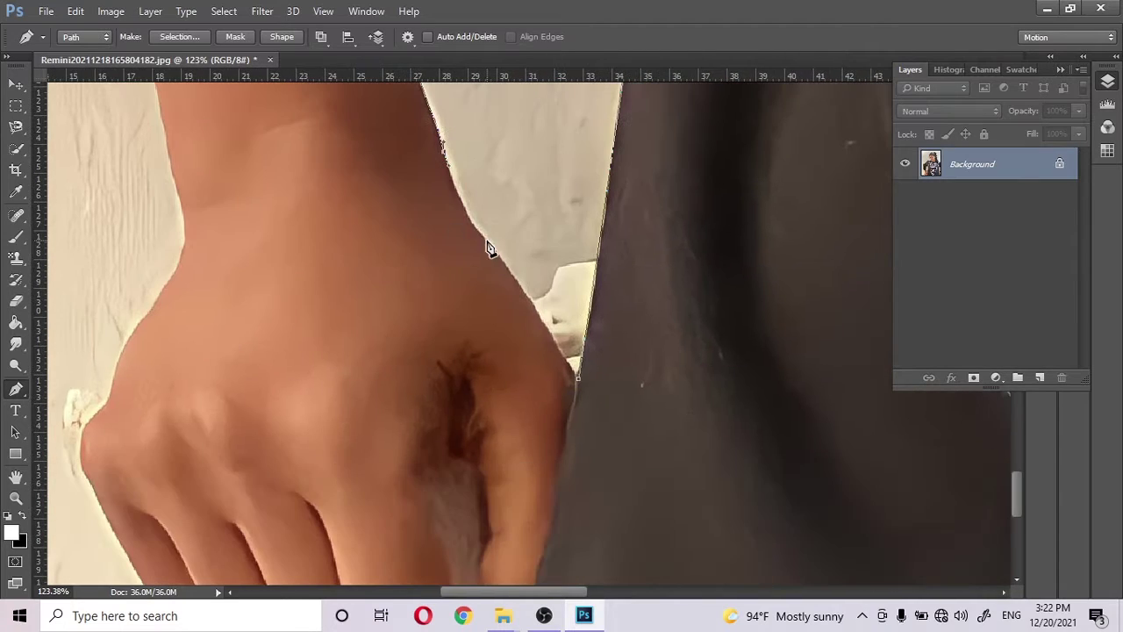
# - Make the path a selection, unlock Background as Layer 0, and delete the wall gap
pyautogui.rightClick(580, 389)
pyautogui.click(657, 254)
pyautogui.press('Return')
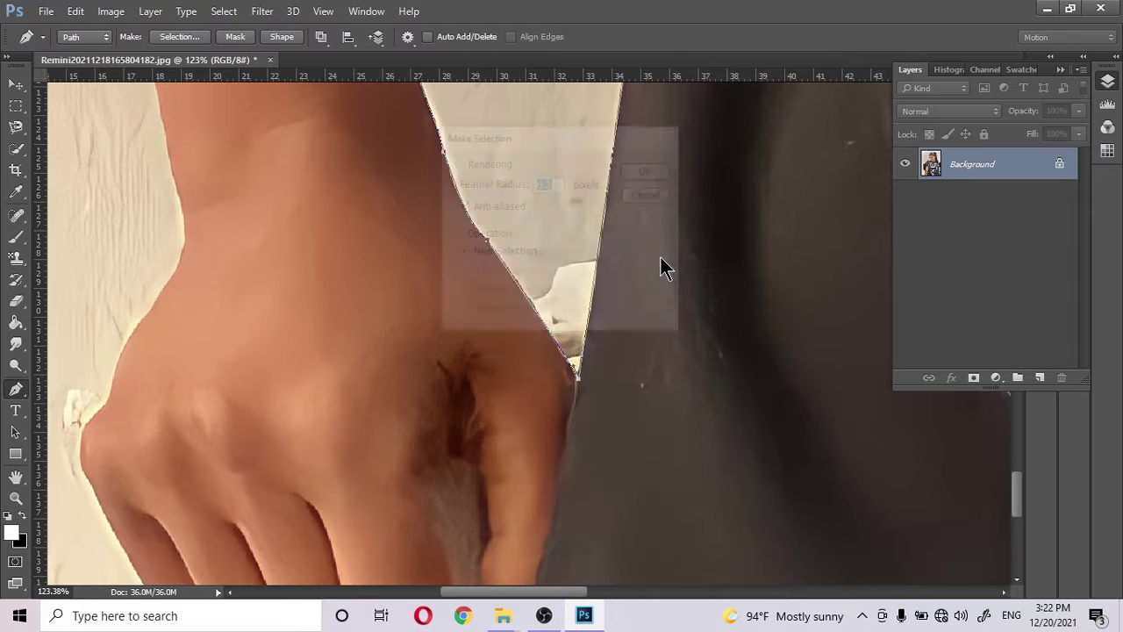
pyautogui.hotkey('shift', 'F5')
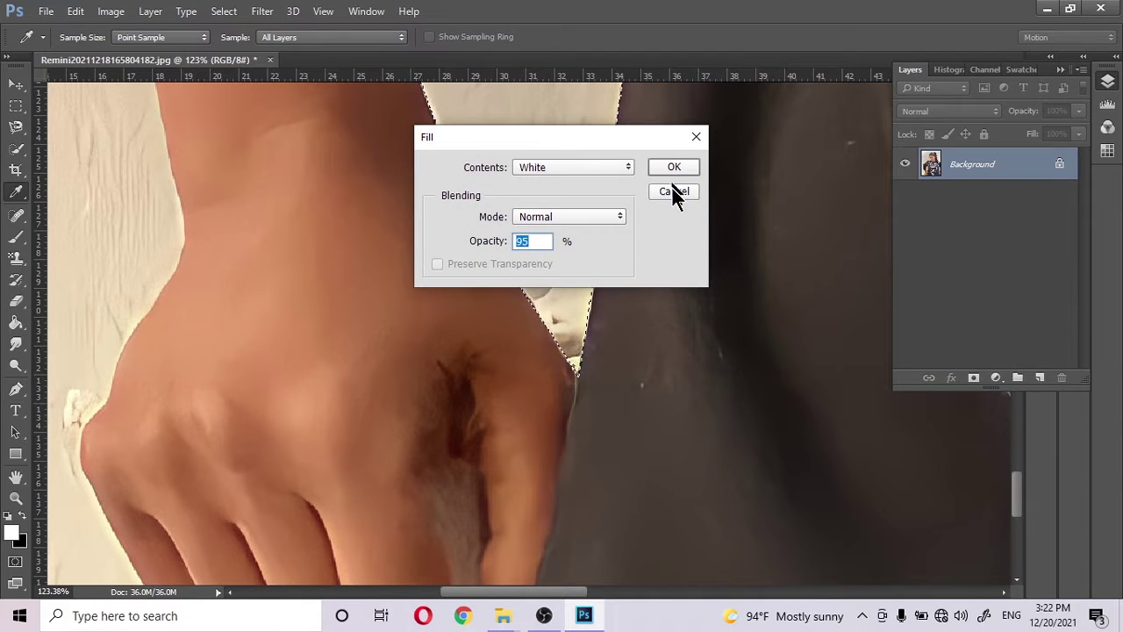
pyautogui.click(673, 193)
pyautogui.click(1059, 165)
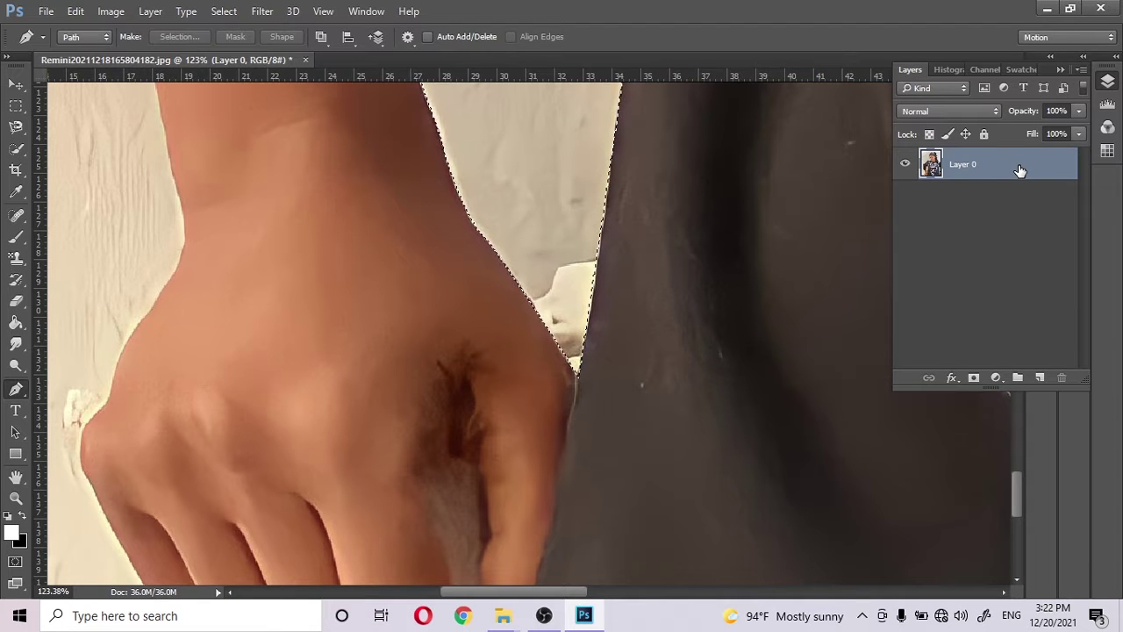
pyautogui.press('Delete')
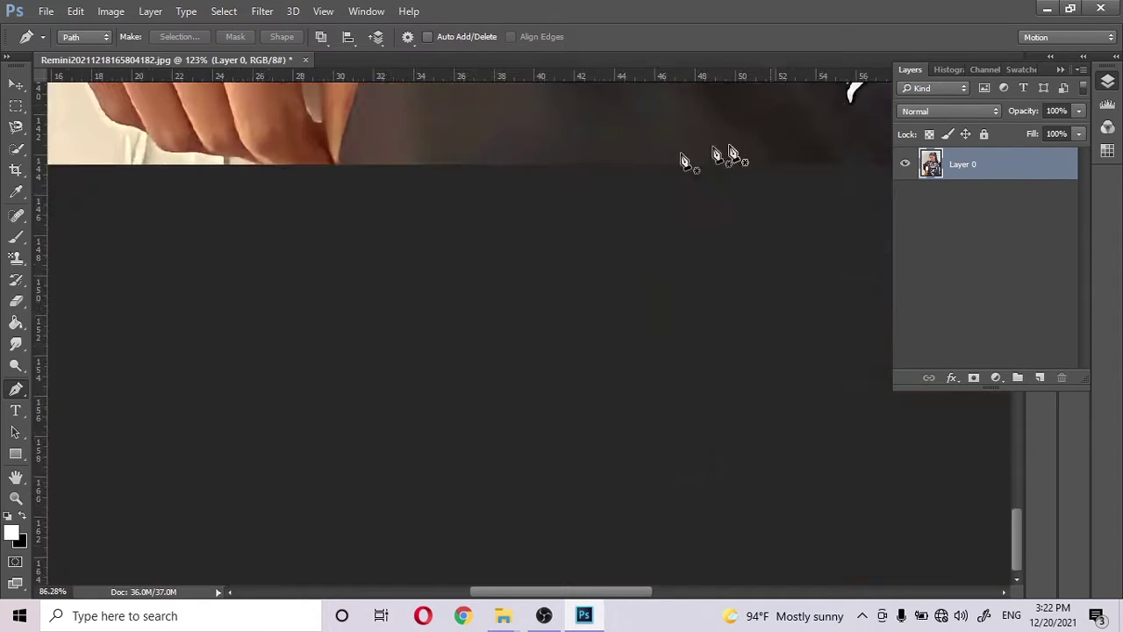
# - Zoom out to check the left cut-out, then zoom in on the right-side arm gap
pyautogui.scroll(-5, 684, 162)
pyautogui.scroll(-2, 607, 327)
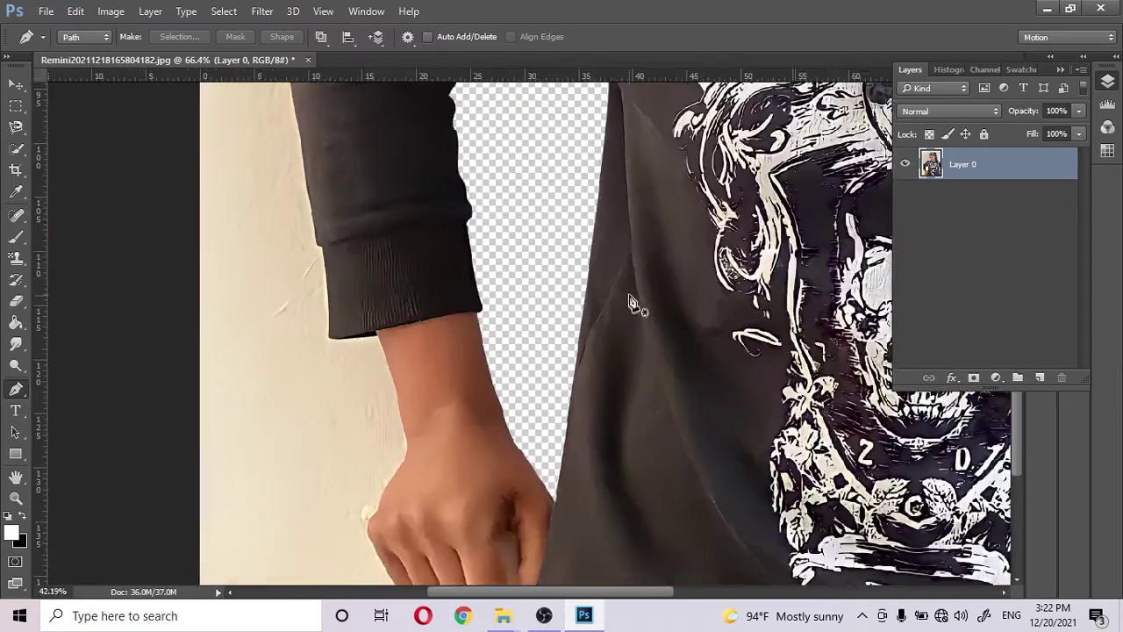
pyautogui.scroll(-2, 632, 306)
pyautogui.scroll(-2, 636, 263)
pyautogui.scroll(-1, 492, 193)
pyautogui.scroll(-2, 474, 186)
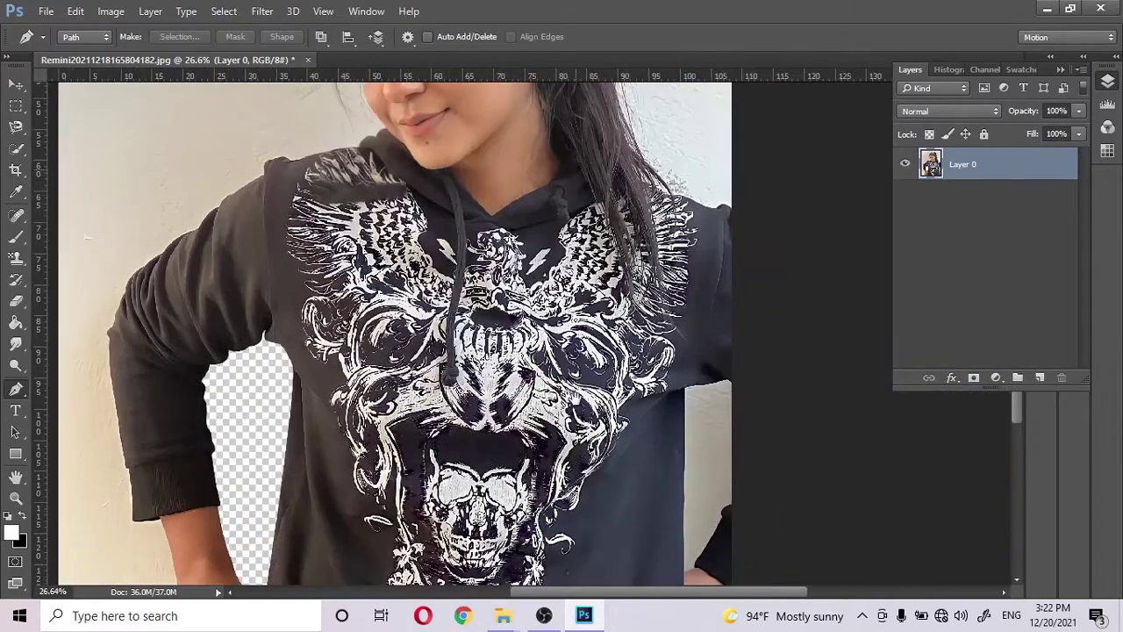
pyautogui.scroll(-2, 614, 263)
pyautogui.scroll(-1, 702, 290)
pyautogui.scroll(-1, 689, 281)
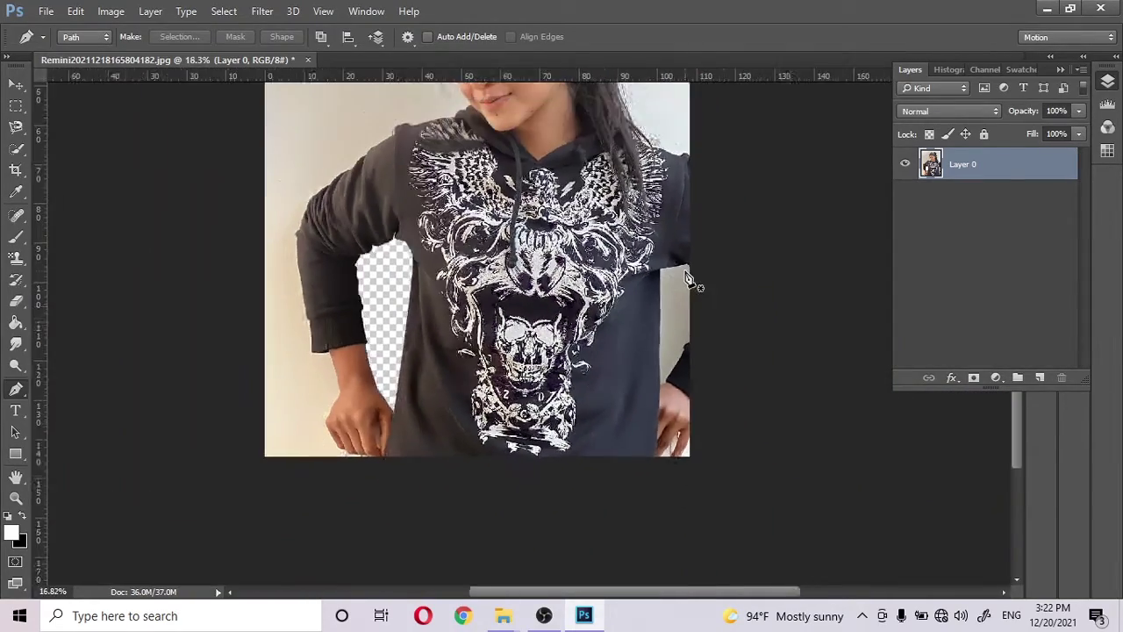
pyautogui.scroll(-2, 690, 281)
pyautogui.scroll(-1, 667, 351)
pyautogui.scroll(2, 659, 384)
pyautogui.scroll(2, 418, 219)
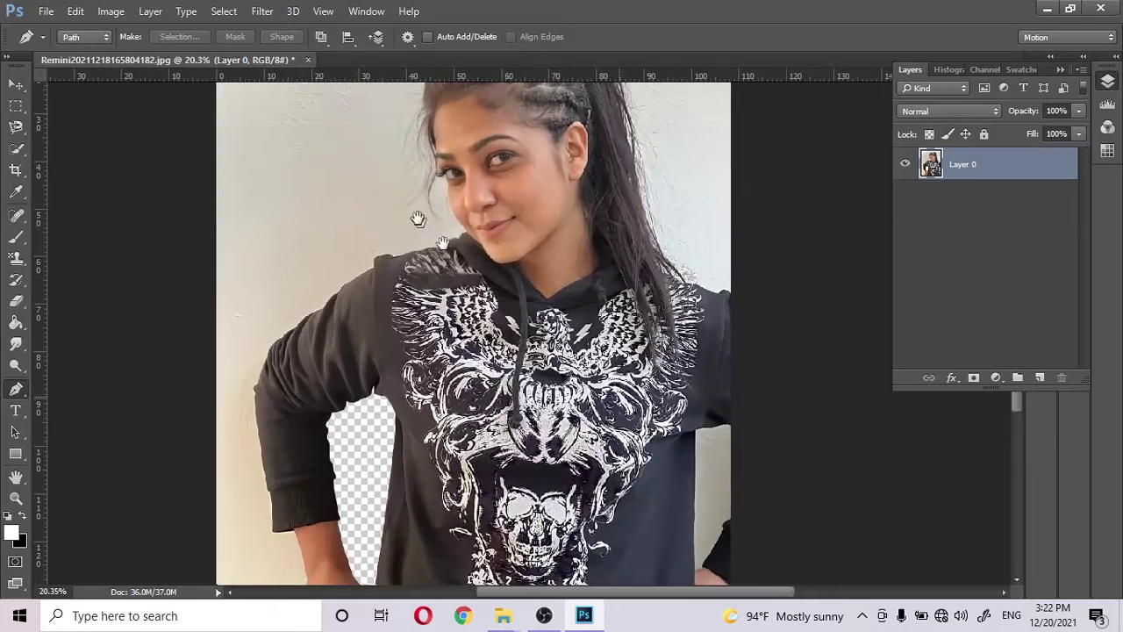
pyautogui.scroll(1, 447, 307)
pyautogui.scroll(1, 450, 422)
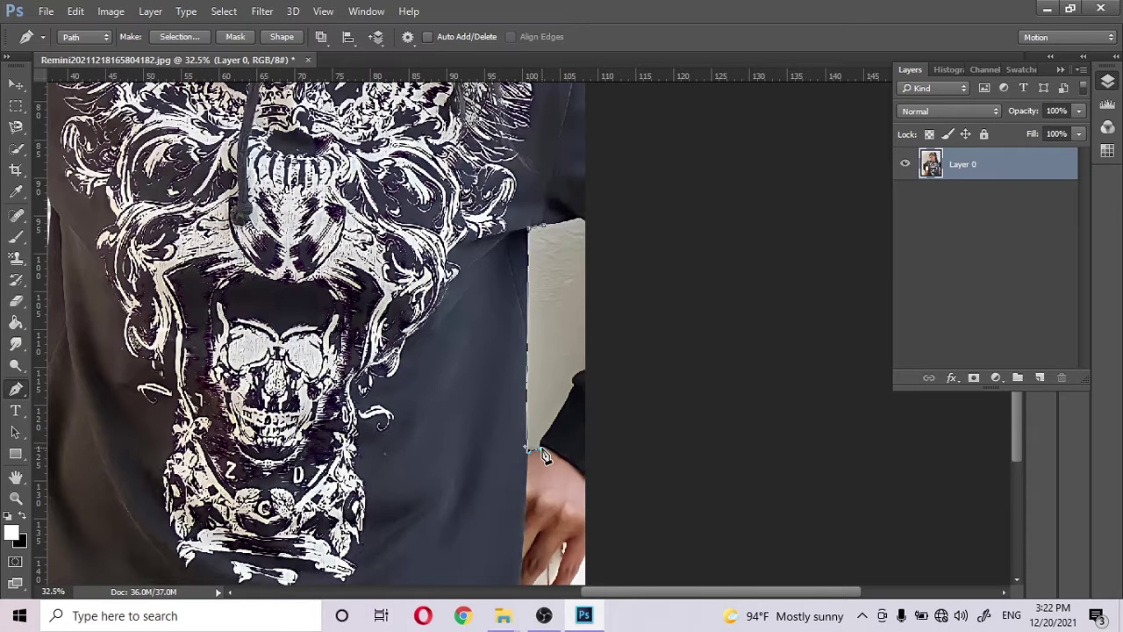
# - Close the right-side gap path, make it a selection, and delete that wall area
pyautogui.scroll(3, 542, 454)
pyautogui.scroll(2, 558, 439)
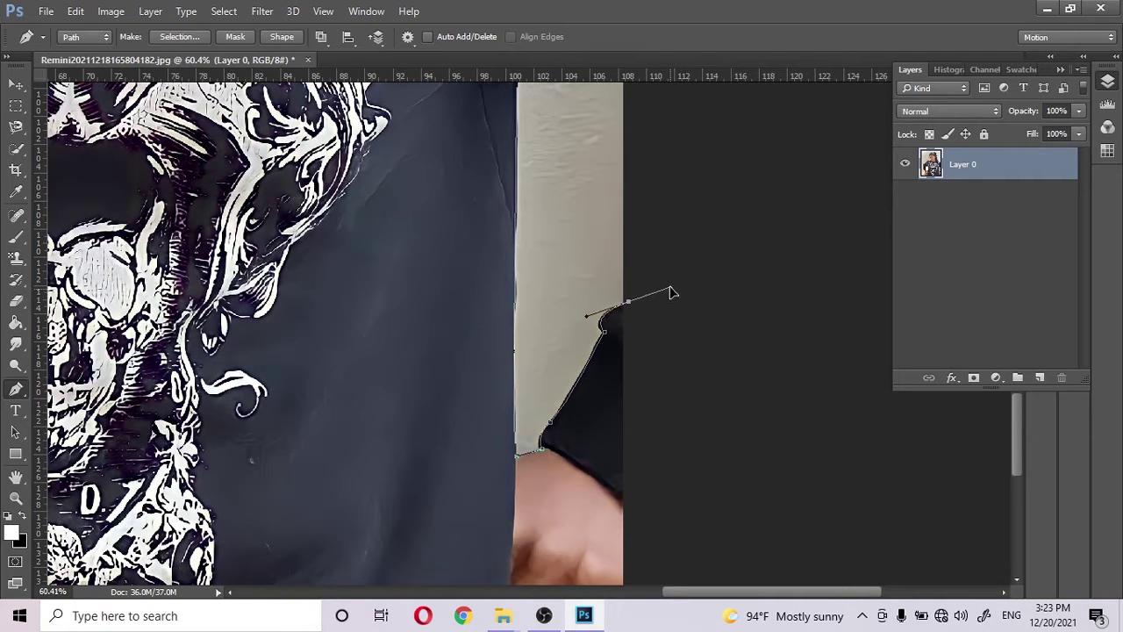
pyautogui.moveTo(717, 169); pyautogui.dragTo(702, 251)
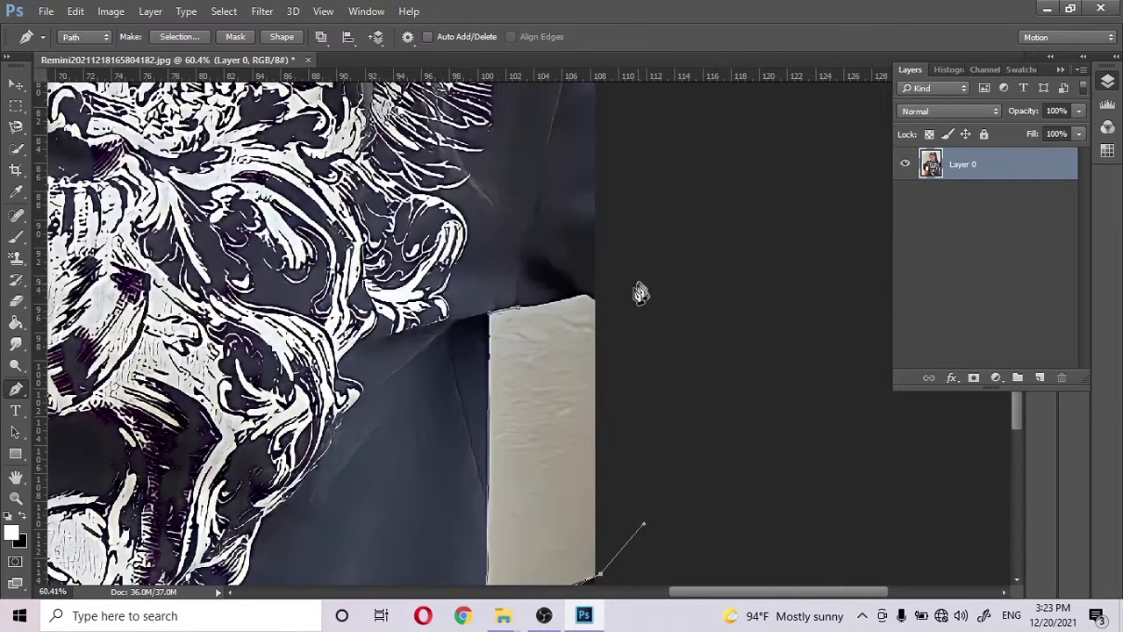
pyautogui.rightClick(654, 237)
pyautogui.rightClick(501, 210)
pyautogui.click(558, 262)
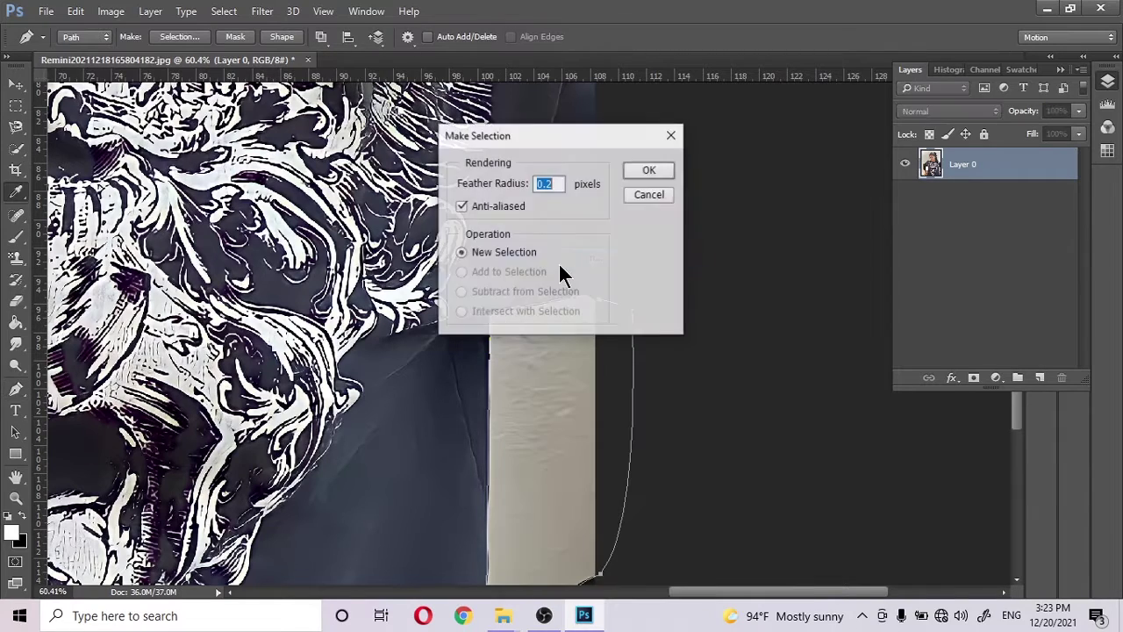
pyautogui.press('Return')
pyautogui.press('Delete')
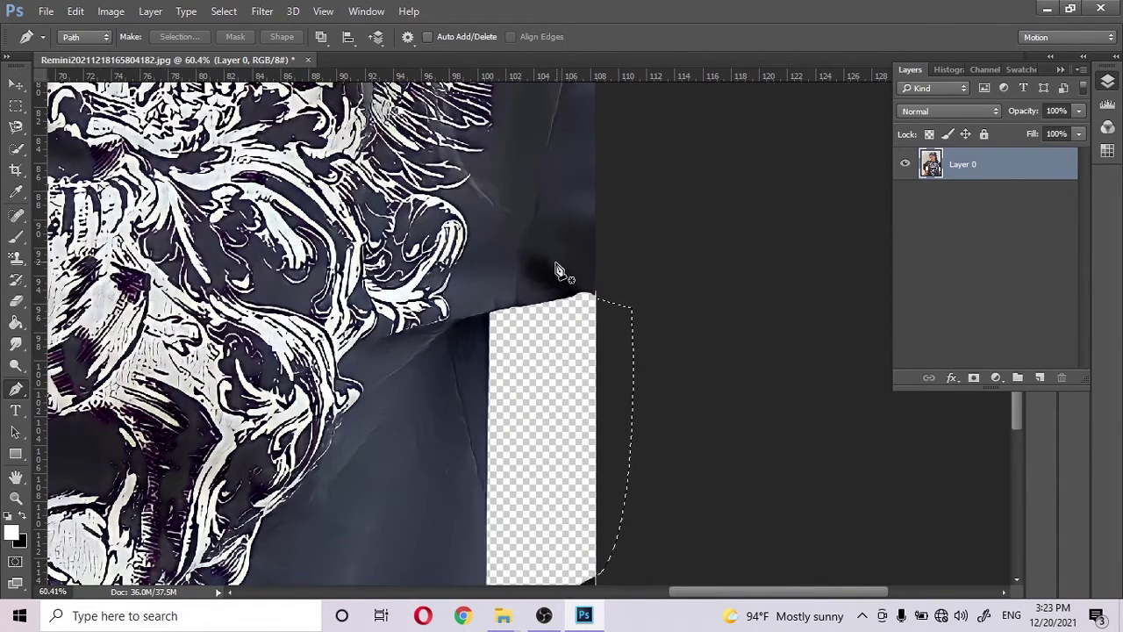
# - Trace a small path between the left hand's curled fingers to clear that wall gap
pyautogui.scroll(-3, 438, 371)
pyautogui.scroll(-5, 562, 351)
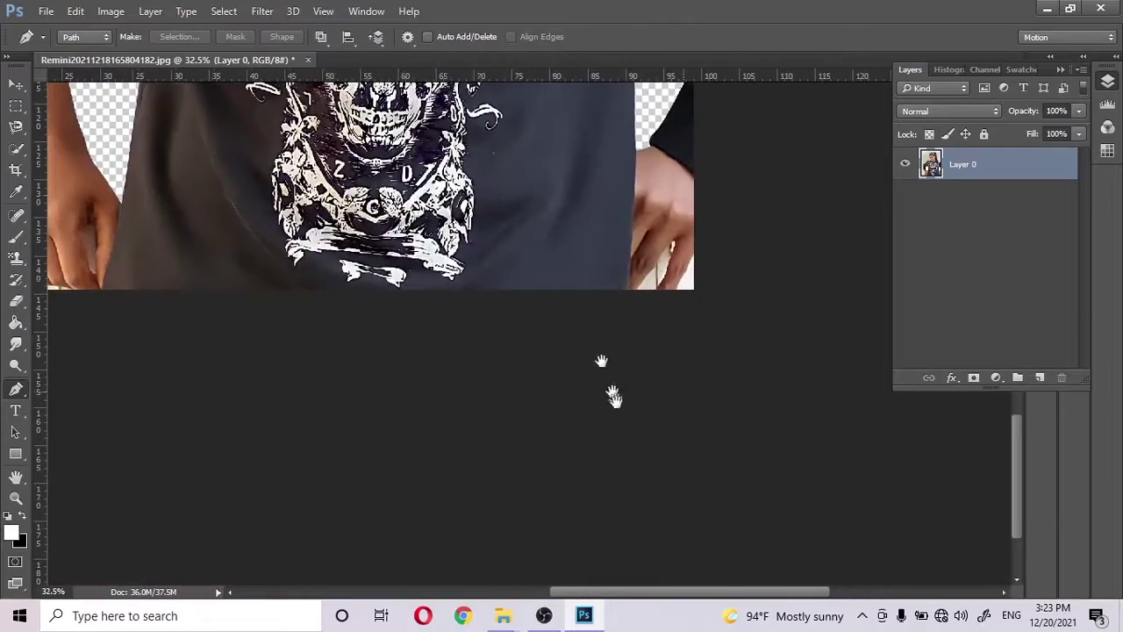
pyautogui.scroll(3, 612, 397)
pyautogui.scroll(3, 570, 334)
pyautogui.scroll(3, 527, 263)
pyautogui.scroll(3, 462, 164)
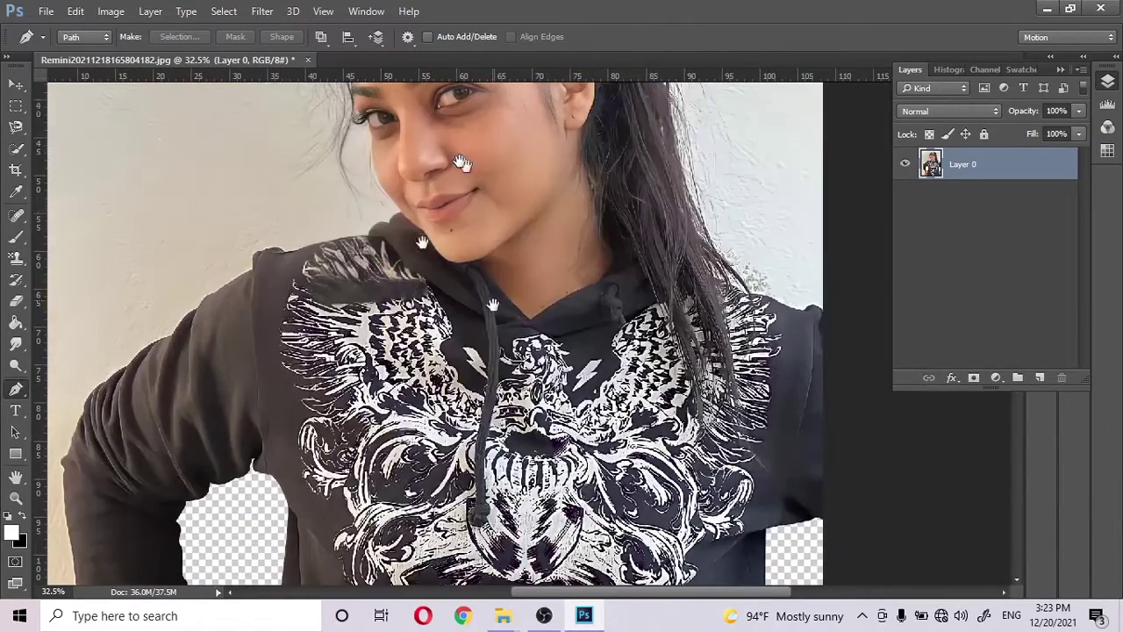
pyautogui.scroll(3, 462, 167)
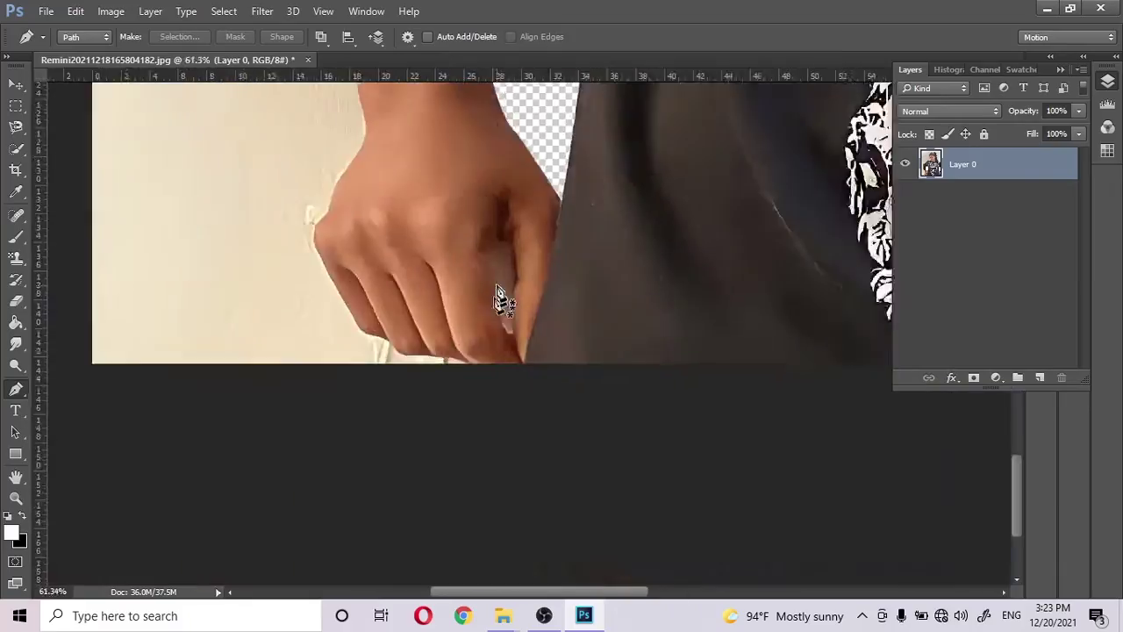
pyautogui.moveTo(507, 332); pyautogui.dragTo(542, 387)
pyautogui.scroll(2, 518, 368)
pyautogui.rightClick(558, 179)
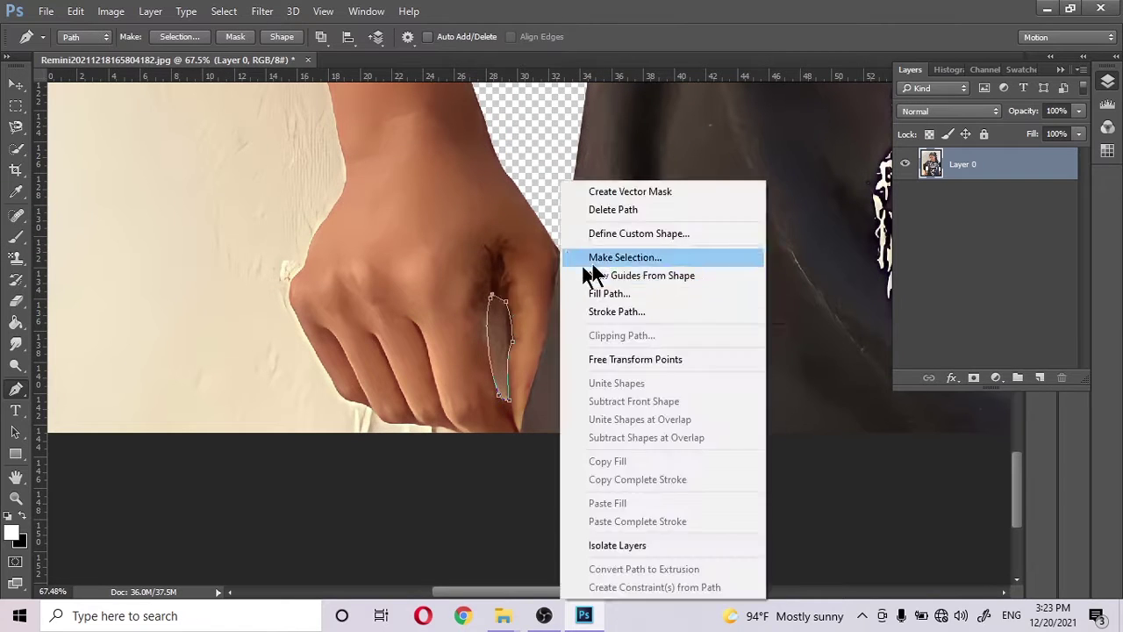
pyautogui.press('Escape')
pyautogui.scroll(3, 457, 393)
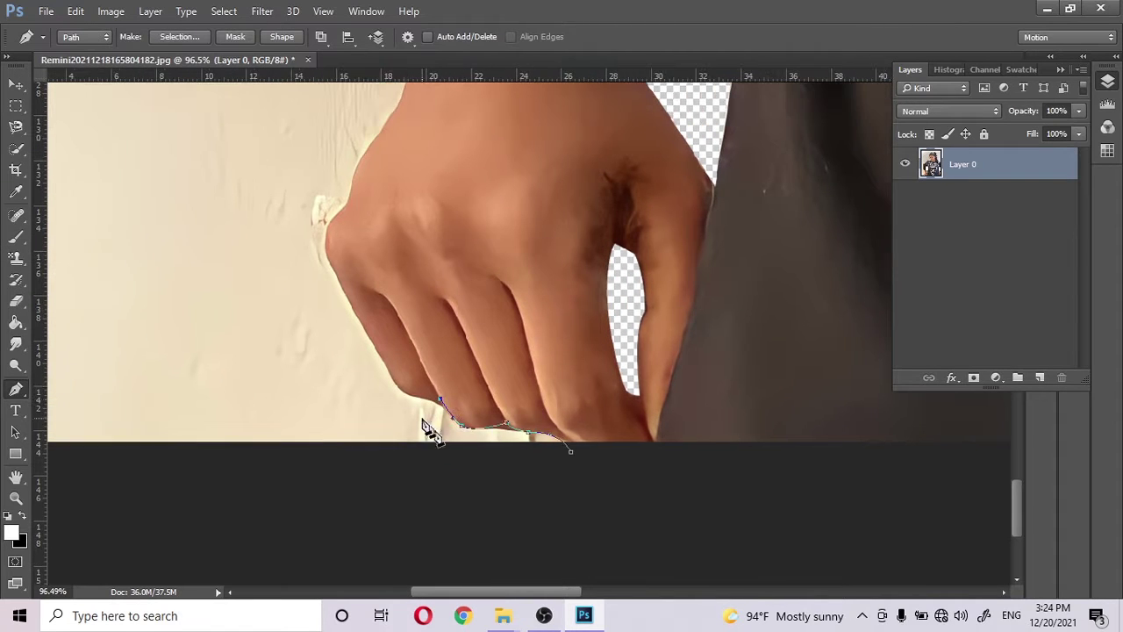
# - Trace the outline path along the fingers, hand edge and sleeve's bottom edge
pyautogui.moveTo(419, 384); pyautogui.dragTo(421, 527)
pyautogui.moveTo(363, 344); pyautogui.dragTo(401, 320)
pyautogui.moveTo(410, 250); pyautogui.dragTo(410, 311)
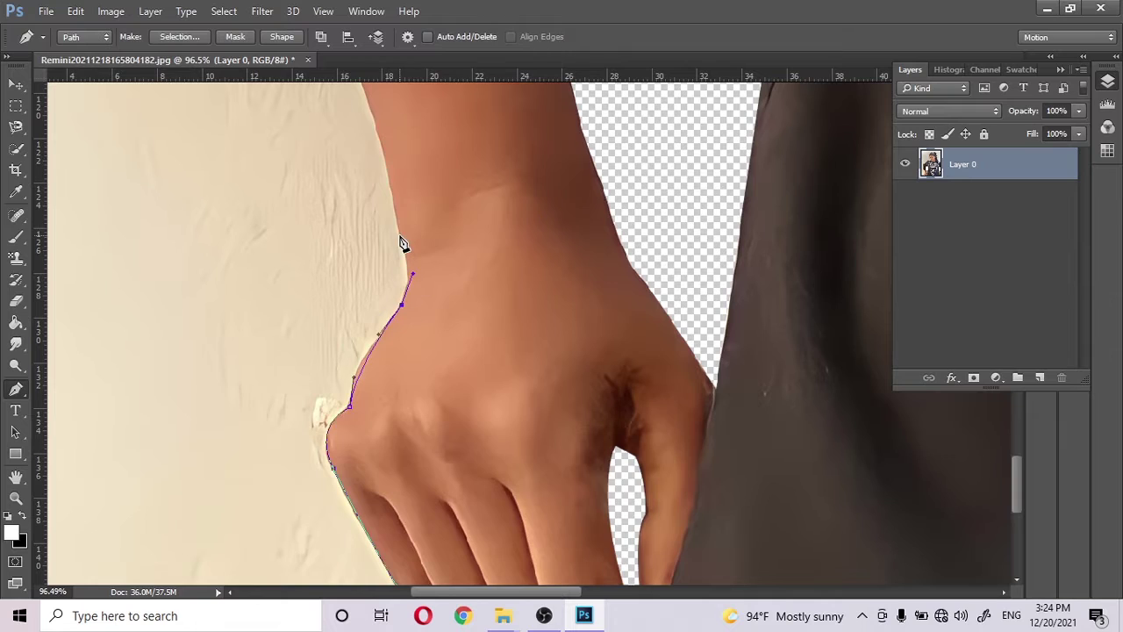
pyautogui.scroll(3, 393, 250)
pyautogui.click(345, 169)
pyautogui.scroll(4, 328, 376)
pyautogui.click(280, 351)
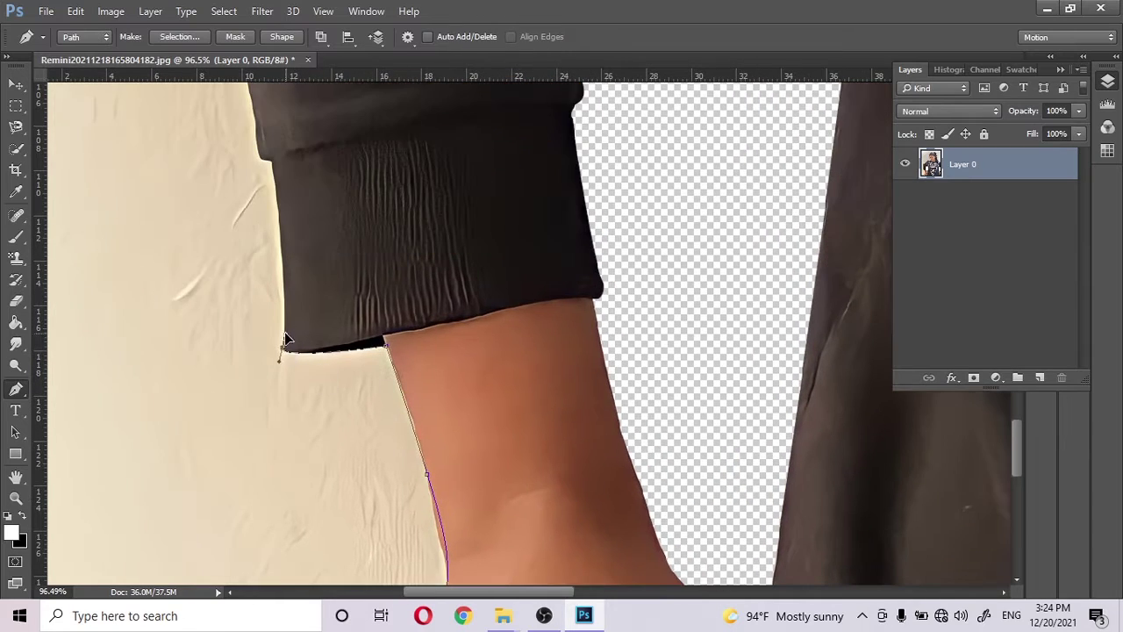
pyautogui.scroll(4, 259, 155)
pyautogui.scroll(5, 254, 159)
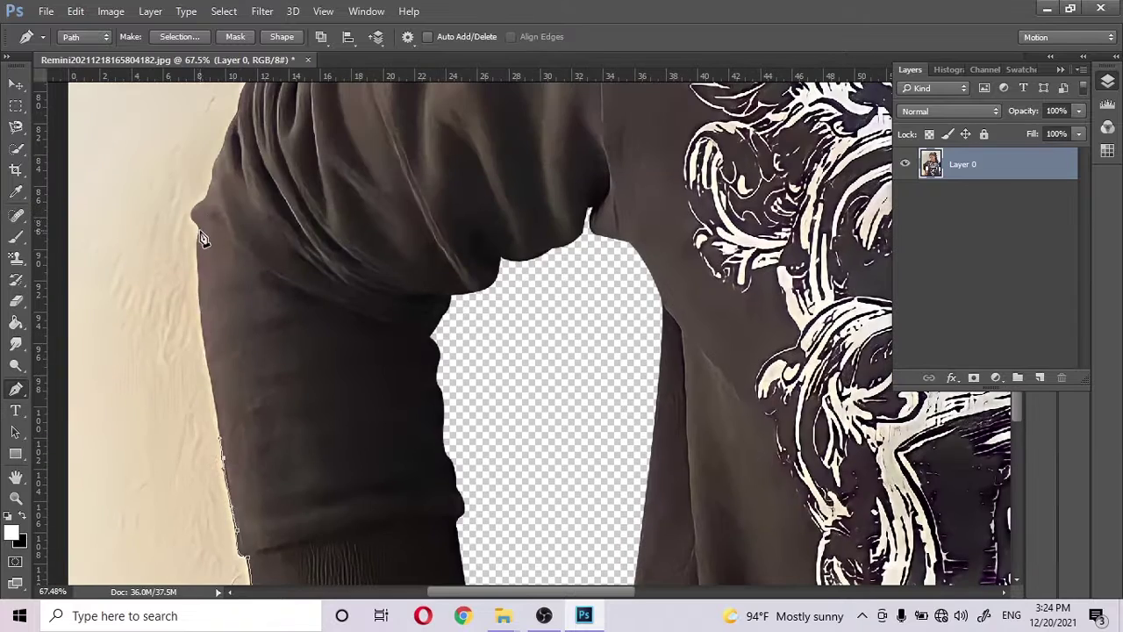
# - Extend the path up the arm's left edge, across the shoulder to the hood
pyautogui.click(200, 217)
pyautogui.scroll(3, 254, 263)
pyautogui.scroll(2, 272, 316)
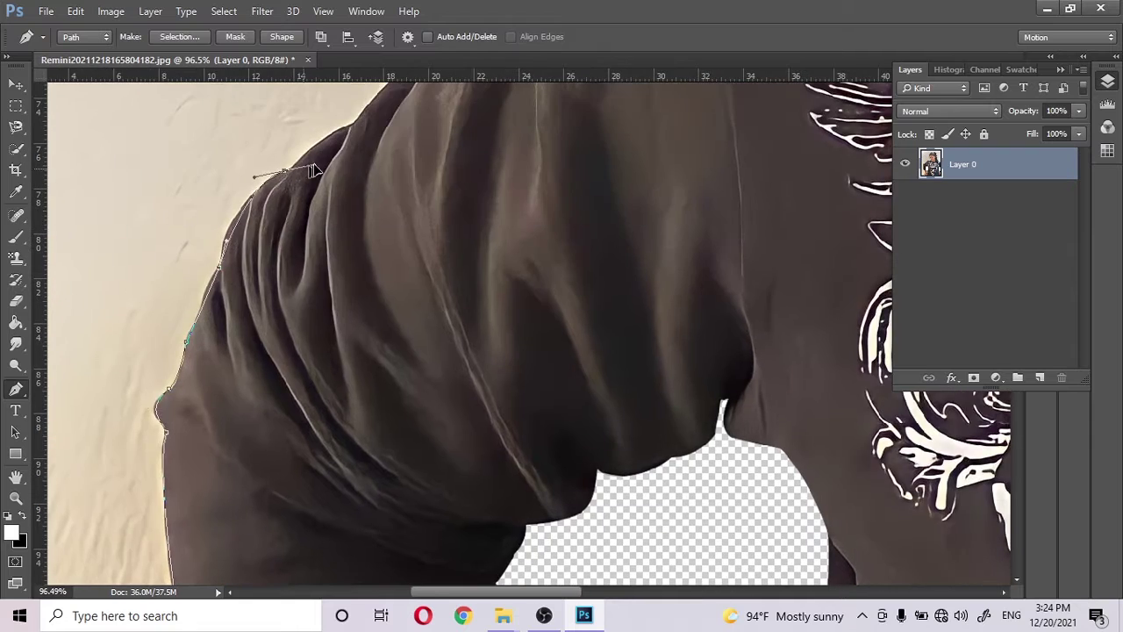
pyautogui.hscroll(3, 291, 372)
pyautogui.scroll(3, 349, 303)
pyautogui.click(357, 297)
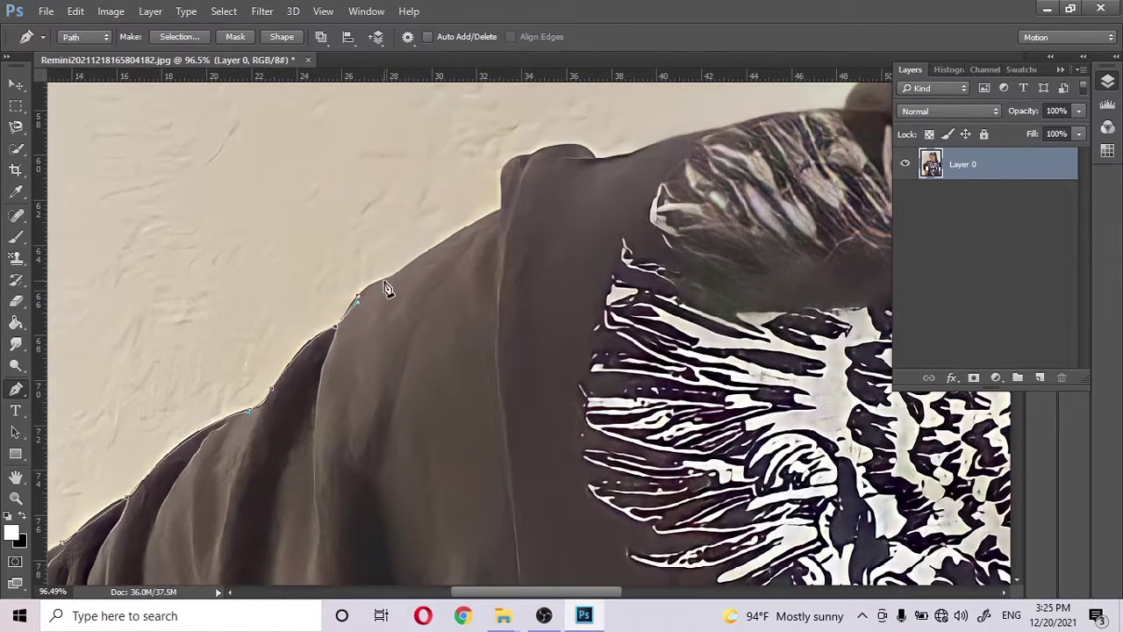
pyautogui.scroll(3, 506, 213)
pyautogui.hscroll(5, 507, 214)
pyautogui.click(518, 245)
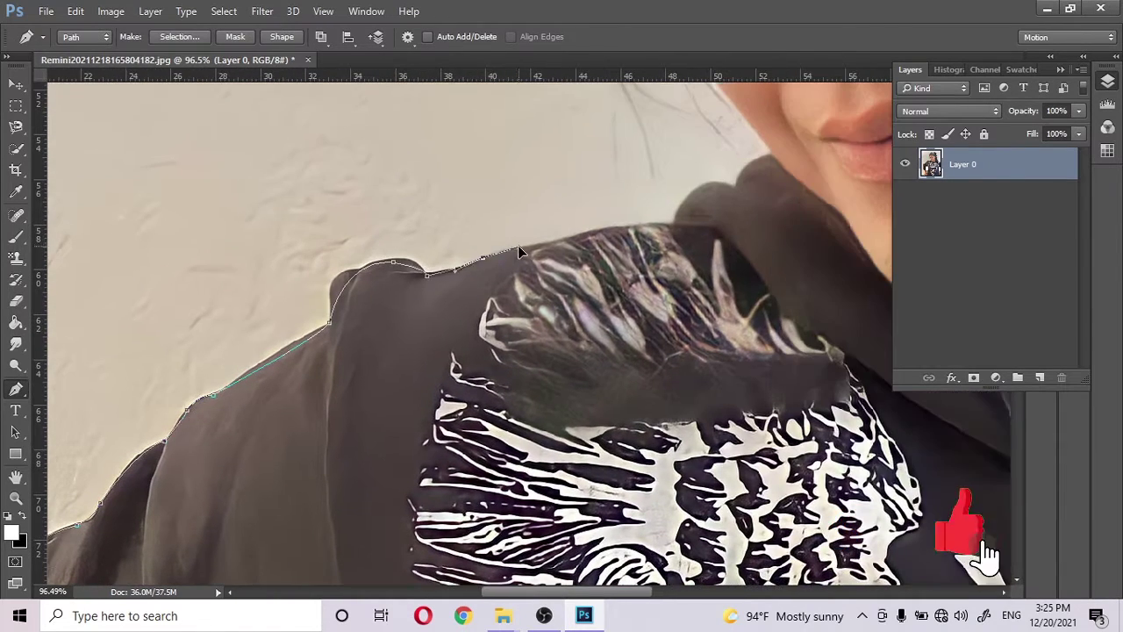
pyautogui.scroll(3, 518, 245)
pyautogui.click(660, 248)
# - Continue anchors up the cheek and along the hair edge beside the eye
pyautogui.scroll(3, 614, 254)
pyautogui.scroll(2, 581, 234)
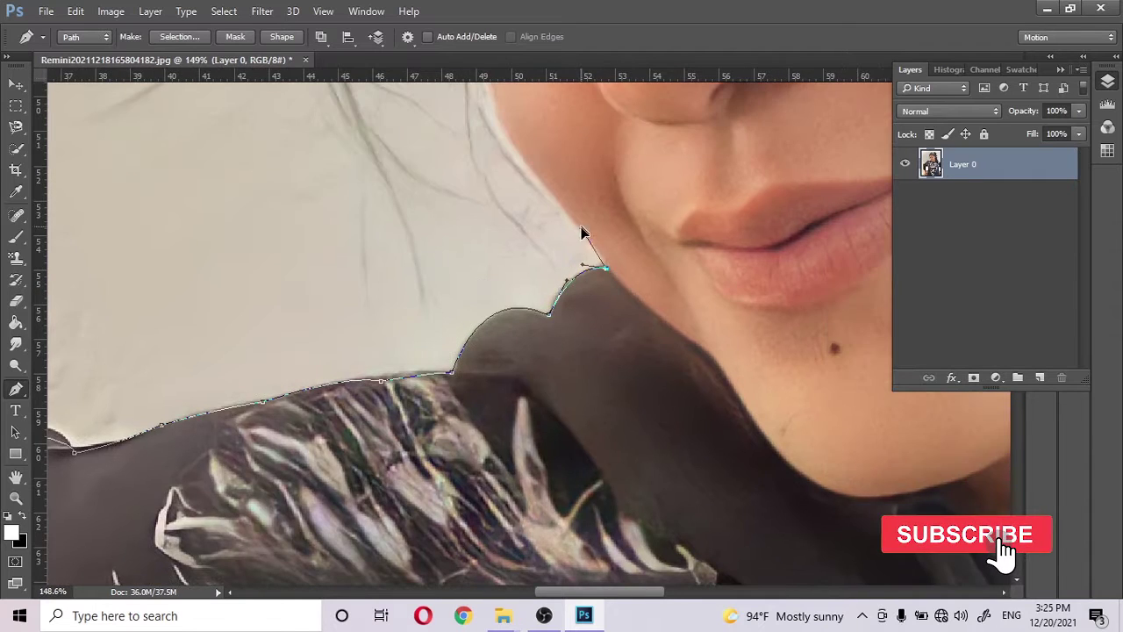
pyautogui.scroll(5, 485, 254)
pyautogui.click(467, 285)
pyautogui.click(461, 167)
pyautogui.scroll(4, 464, 166)
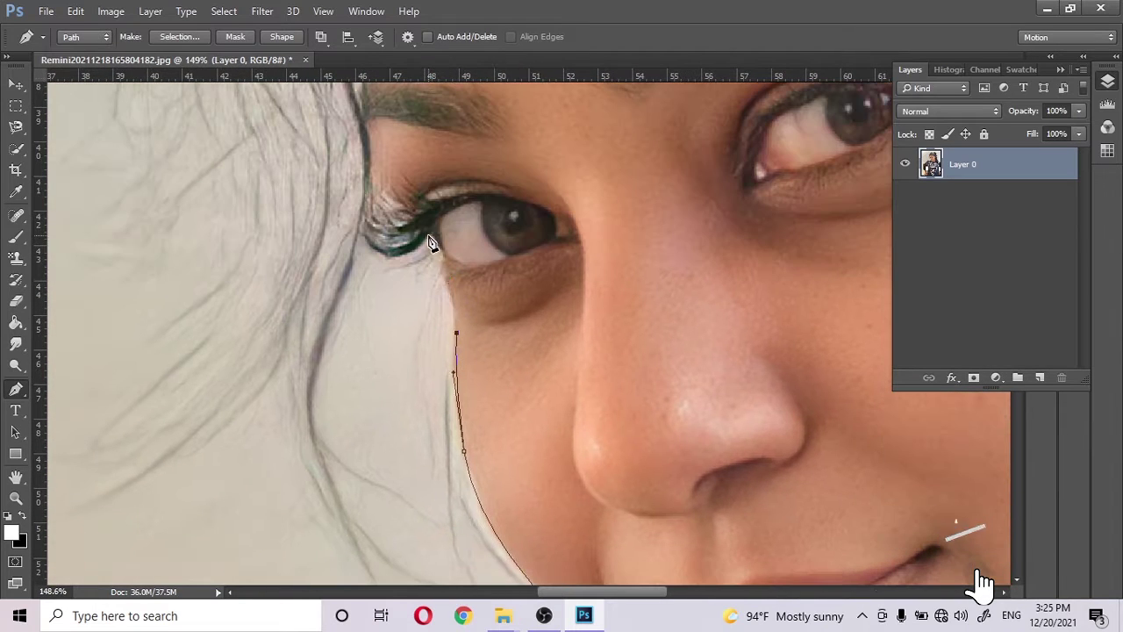
pyautogui.scroll(5, 351, 210)
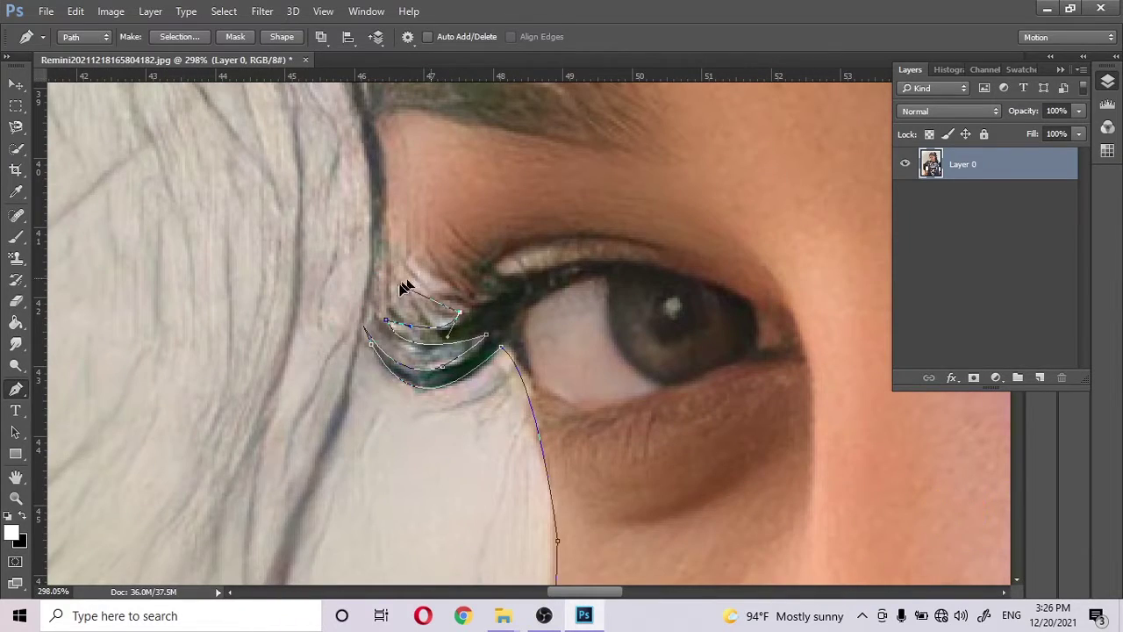
pyautogui.scroll(1, 378, 167)
pyautogui.click(372, 143)
pyautogui.scroll(6, 369, 310)
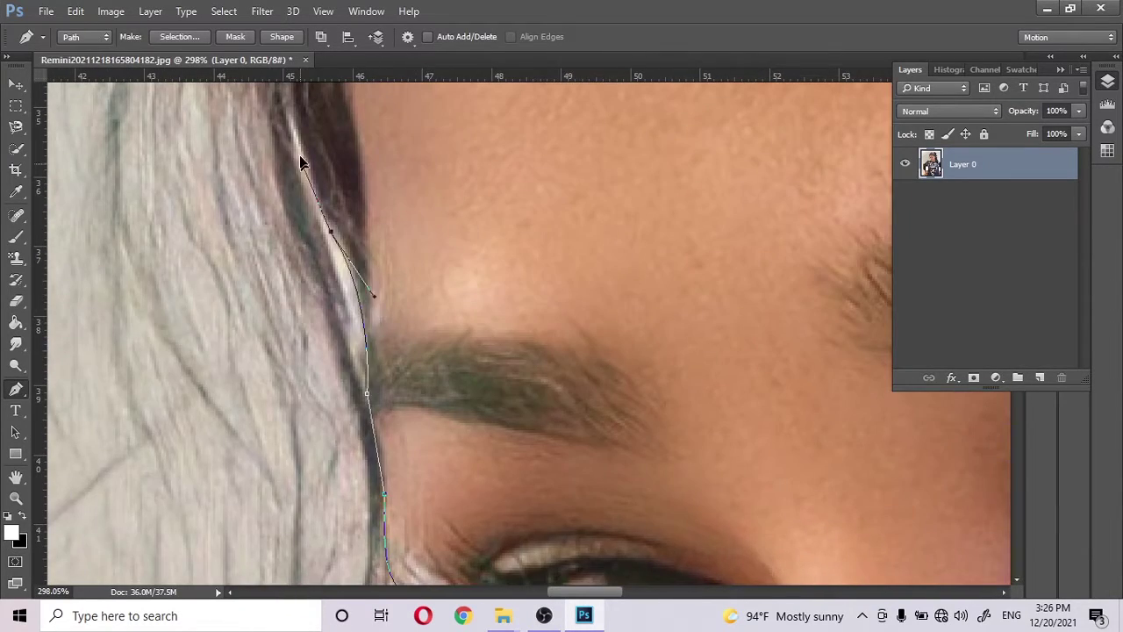
pyautogui.click(293, 121)
pyautogui.scroll(2, 347, 421)
pyautogui.scroll(2, 378, 495)
pyautogui.scroll(-5, 295, 237)
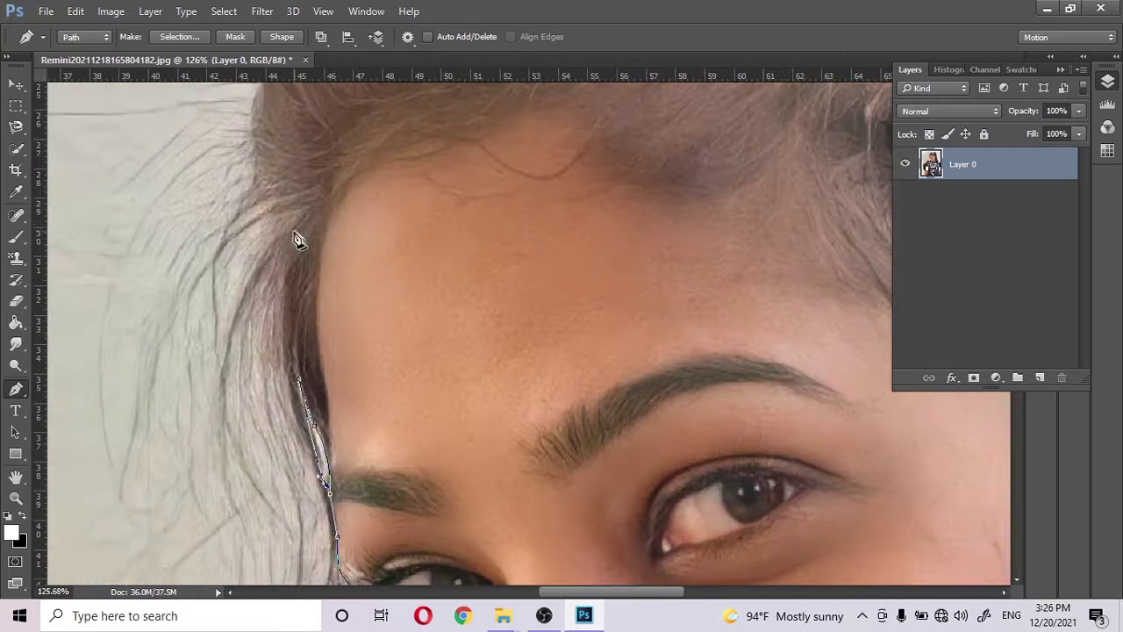
pyautogui.scroll(1, 281, 218)
# - Add curved anchors following the hairline over the top of the head
pyautogui.moveTo(278, 273)
pyautogui.mouseDown()
pyautogui.moveTo(202, 323)
pyautogui.moveTo(239, 315)
pyautogui.mouseUp()
pyautogui.scroll(3, 232, 182)
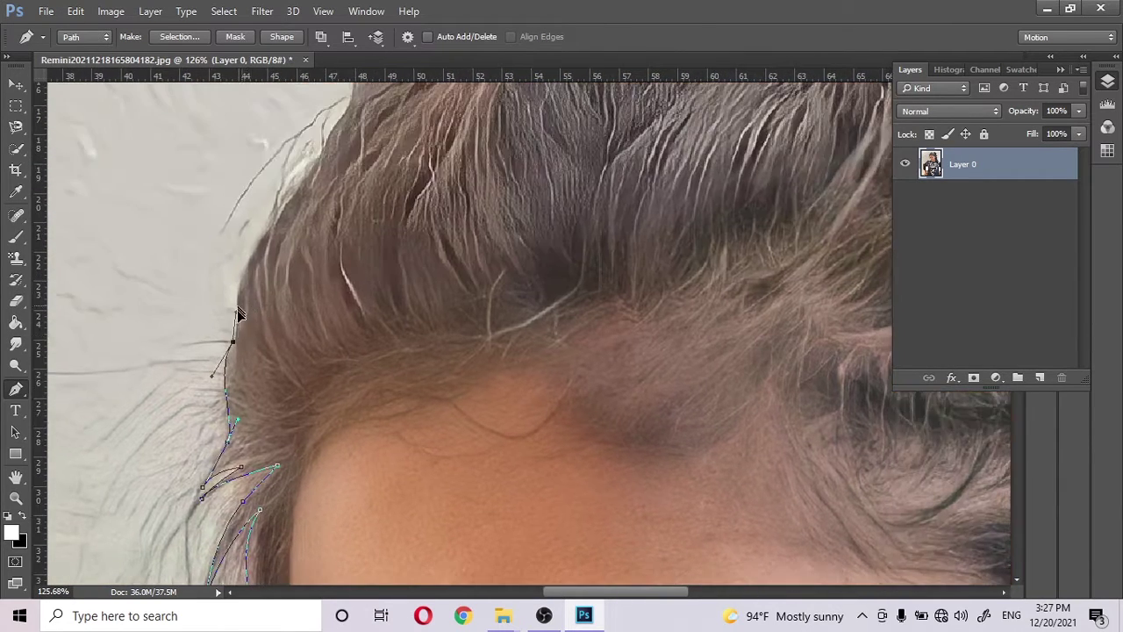
pyautogui.scroll(3, 302, 211)
pyautogui.hscroll(4, 255, 250)
pyautogui.moveTo(272, 217); pyautogui.dragTo(303, 214)
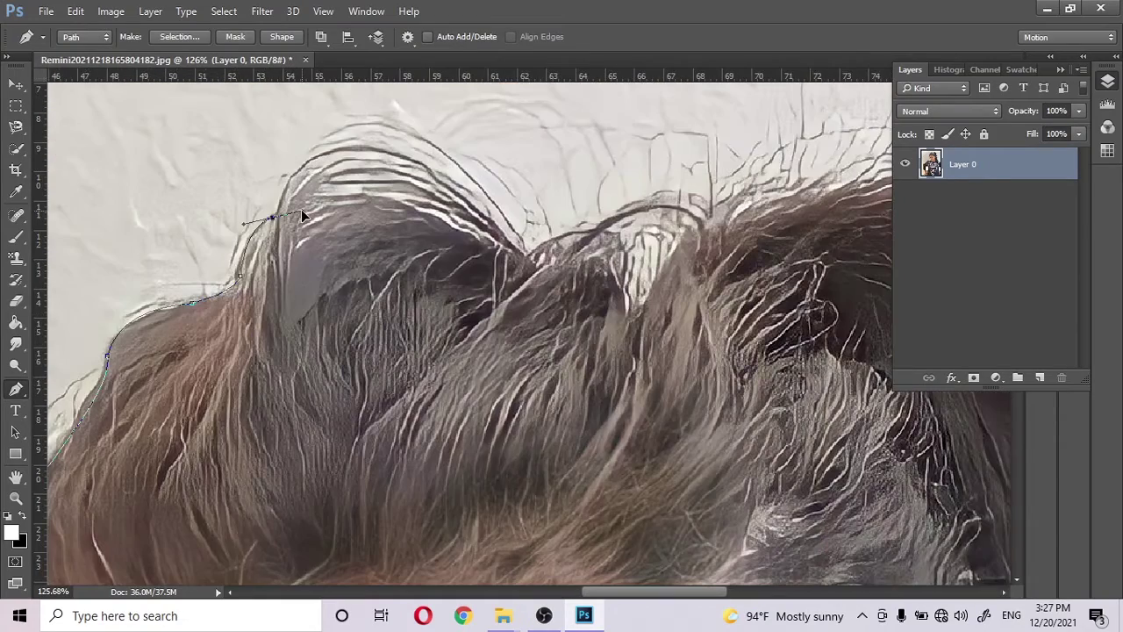
pyautogui.hscroll(4, 361, 218)
pyautogui.hscroll(5, 481, 203)
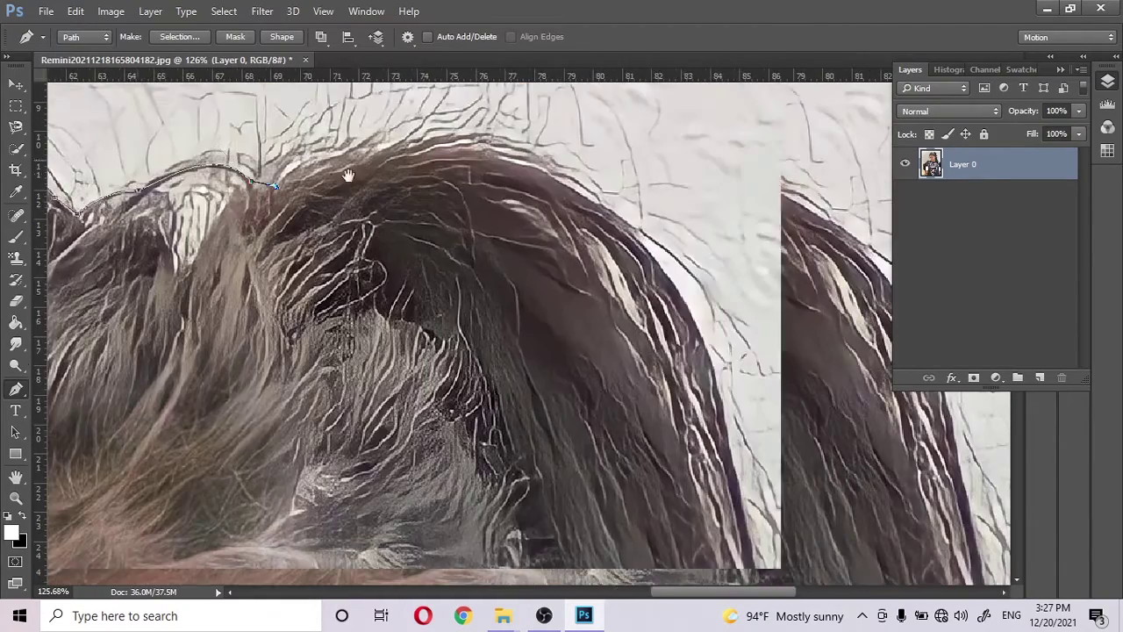
pyautogui.scroll(1, 691, 260)
pyautogui.moveTo(618, 285)
pyautogui.mouseDown()
pyautogui.moveTo(785, 526)
pyautogui.moveTo(702, 443)
pyautogui.mouseUp()
# - Pan down and across the figure to review the traced outline toward the hands
pyautogui.scroll(-5, 605, 329)
pyautogui.hscroll(2, 605, 329)
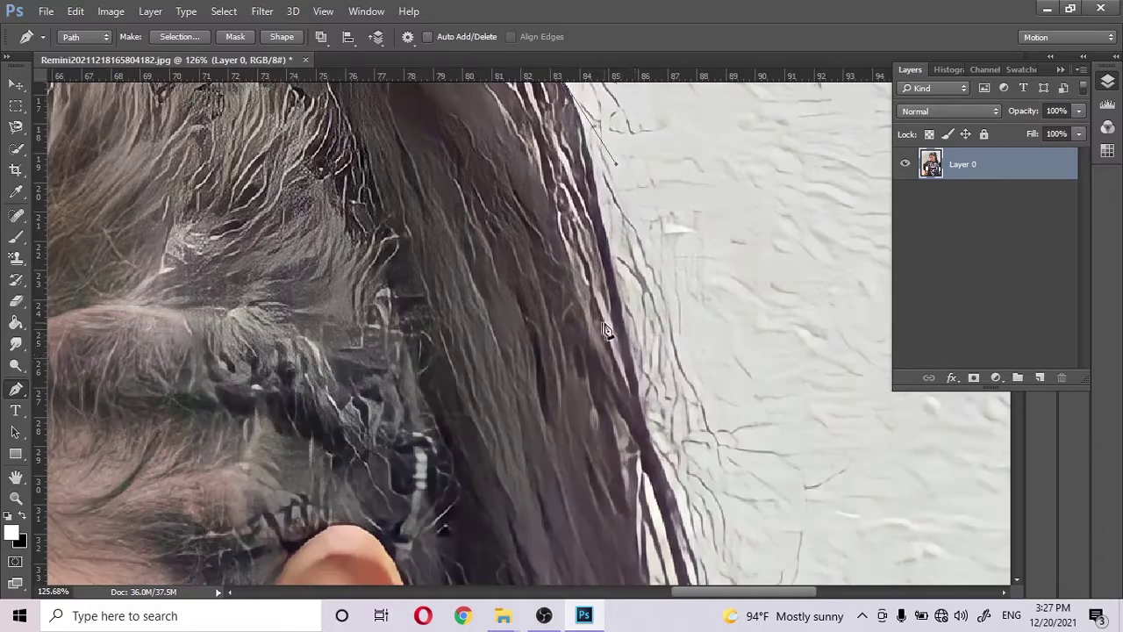
pyautogui.scroll(-5, 634, 386)
pyautogui.scroll(-5, 636, 373)
pyautogui.scroll(-5, 639, 359)
pyautogui.hscroll(3, 639, 360)
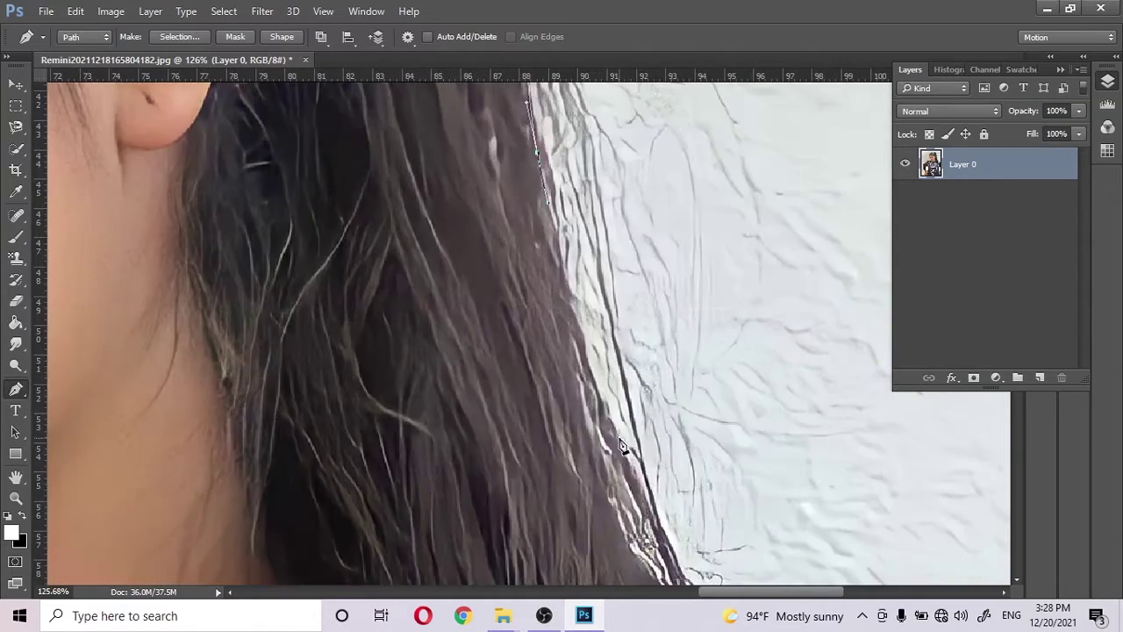
pyautogui.scroll(-5, 642, 340)
pyautogui.scroll(-5, 642, 340)
pyautogui.hscroll(3, 636, 347)
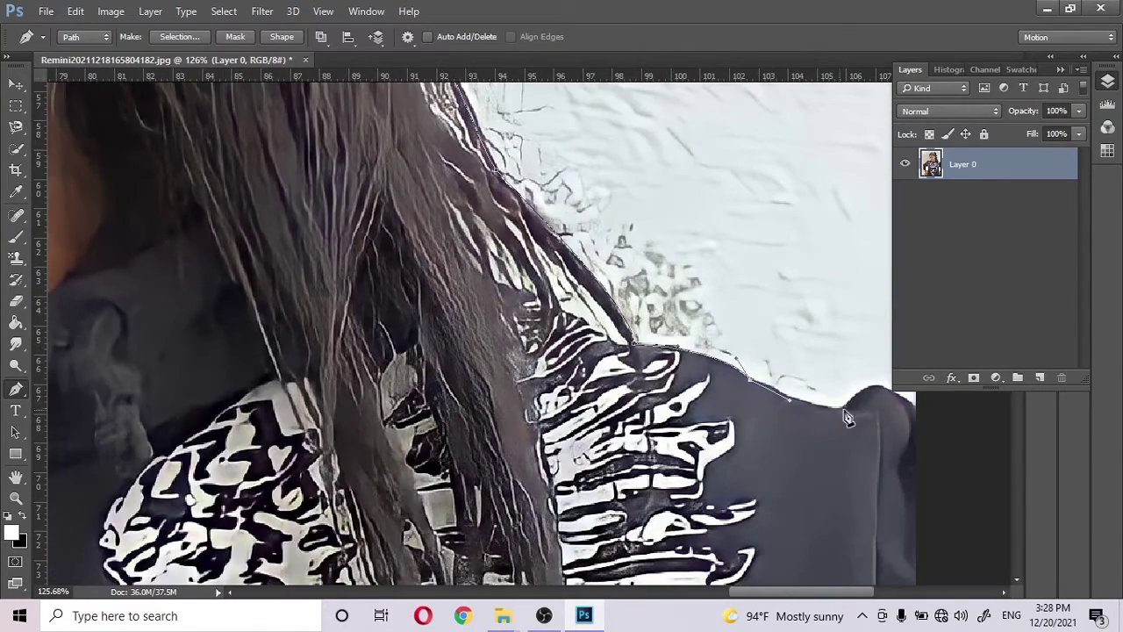
pyautogui.keyDown('alt'); pyautogui.scroll(-3, 790, 404); pyautogui.keyUp('alt')
pyautogui.keyDown('alt'); pyautogui.scroll(-3, 620, 434); pyautogui.keyUp('alt')
pyautogui.keyDown('alt'); pyautogui.scroll(3, 518, 296); pyautogui.keyUp('alt')
pyautogui.keyDown('alt'); pyautogui.scroll(1, 508, 340); pyautogui.keyUp('alt')
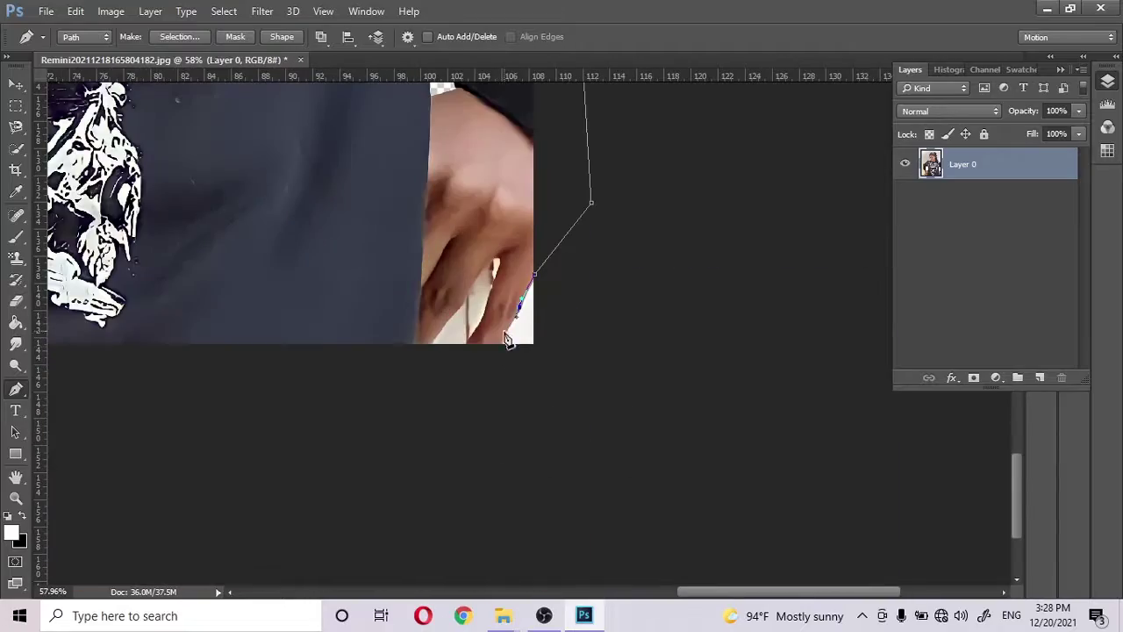
pyautogui.keyDown('alt'); pyautogui.scroll(2, 496, 310); pyautogui.keyUp('alt')
pyautogui.keyDown('alt'); pyautogui.scroll(-1, 463, 349); pyautogui.keyUp('alt')
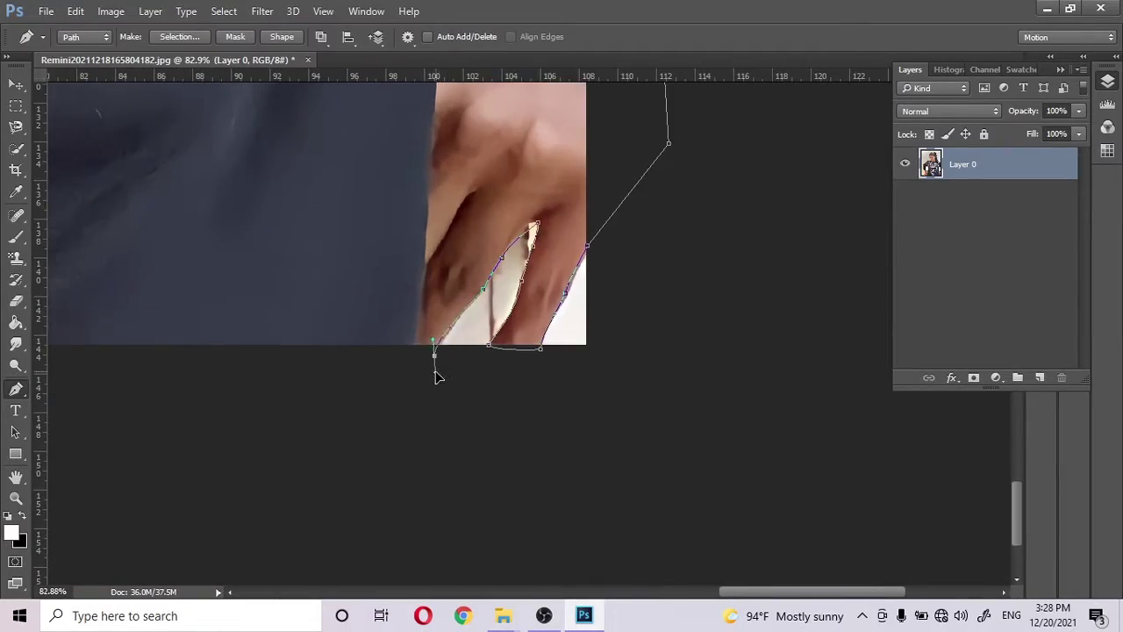
pyautogui.keyDown('alt'); pyautogui.scroll(-3, 293, 339); pyautogui.keyUp('alt')
pyautogui.keyDown('alt'); pyautogui.scroll(-3, 293, 339); pyautogui.keyUp('alt')
pyautogui.rightClick(689, 321)
pyautogui.press('Escape')
pyautogui.keyDown('alt'); pyautogui.scroll(3, 465, 261); pyautogui.keyUp('alt')
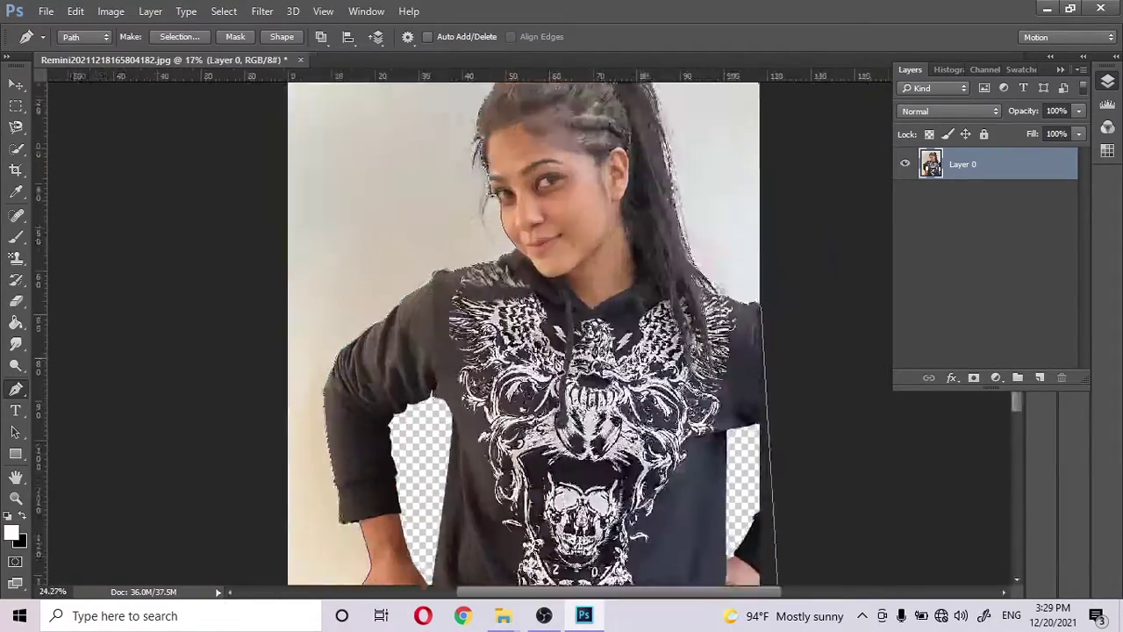
pyautogui.keyDown('alt'); pyautogui.scroll(2, 398, 252); pyautogui.keyUp('alt')
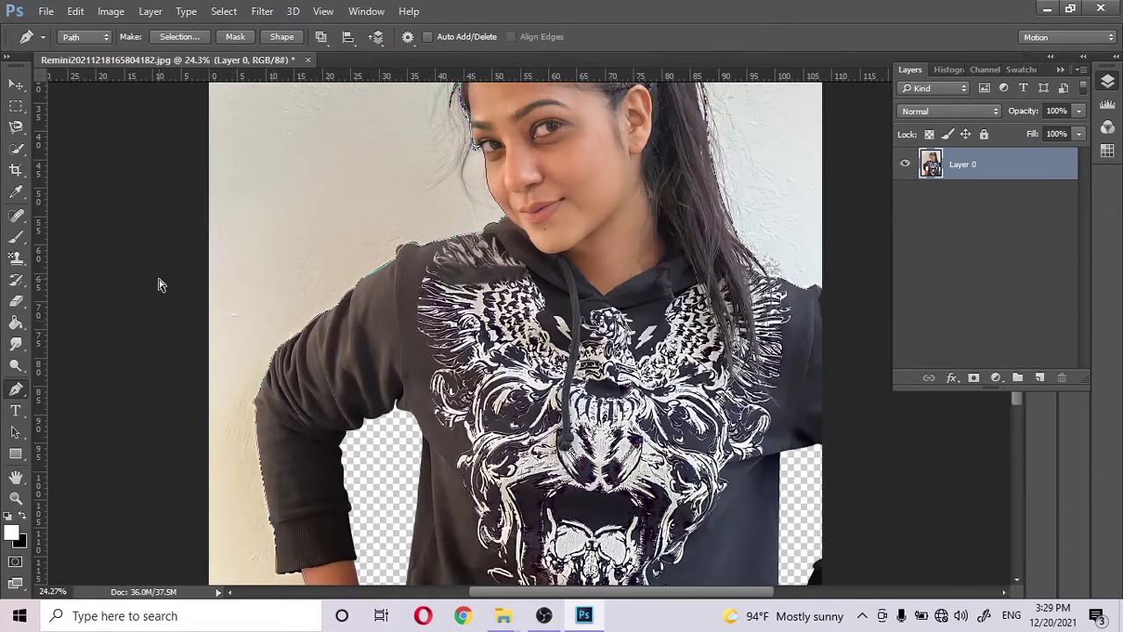
pyautogui.keyDown('alt'); pyautogui.scroll(2, 158, 281); pyautogui.keyUp('alt')
# - Turn the traced path into a selection and copy the woman onto Layer 1
pyautogui.rightClick(380, 250)
pyautogui.press('Return')
pyautogui.hotkey('ctrl', 'j')
pyautogui.keyDown('alt'); pyautogui.scroll(-3, 527, 307); pyautogui.keyUp('alt')
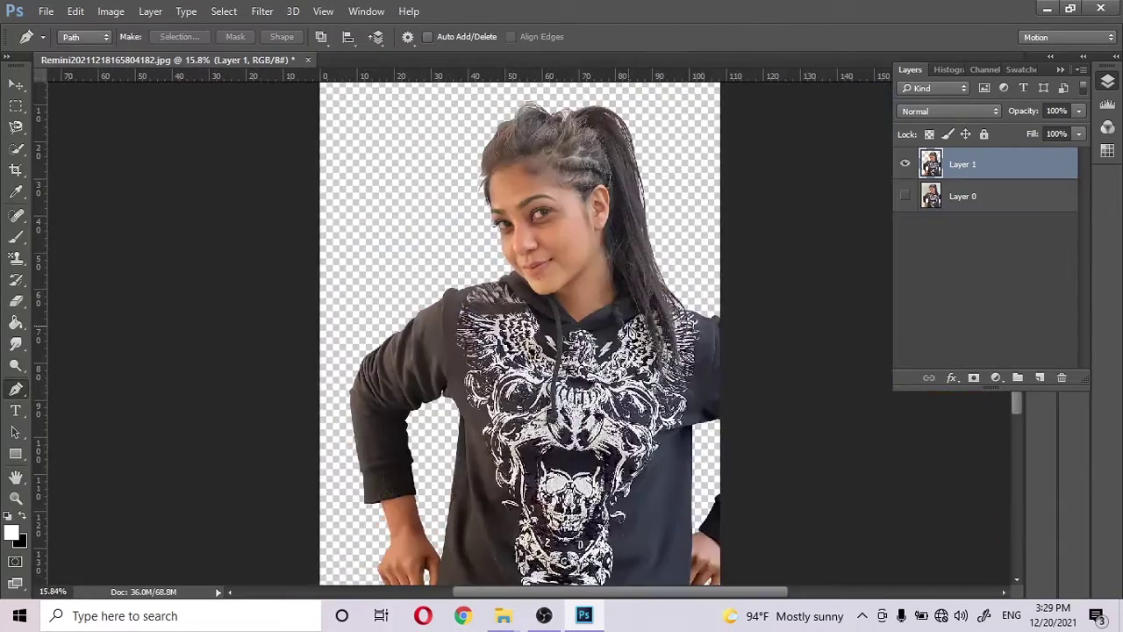
pyautogui.keyDown('alt'); pyautogui.scroll(1, 603, 265); pyautogui.keyUp('alt')
pyautogui.keyDown('alt'); pyautogui.scroll(-1, 543, 256); pyautogui.keyUp('alt')
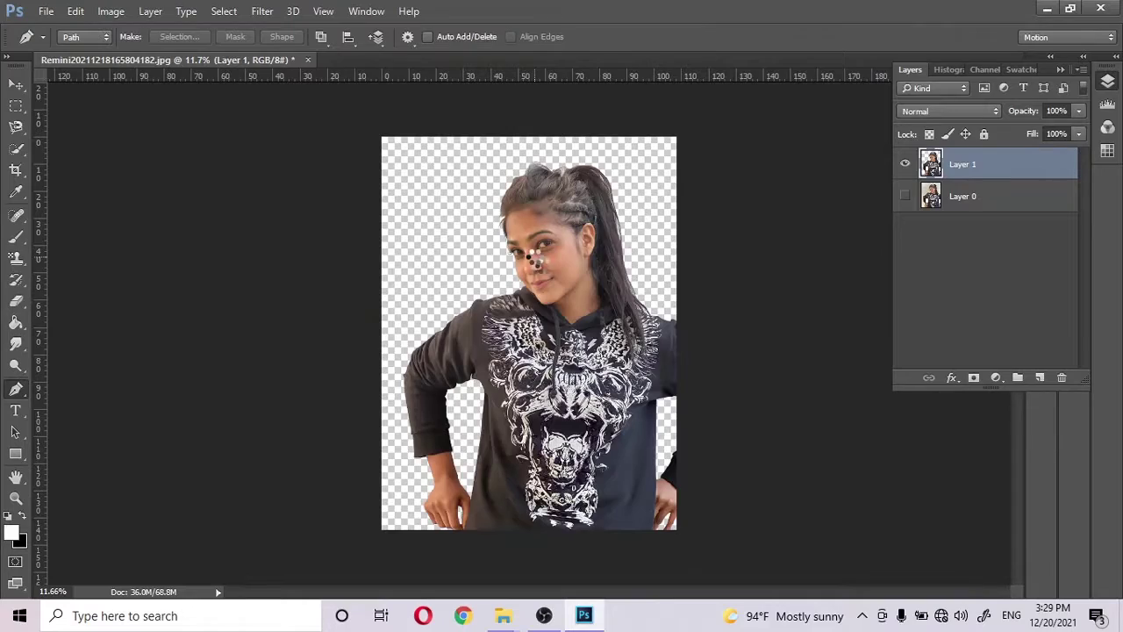
# - In the Camera Raw filter, raise the Oranges saturation to +21
pyautogui.hotkey('ctrl', 'shift', 'a')
pyautogui.click(817, 186)
pyautogui.click(792, 249)
pyautogui.moveTo(849, 332); pyautogui.dragTo(869, 331)
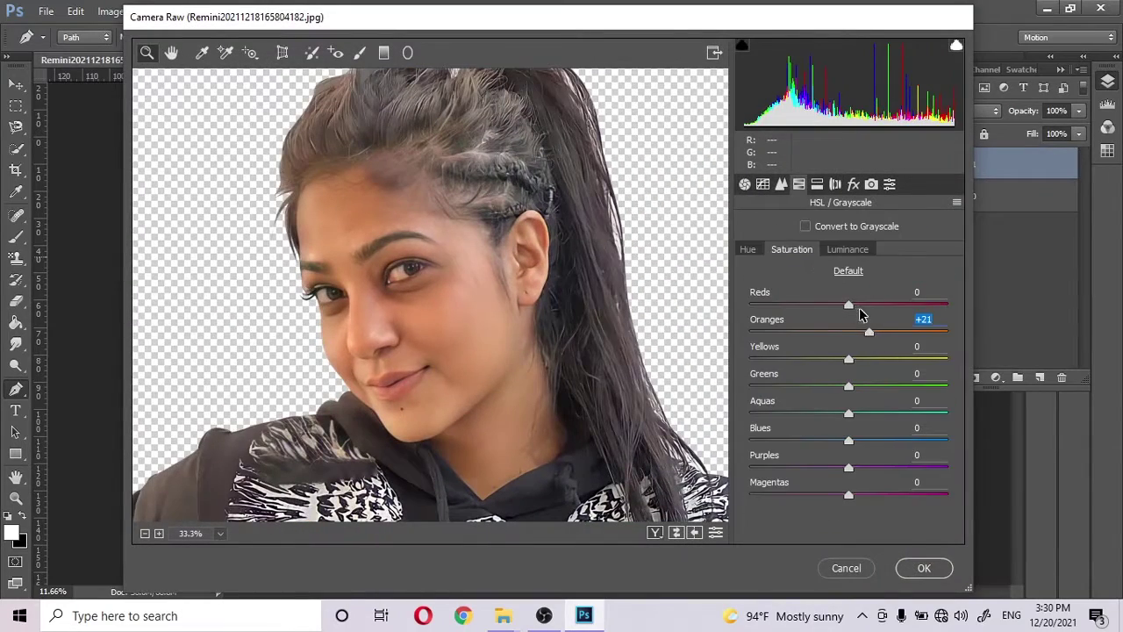
# - Set Exposure +0.15, Contrast +20, Highlights -18, and shift the Oranges hue to -8
pyautogui.click(744, 183)
pyautogui.moveTo(844, 292); pyautogui.dragTo(846, 292)
pyautogui.moveTo(844, 343); pyautogui.dragTo(847, 343)
pyautogui.moveTo(844, 394)
pyautogui.mouseDown()
pyautogui.moveTo(828, 400)
pyautogui.moveTo(825, 445)
pyautogui.mouseUp()
pyautogui.moveTo(843, 470); pyautogui.dragTo(850, 474)
pyautogui.moveTo(843, 537); pyautogui.dragTo(860, 537)
pyautogui.click(817, 184)
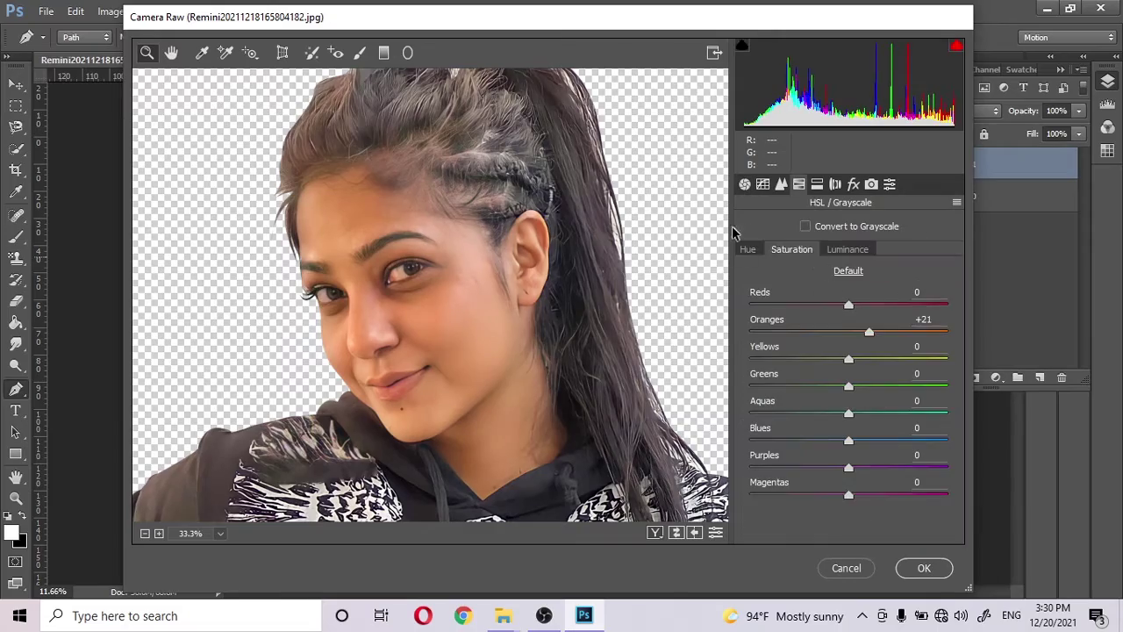
pyautogui.click(748, 250)
pyautogui.moveTo(848, 332); pyautogui.dragTo(841, 334)
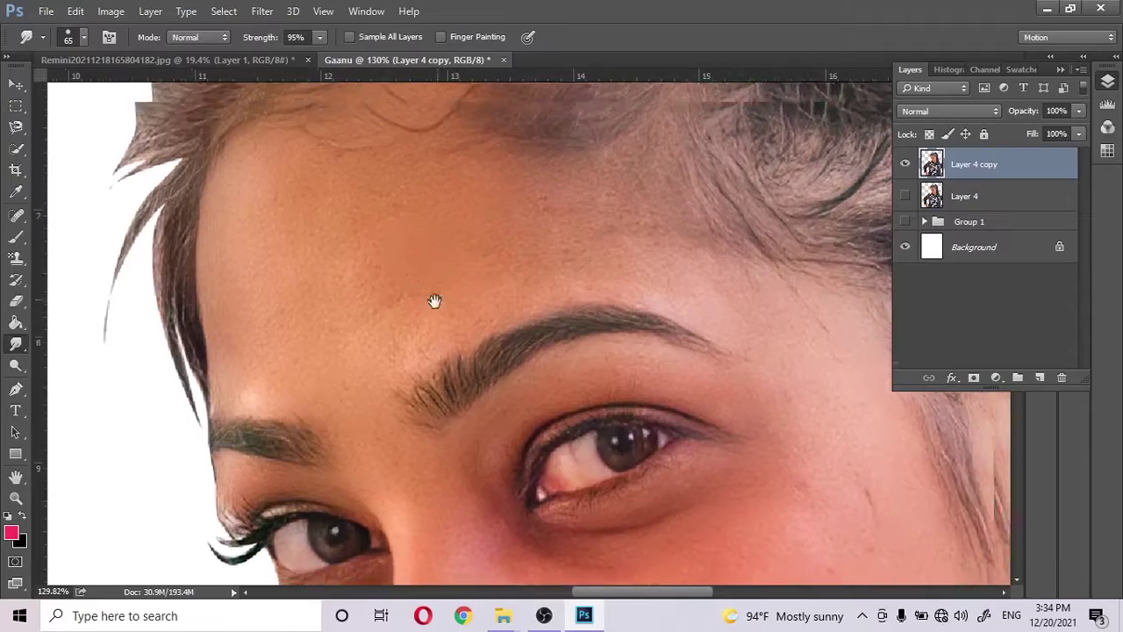
# - Smudge the forehead and hairline smooth, enlarging the brush to about 125
pyautogui.moveTo(434, 301); pyautogui.dragTo(431, 307)
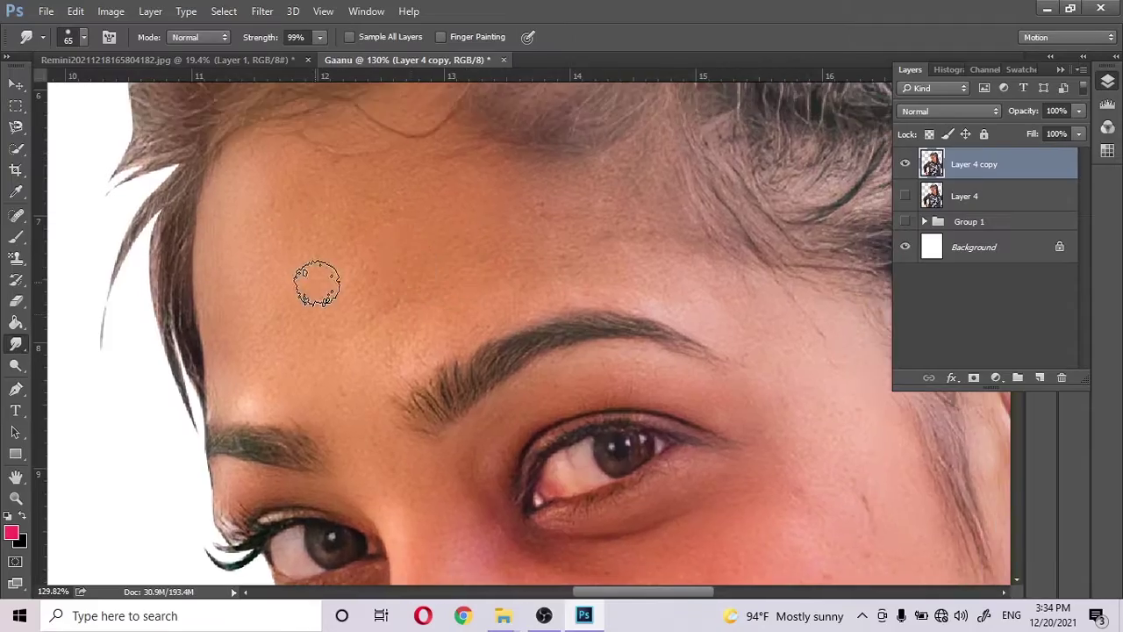
pyautogui.moveTo(313, 281)
pyautogui.mouseDown()
pyautogui.moveTo(251, 187)
pyautogui.moveTo(260, 195)
pyautogui.moveTo(248, 390)
pyautogui.mouseUp()
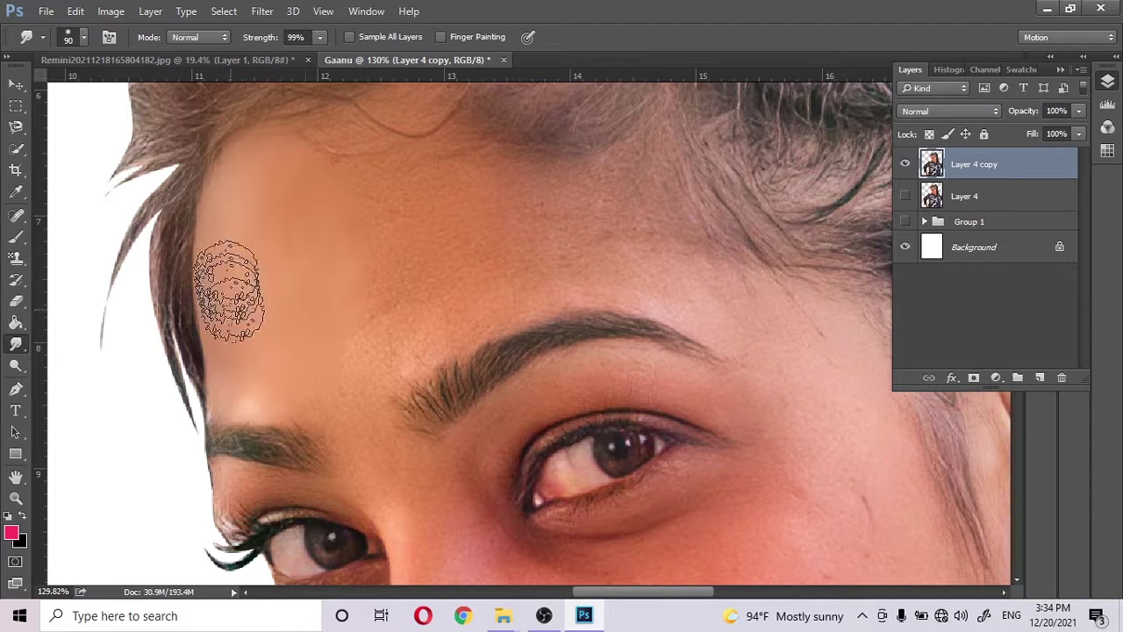
pyautogui.scroll(-3, 225, 275)
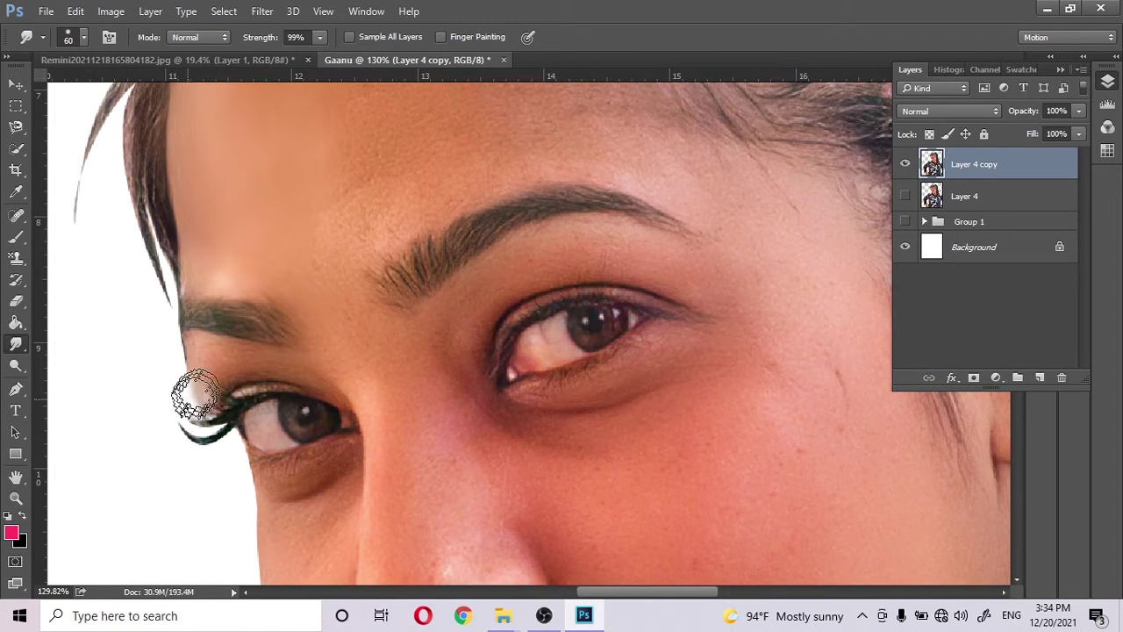
pyautogui.scroll(3, 325, 381)
pyautogui.press(']')
pyautogui.press(']')
pyautogui.press(']')
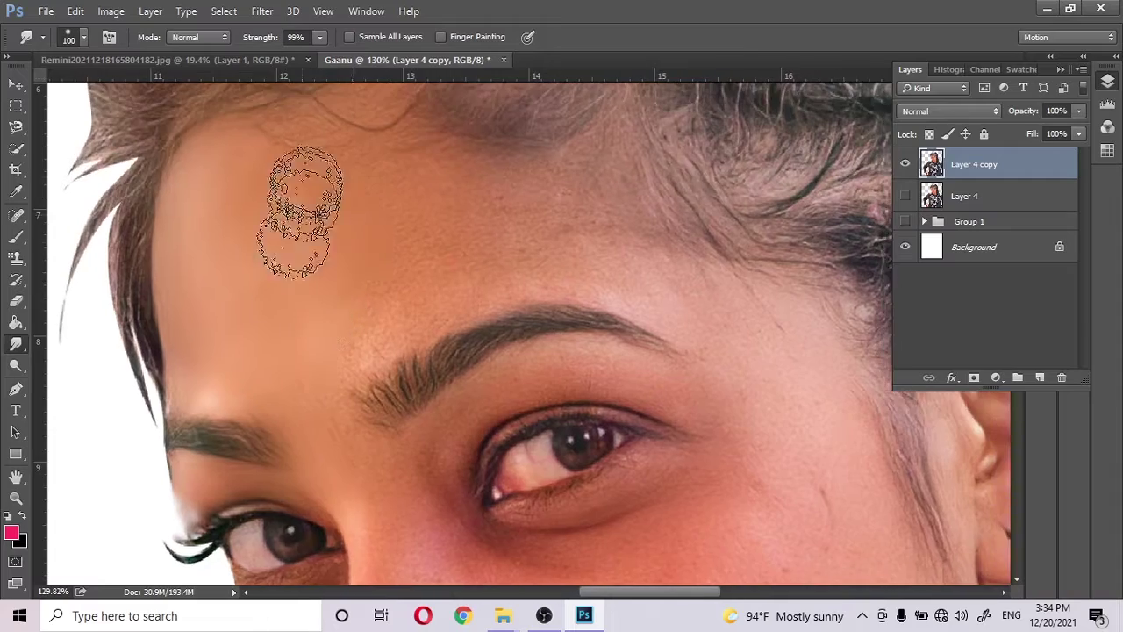
pyautogui.hscroll(3, 325, 237)
pyautogui.press(']')
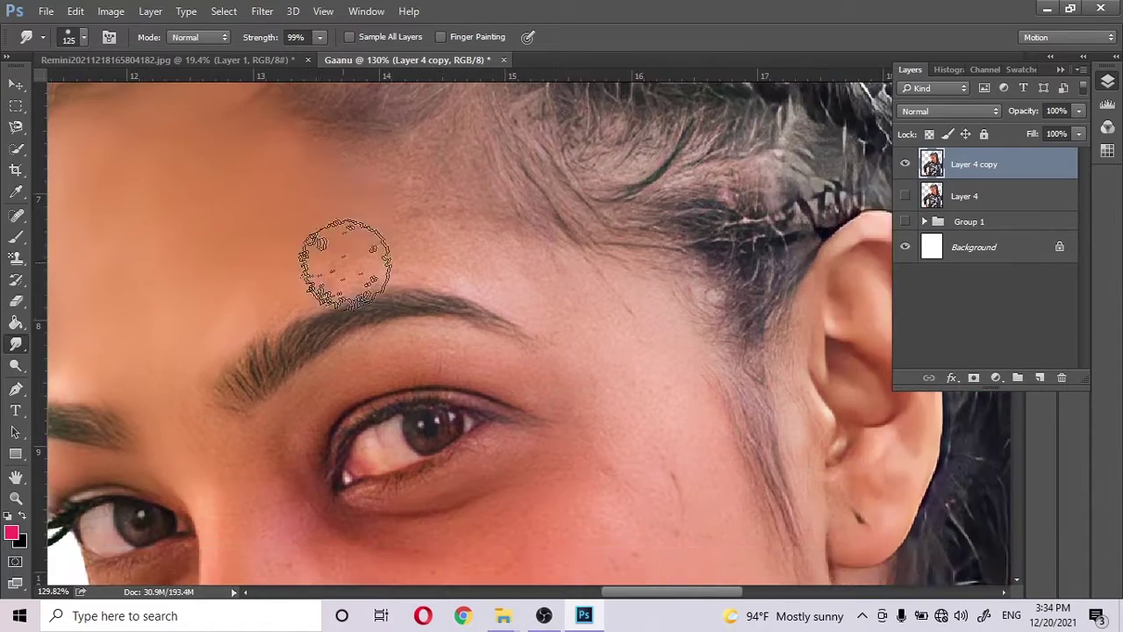
pyautogui.press('[')
pyautogui.moveTo(464, 203); pyautogui.dragTo(490, 237)
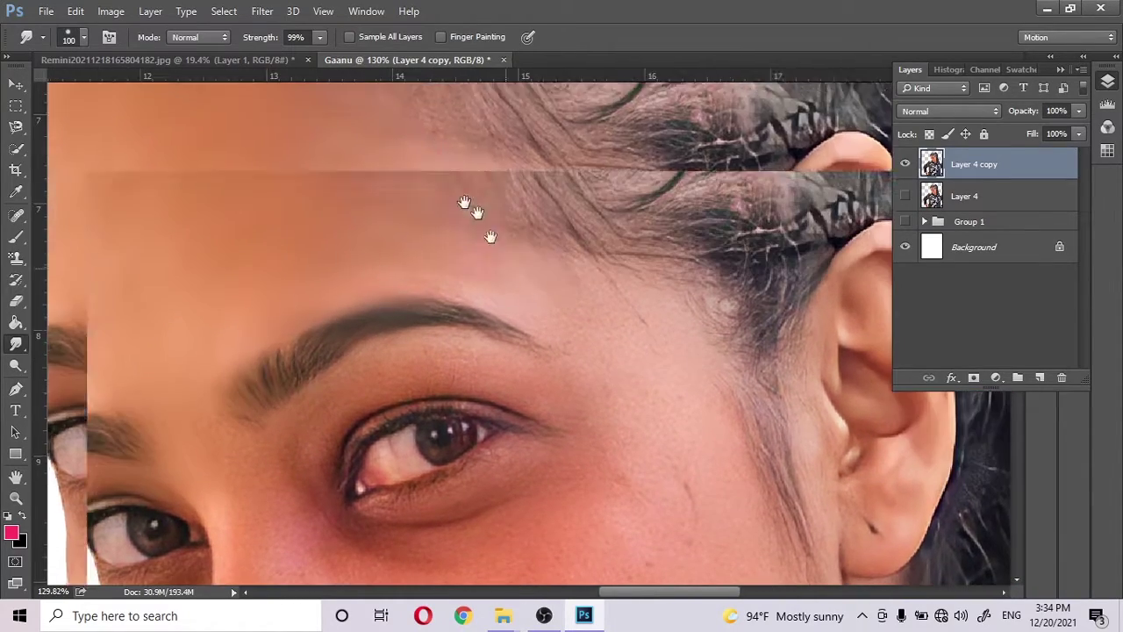
# - Smudge the skin around the eyes with a smaller brush
pyautogui.press('[')
pyautogui.press('[')
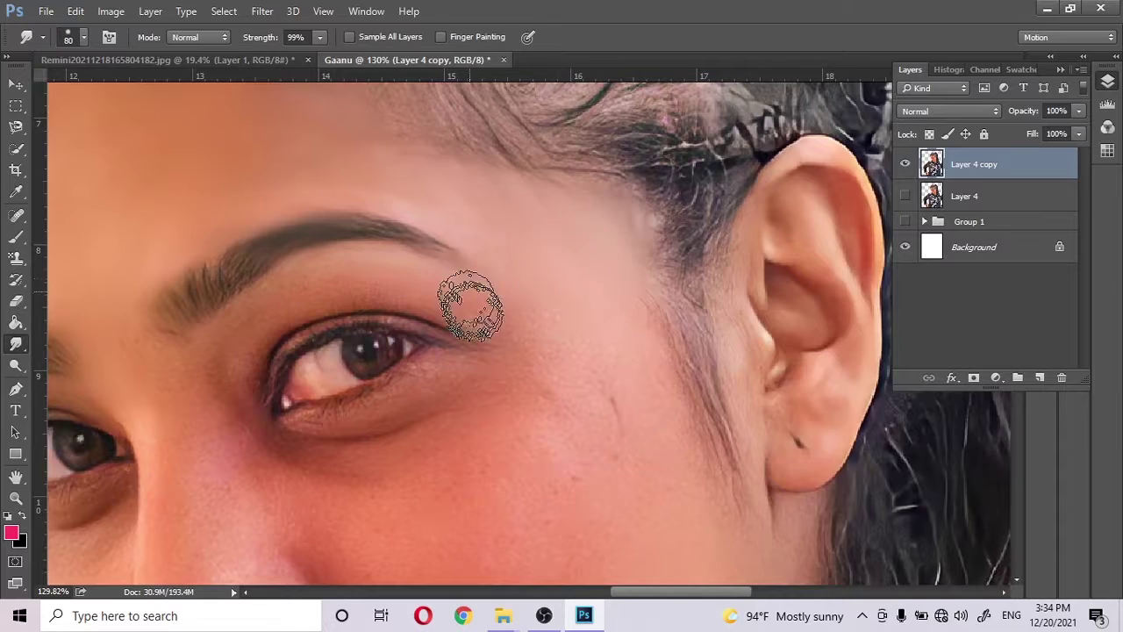
pyautogui.scroll(-2, 377, 314)
pyautogui.hscroll(-2, 283, 320)
pyautogui.scroll(-2, 334, 221)
pyautogui.hscroll(-4, 343, 281)
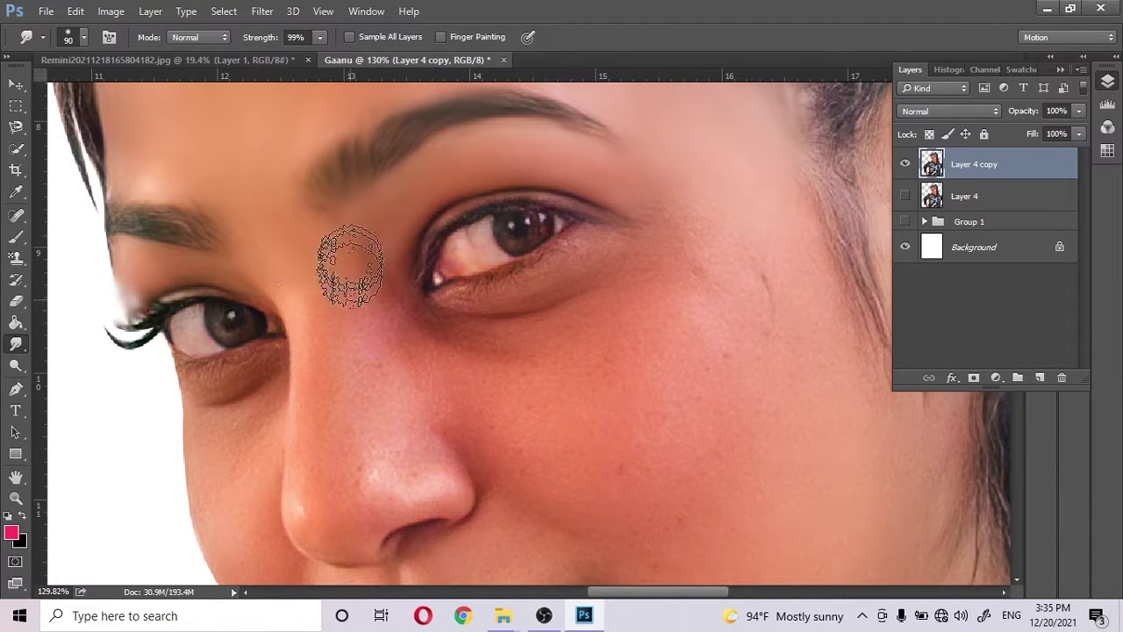
pyautogui.scroll(-2, 350, 267)
pyautogui.scroll(-3, 342, 338)
# - Smooth the skin of the nose with a slightly smaller brush
pyautogui.press('[')
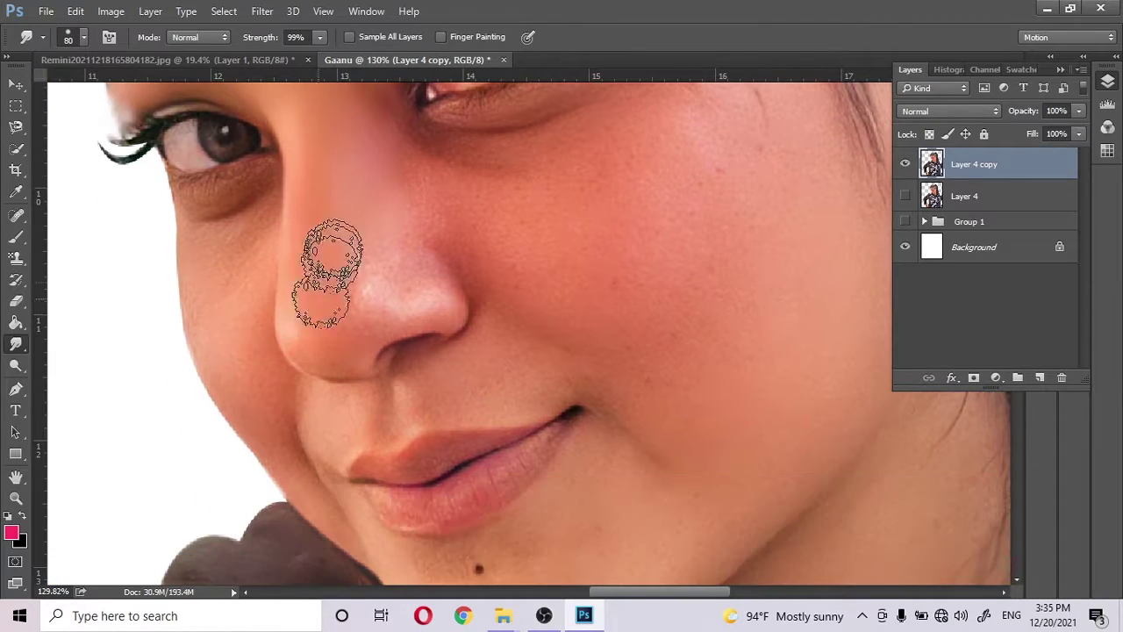
pyautogui.scroll(-1, 386, 281)
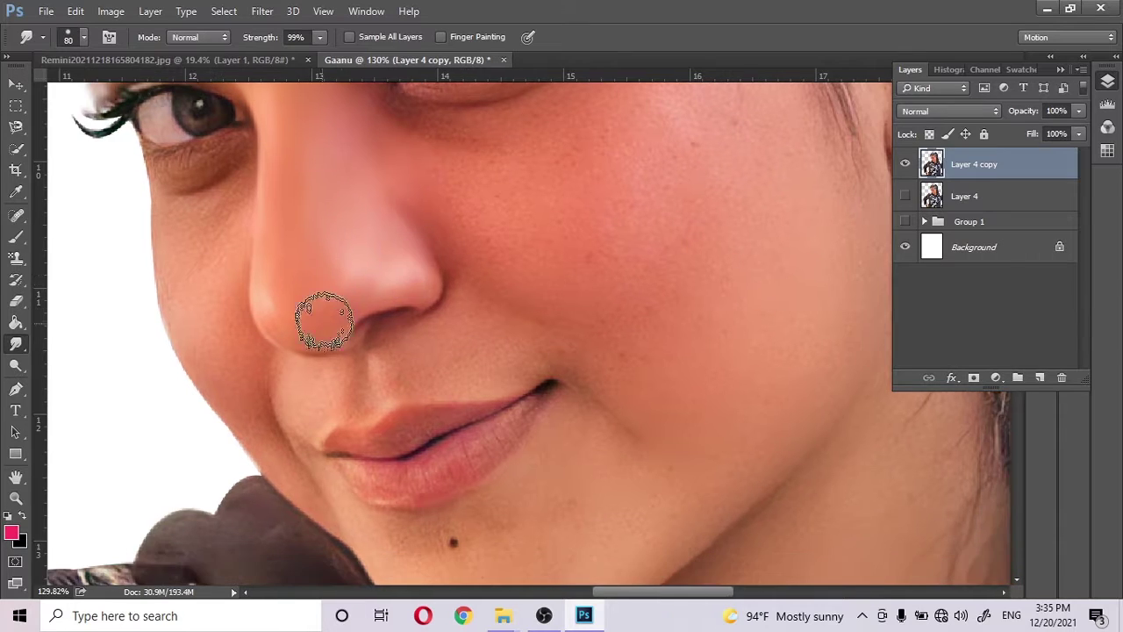
pyautogui.scroll(2, 421, 219)
pyautogui.hscroll(3, 421, 219)
pyautogui.scroll(2, 378, 206)
pyautogui.hscroll(3, 378, 206)
pyautogui.press(']')
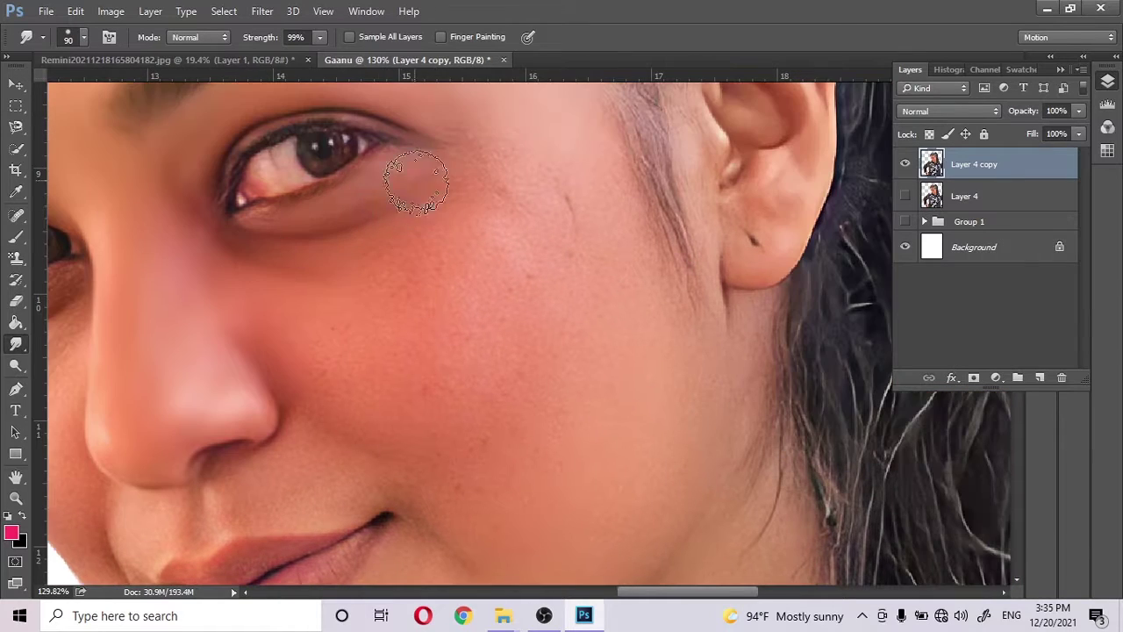
pyautogui.scroll(2, 416, 182)
pyautogui.scroll(-2, 375, 275)
pyautogui.scroll(-2, 249, 237)
# - Smudge the broad cheek area smooth with an enlarged brush
pyautogui.press(']')
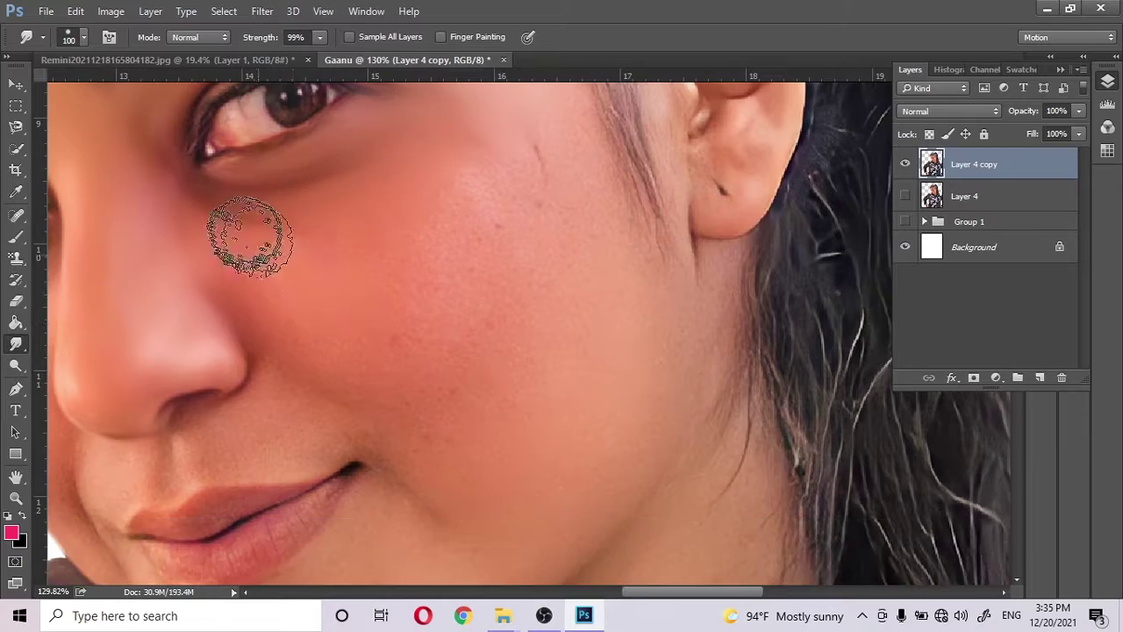
pyautogui.press(']')
pyautogui.press(']')
pyautogui.scroll(2, 513, 289)
pyautogui.hscroll(2, 513, 289)
pyautogui.scroll(-3, 465, 360)
pyautogui.hscroll(1, 465, 360)
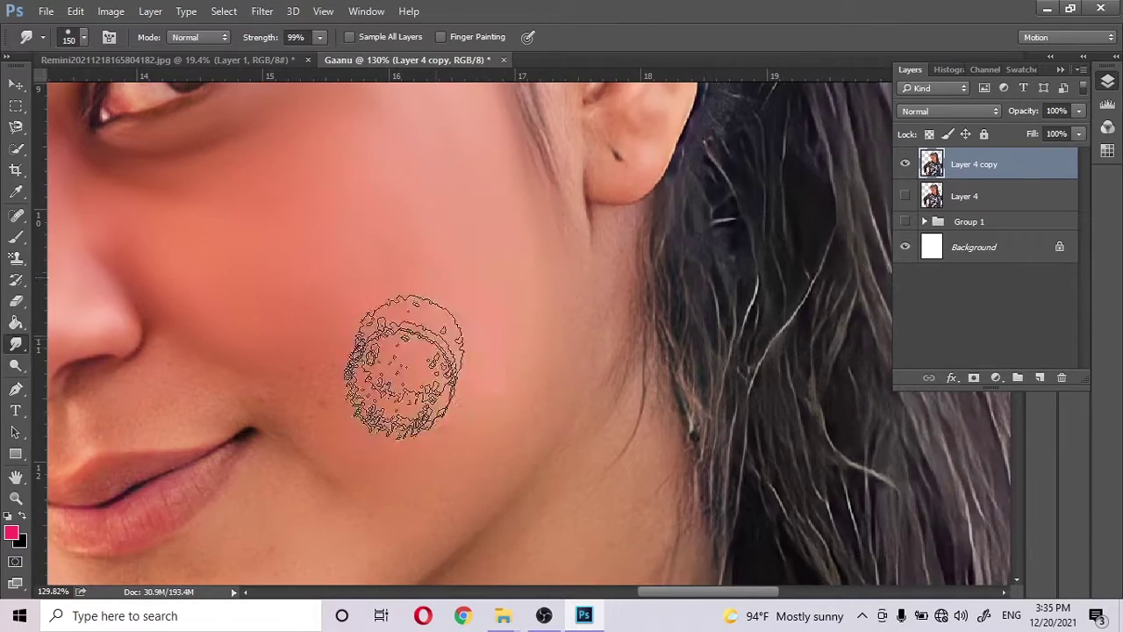
pyautogui.scroll(2, 368, 316)
pyautogui.hscroll(-2, 368, 315)
# - Refine the skin beside the nose and around the nostril with a fine brush
pyautogui.press('[')
pyautogui.press('[')
pyautogui.scroll(-4, 404, 263)
pyautogui.press('[')
pyautogui.press('[')
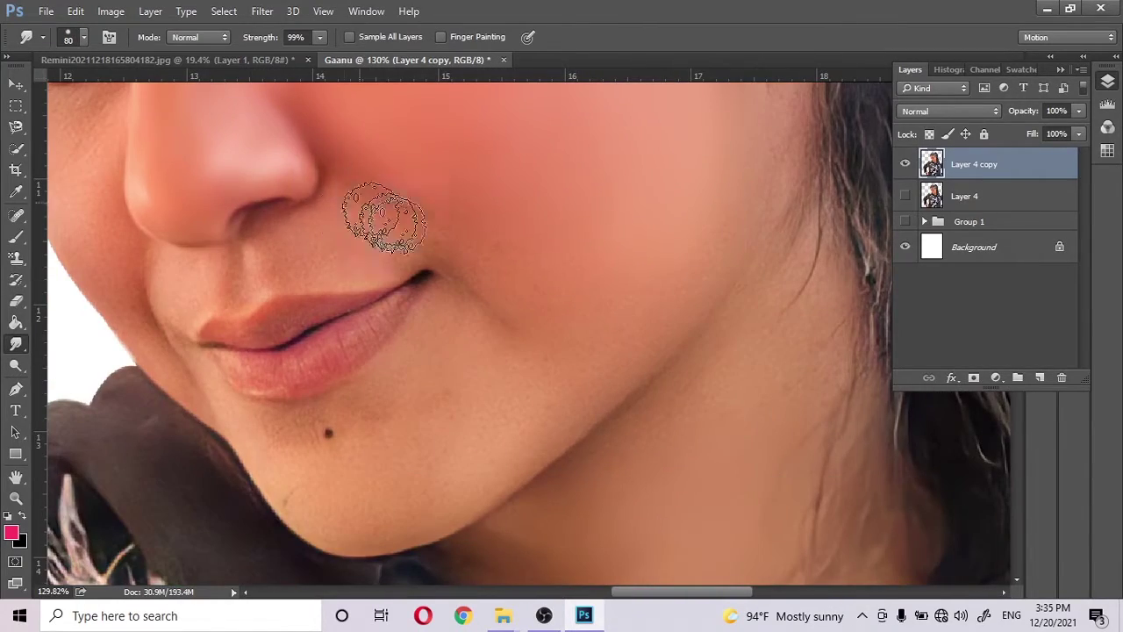
pyautogui.press('[')
pyautogui.hscroll(1, 381, 237)
pyautogui.scroll(1, 365, 196)
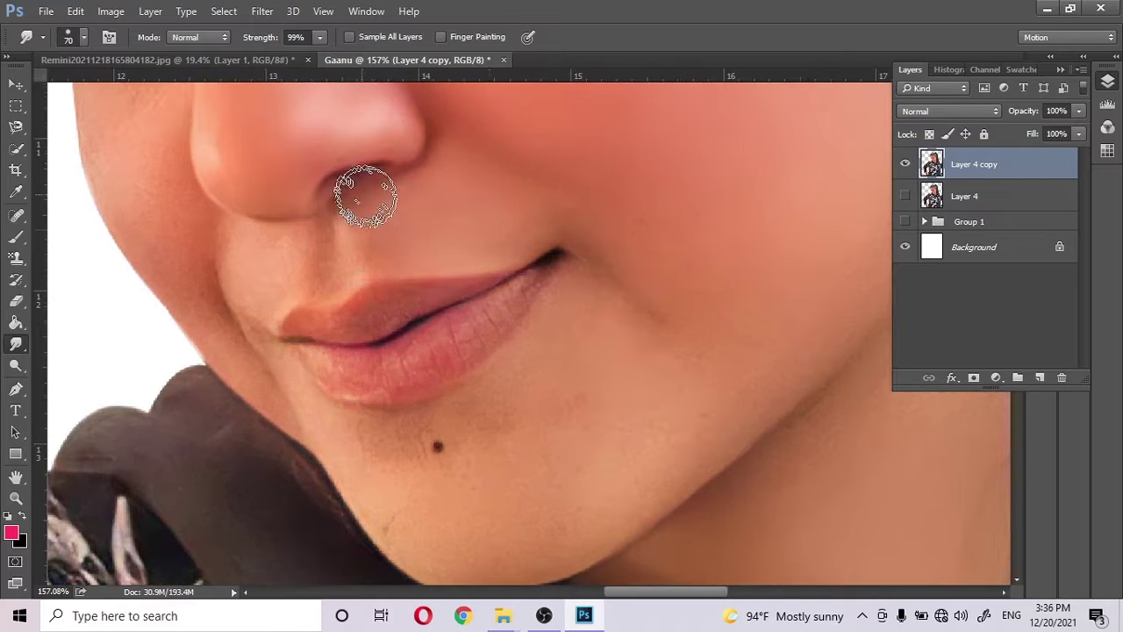
pyautogui.scroll(-1, 329, 228)
pyautogui.scroll(-1, 290, 219)
pyautogui.hscroll(-1, 289, 219)
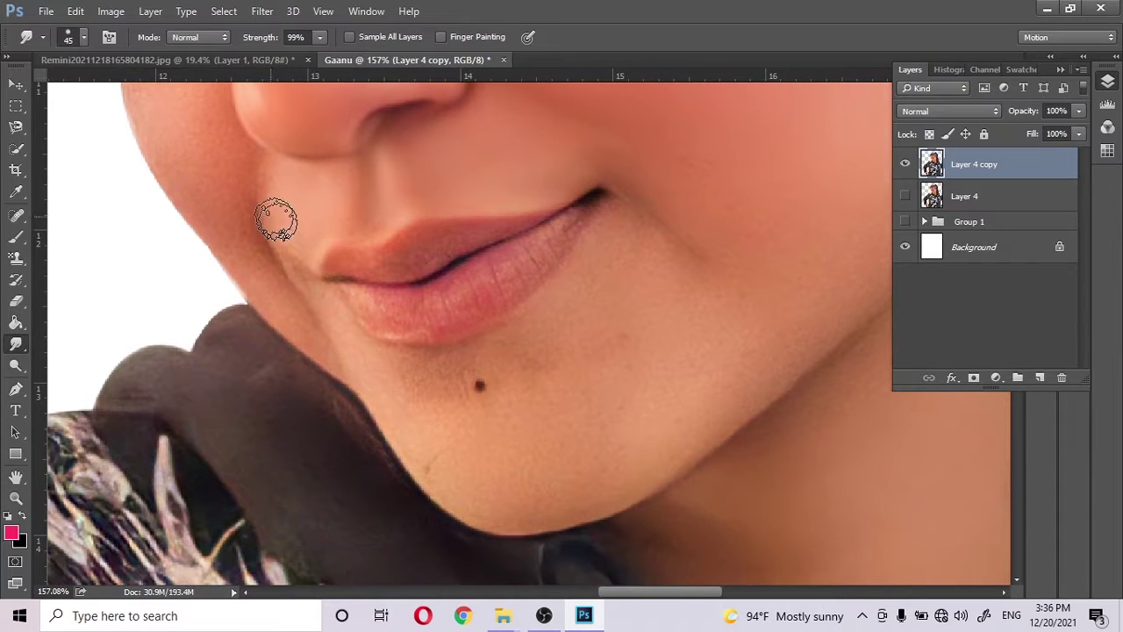
pyautogui.press(']')
pyautogui.press(']')
# - Smudge the chin smooth with a slightly larger brush
pyautogui.scroll(1, 185, 237)
pyautogui.scroll(1, 171, 339)
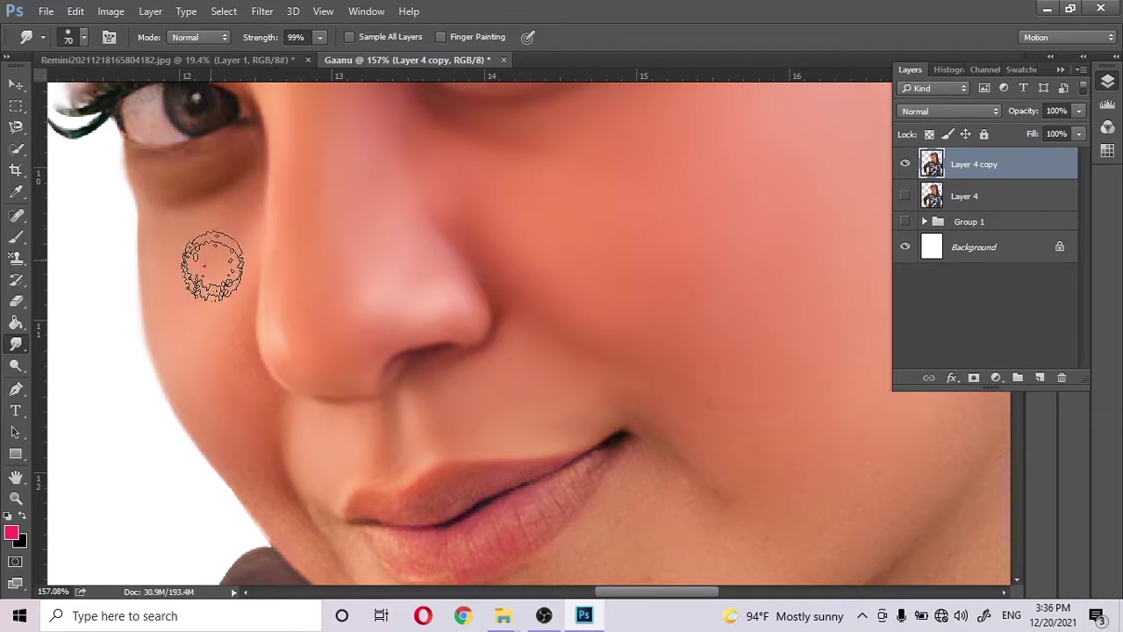
pyautogui.hscroll(1, 202, 263)
pyautogui.scroll(-1, 210, 272)
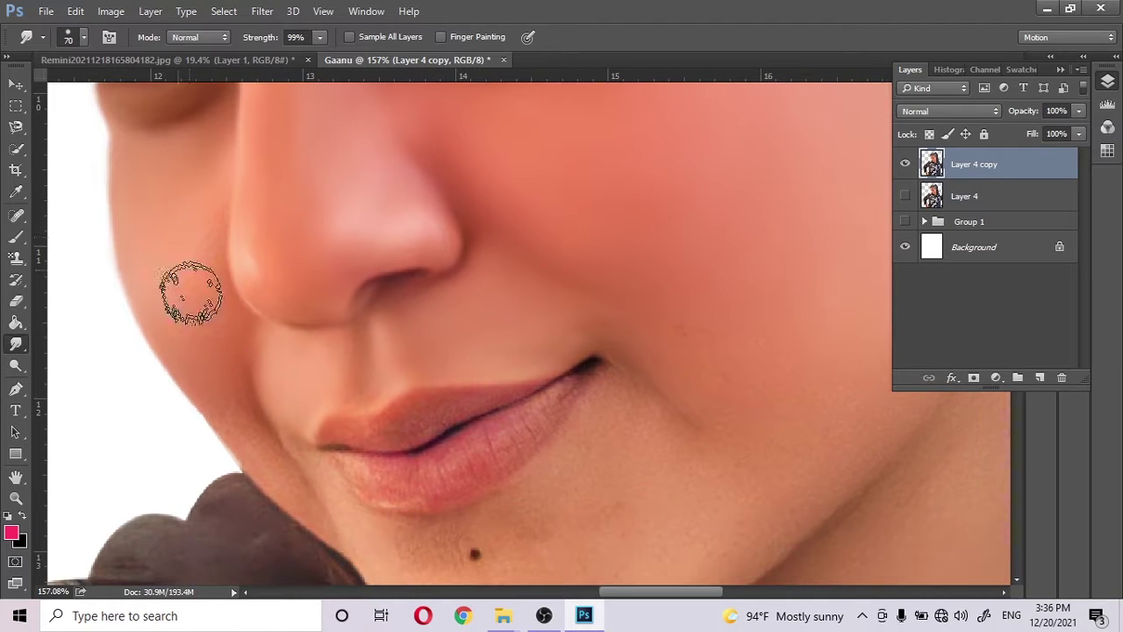
pyautogui.scroll(-2, 190, 292)
pyautogui.scroll(-1, 220, 236)
pyautogui.press(']')
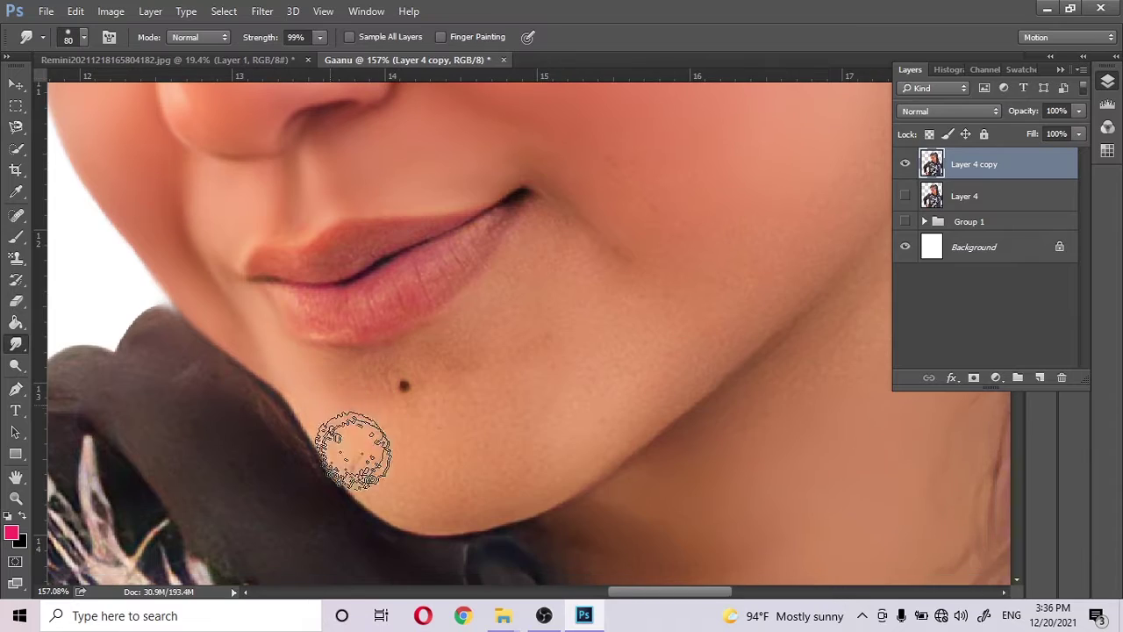
# - Smooth the cheek beside the lips with an enlarged brush
pyautogui.scroll(2, 524, 271)
pyautogui.hscroll(1, 525, 270)
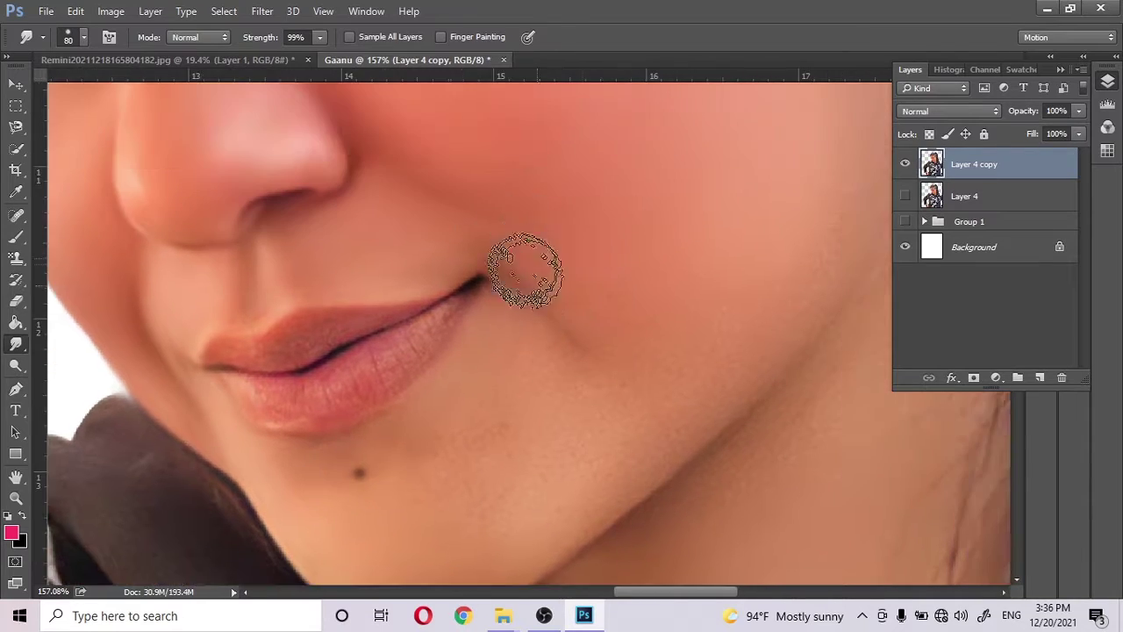
pyautogui.scroll(-2, 517, 299)
pyautogui.hscroll(2, 518, 298)
pyautogui.press(']')
pyautogui.press(']')
pyautogui.press(']')
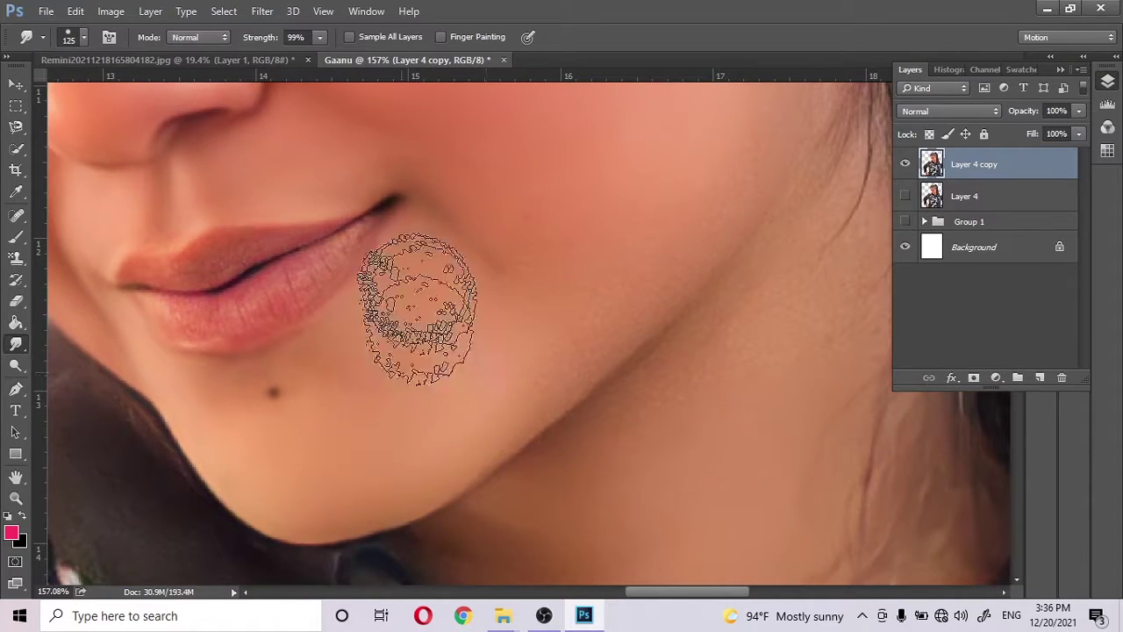
pyautogui.scroll(2, 417, 307)
pyautogui.hscroll(3, 416, 307)
pyautogui.scroll(2, 501, 293)
pyautogui.scroll(2, 509, 321)
pyautogui.hscroll(2, 509, 322)
# - Smudge the area near the ear and the earlobe with a smaller brush
pyautogui.press('[')
pyautogui.press('[')
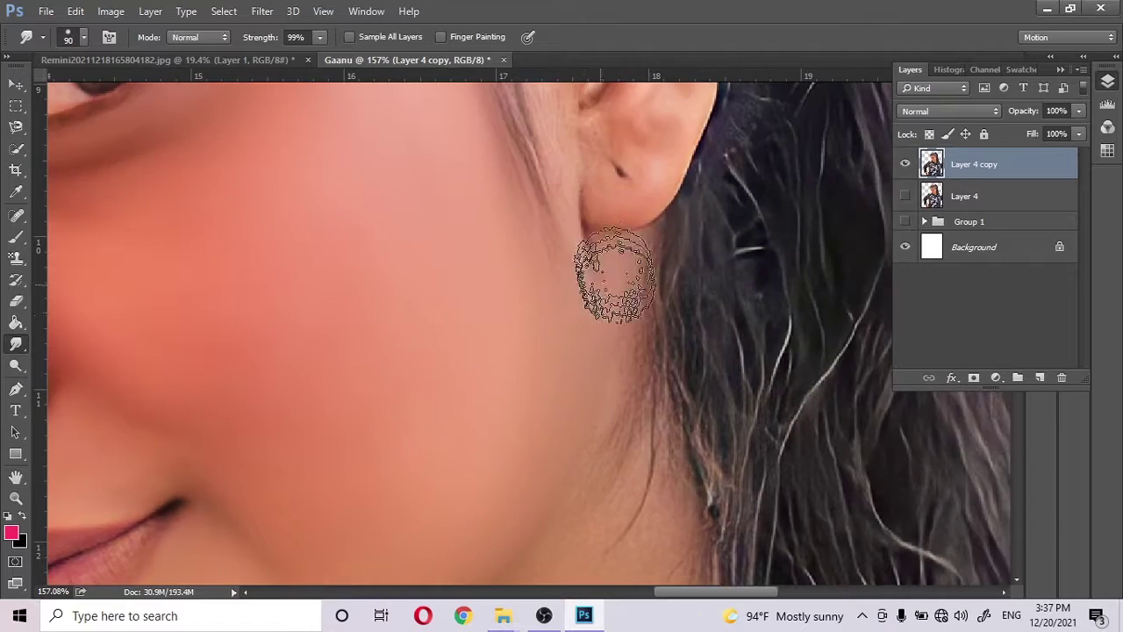
pyautogui.scroll(5, 461, 348)
pyautogui.hscroll(2, 461, 348)
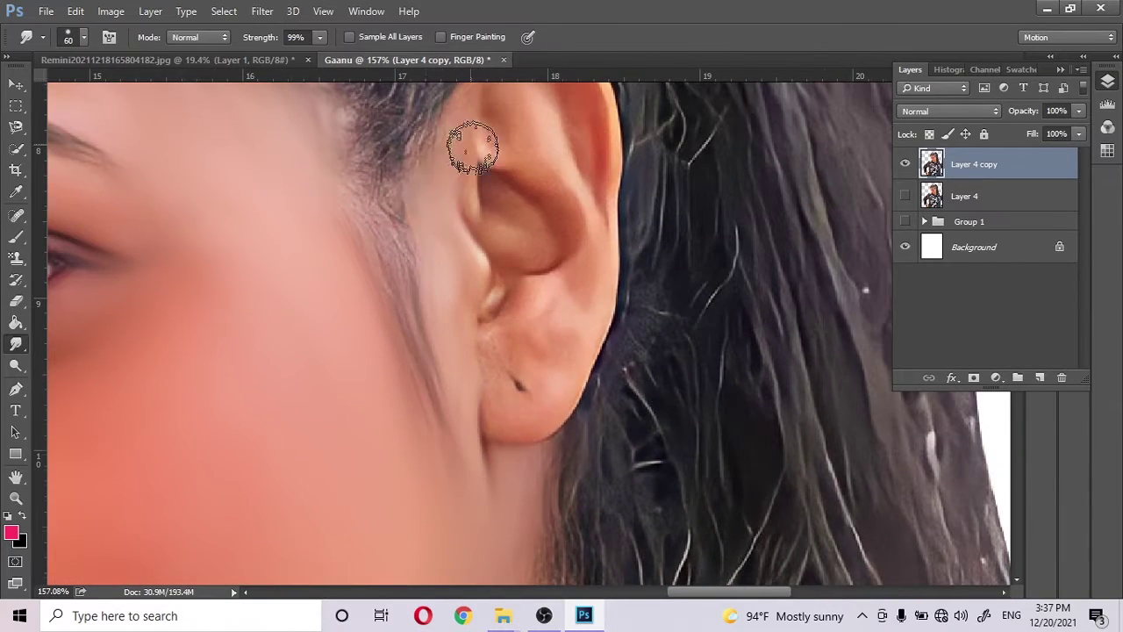
pyautogui.scroll(2, 472, 147)
pyautogui.hscroll(2, 510, 272)
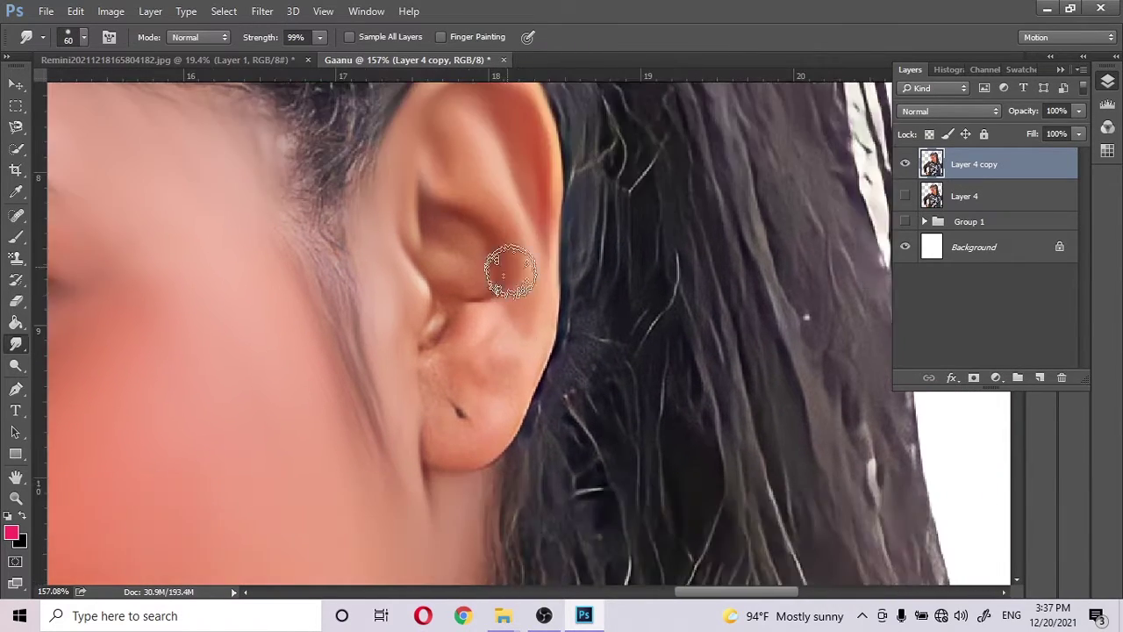
pyautogui.moveTo(511, 272); pyautogui.dragTo(509, 347)
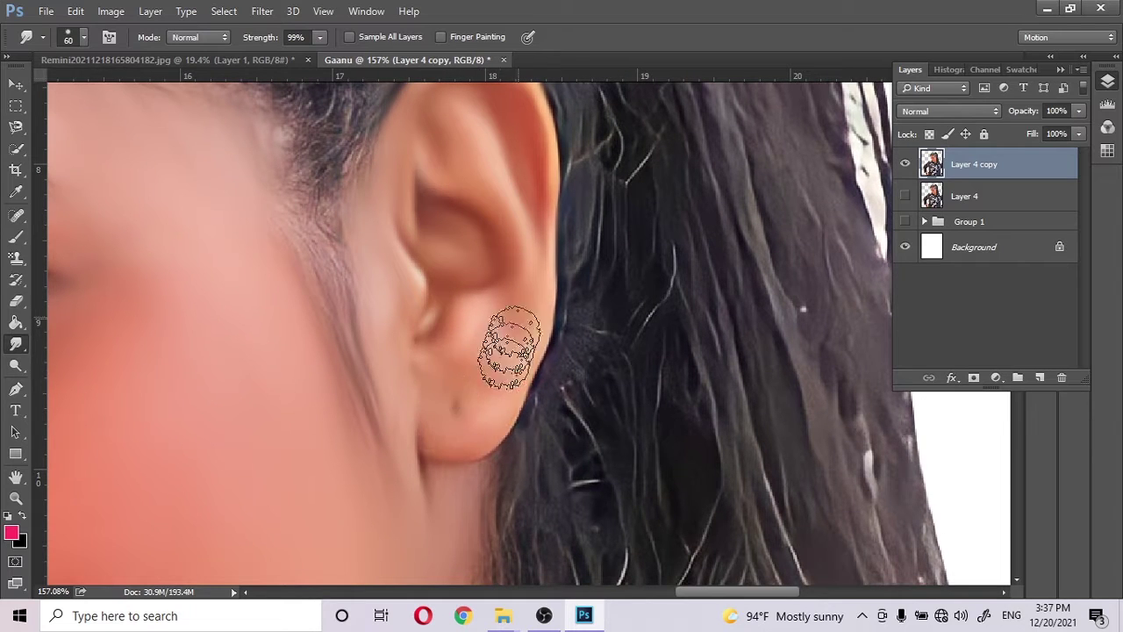
# - Smudge away the marks on the neck and jawline with a larger brush
pyautogui.scroll(-3, 456, 289)
pyautogui.scroll(-4, 443, 309)
pyautogui.hscroll(2, 434, 310)
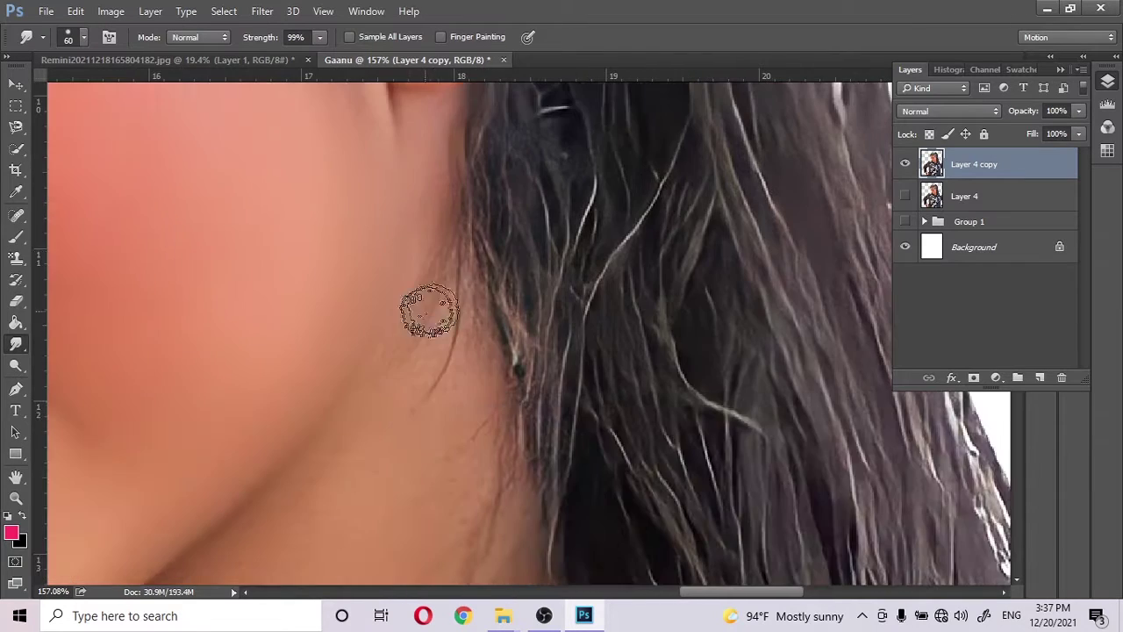
pyautogui.press(']')
pyautogui.press(']')
pyautogui.press(']')
pyautogui.scroll(-2, 401, 326)
pyautogui.scroll(-2, 301, 394)
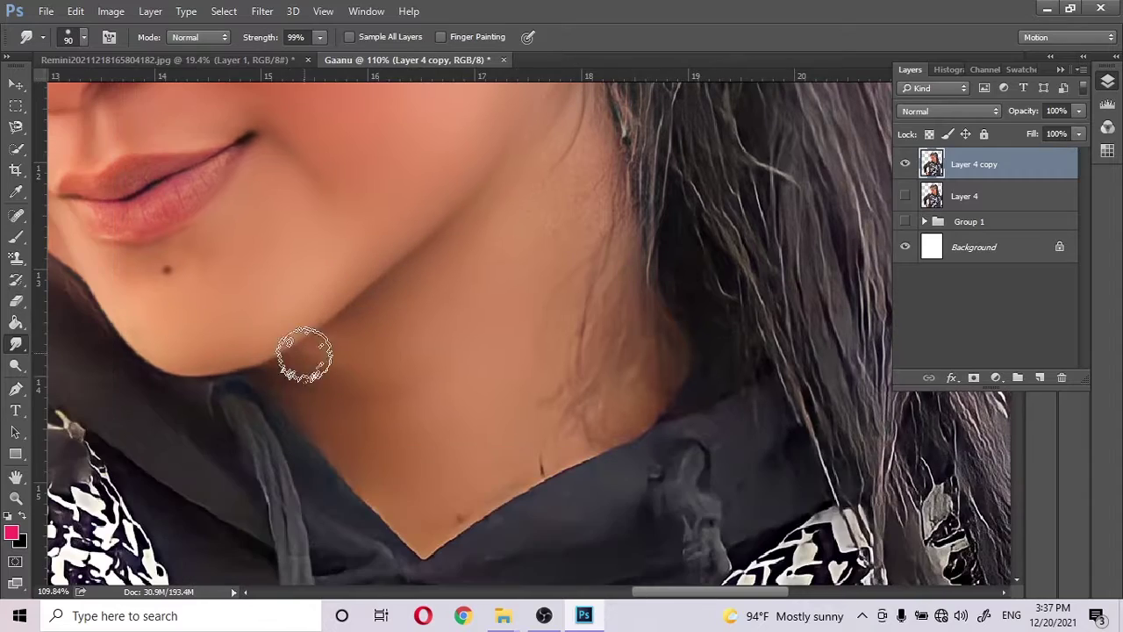
pyautogui.moveTo(458, 489); pyautogui.dragTo(594, 401)
pyautogui.press(']')
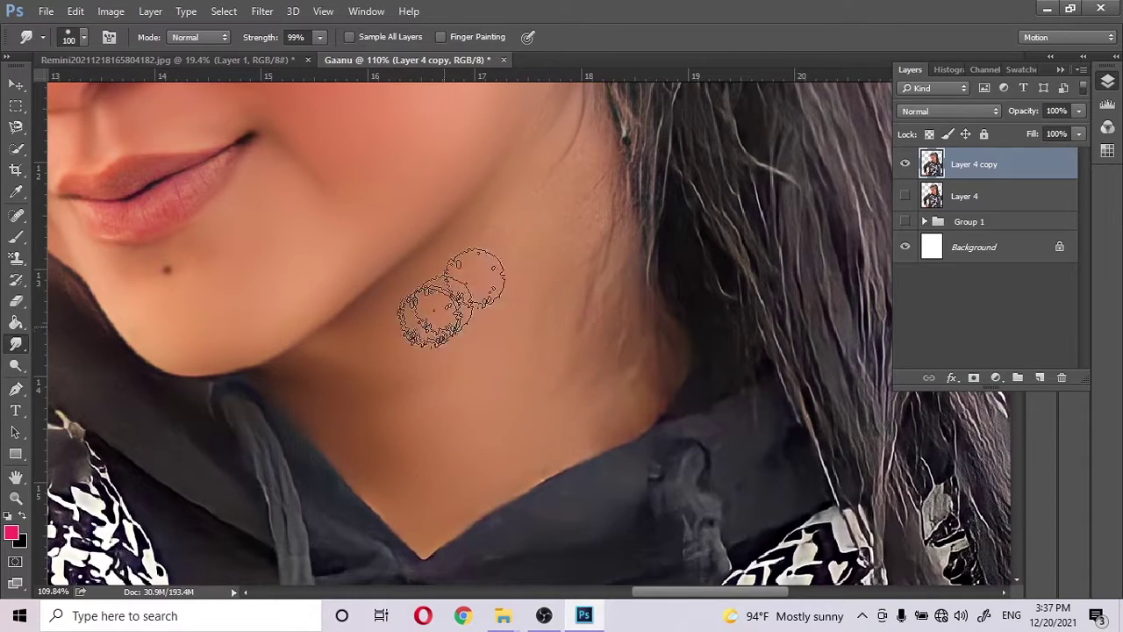
pyautogui.scroll(1, 463, 263)
pyautogui.scroll(3, 476, 396)
pyautogui.hscroll(-3, 476, 288)
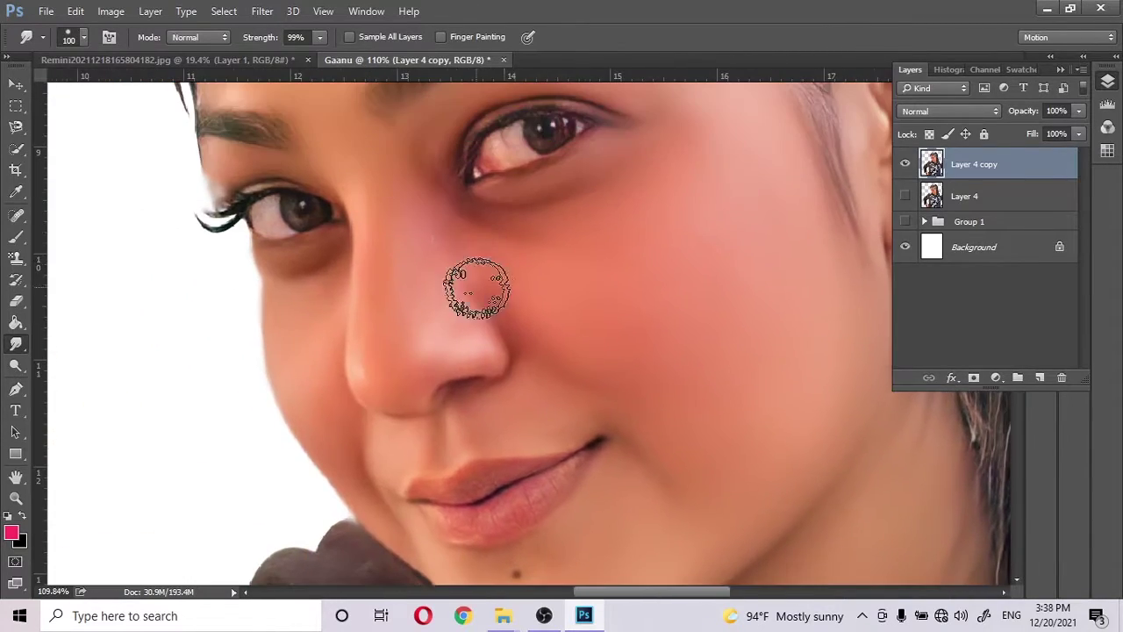
pyautogui.scroll(1, 477, 288)
pyautogui.scroll(3, 444, 289)
# - Convert a path drawn around the eye corner into a selection
pyautogui.press('p')
pyautogui.scroll(2, 371, 371)
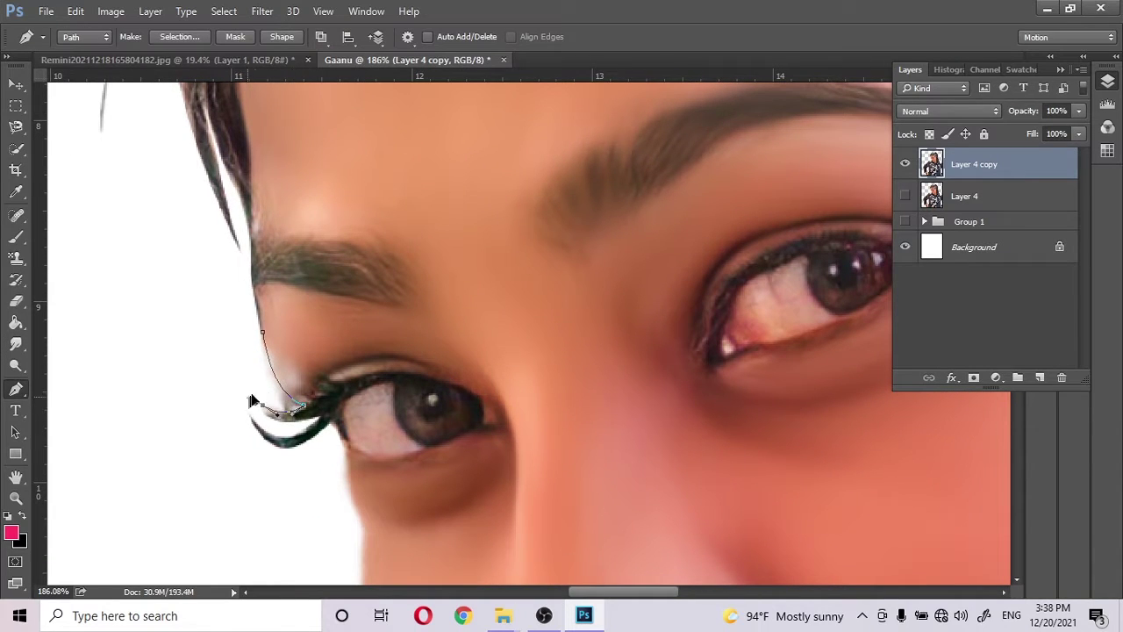
pyautogui.rightClick(328, 339)
pyautogui.click(395, 258)
pyautogui.press('Return')
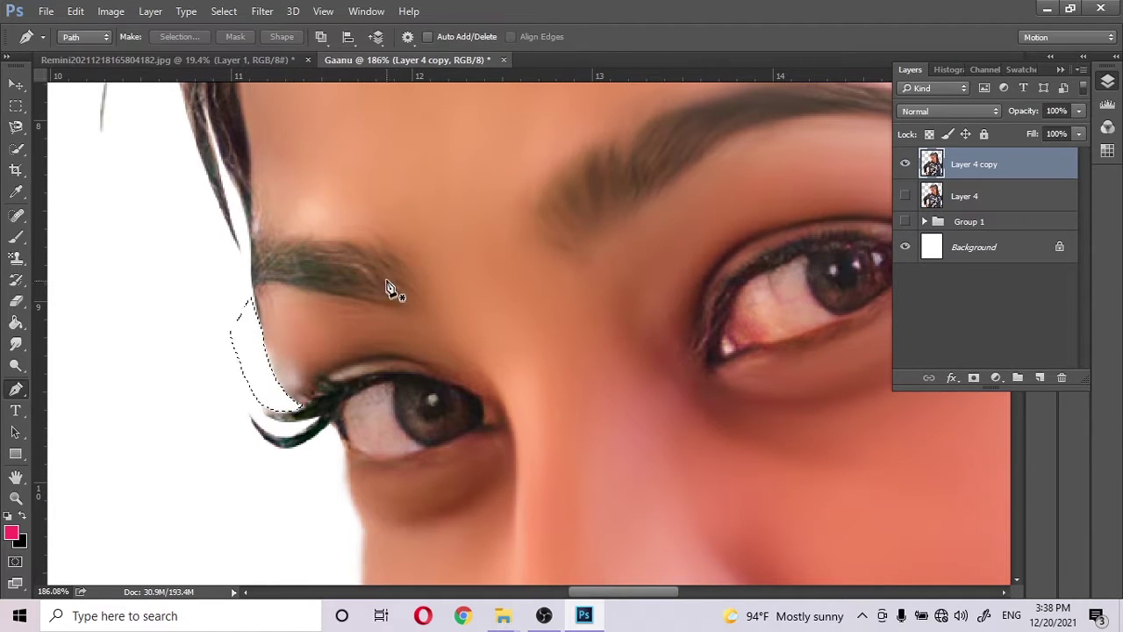
# - With a resized Smudge brush, smooth the first eye's white along the iris edge
pyautogui.press('r')
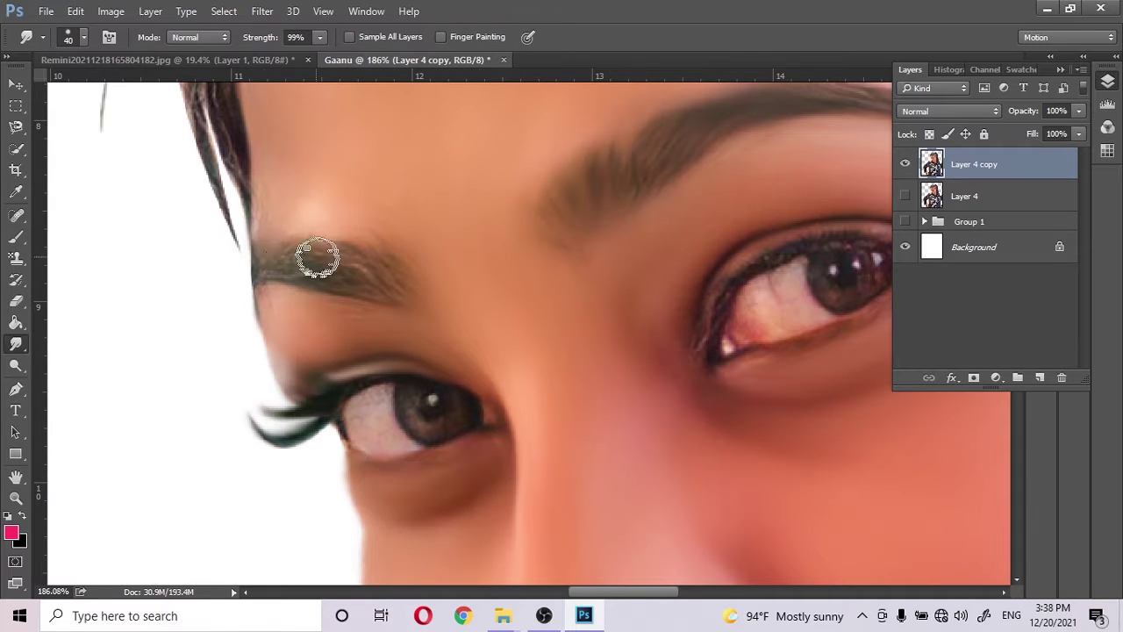
pyautogui.scroll(3, 316, 300)
pyautogui.hscroll(5, 226, 301)
pyautogui.scroll(3, 226, 301)
pyautogui.press(']')
pyautogui.press(']')
pyautogui.press(']')
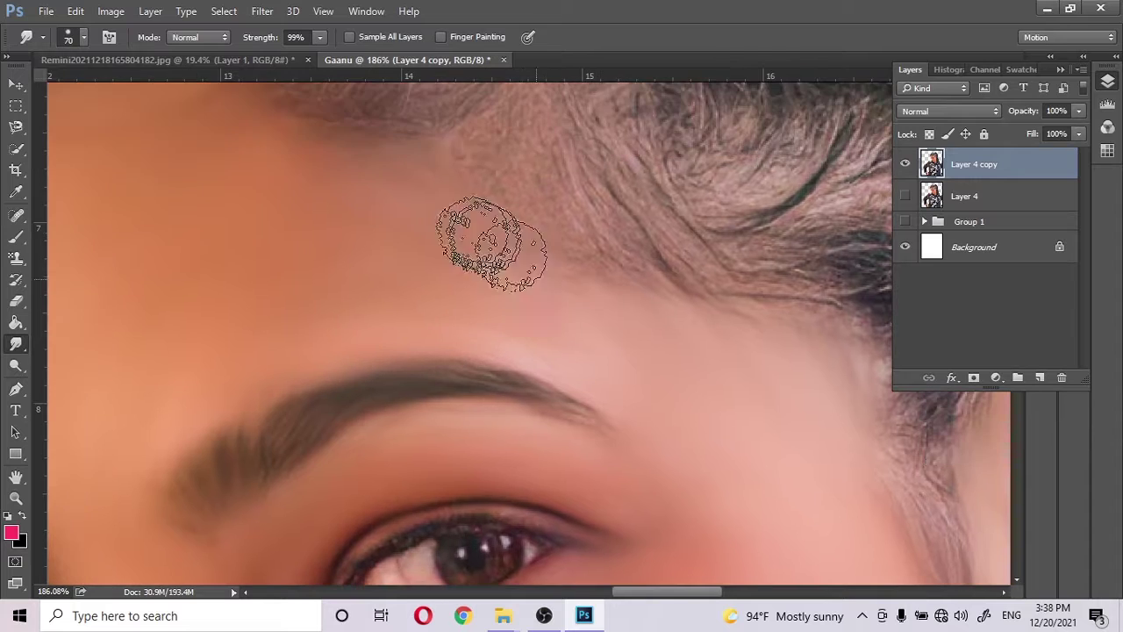
pyautogui.scroll(3, 465, 211)
pyautogui.scroll(-6, 526, 241)
pyautogui.hscroll(-2, 500, 299)
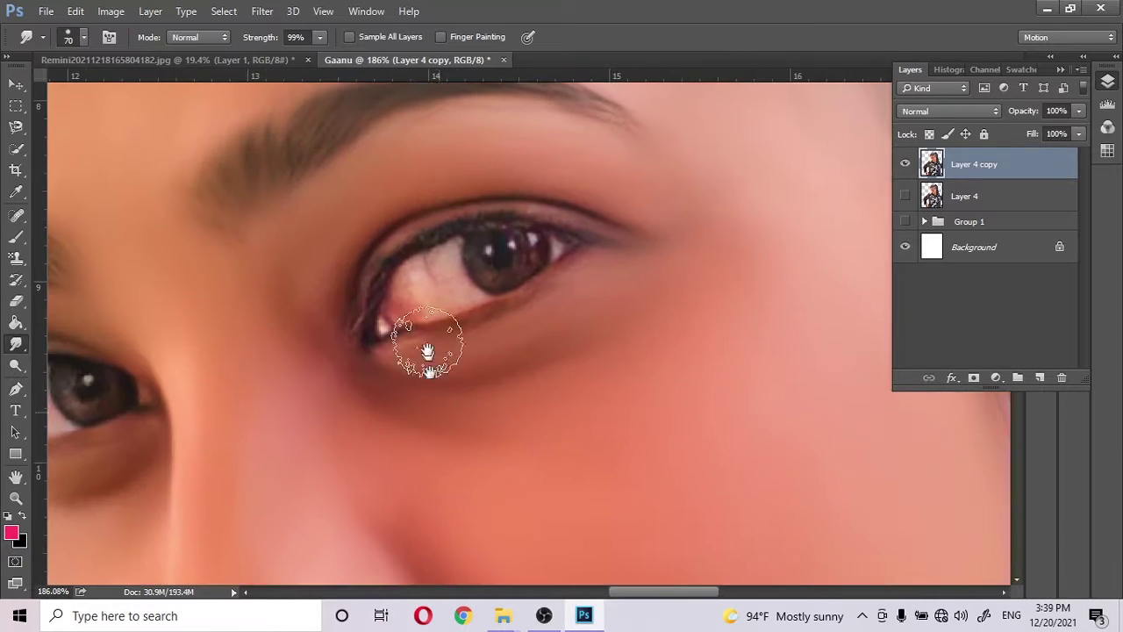
pyautogui.press('[')
pyautogui.press('[')
pyautogui.press('[')
pyautogui.scroll(-2, 368, 321)
pyautogui.hscroll(-2, 368, 321)
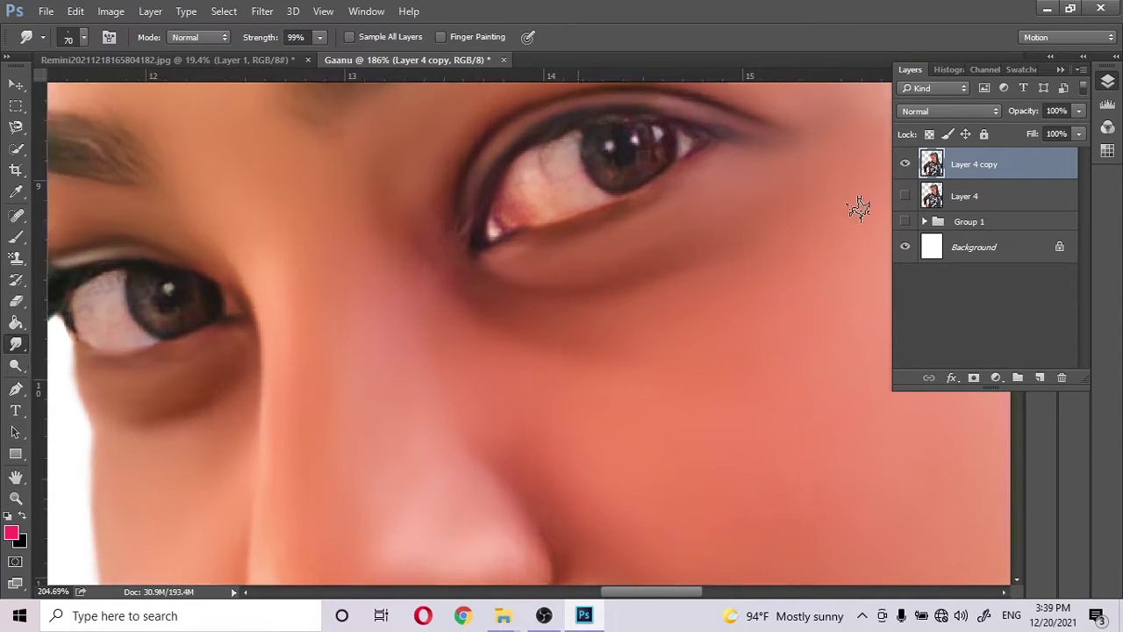
pyautogui.scroll(2, 355, 325)
pyautogui.press(']')
pyautogui.press(']')
pyautogui.press(']')
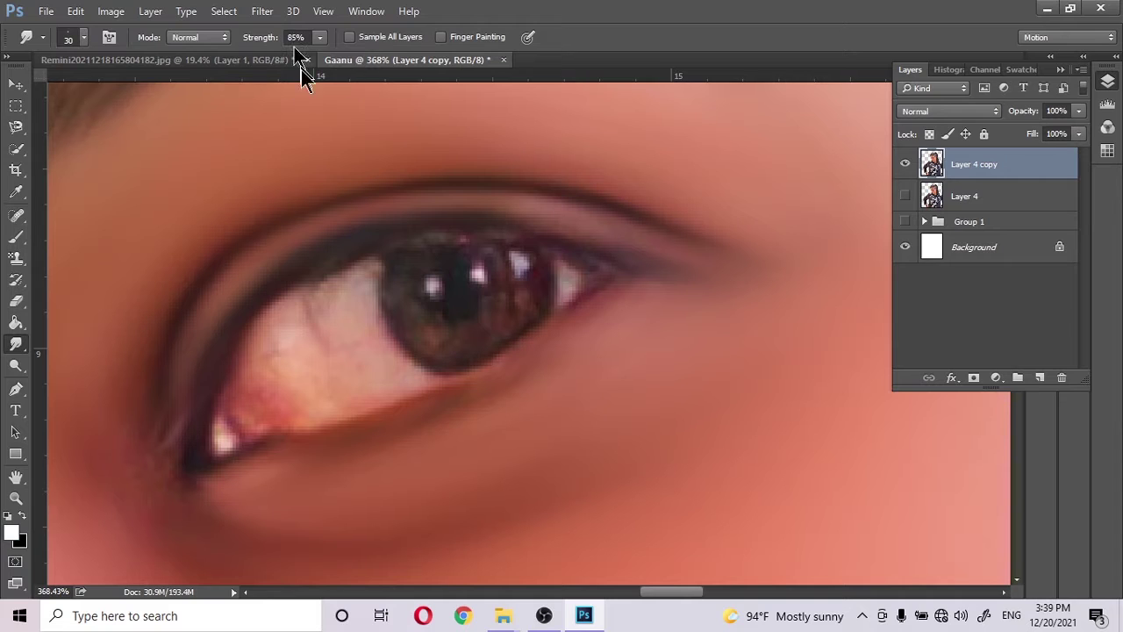
pyautogui.moveTo(368, 269)
pyautogui.mouseDown()
pyautogui.moveTo(406, 371)
pyautogui.moveTo(286, 299)
pyautogui.mouseUp()
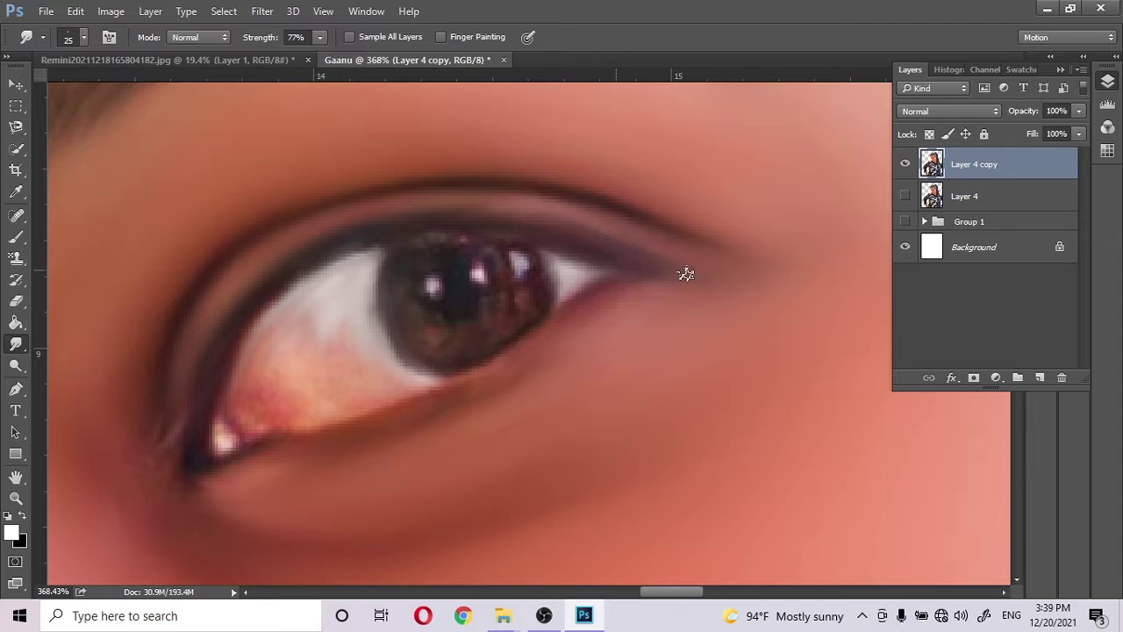
pyautogui.hscroll(-10, 686, 274)
pyautogui.scroll(-3, 430, 314)
pyautogui.moveTo(449, 391); pyautogui.dragTo(409, 303)
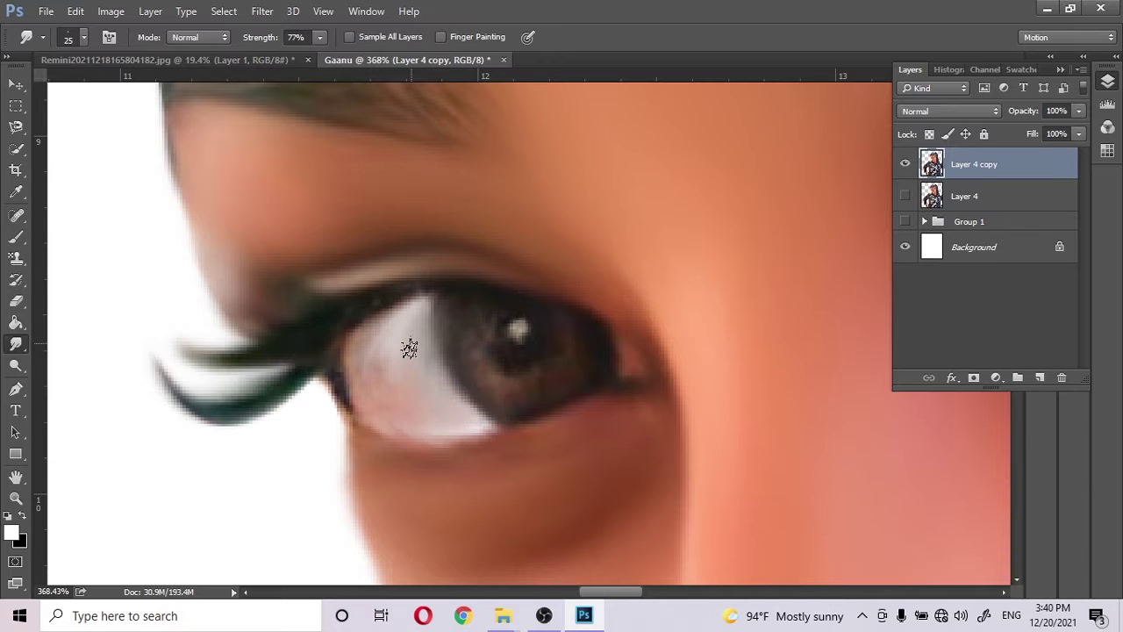
# - Brighten the other eye's white by smudging it
pyautogui.scroll(-1, 417, 325)
pyautogui.hscroll(1, 351, 345)
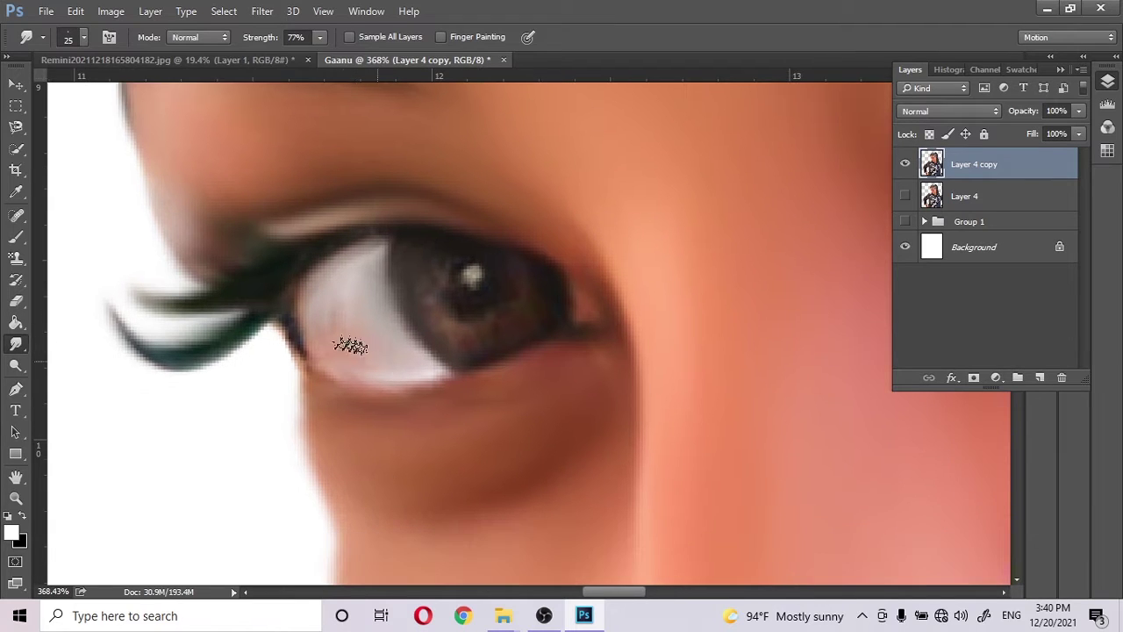
pyautogui.hscroll(7, 316, 334)
pyautogui.scroll(1, 316, 334)
pyautogui.moveTo(637, 234); pyautogui.dragTo(629, 204)
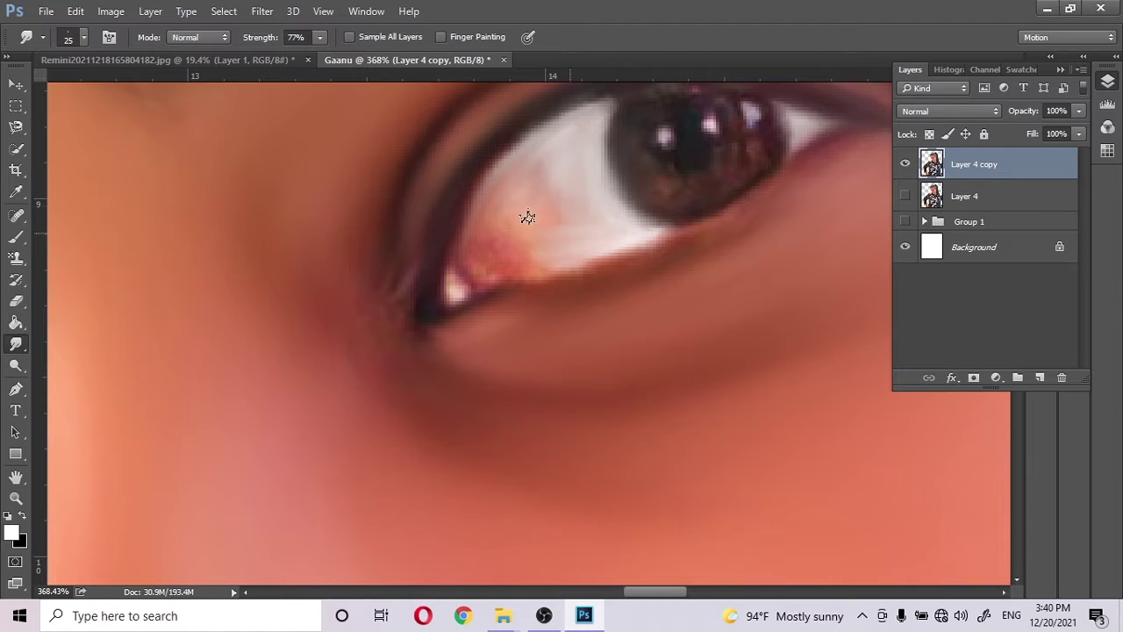
pyautogui.scroll(1, 679, 236)
pyautogui.hscroll(1, 658, 242)
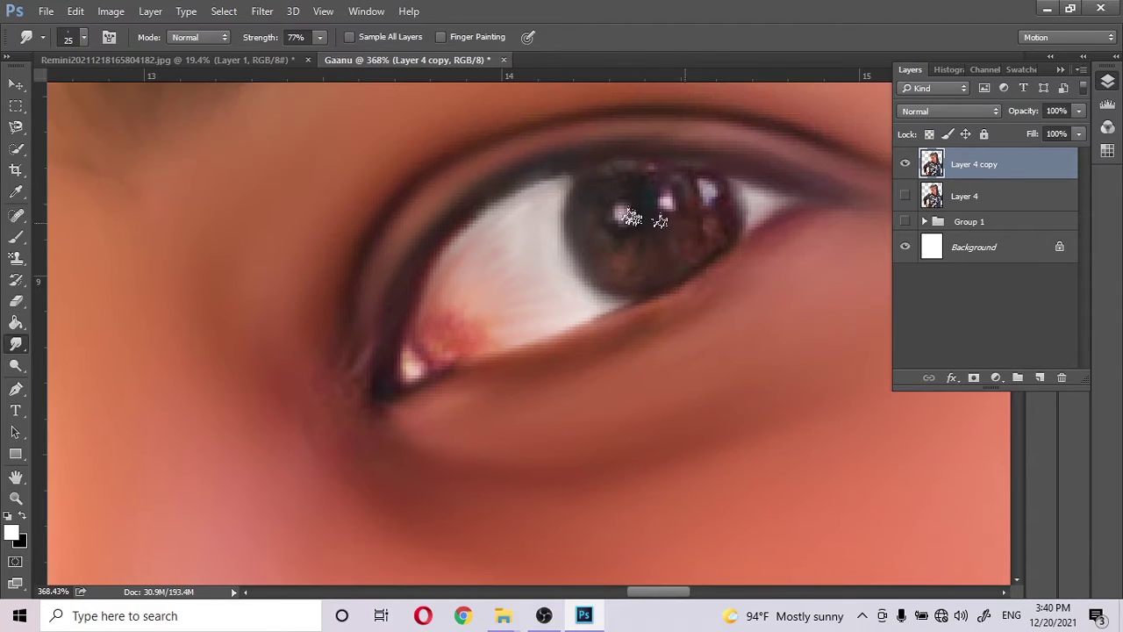
pyautogui.scroll(-1, 234, 426)
pyautogui.hscroll(-5, 234, 426)
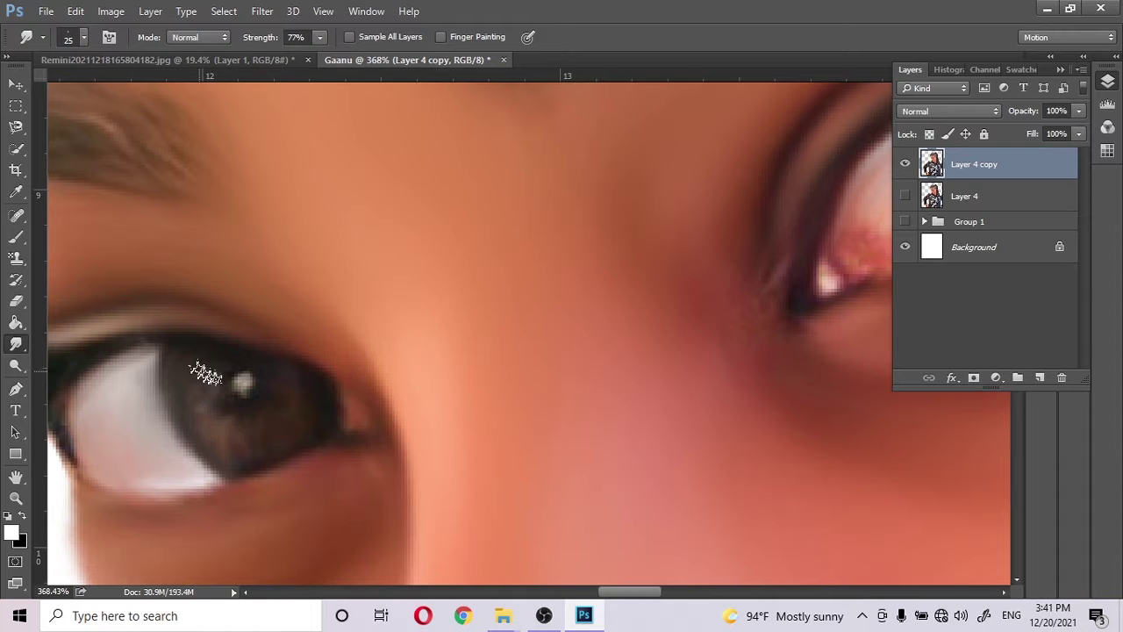
pyautogui.scroll(-5, 284, 304)
pyautogui.scroll(6, 448, 263)
# - Raise smudge strength, enlarge the brush, and blend away the reddish inner-corner patch
pyautogui.press(']')
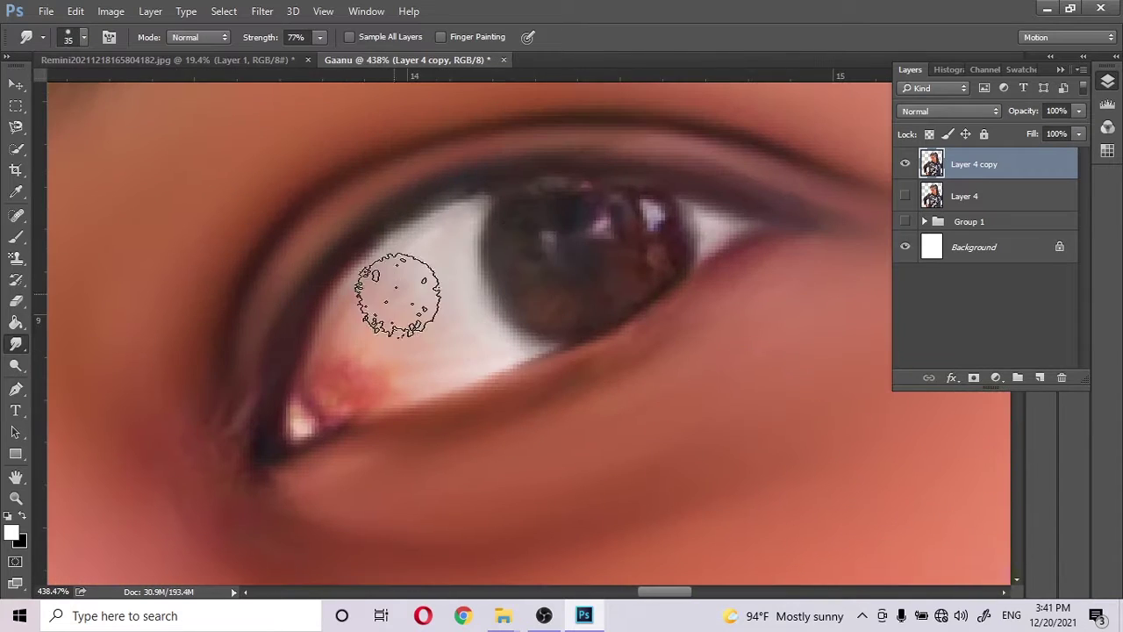
pyautogui.press('9')
pyautogui.press('7')
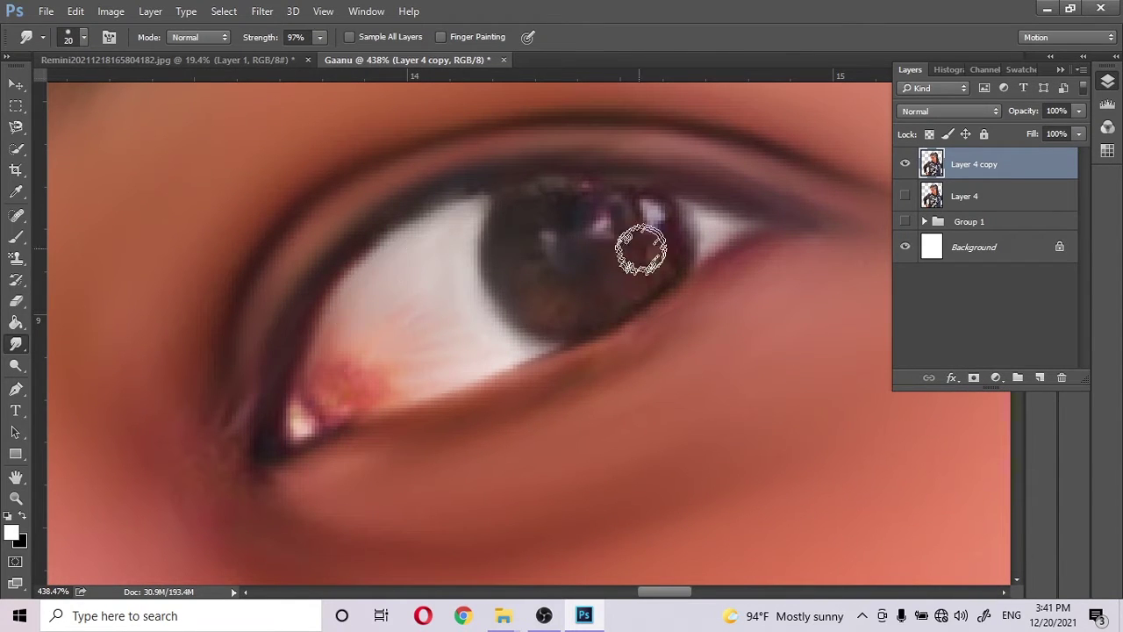
pyautogui.press(']')
pyautogui.moveTo(435, 364)
pyautogui.mouseDown()
pyautogui.moveTo(376, 375)
pyautogui.moveTo(381, 427)
pyautogui.mouseUp()
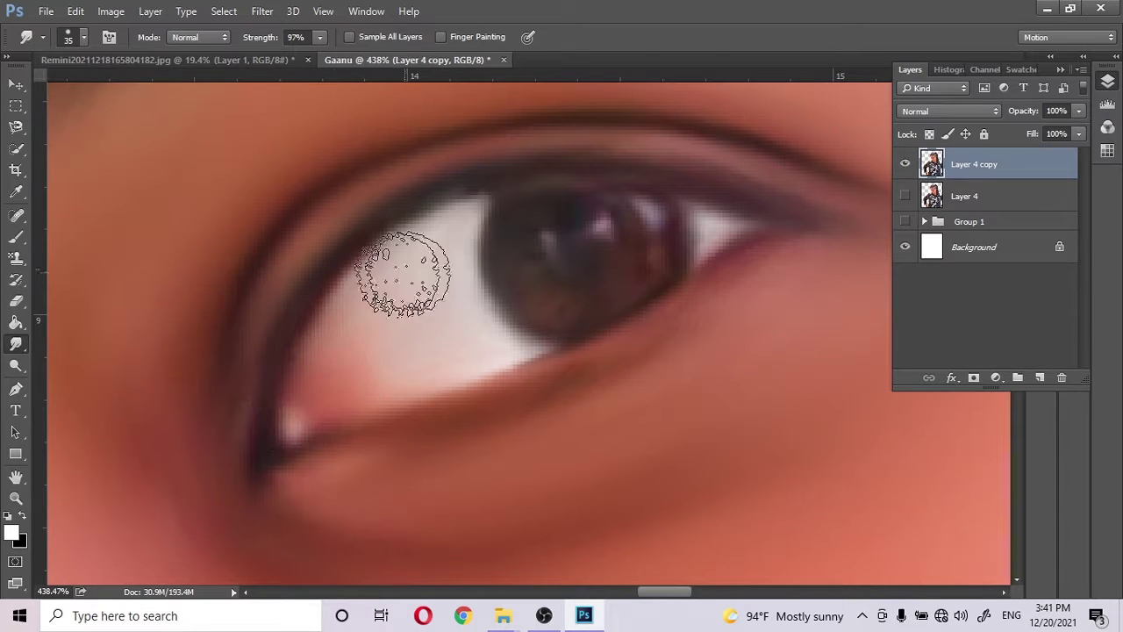
pyautogui.scroll(-5, 556, 305)
pyautogui.scroll(1, 383, 265)
pyautogui.scroll(4, 383, 266)
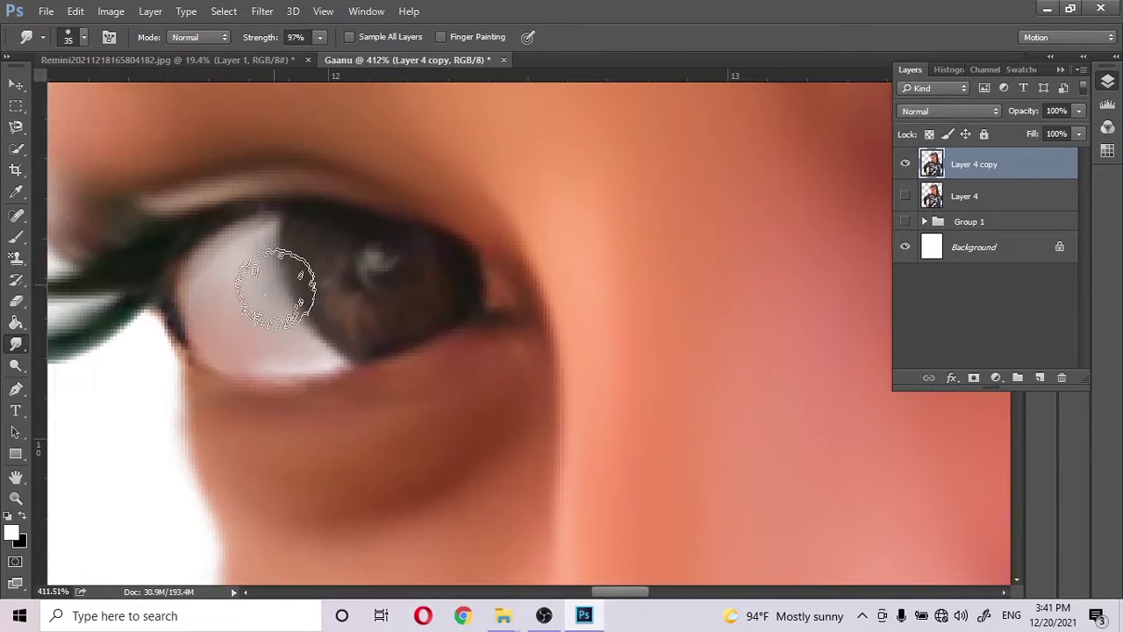
# - Soften the pupil and its highlight with a slightly adjusted brush
pyautogui.press('[')
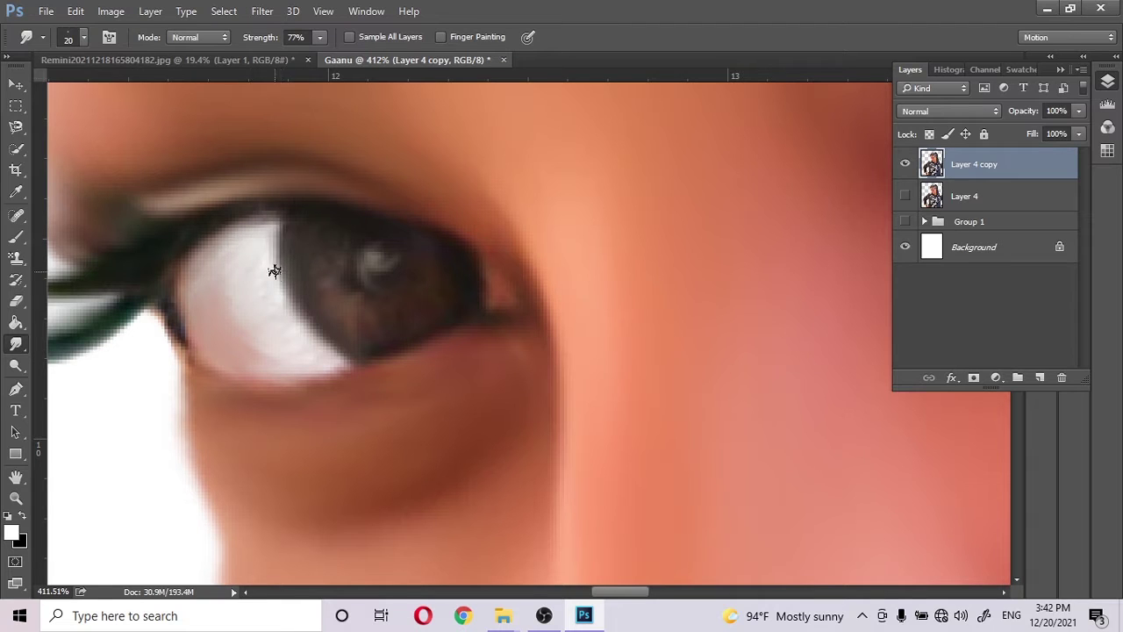
pyautogui.press(']')
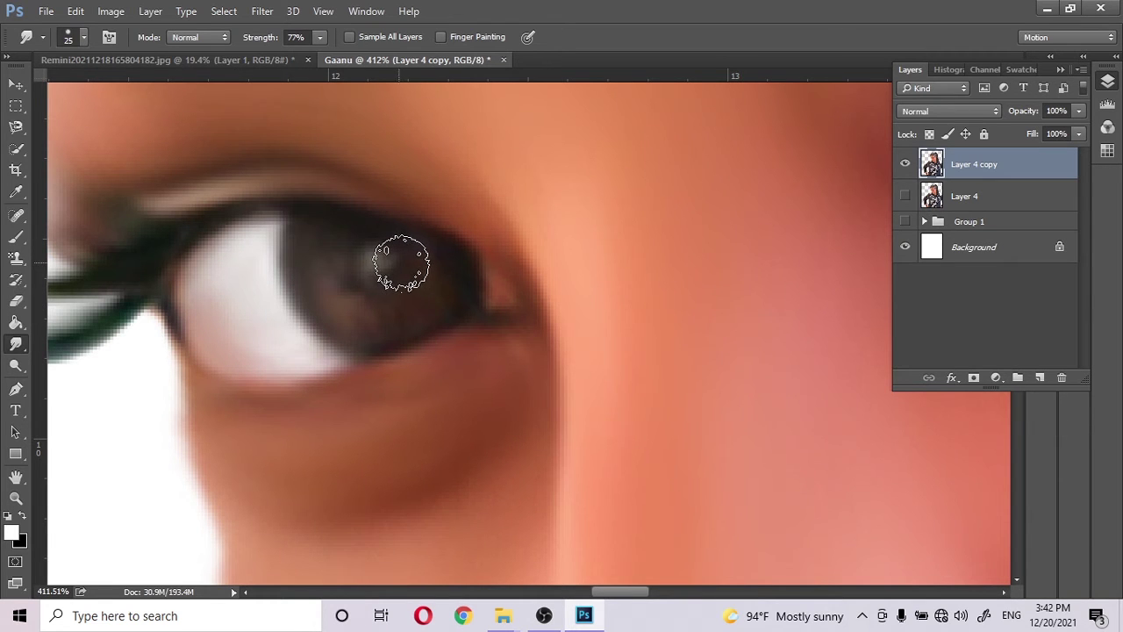
pyautogui.moveTo(395, 269); pyautogui.dragTo(477, 299)
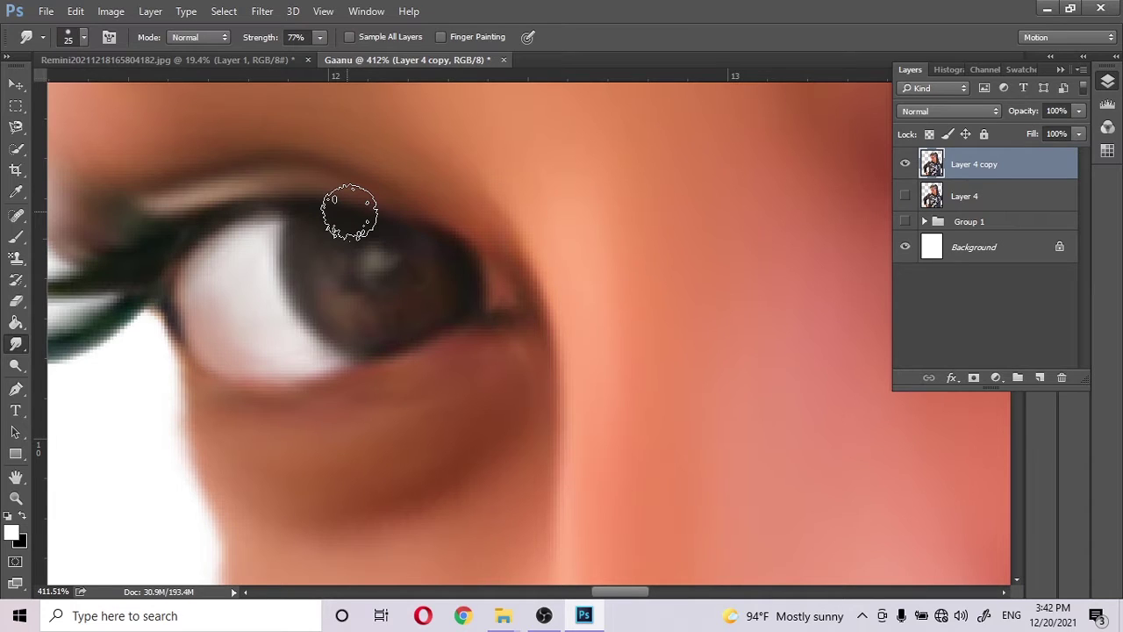
pyautogui.scroll(-5, 501, 269)
pyautogui.scroll(4, 476, 381)
# - Paint red onto the lips on a new Layer 5
pyautogui.press('b')
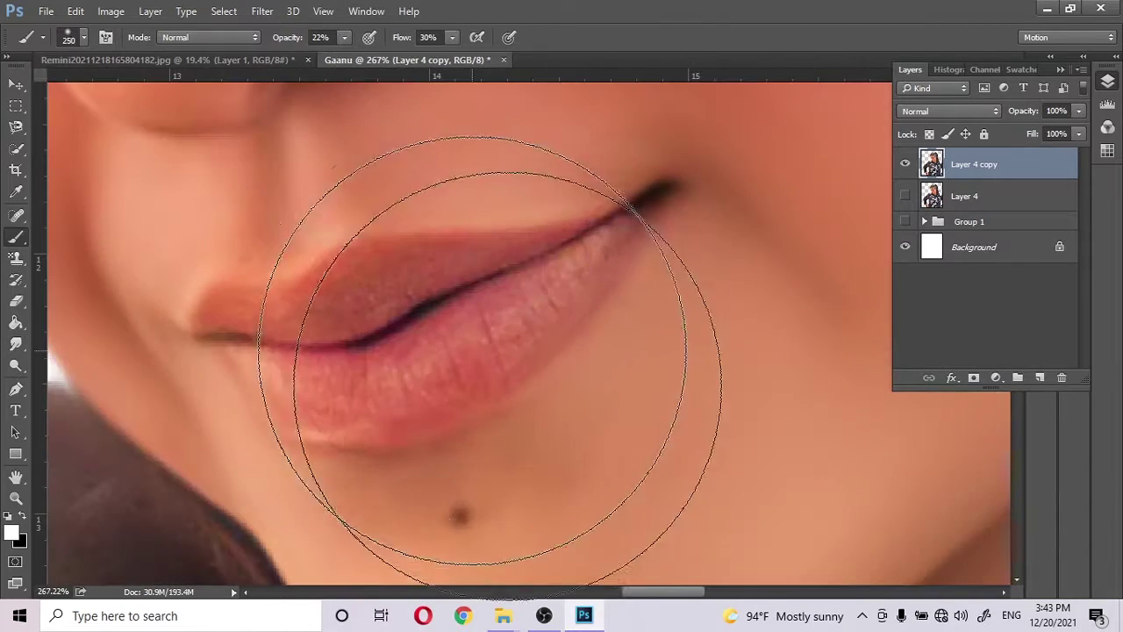
pyautogui.click(12, 531)
pyautogui.click(904, 162)
pyautogui.click(1053, 153)
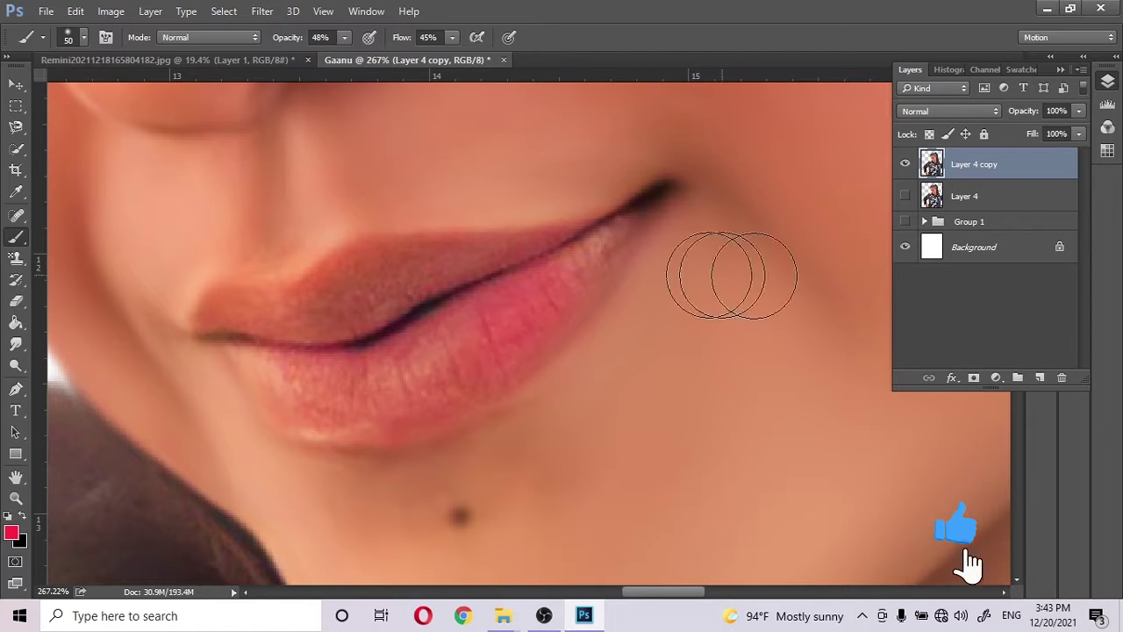
pyautogui.hotkey('ctrl', 'shift', 'alt', 'n')
pyautogui.moveTo(288, 39); pyautogui.dragTo(280, 40)
pyautogui.moveTo(492, 351); pyautogui.dragTo(351, 406)
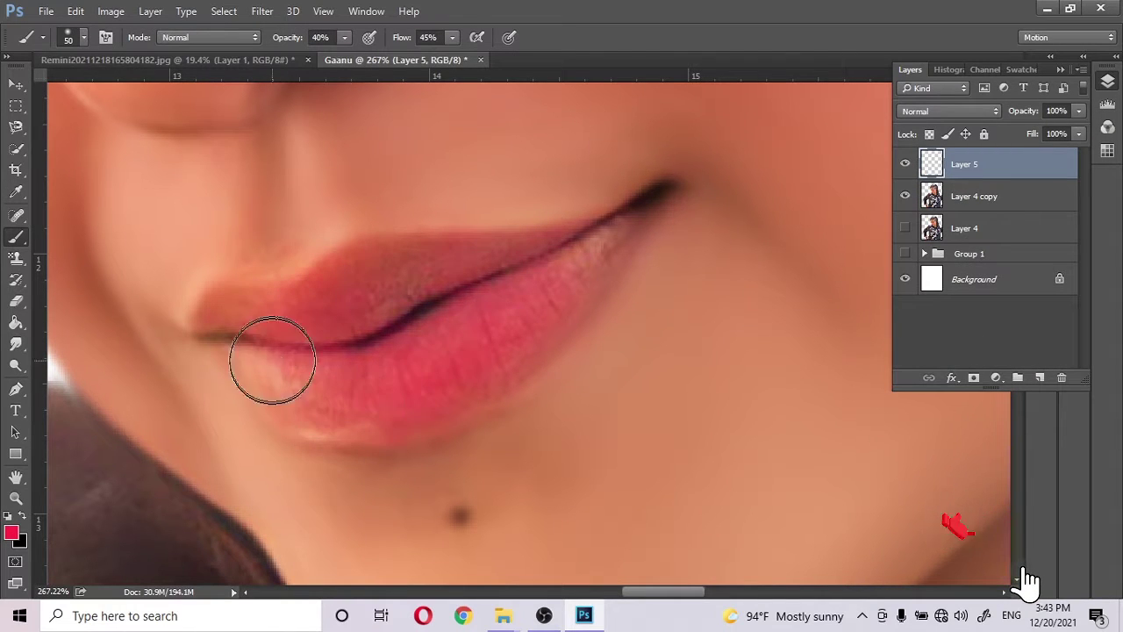
pyautogui.moveTo(271, 363)
pyautogui.mouseDown()
pyautogui.moveTo(364, 406)
pyautogui.moveTo(564, 279)
pyautogui.mouseUp()
# - Set Layer 5's blend mode to Overlay
pyautogui.press('[')
pyautogui.press('[')
pyautogui.press('[')
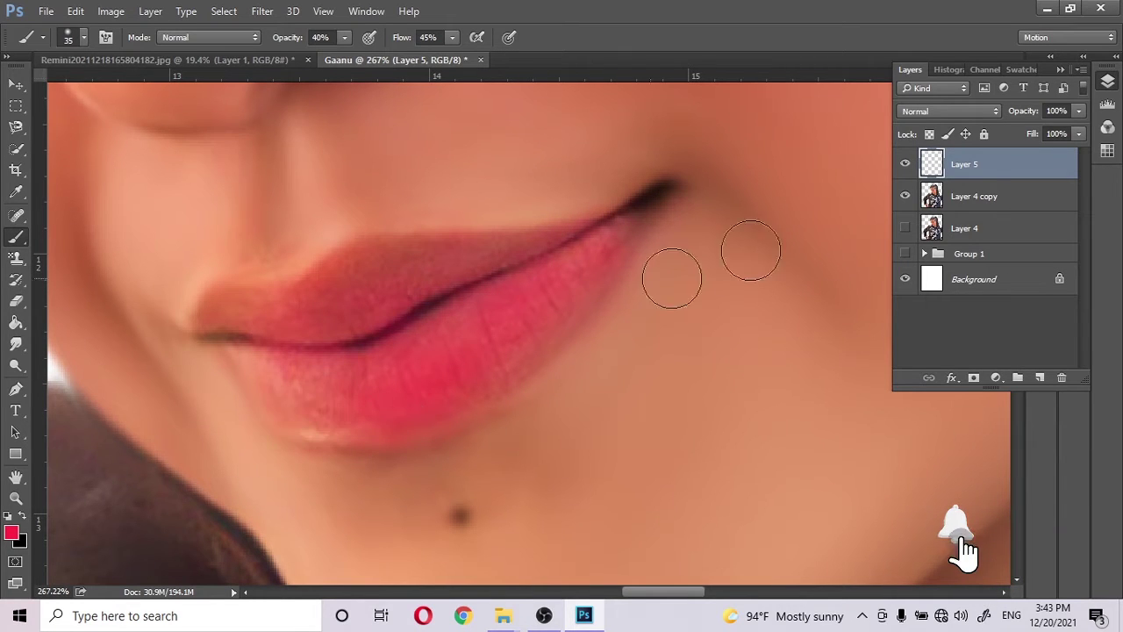
pyautogui.click(993, 112)
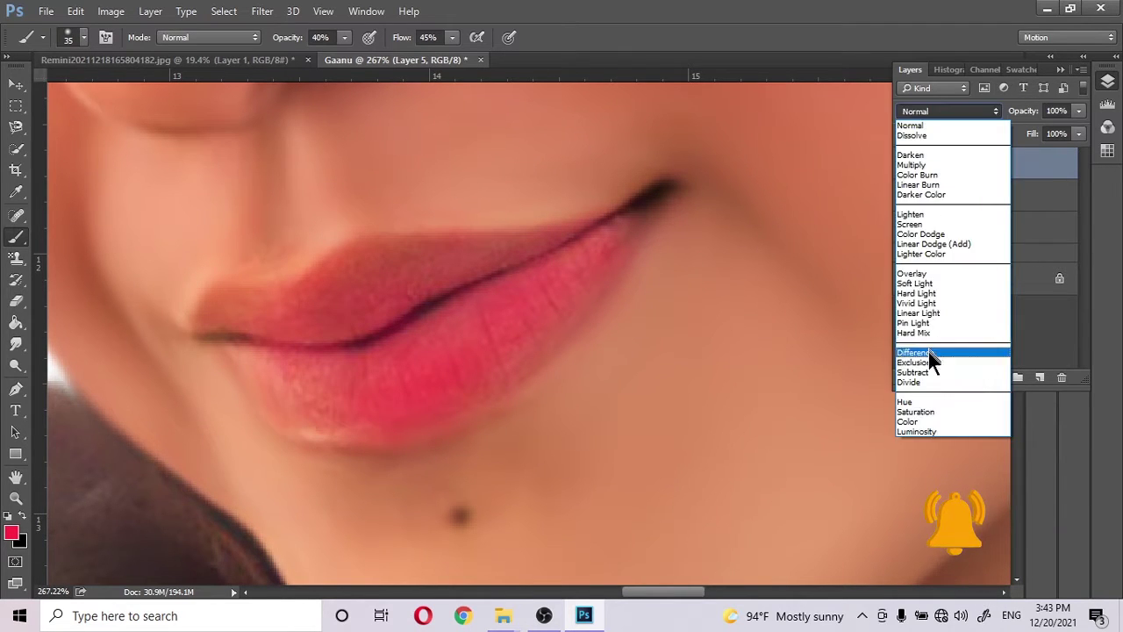
pyautogui.click(930, 282)
# - Paint bright highlights on the upper and lower lips
pyautogui.press('[')
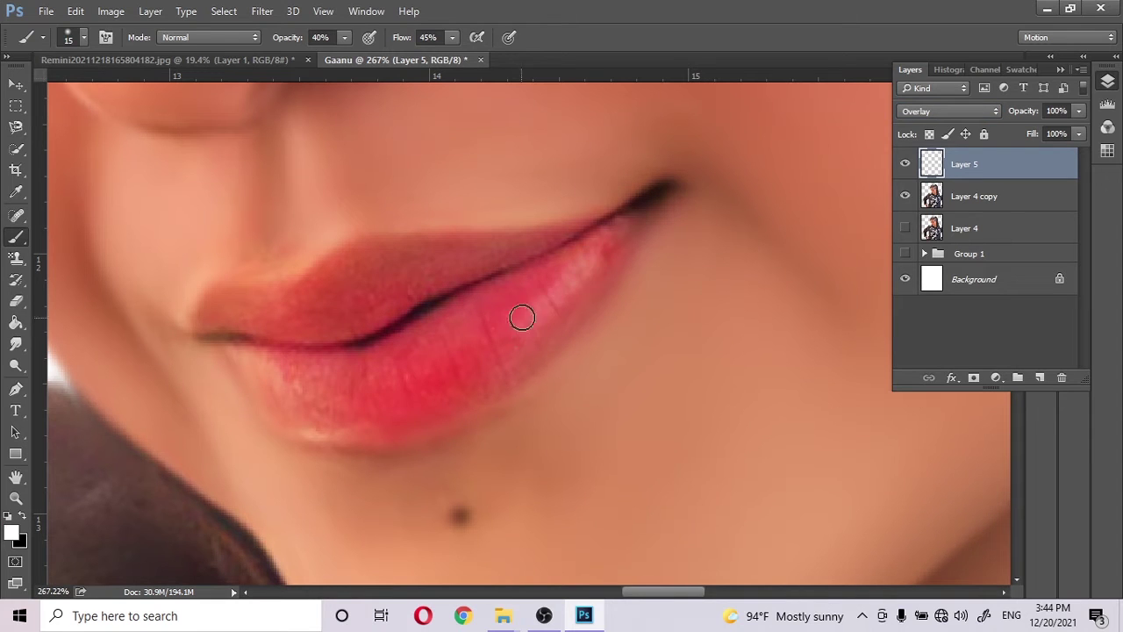
pyautogui.press(']')
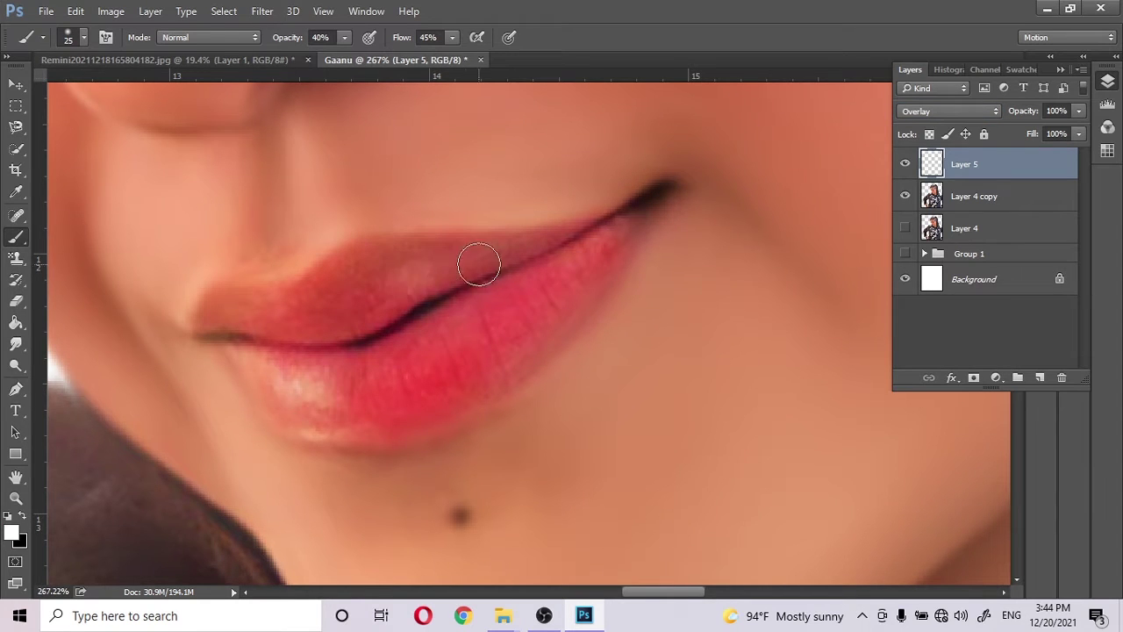
pyautogui.moveTo(482, 261); pyautogui.dragTo(457, 339)
pyautogui.moveTo(342, 399)
pyautogui.mouseDown()
pyautogui.moveTo(412, 405)
pyautogui.moveTo(307, 394)
pyautogui.mouseUp()
# - Stamp visible layers into Layer 6, moving Layer 5 and Layer 4 copy into Group 1
pyautogui.click(15, 344)
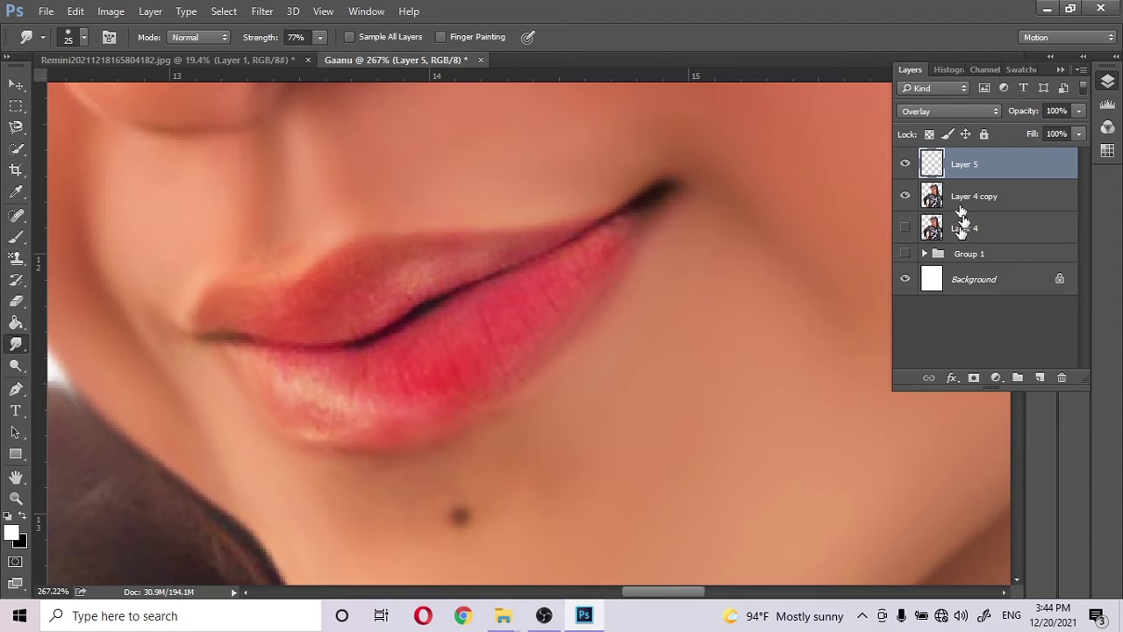
pyautogui.hotkey('ctrl', 'alt', 'shift', 'e')
pyautogui.click(965, 196)
pyautogui.keyDown('shift'); pyautogui.click(965, 228); pyautogui.keyUp('shift')
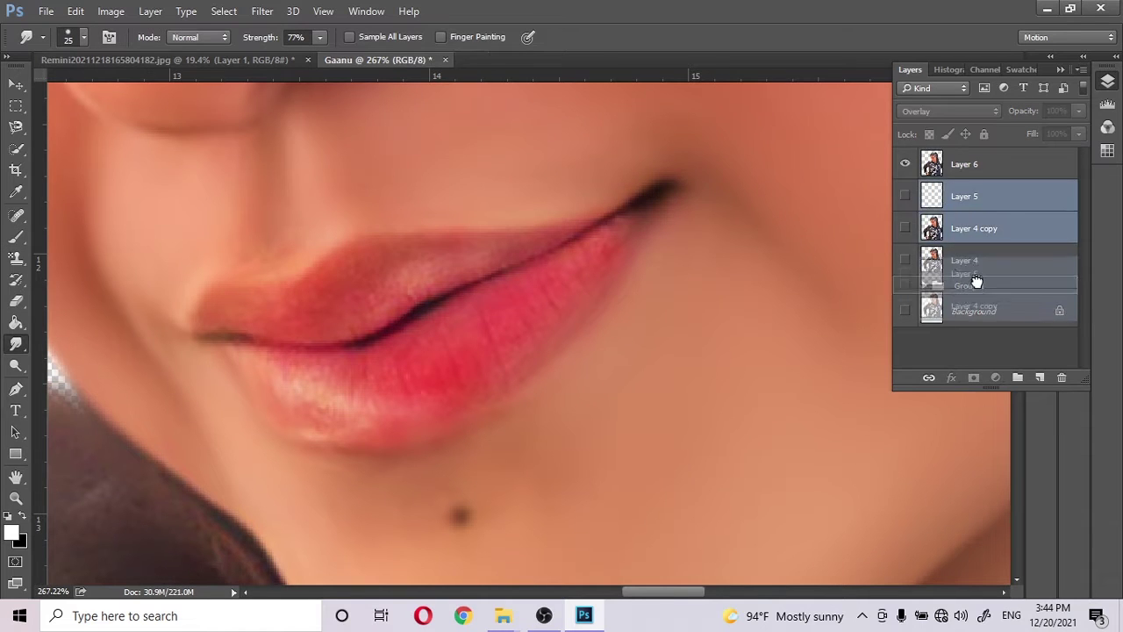
pyautogui.moveTo(972, 202); pyautogui.dragTo(969, 289)
pyautogui.click(965, 164)
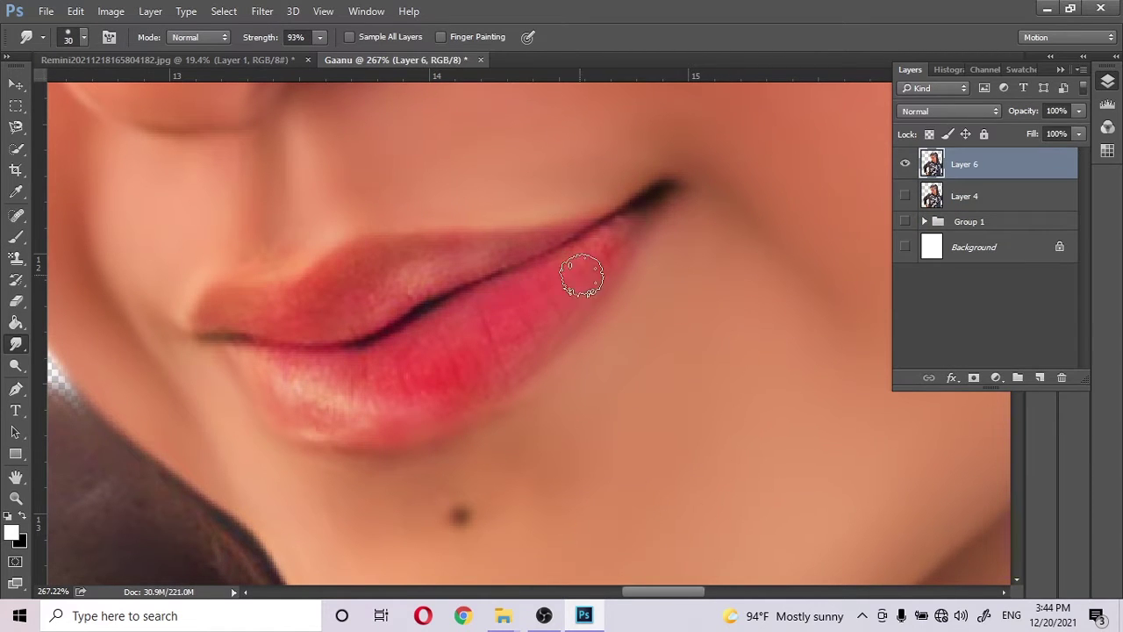
# - Smudge both lips on Layer 6 until the pink tint blends smoothly
pyautogui.press(']')
pyautogui.moveTo(589, 243)
pyautogui.mouseDown()
pyautogui.moveTo(409, 351)
pyautogui.moveTo(281, 377)
pyautogui.moveTo(443, 396)
pyautogui.mouseUp()
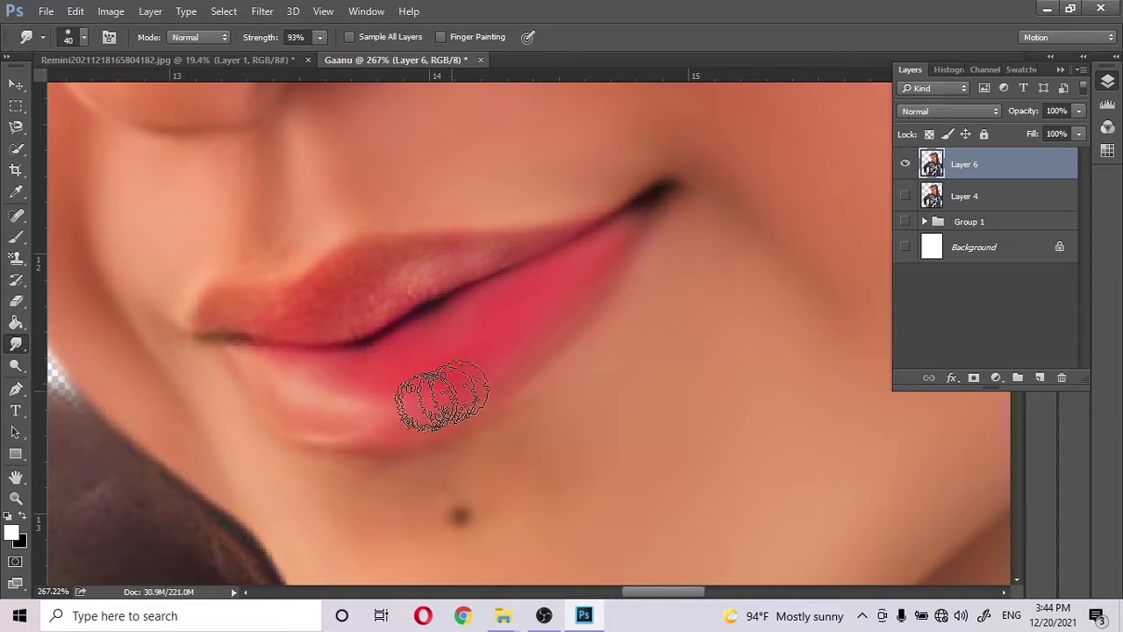
pyautogui.moveTo(201, 308)
pyautogui.mouseDown()
pyautogui.moveTo(376, 271)
pyautogui.moveTo(243, 258)
pyautogui.moveTo(310, 299)
pyautogui.moveTo(451, 251)
pyautogui.moveTo(526, 301)
pyautogui.moveTo(388, 401)
pyautogui.moveTo(474, 405)
pyautogui.mouseUp()
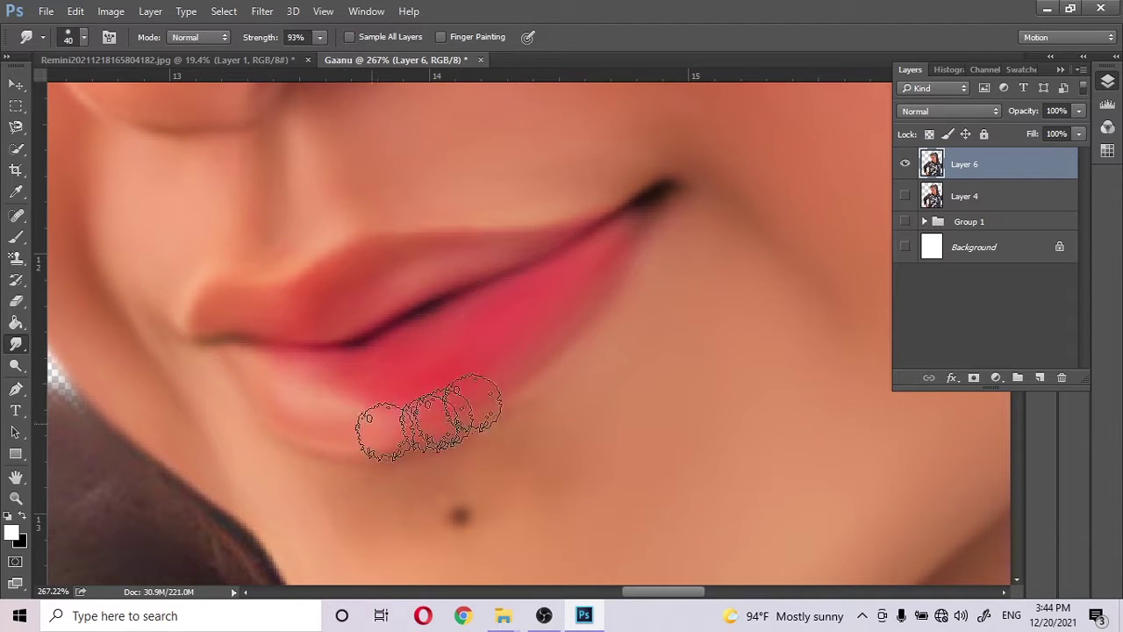
pyautogui.scroll(-3, 403, 278)
pyautogui.scroll(3, 494, 388)
pyautogui.press(']')
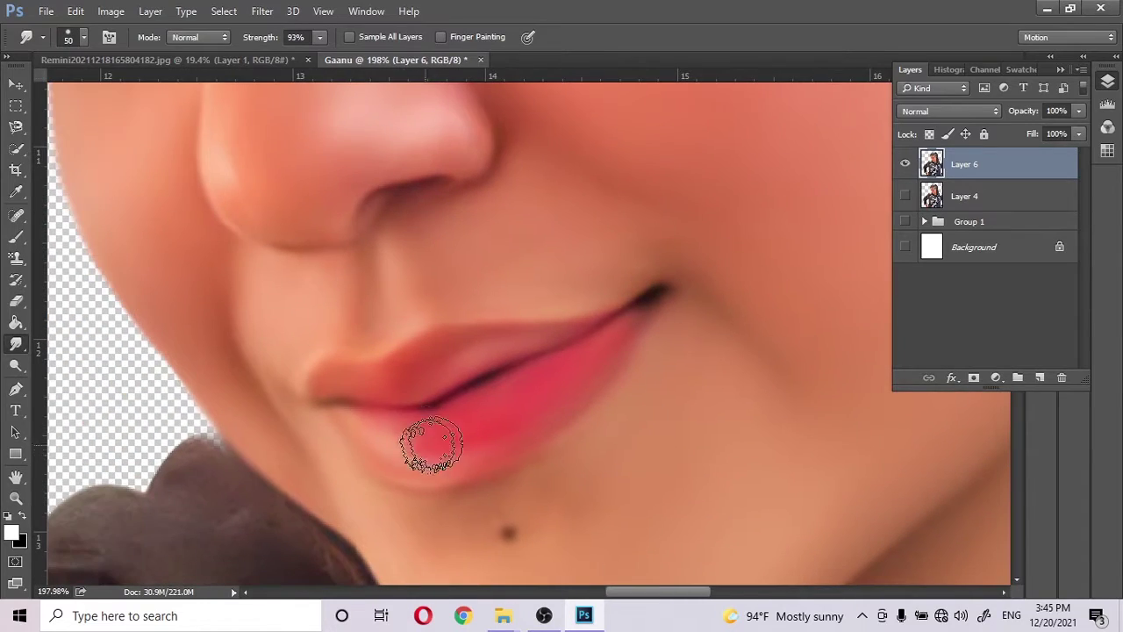
pyautogui.press('[')
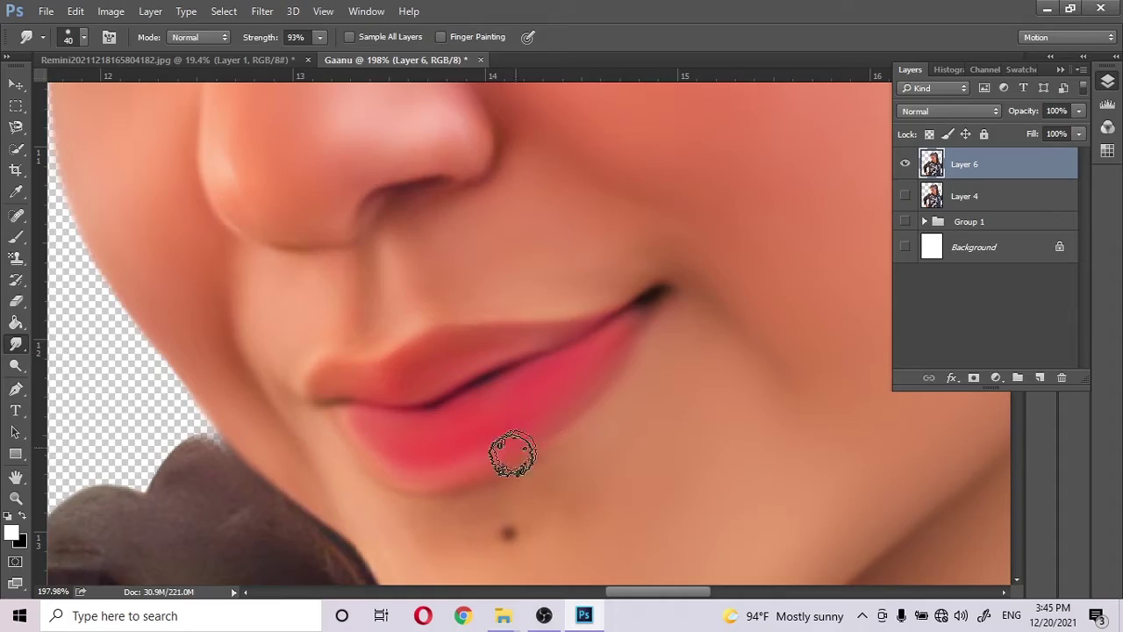
pyautogui.scroll(-3, 513, 453)
pyautogui.scroll(-5, 427, 381)
# - Bring the hair into view, resize the smudge brush, and make black the foreground colour
pyautogui.moveTo(426, 381); pyautogui.dragTo(430, 301)
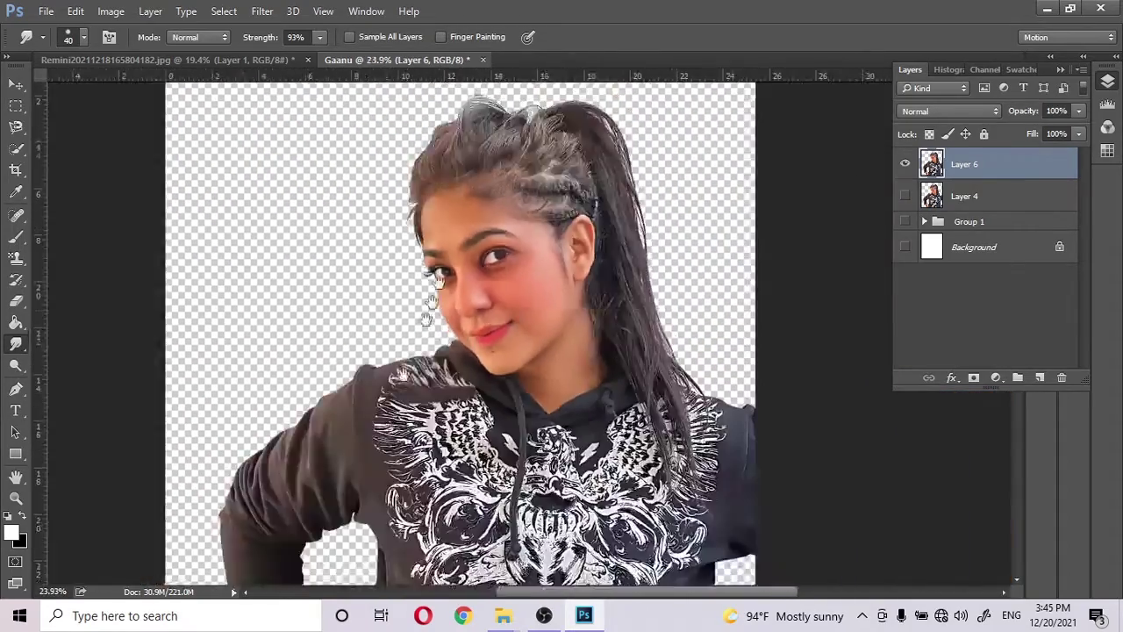
pyautogui.scroll(5, 430, 301)
pyautogui.scroll(-2, 396, 332)
pyautogui.press(']')
pyautogui.press(']')
pyautogui.press(']')
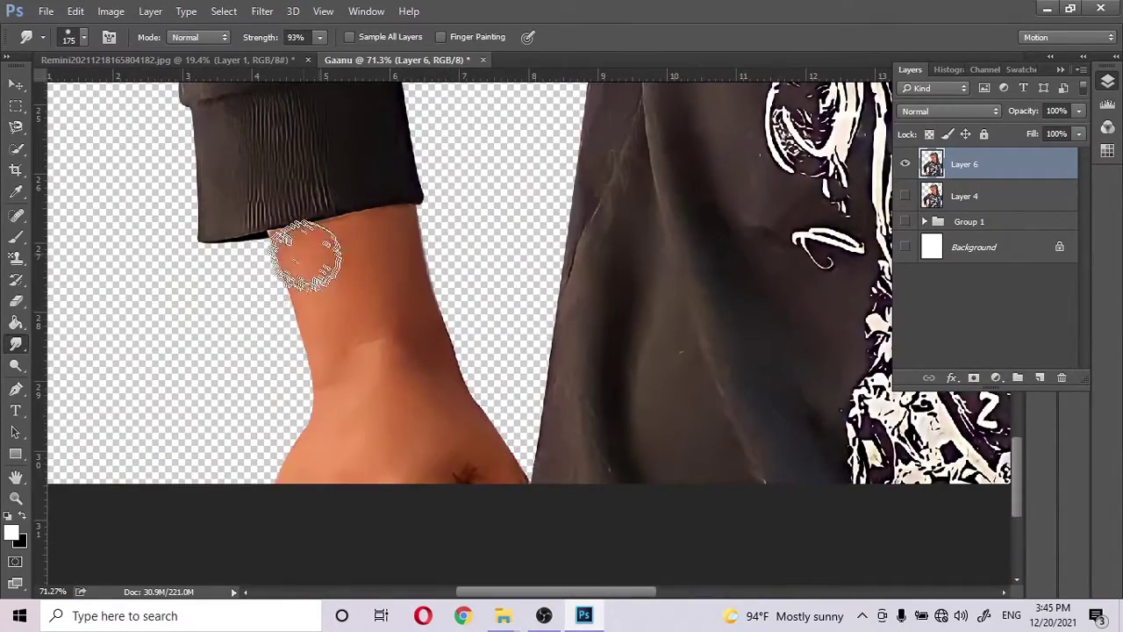
pyautogui.hscroll(10, 401, 343)
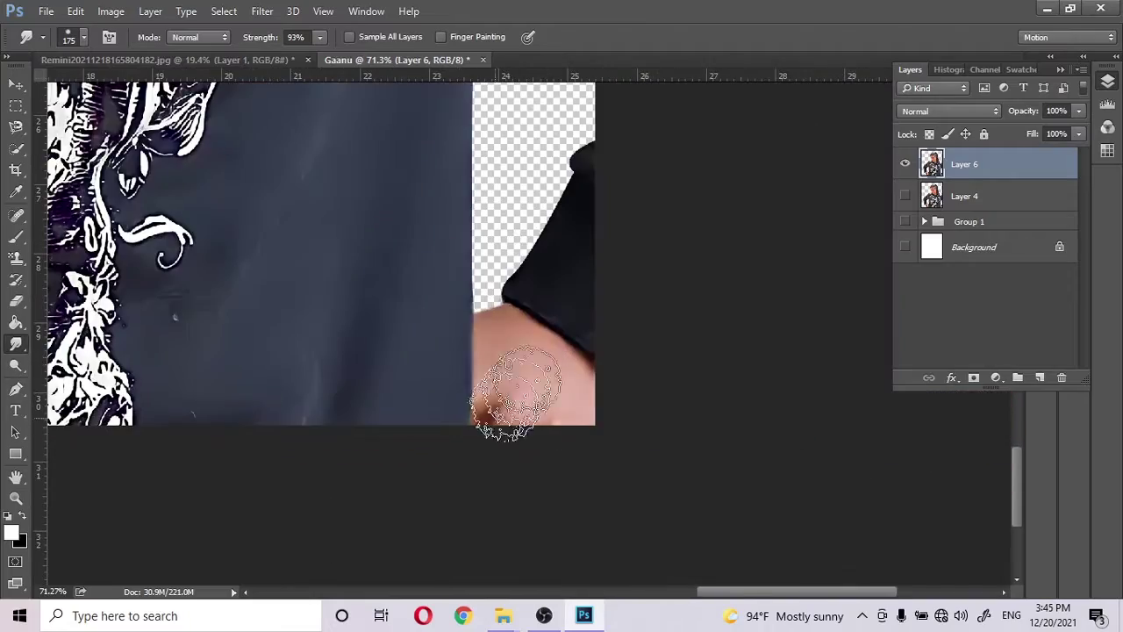
pyautogui.scroll(-5, 517, 390)
pyautogui.scroll(3, 375, 290)
pyautogui.scroll(3, 376, 291)
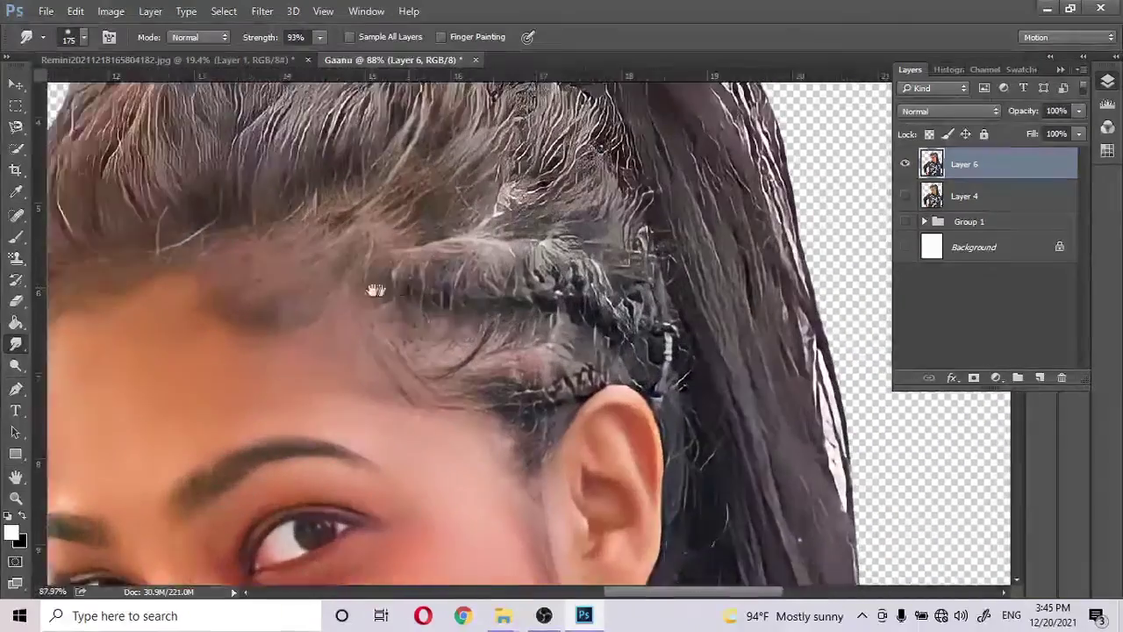
pyautogui.moveTo(376, 291); pyautogui.dragTo(388, 305)
pyautogui.press('[')
pyautogui.press('[')
pyautogui.press('[')
pyautogui.moveTo(519, 259); pyautogui.dragTo(617, 332)
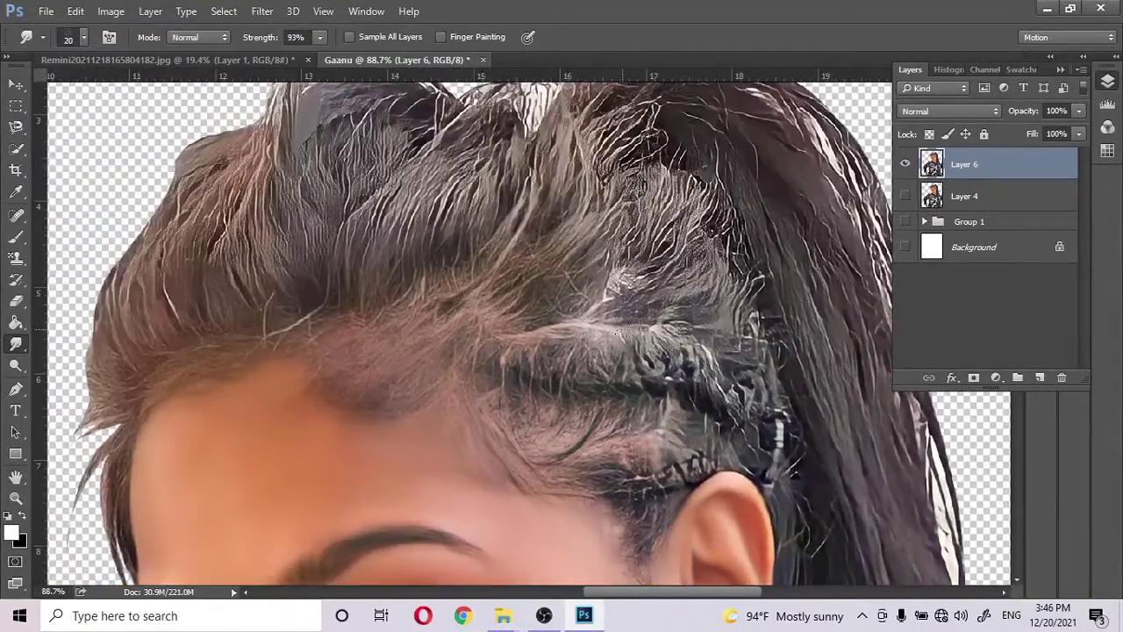
pyautogui.scroll(-2, 617, 331)
pyautogui.scroll(1, 342, 269)
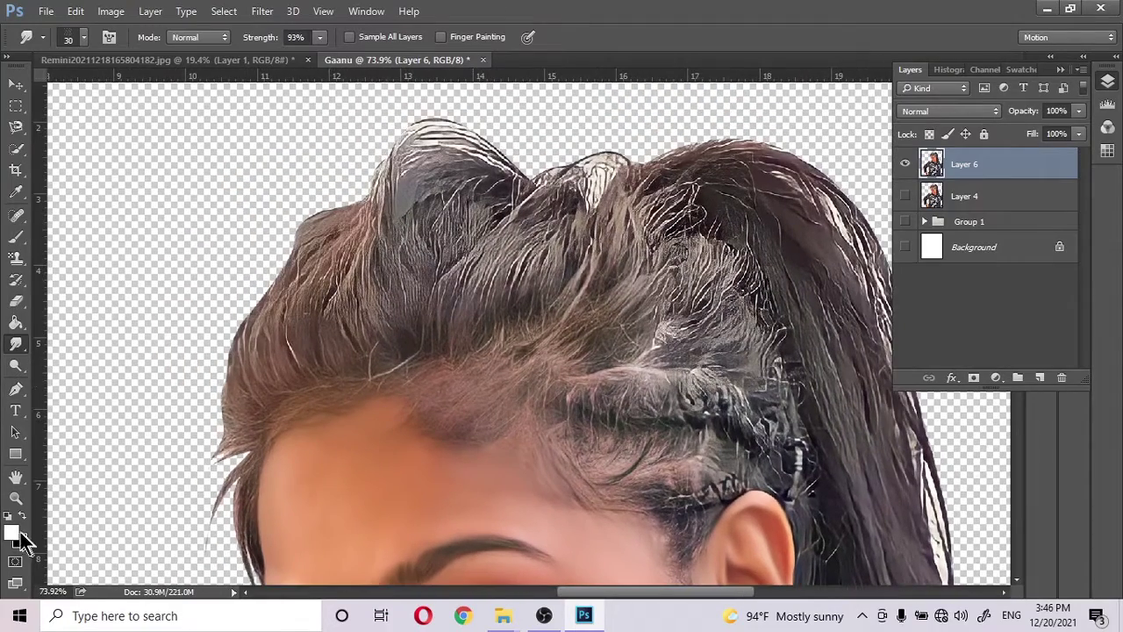
pyautogui.click(12, 532)
pyautogui.press('Return')
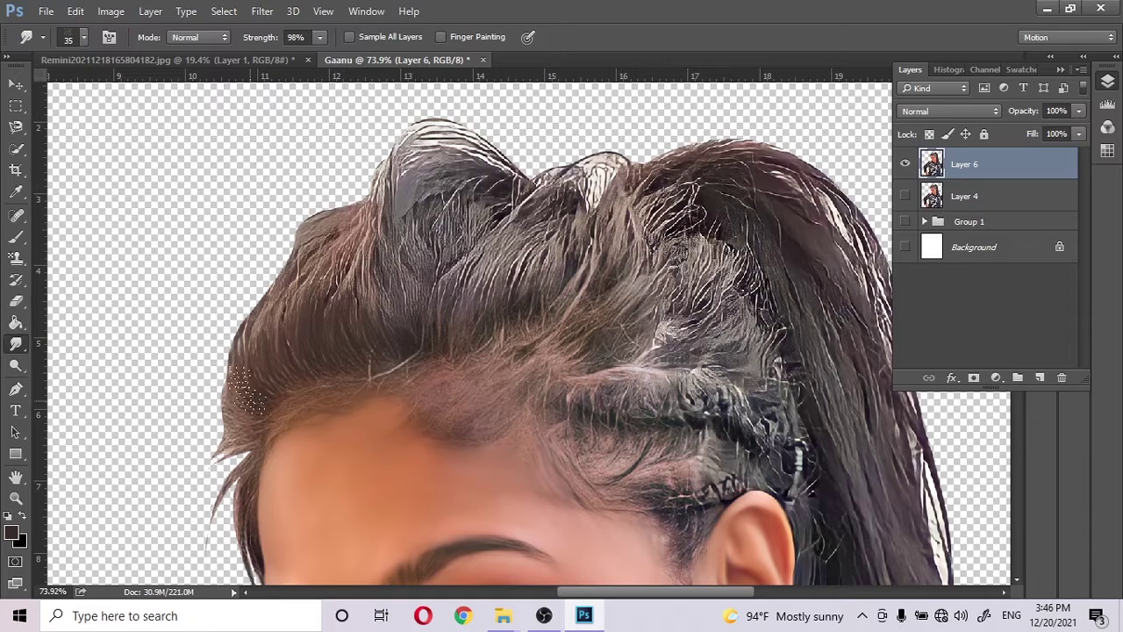
# - Smudge the wiry strands on the crown smooth
pyautogui.moveTo(364, 259); pyautogui.dragTo(240, 364)
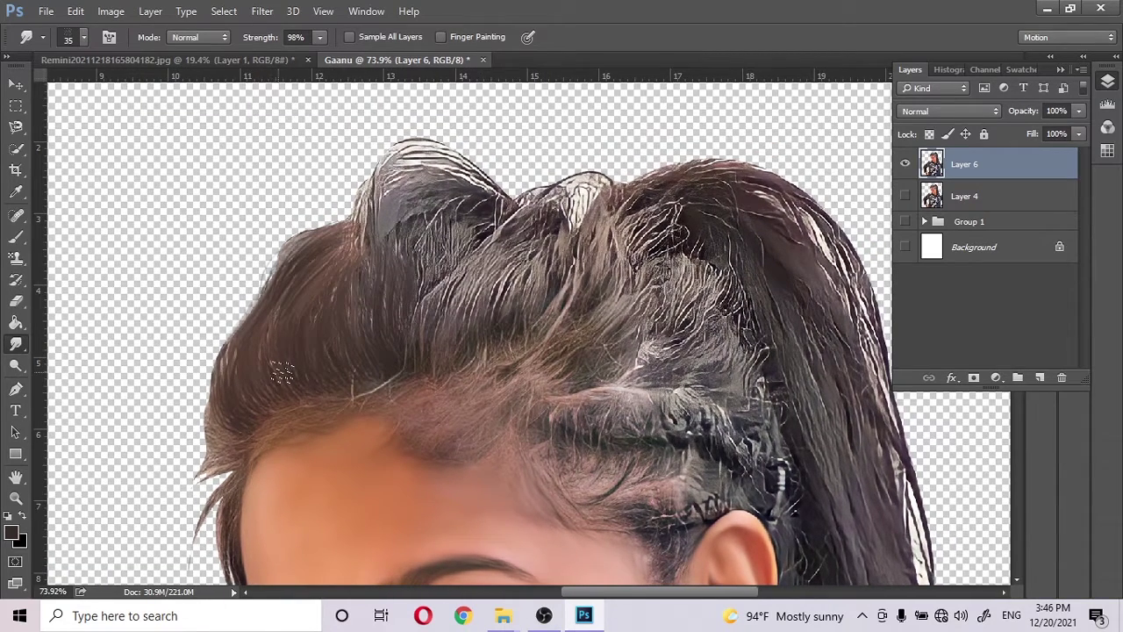
pyautogui.moveTo(348, 264); pyautogui.dragTo(379, 204)
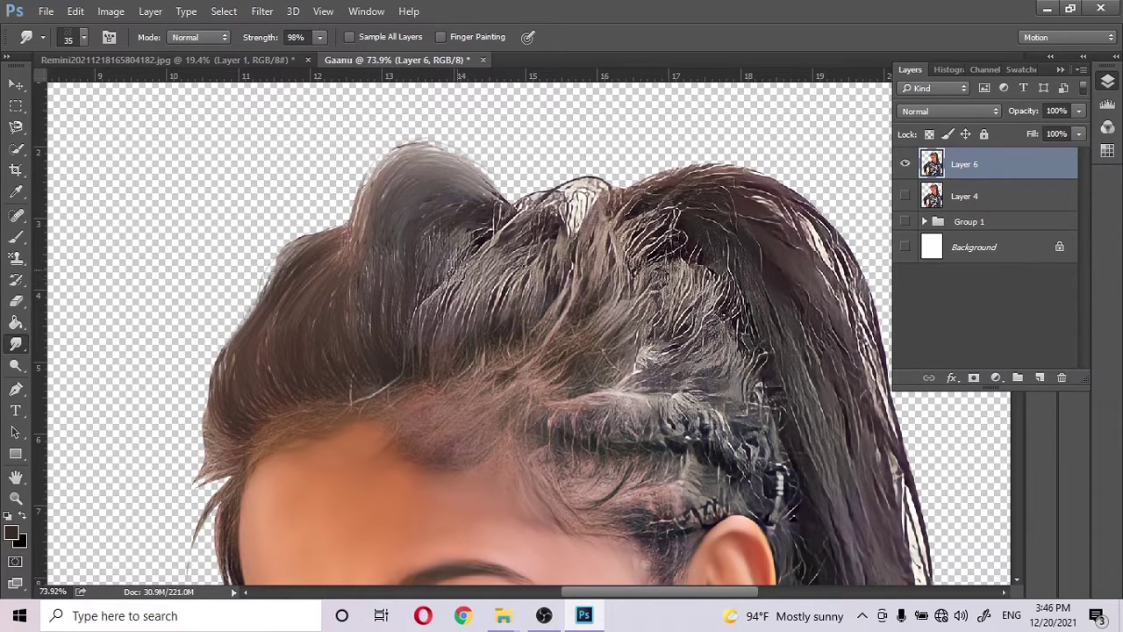
pyautogui.scroll(3, 553, 268)
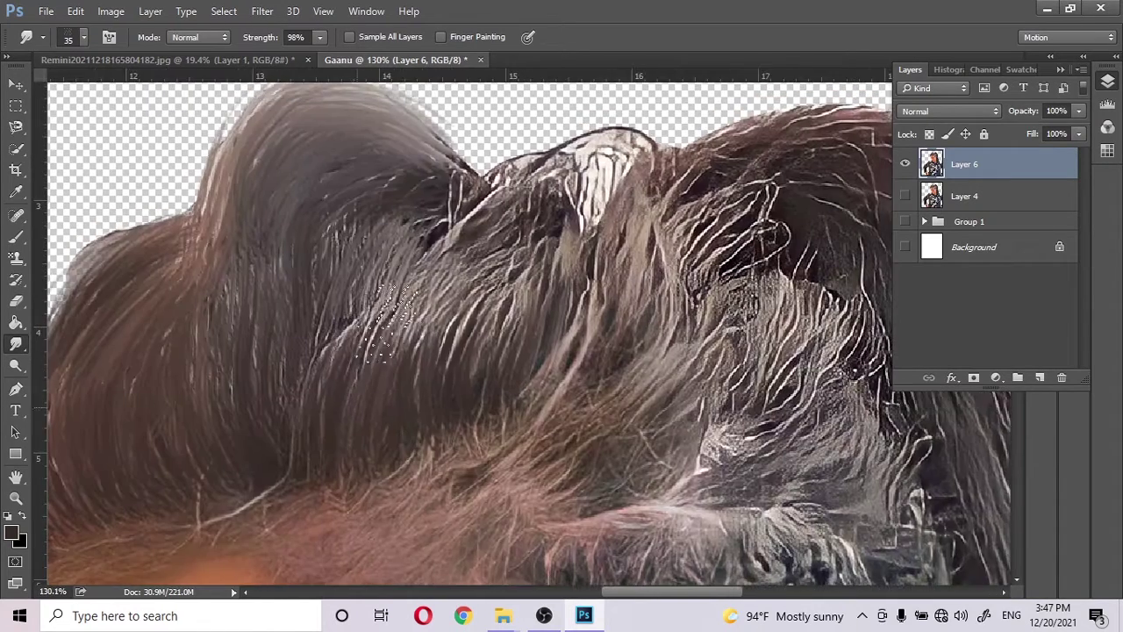
pyautogui.moveTo(422, 264); pyautogui.dragTo(527, 368)
pyautogui.moveTo(562, 281)
pyautogui.mouseDown()
pyautogui.moveTo(468, 351)
pyautogui.moveTo(325, 306)
pyautogui.moveTo(399, 263)
pyautogui.moveTo(381, 351)
pyautogui.moveTo(544, 232)
pyautogui.mouseUp()
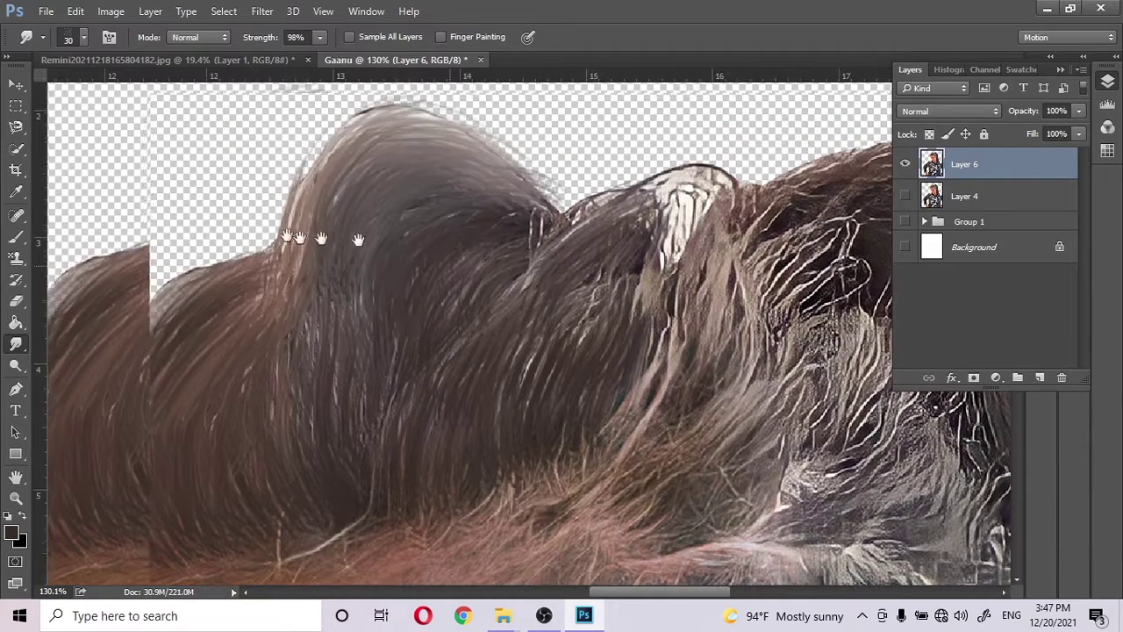
# - Soften the strands along the left hair edge near the temple
pyautogui.moveTo(245, 318); pyautogui.dragTo(372, 219)
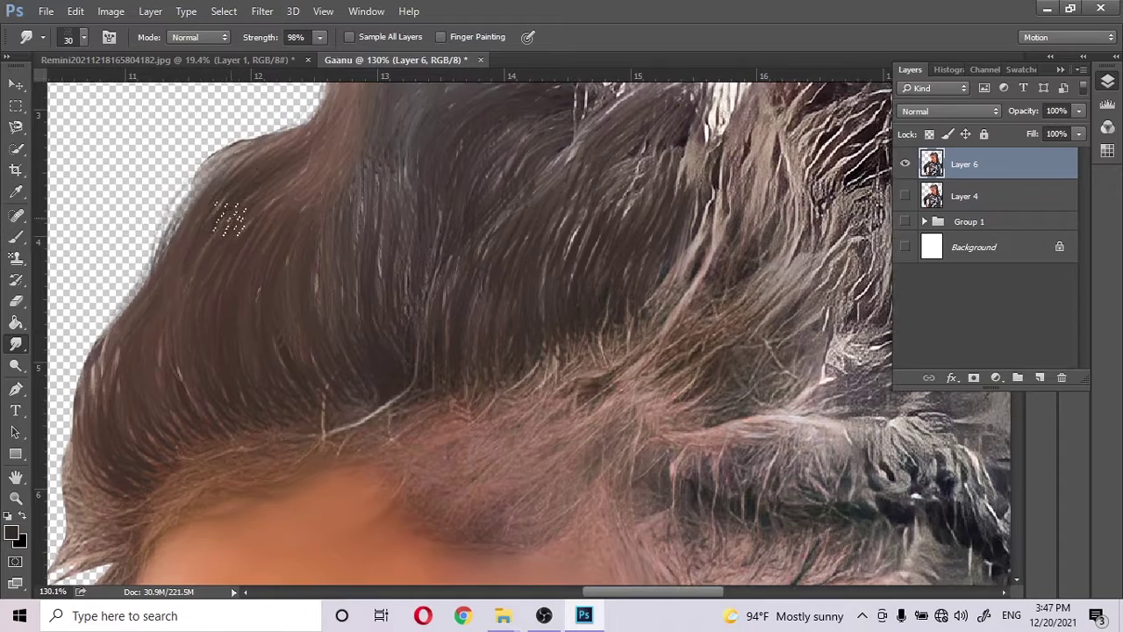
pyautogui.moveTo(219, 322)
pyautogui.mouseDown()
pyautogui.moveTo(285, 281)
pyautogui.moveTo(311, 79)
pyautogui.mouseUp()
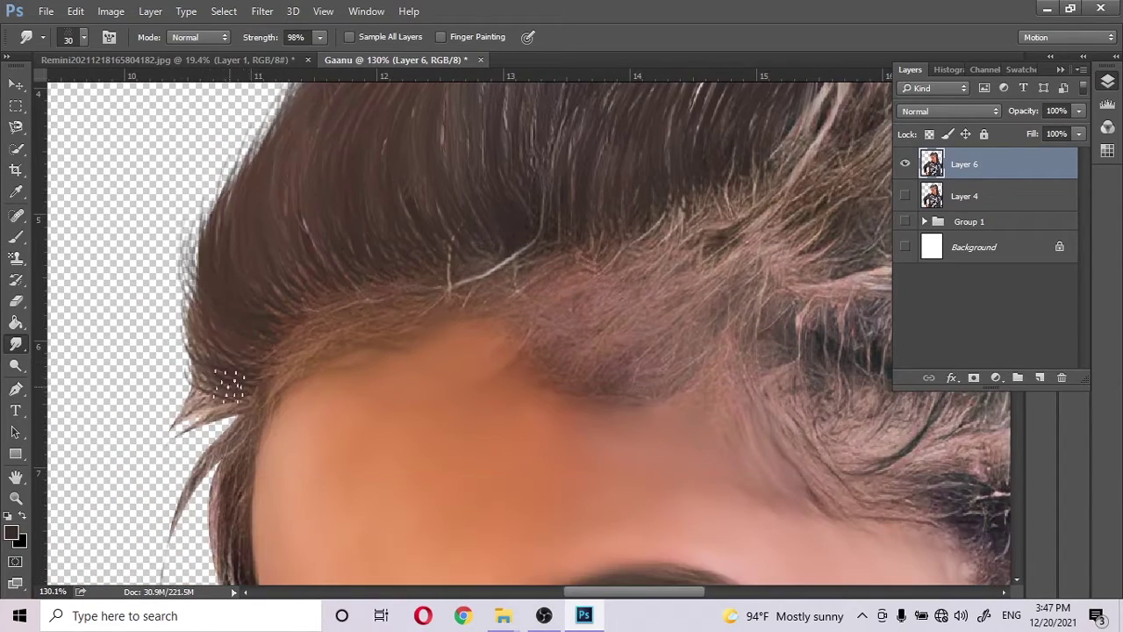
pyautogui.moveTo(213, 376); pyautogui.dragTo(176, 439)
pyautogui.moveTo(175, 334); pyautogui.dragTo(209, 405)
pyautogui.scroll(-1, 209, 405)
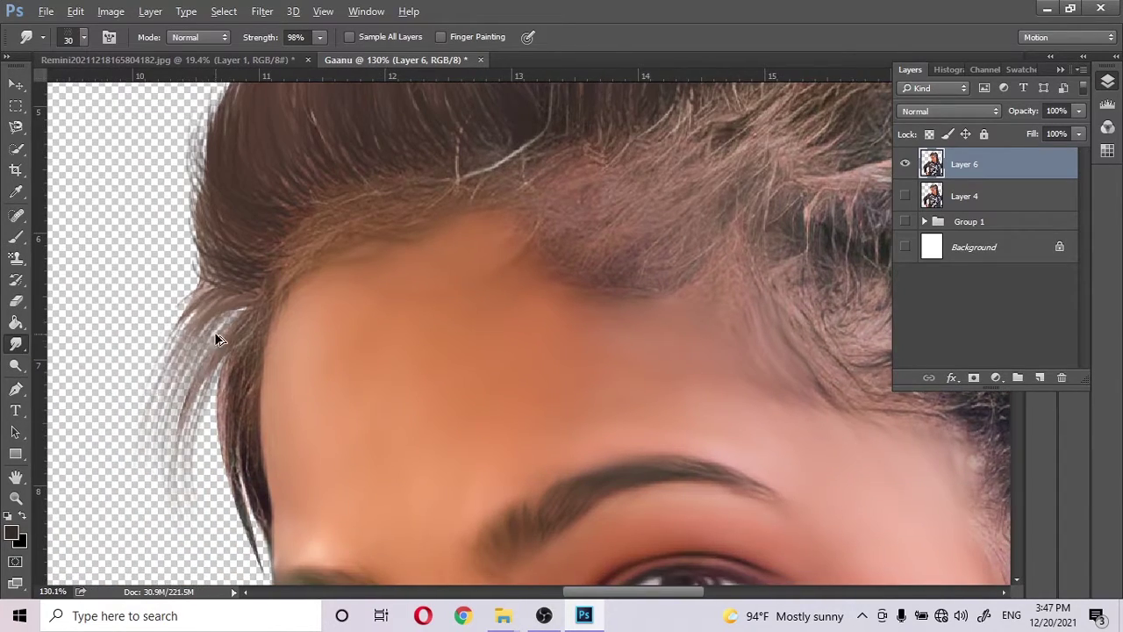
pyautogui.scroll(-3, 219, 334)
pyautogui.scroll(-4, 237, 264)
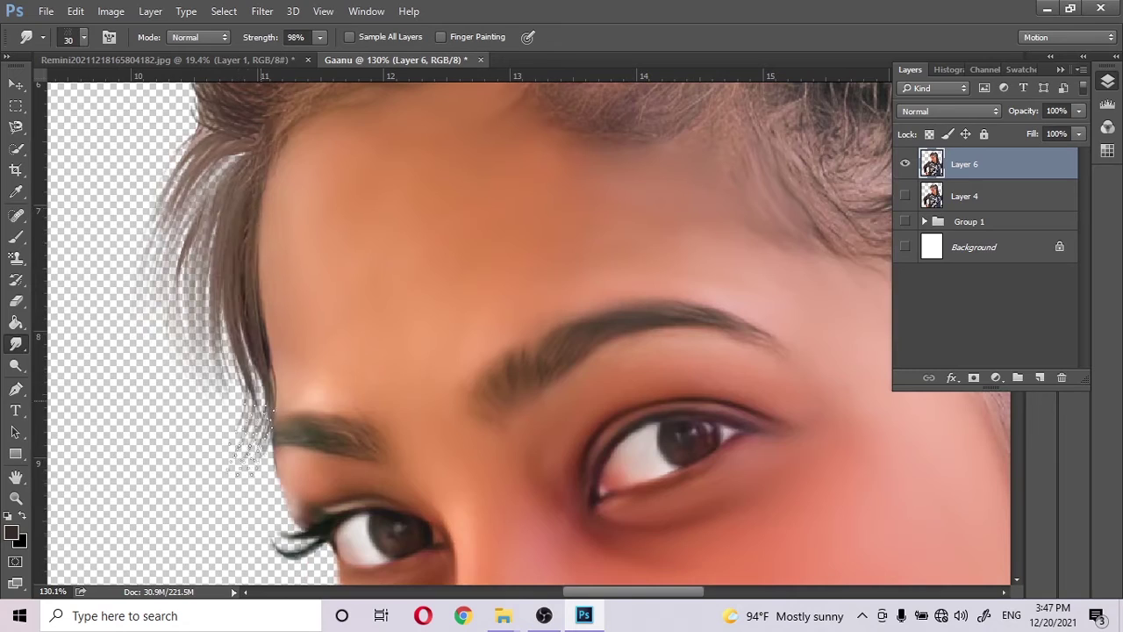
pyautogui.scroll(-1, 176, 333)
pyautogui.scroll(9, 231, 258)
pyautogui.moveTo(227, 291); pyautogui.dragTo(184, 439)
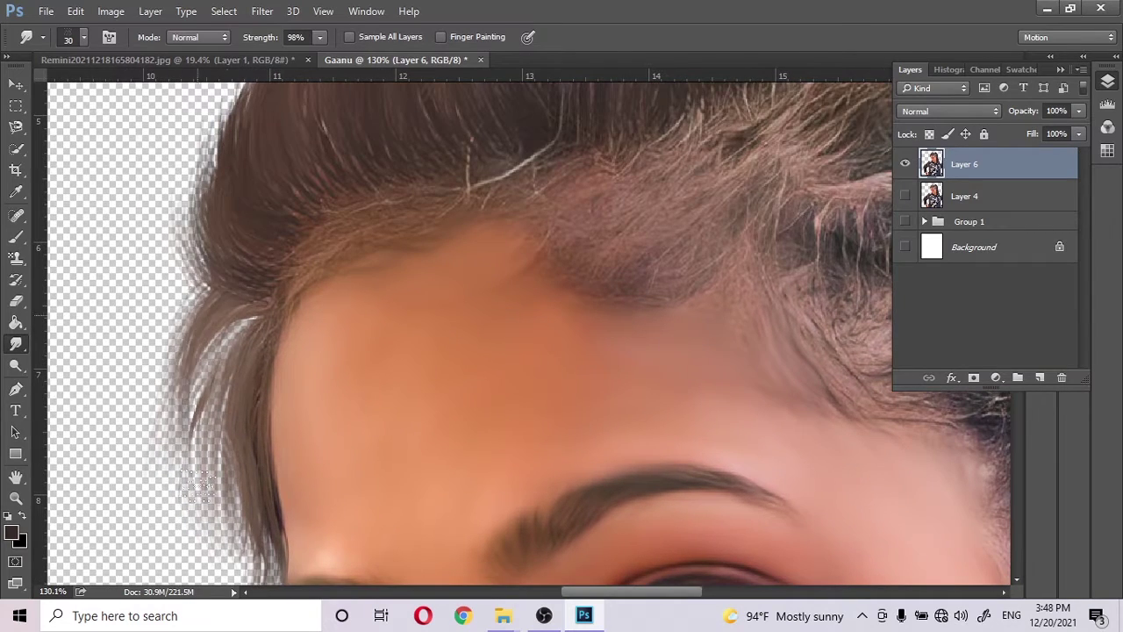
pyautogui.scroll(-1, 219, 369)
pyautogui.scroll(-5, 263, 386)
pyautogui.scroll(-5, 281, 399)
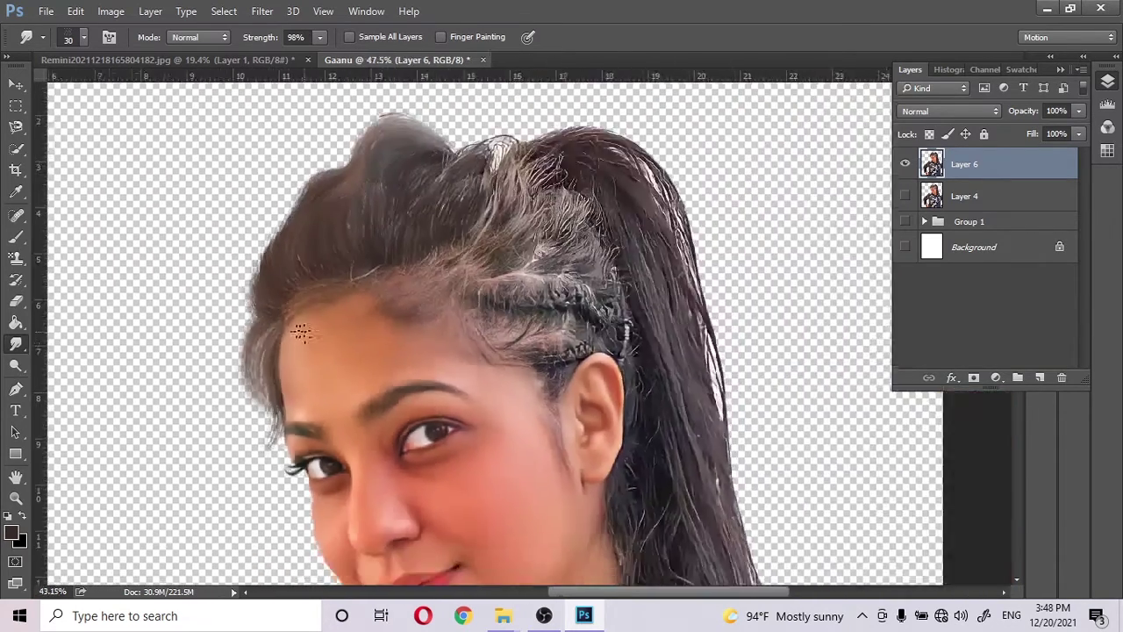
pyautogui.scroll(4, 301, 326)
pyautogui.scroll(1, 349, 294)
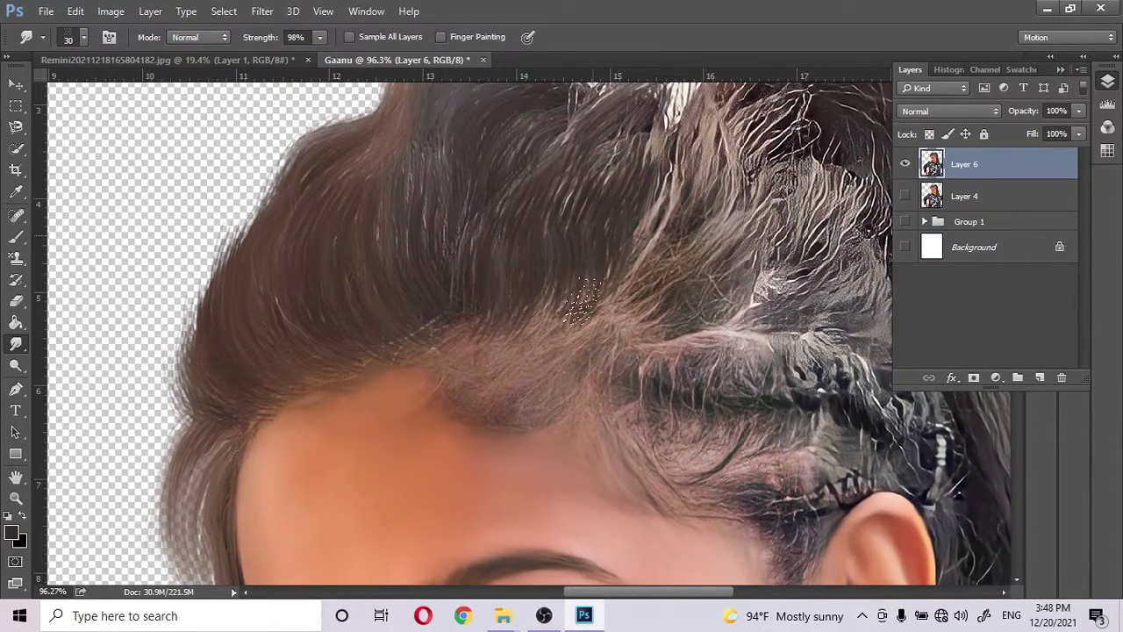
# - Smooth the hair strands above the forehead and near the braids
pyautogui.moveTo(656, 168); pyautogui.dragTo(531, 245)
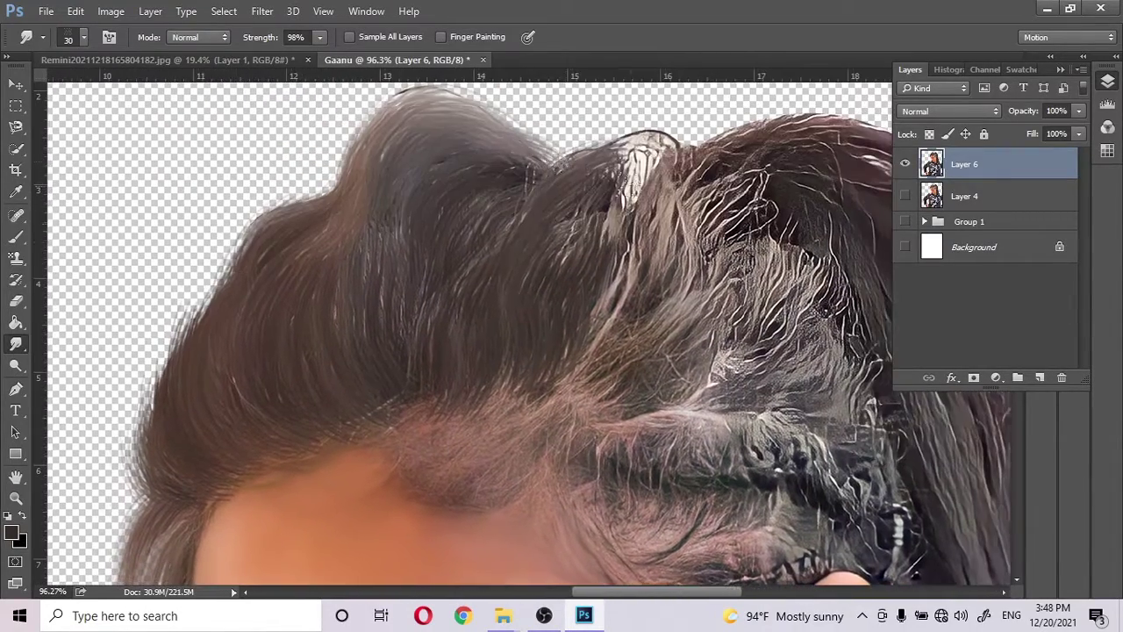
pyautogui.moveTo(614, 193)
pyautogui.mouseDown()
pyautogui.moveTo(643, 237)
pyautogui.moveTo(606, 198)
pyautogui.mouseUp()
pyautogui.moveTo(540, 341)
pyautogui.mouseDown()
pyautogui.moveTo(502, 259)
pyautogui.moveTo(562, 281)
pyautogui.mouseUp()
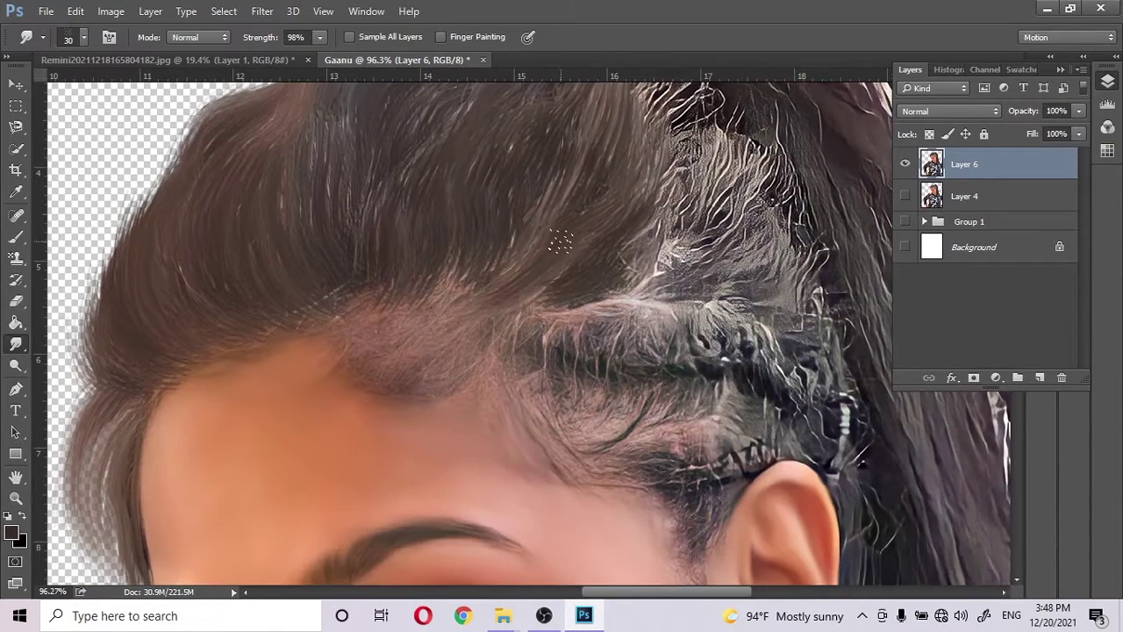
pyautogui.moveTo(518, 203); pyautogui.dragTo(377, 225)
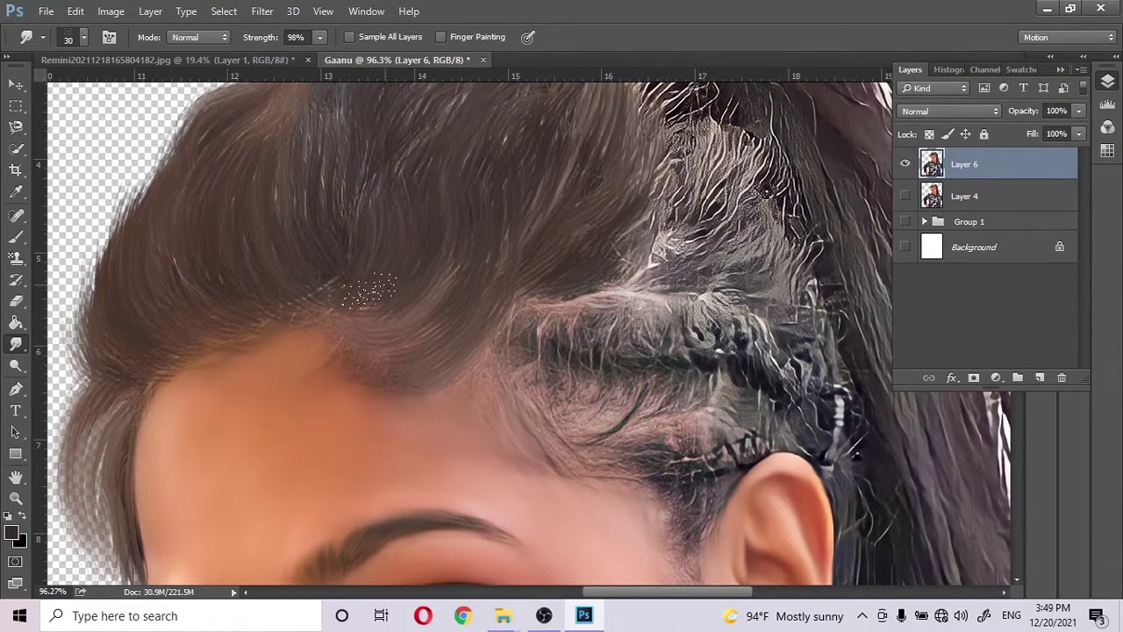
# - Blend the hair at the top of the head and above the braids into smooth strokes
pyautogui.scroll(-3, 368, 290)
pyautogui.scroll(2, 357, 226)
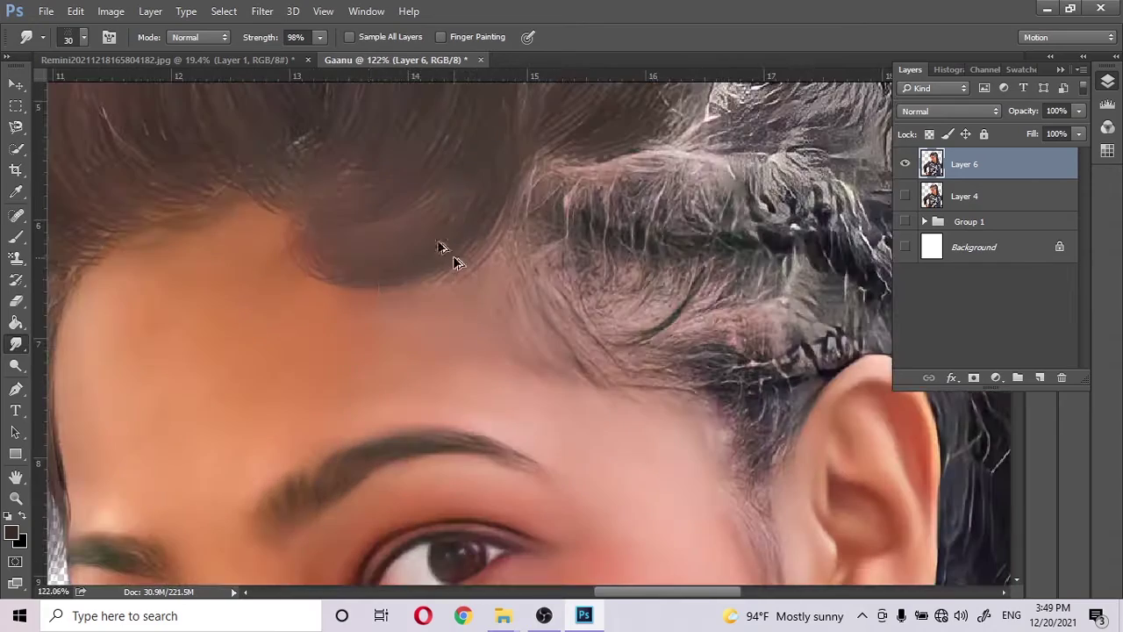
pyautogui.scroll(3, 417, 221)
pyautogui.hscroll(3, 509, 254)
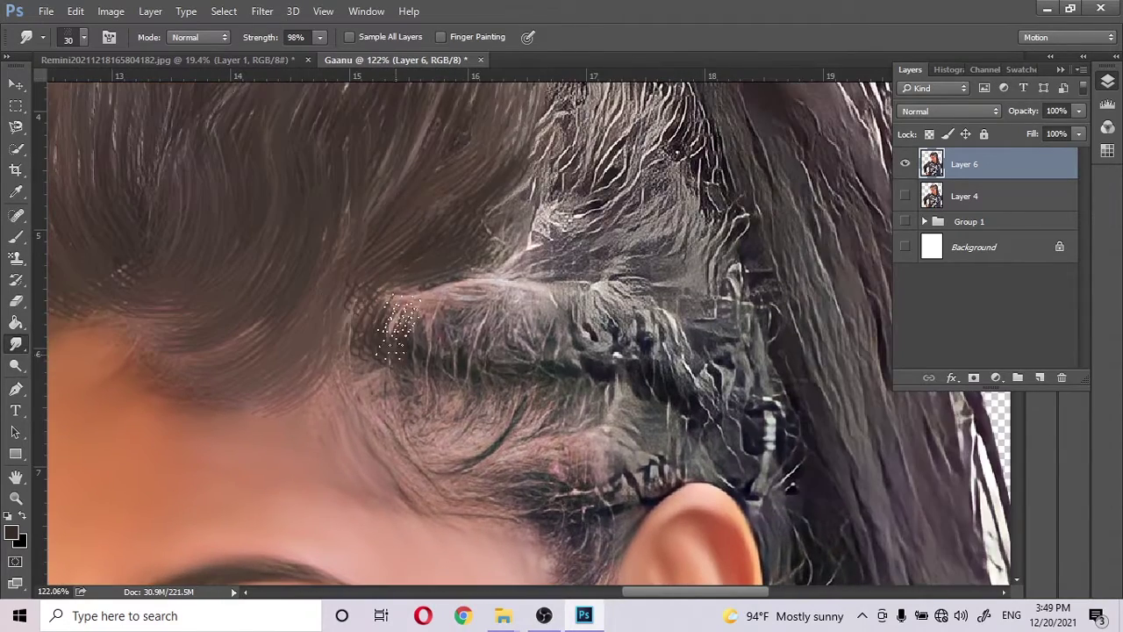
pyautogui.scroll(2, 474, 344)
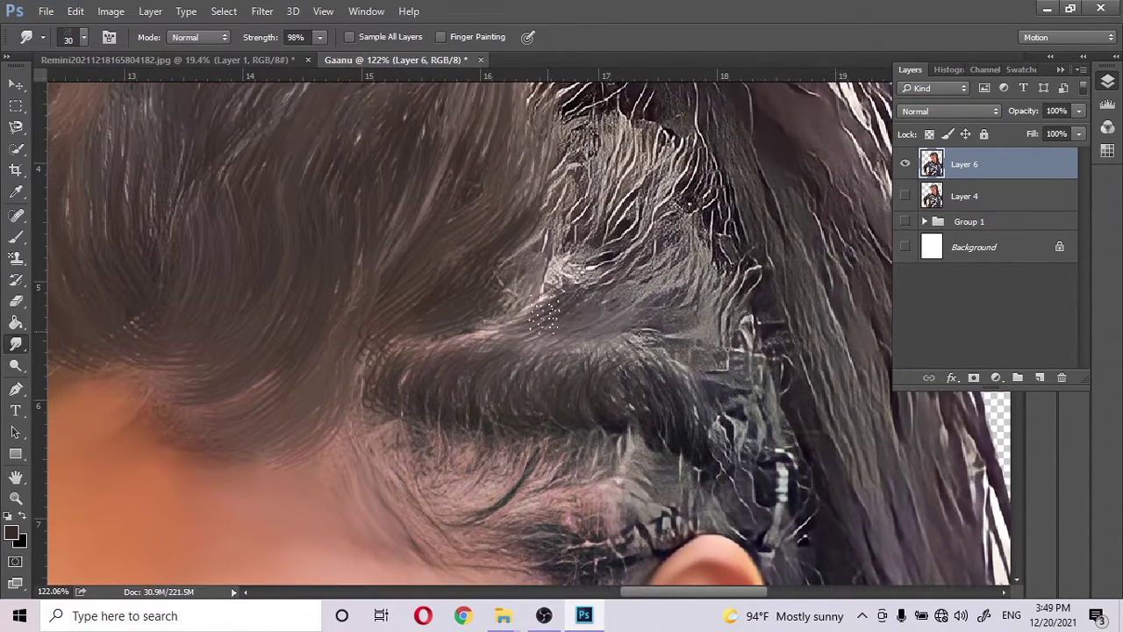
pyautogui.scroll(2, 470, 345)
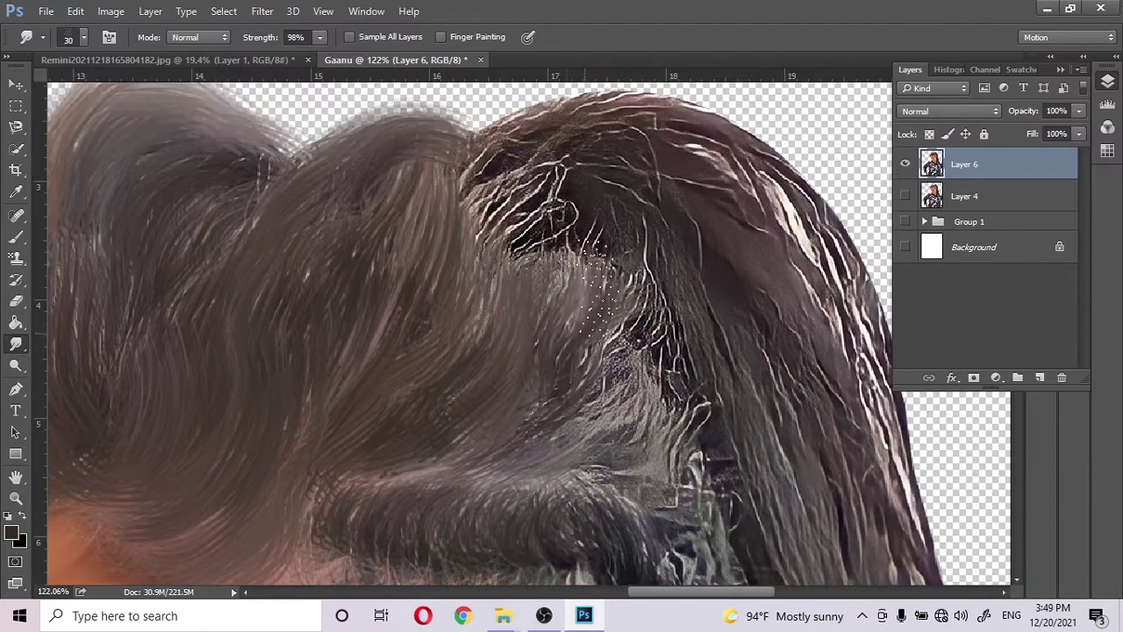
pyautogui.hscroll(2, 456, 360)
pyautogui.scroll(3, 456, 309)
pyautogui.moveTo(456, 298); pyautogui.dragTo(329, 268)
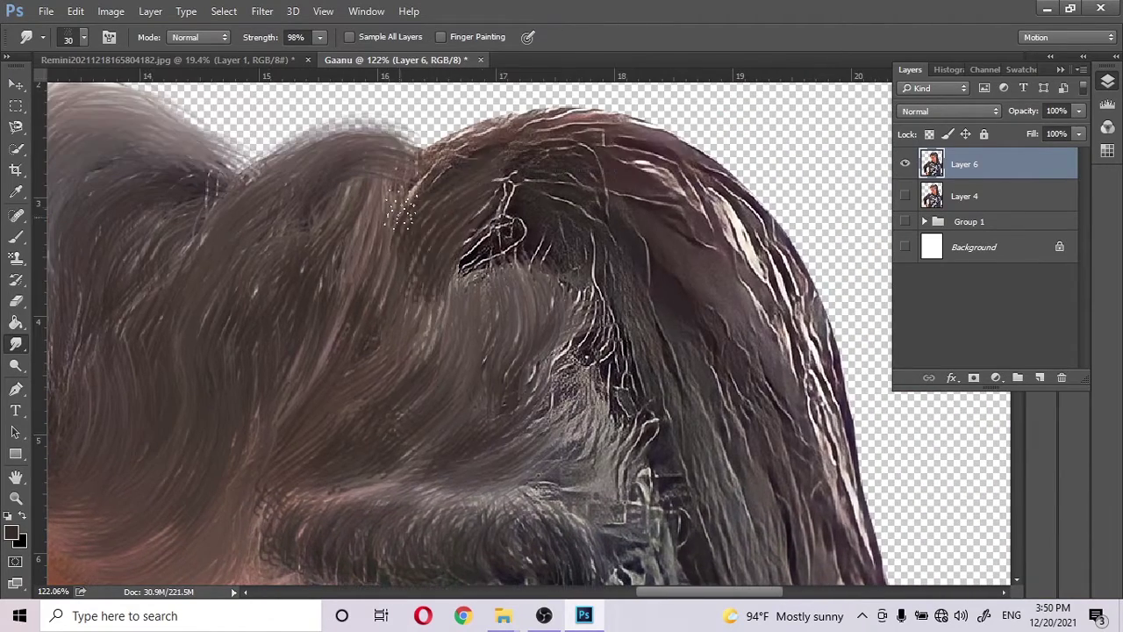
pyautogui.hscroll(2, 329, 267)
pyautogui.moveTo(474, 246); pyautogui.dragTo(378, 342)
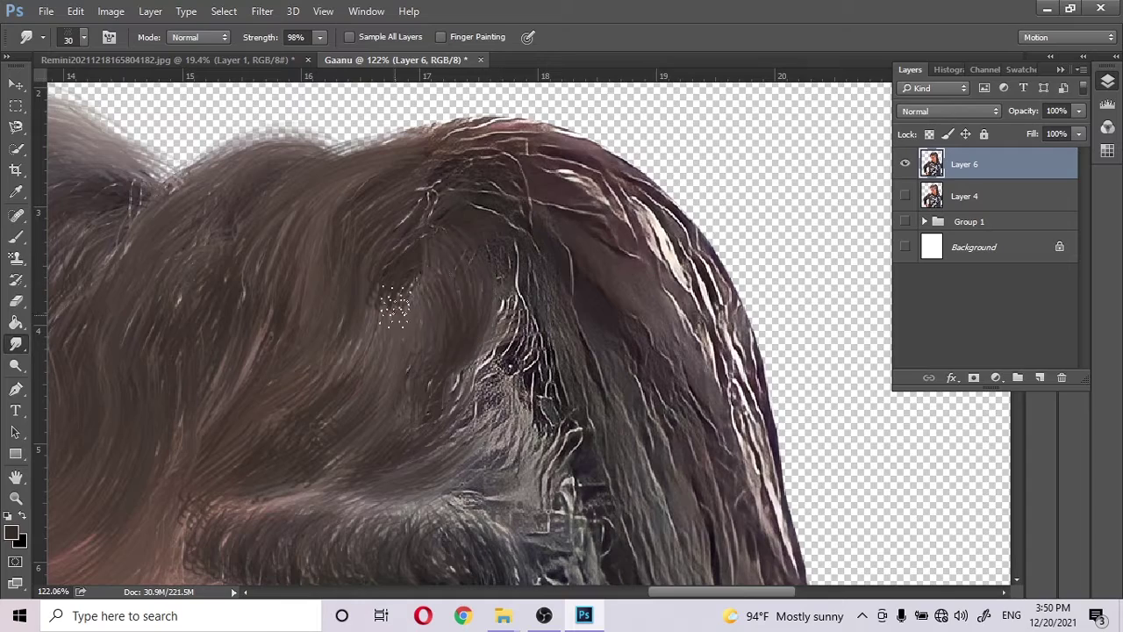
pyautogui.scroll(-2, 447, 264)
pyautogui.moveTo(279, 303)
pyautogui.mouseDown()
pyautogui.moveTo(313, 220)
pyautogui.moveTo(169, 382)
pyautogui.mouseUp()
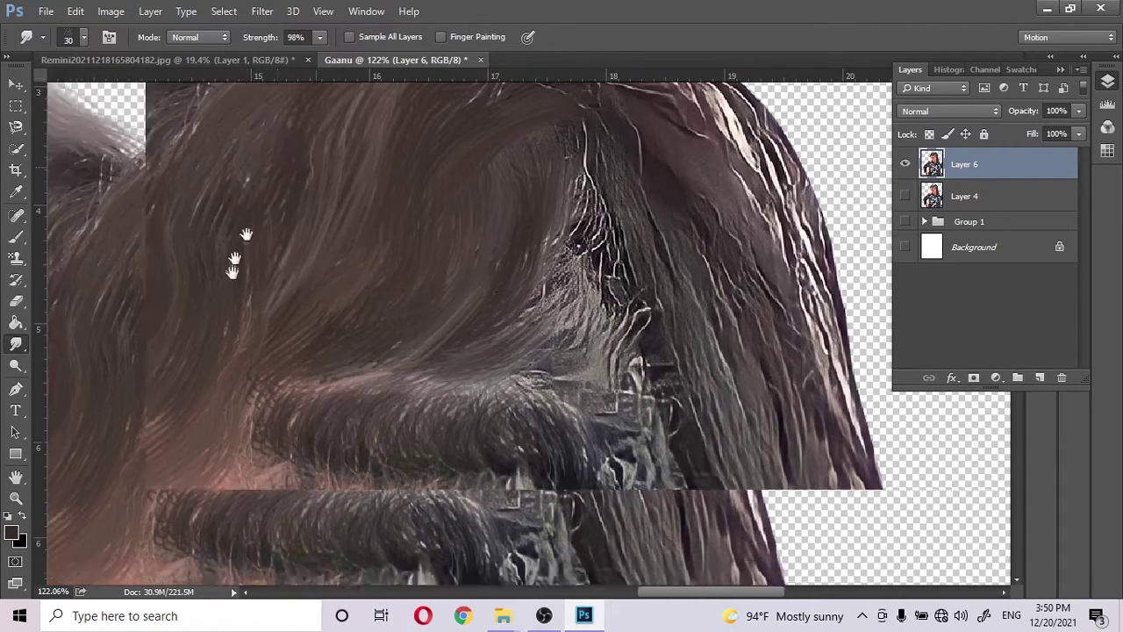
pyautogui.moveTo(246, 202); pyautogui.dragTo(310, 325)
# - Smudge the stray pinkish strands and white clip above the ear into the dark hair
pyautogui.hscroll(-2, 310, 326)
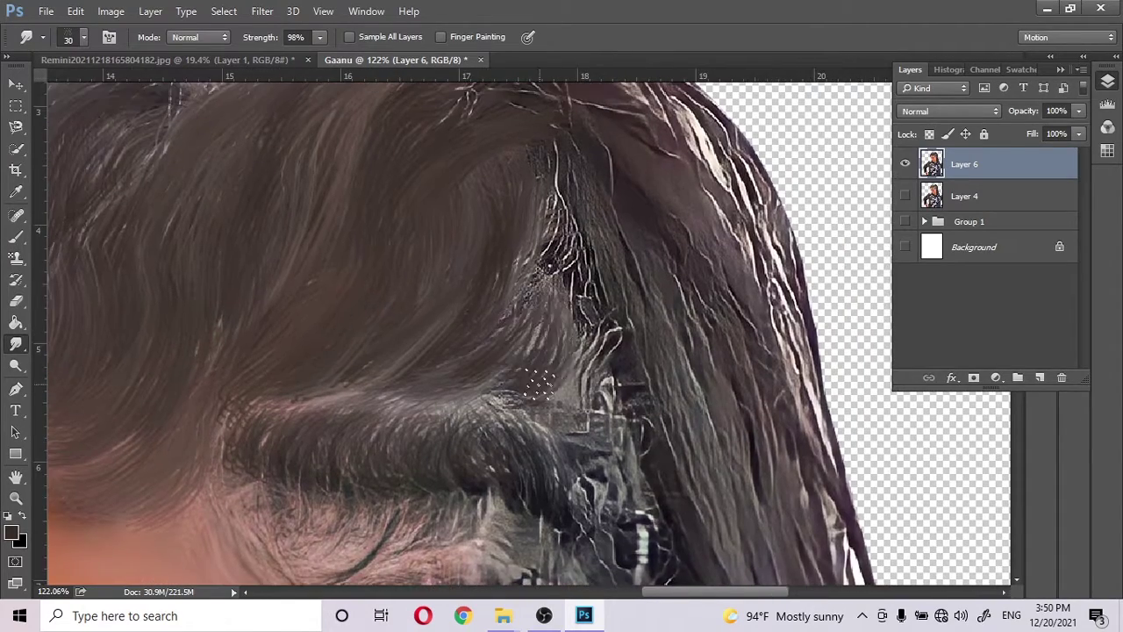
pyautogui.scroll(-4, 489, 342)
pyautogui.scroll(2, 489, 263)
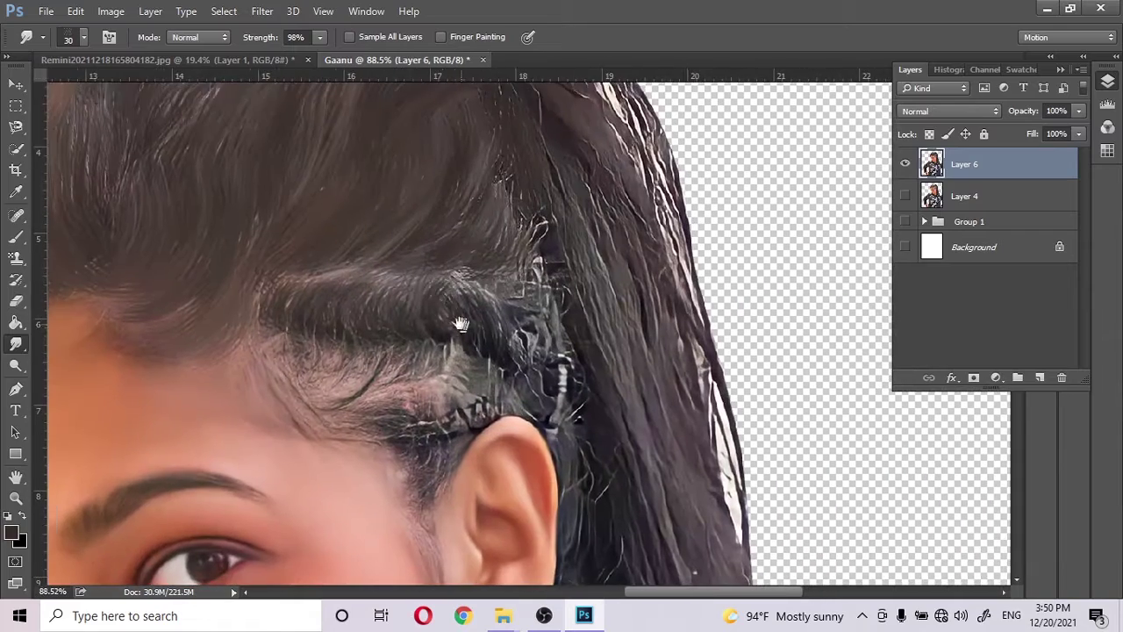
pyautogui.scroll(1, 489, 250)
pyautogui.moveTo(420, 325)
pyautogui.mouseDown()
pyautogui.moveTo(298, 338)
pyautogui.moveTo(430, 434)
pyautogui.mouseUp()
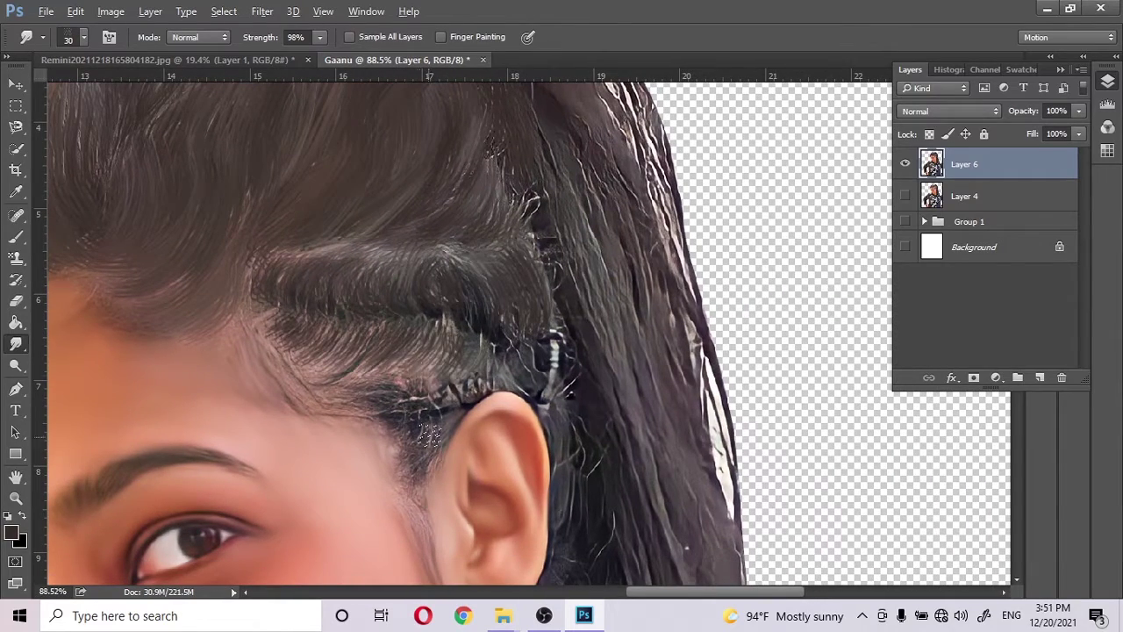
pyautogui.moveTo(476, 383); pyautogui.dragTo(477, 318)
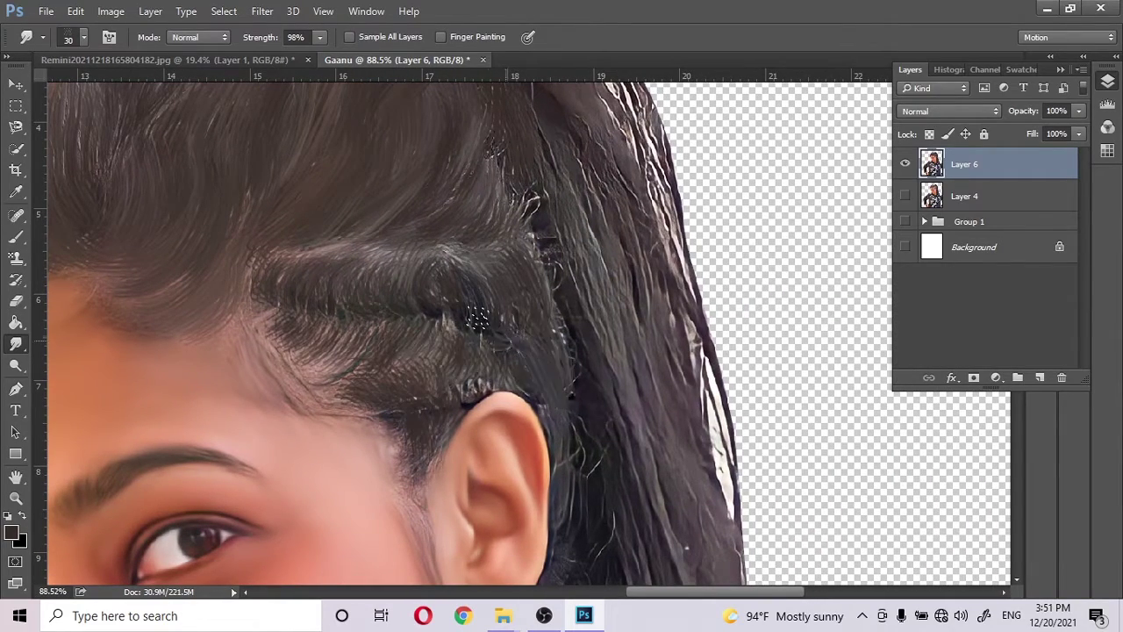
pyautogui.scroll(-3, 351, 333)
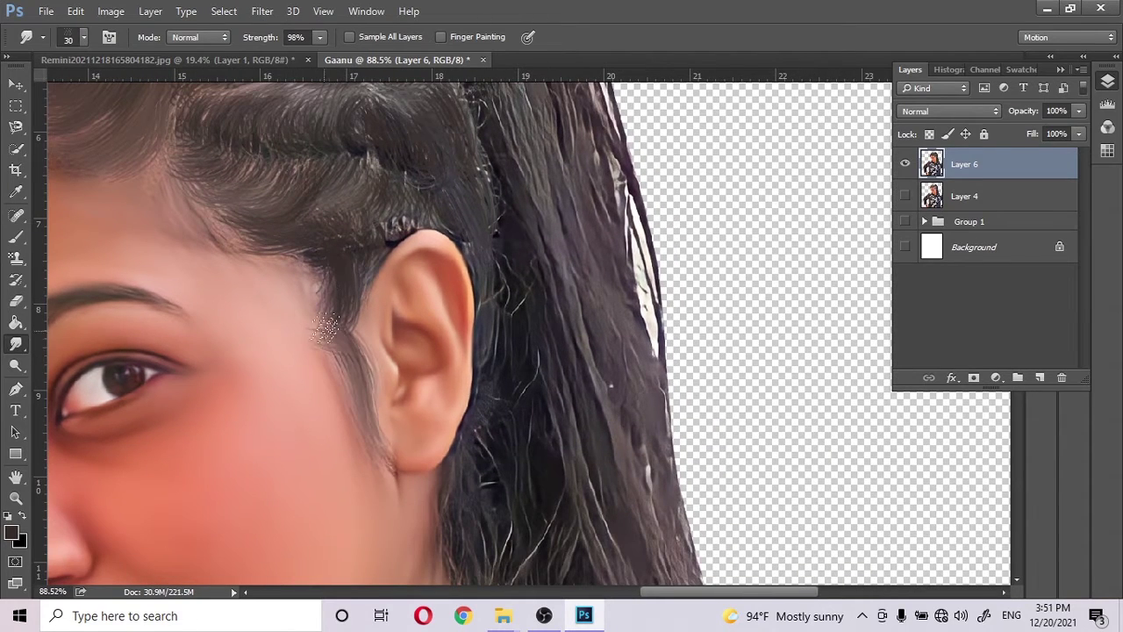
pyautogui.scroll(3, 383, 267)
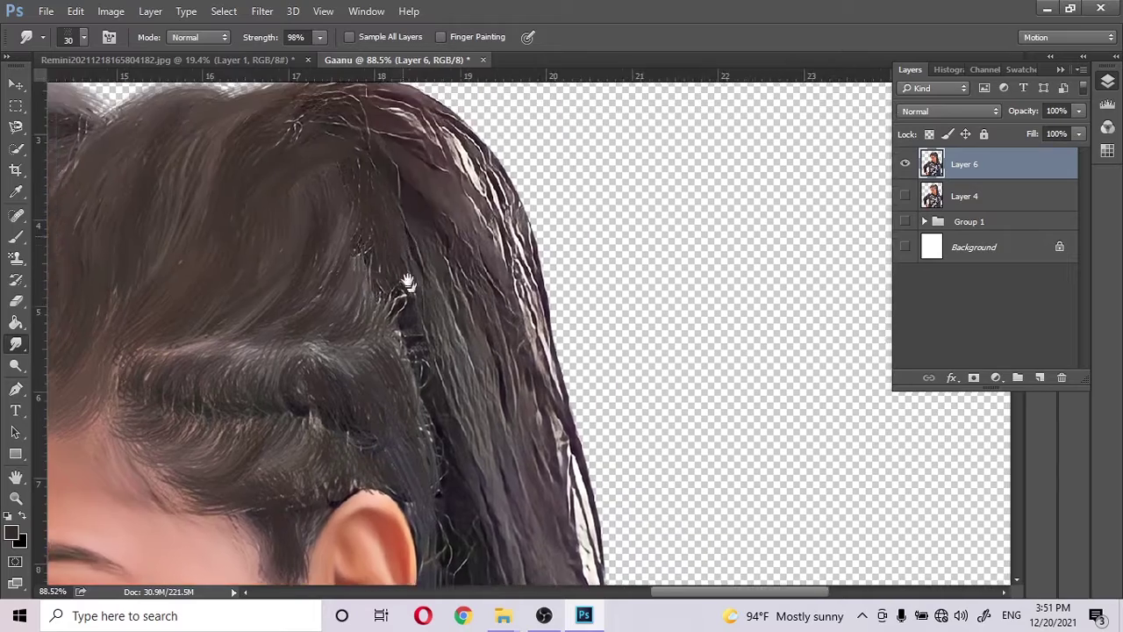
pyautogui.scroll(2, 384, 267)
# - Raise the Smudge brush size to 40 and move down to the hair over the neck
pyautogui.press(']')
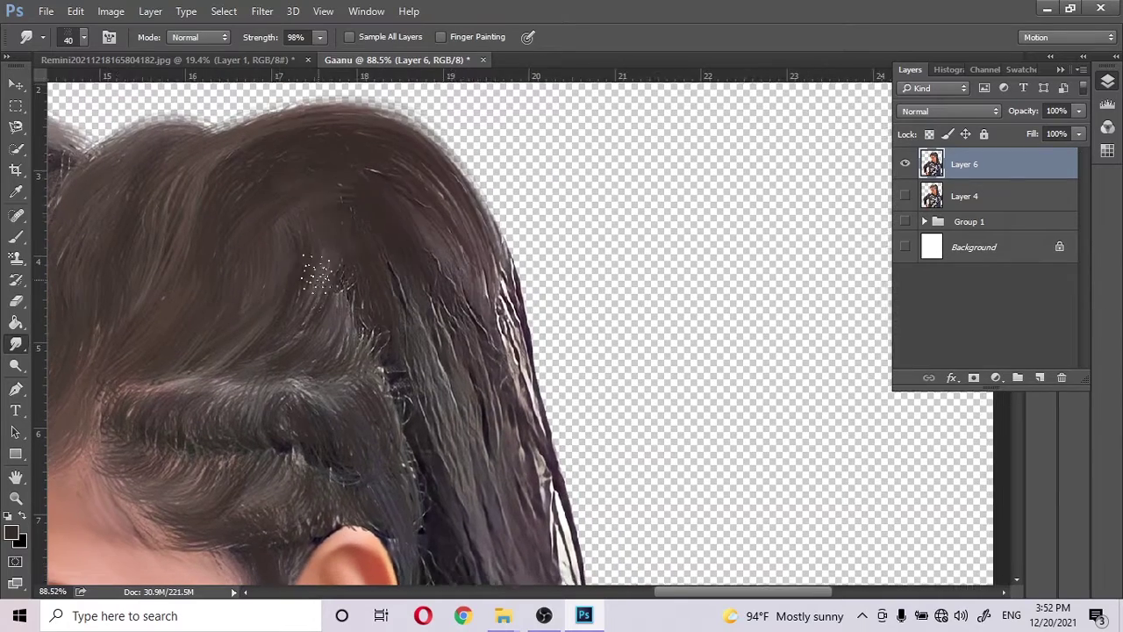
pyautogui.scroll(-3, 421, 281)
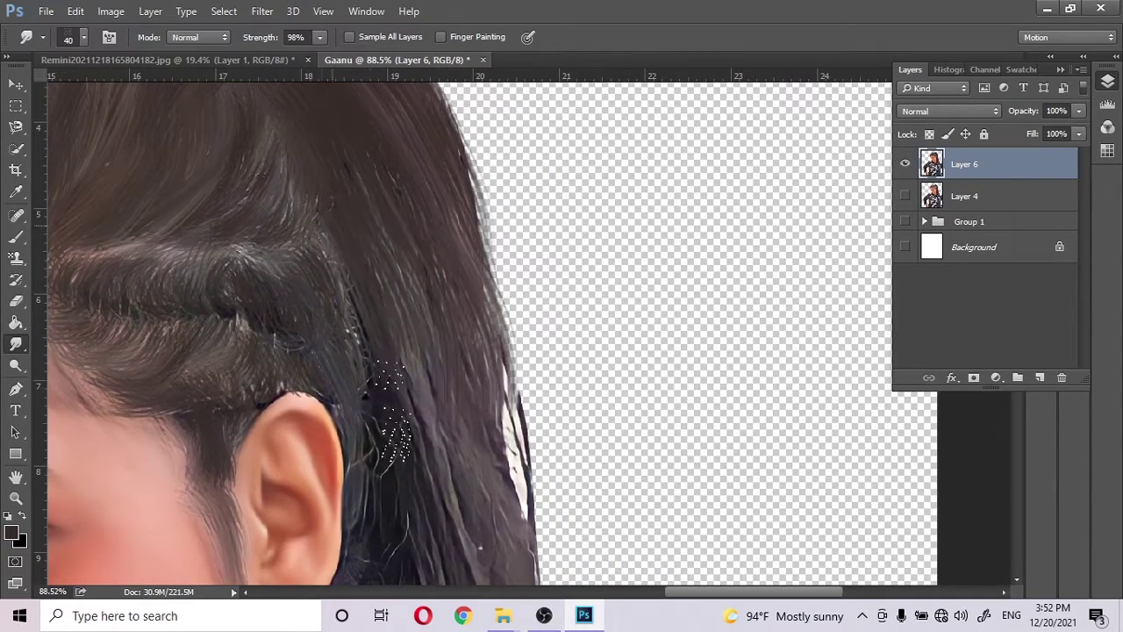
pyautogui.scroll(-2, 439, 321)
pyautogui.scroll(-1, 448, 298)
pyautogui.scroll(-2, 465, 281)
pyautogui.scroll(-3, 469, 263)
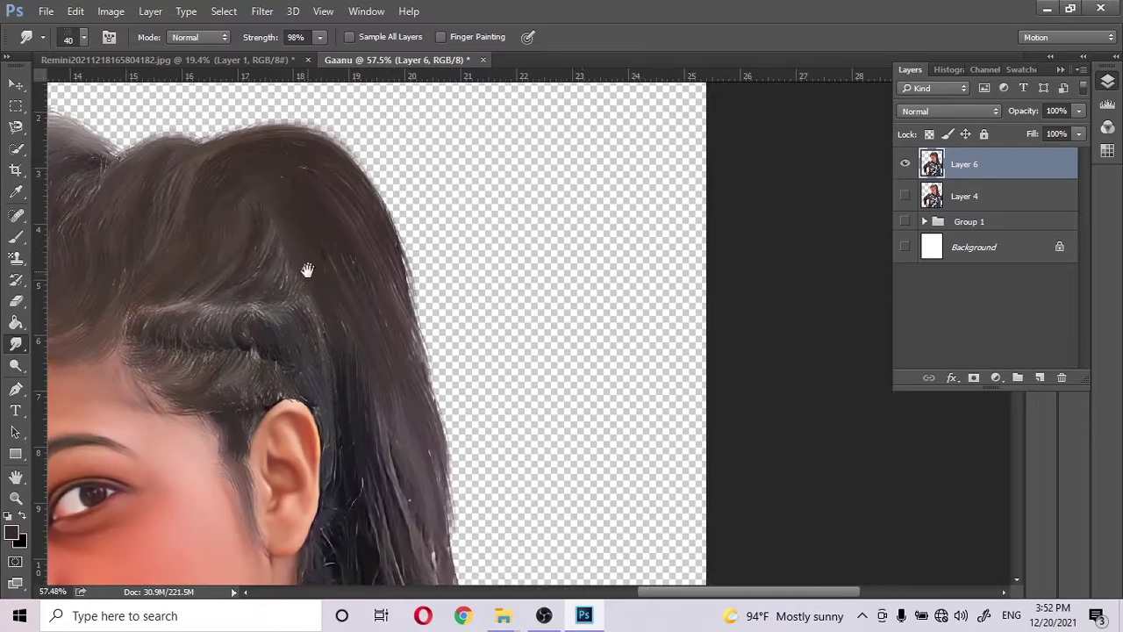
pyautogui.scroll(-2, 351, 351)
pyautogui.scroll(-2, 219, 439)
pyautogui.scroll(-1, 88, 526)
# - Navigate over the hair on the hoodie, then zoom out to view the whole figure
pyautogui.scroll(2, 62, 540)
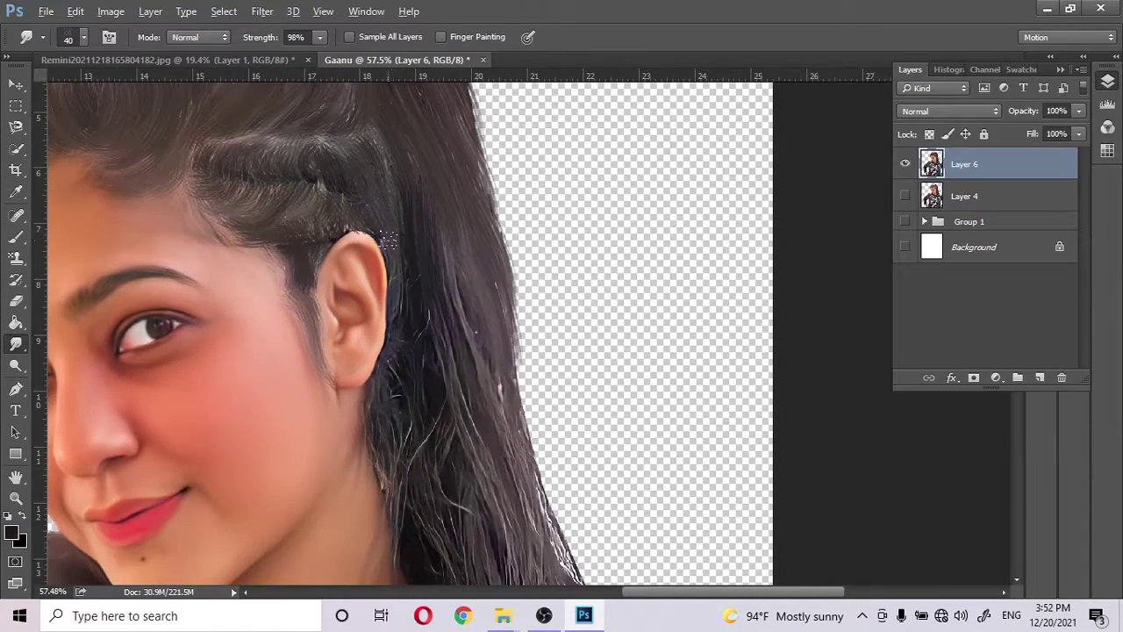
pyautogui.scroll(-2, 453, 333)
pyautogui.scroll(-2, 451, 284)
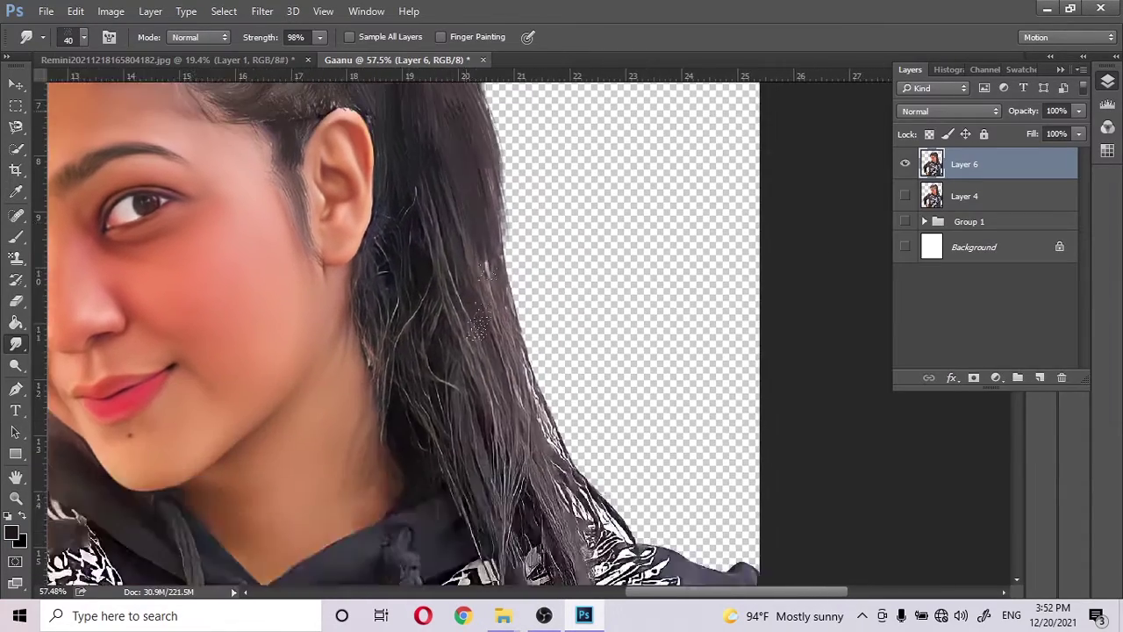
pyautogui.scroll(-1, 451, 283)
pyautogui.scroll(-1, 453, 283)
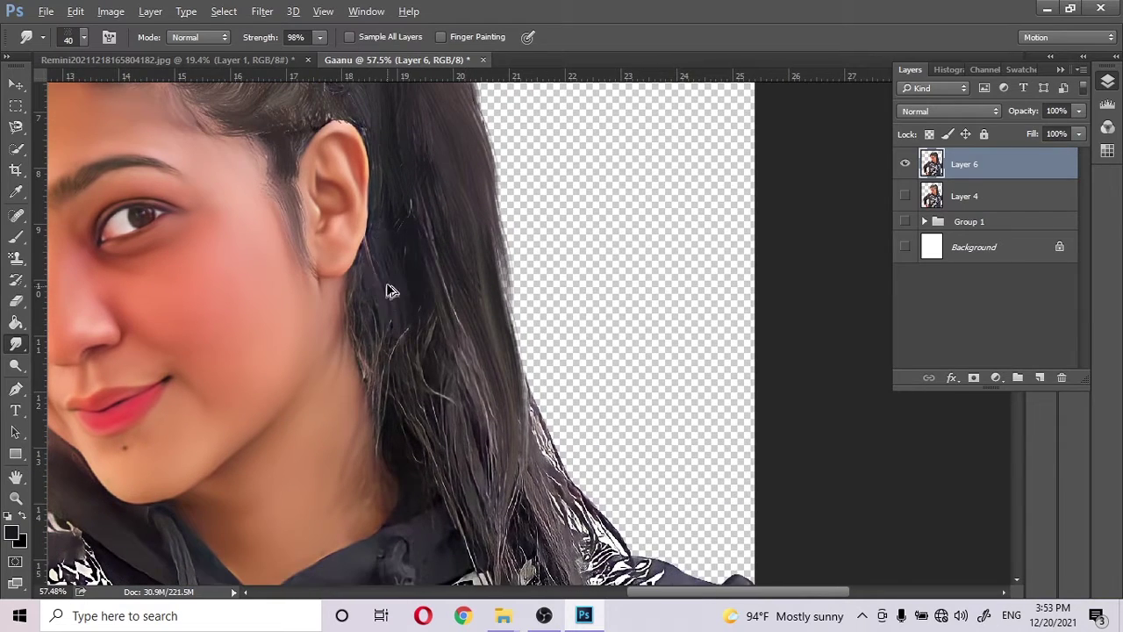
pyautogui.scroll(1, 393, 280)
pyautogui.scroll(1, 318, 323)
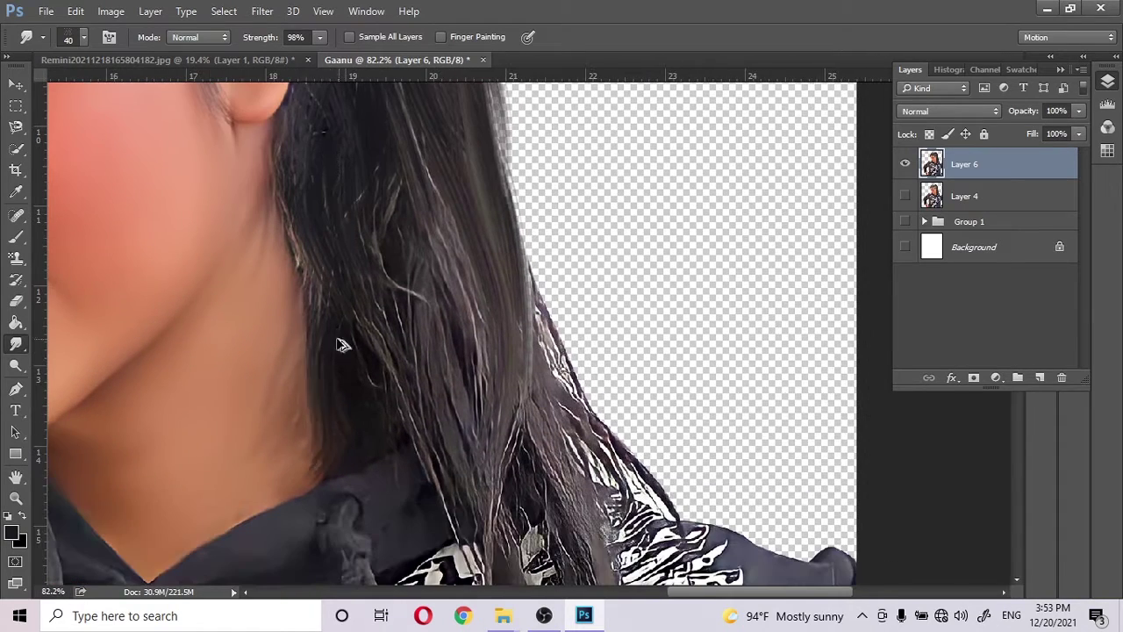
pyautogui.scroll(2, 325, 362)
pyautogui.scroll(1, 316, 333)
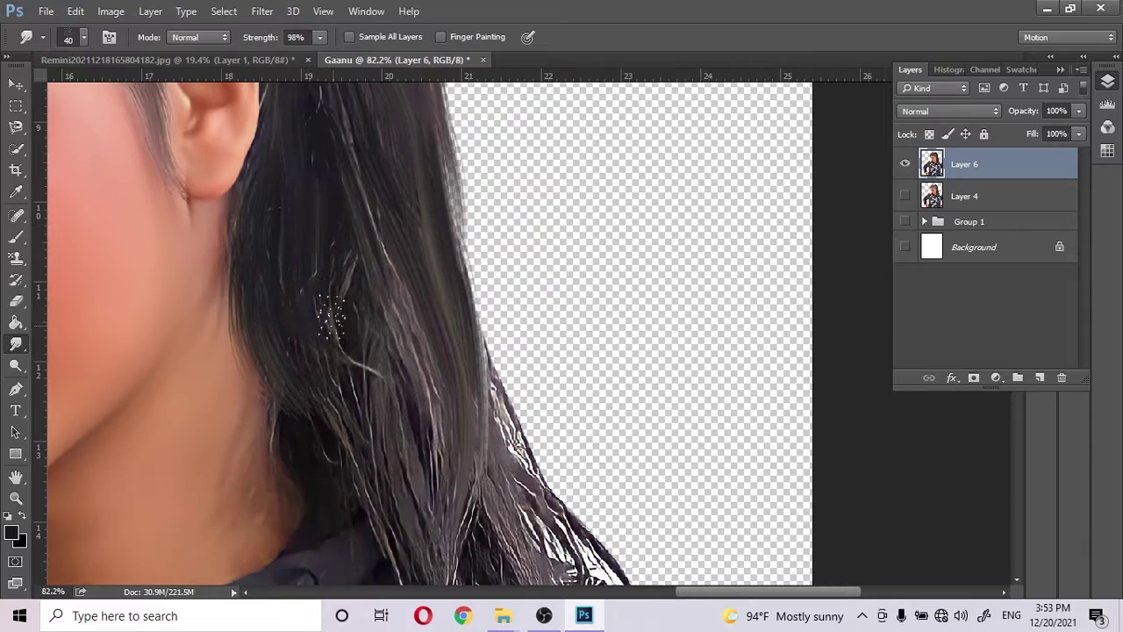
pyautogui.scroll(-2, 397, 352)
pyautogui.scroll(-2, 306, 257)
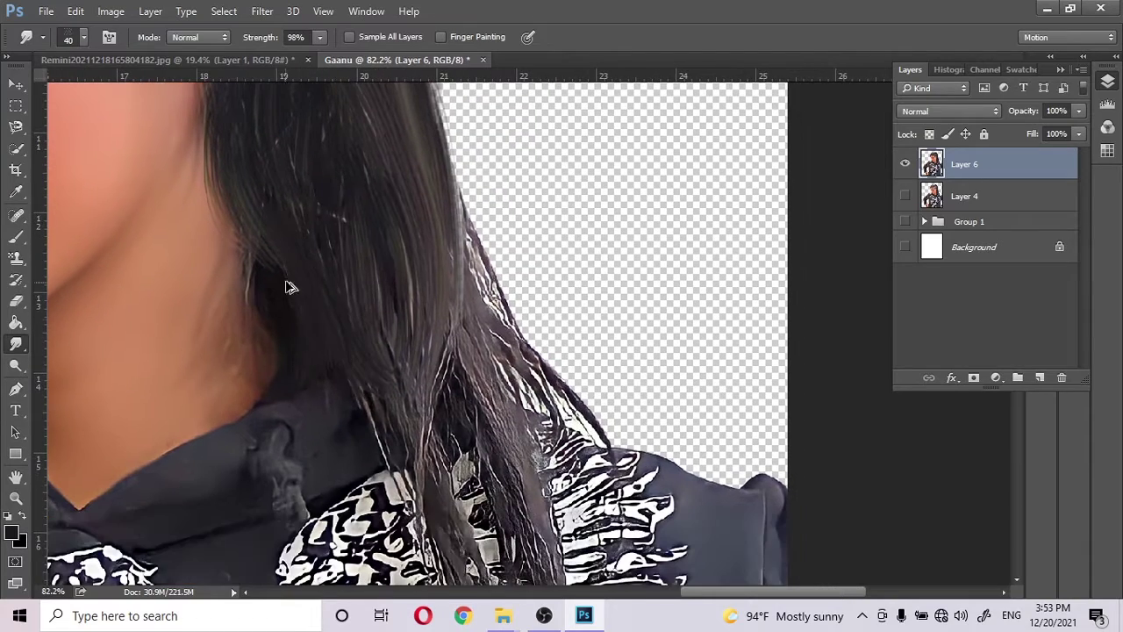
pyautogui.scroll(2, 292, 287)
pyautogui.scroll(-2, 368, 294)
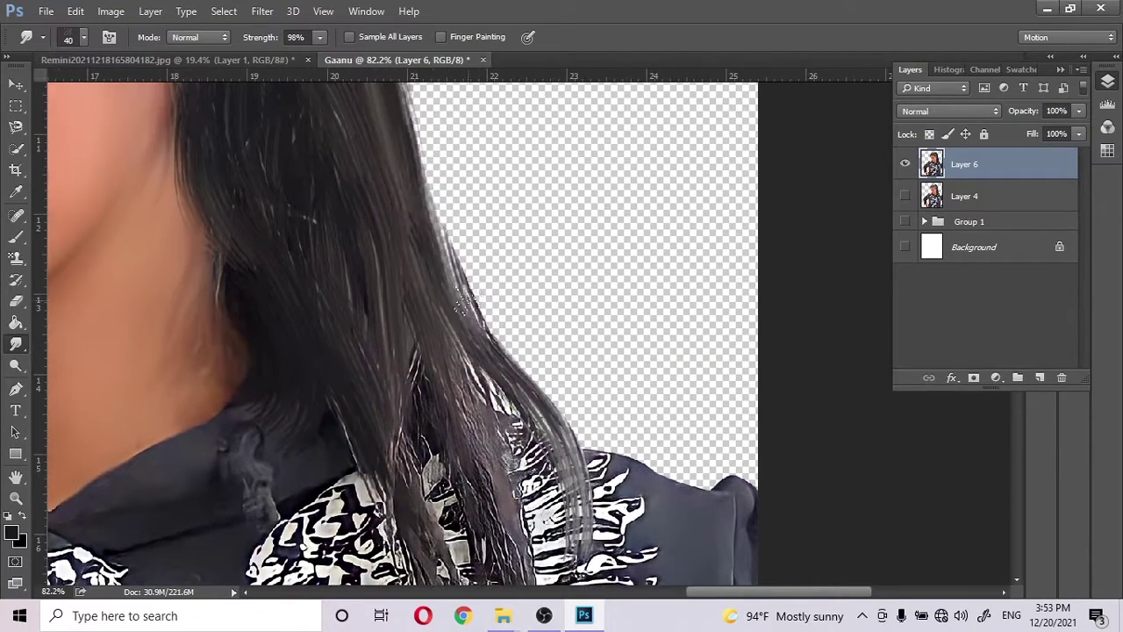
pyautogui.scroll(-1, 439, 325)
pyautogui.scroll(-3, 412, 338)
pyautogui.scroll(-1, 395, 347)
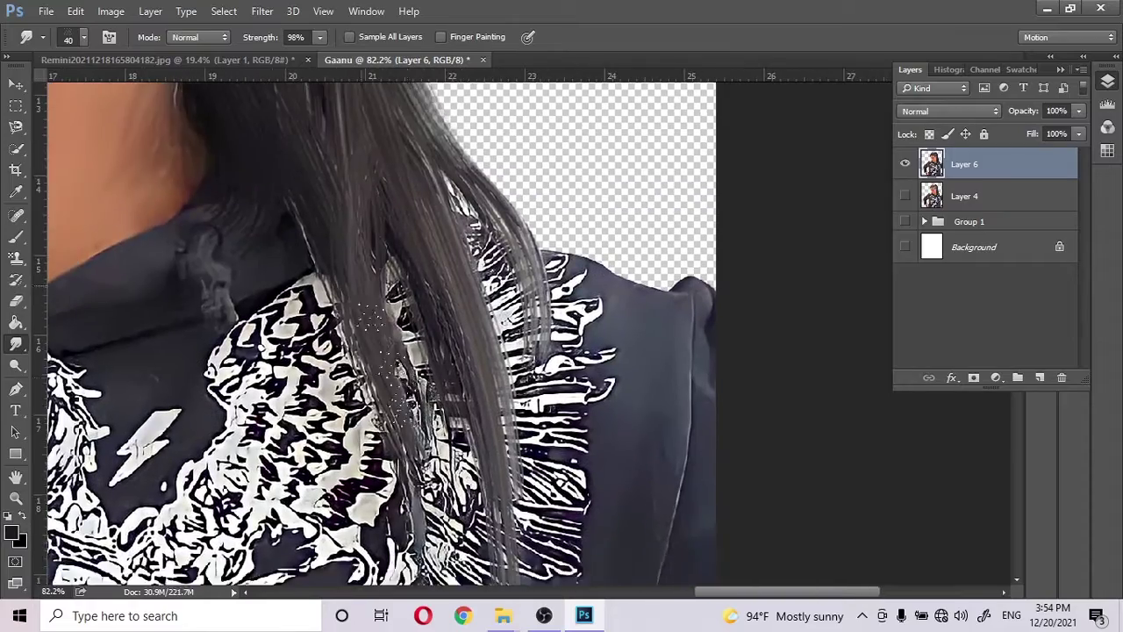
pyautogui.scroll(-1, 377, 351)
pyautogui.scroll(2, 364, 373)
pyautogui.scroll(2, 342, 386)
pyautogui.scroll(4, 316, 402)
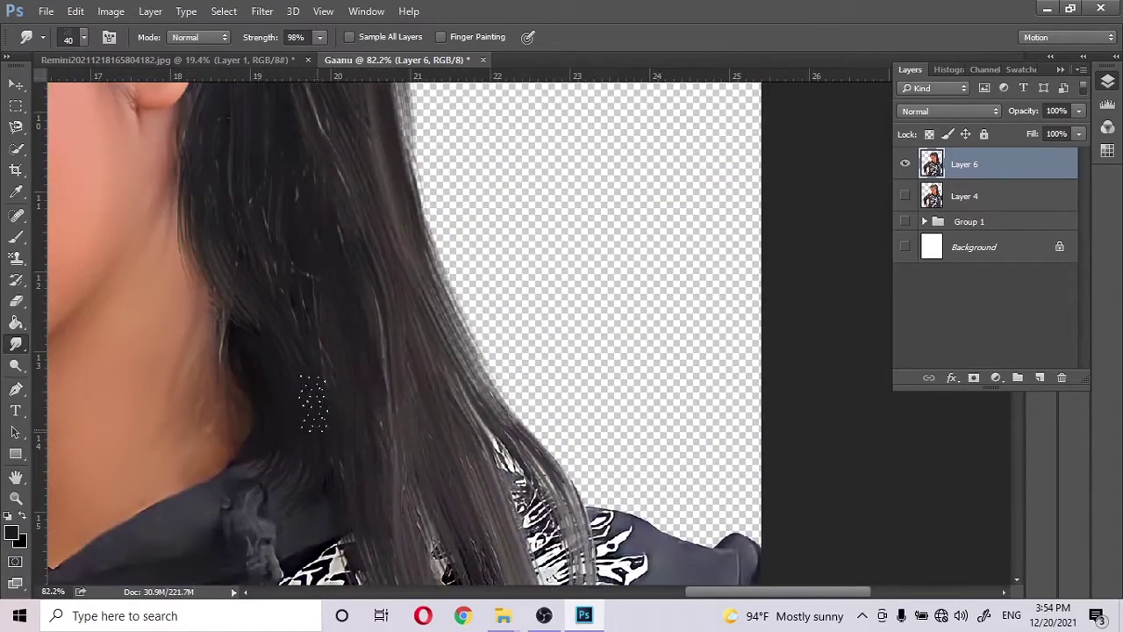
pyautogui.scroll(2, 403, 184)
pyautogui.scroll(-3, 438, 351)
# - Make Layer 4 visible again and switch to the Brush tool with a fine tip
pyautogui.scroll(-3, 527, 264)
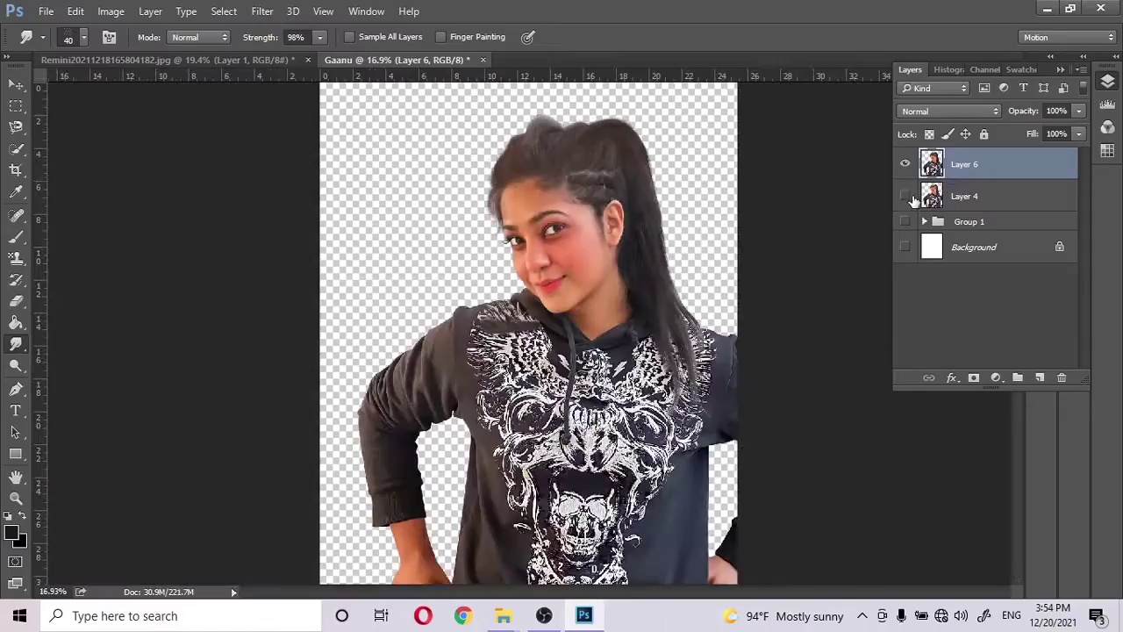
pyautogui.click(905, 195)
pyautogui.scroll(5, 623, 123)
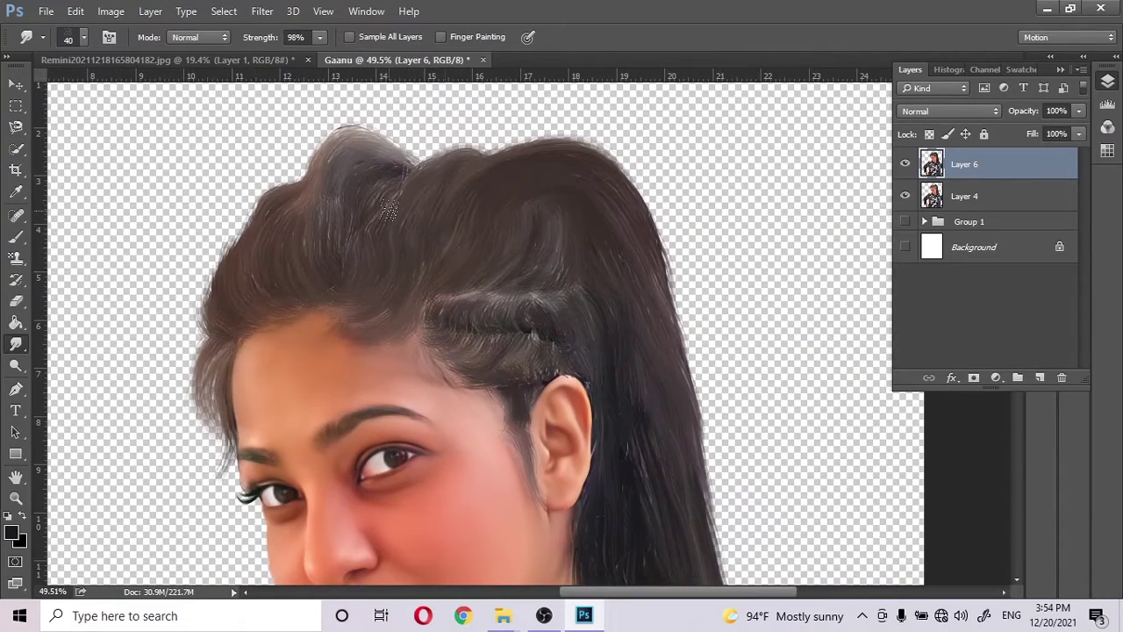
pyautogui.rightClick(430, 208)
pyautogui.doubleClick(773, 219)
pyautogui.press('b')
pyautogui.rightClick(363, 275)
pyautogui.click(216, 180)
pyautogui.scroll(1, 500, 261)
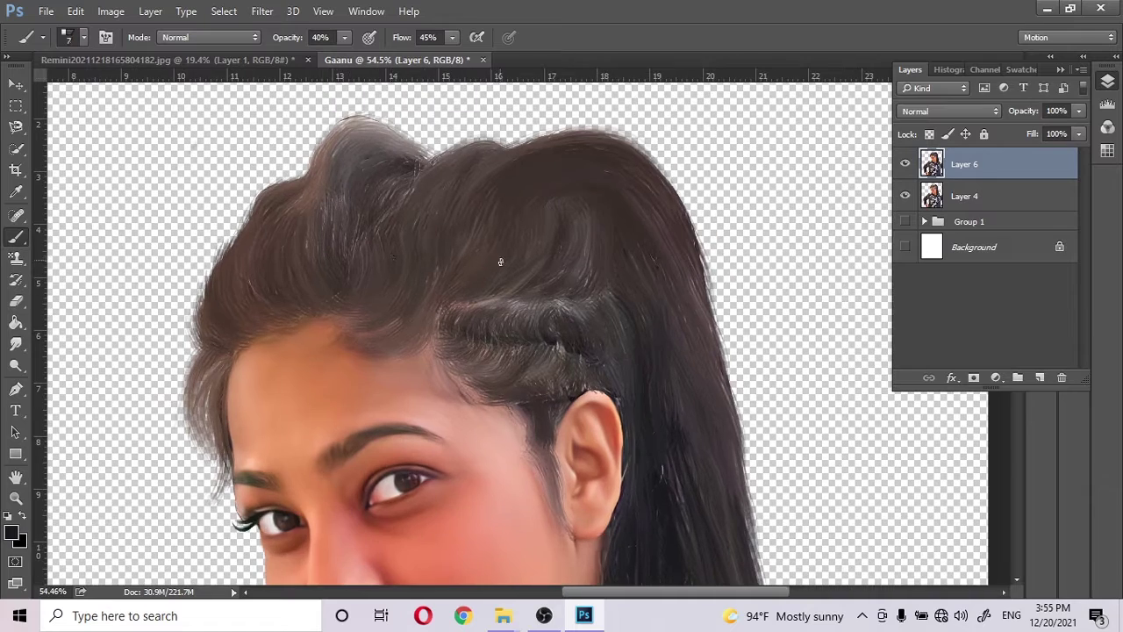
# - Add a new Layer 7 below Layer 6 and expand Group 1
pyautogui.click(1040, 379)
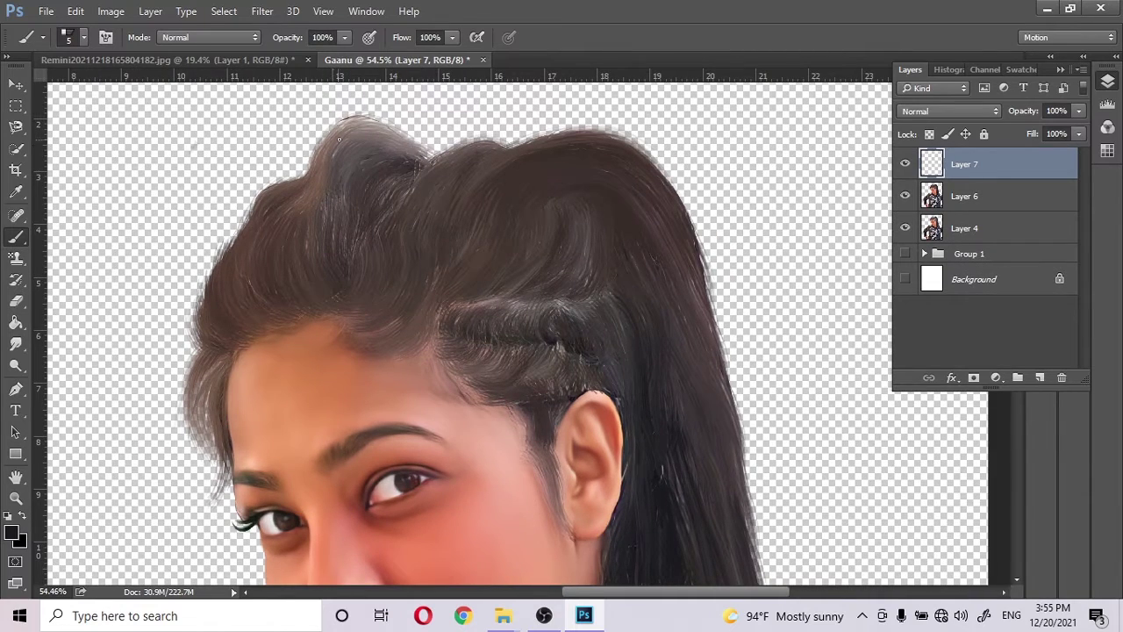
pyautogui.scroll(5, 339, 137)
pyautogui.moveTo(997, 164); pyautogui.dragTo(997, 211)
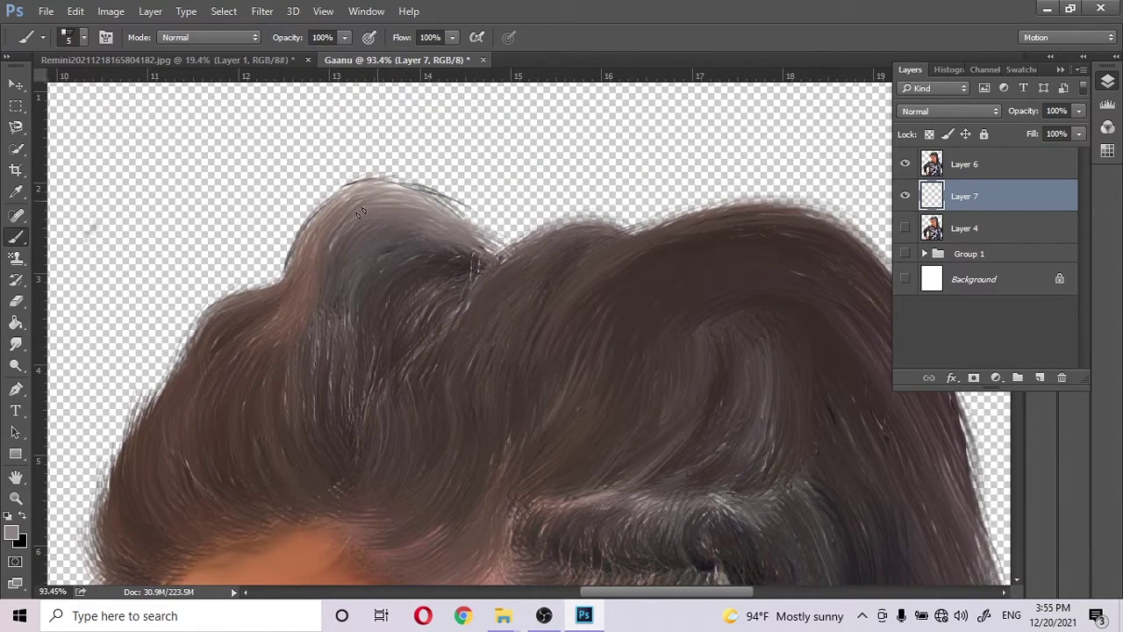
pyautogui.scroll(-3, 537, 239)
pyautogui.scroll(-3, 351, 281)
pyautogui.scroll(-2, 263, 295)
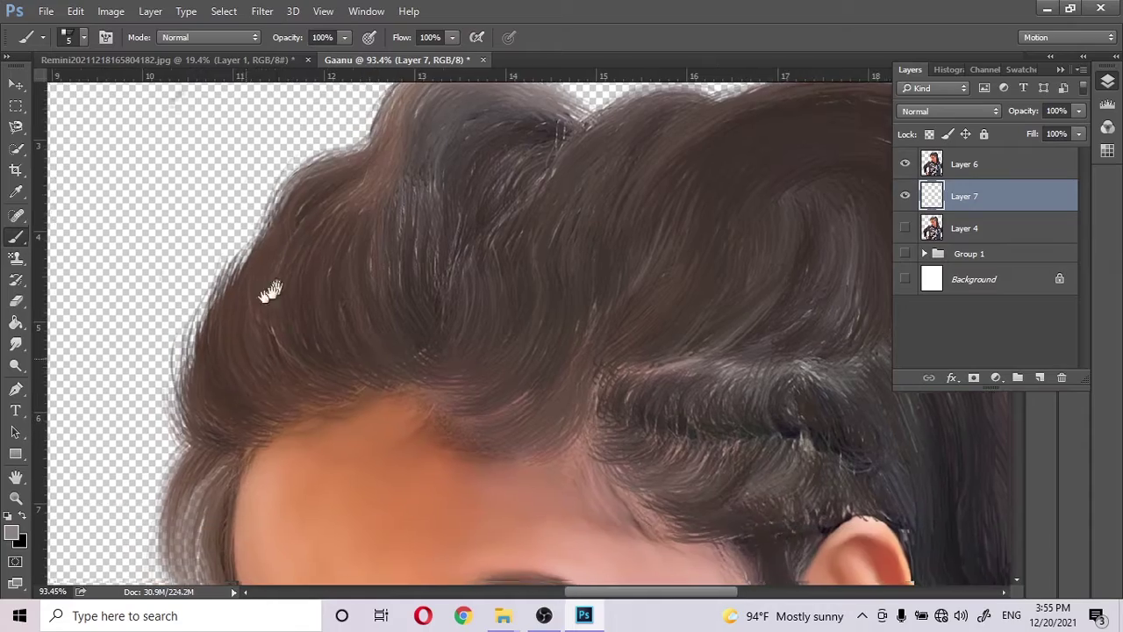
pyautogui.scroll(-2, 234, 331)
pyautogui.scroll(-2, 234, 331)
pyautogui.click(924, 253)
pyautogui.scroll(-1, 991, 290)
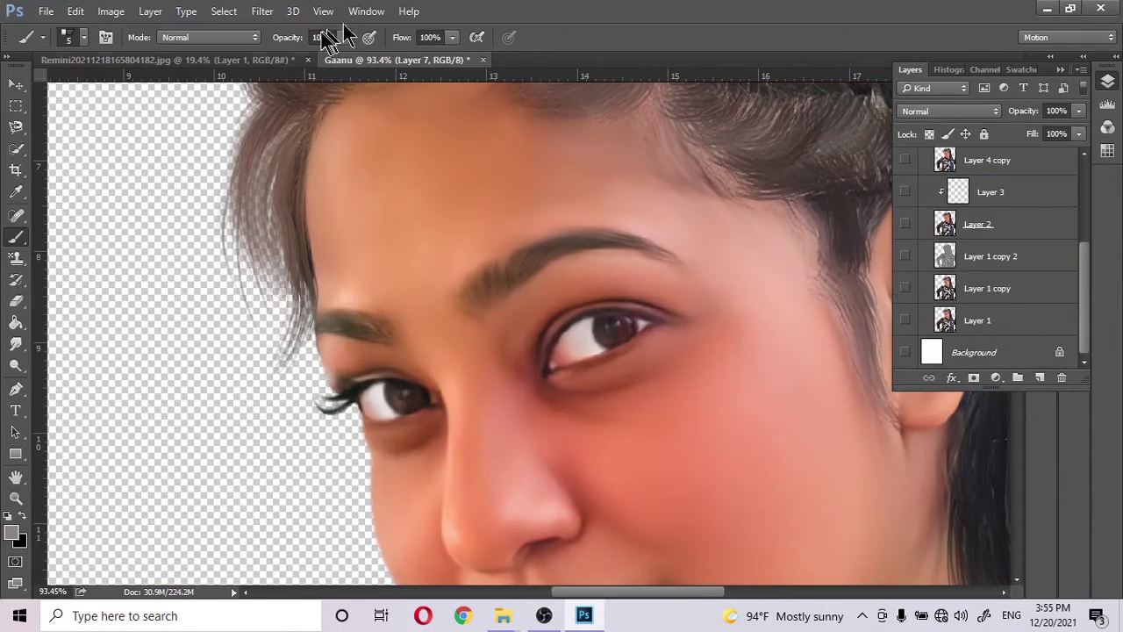
# - Check the Remini reference photo, then paint a curved hair strand left of the face
pyautogui.hotkey('ctrl', 'Tab')
pyautogui.scroll(5, 524, 233)
pyautogui.hotkey('ctrl', 'Tab')
pyautogui.scroll(-2, 270, 216)
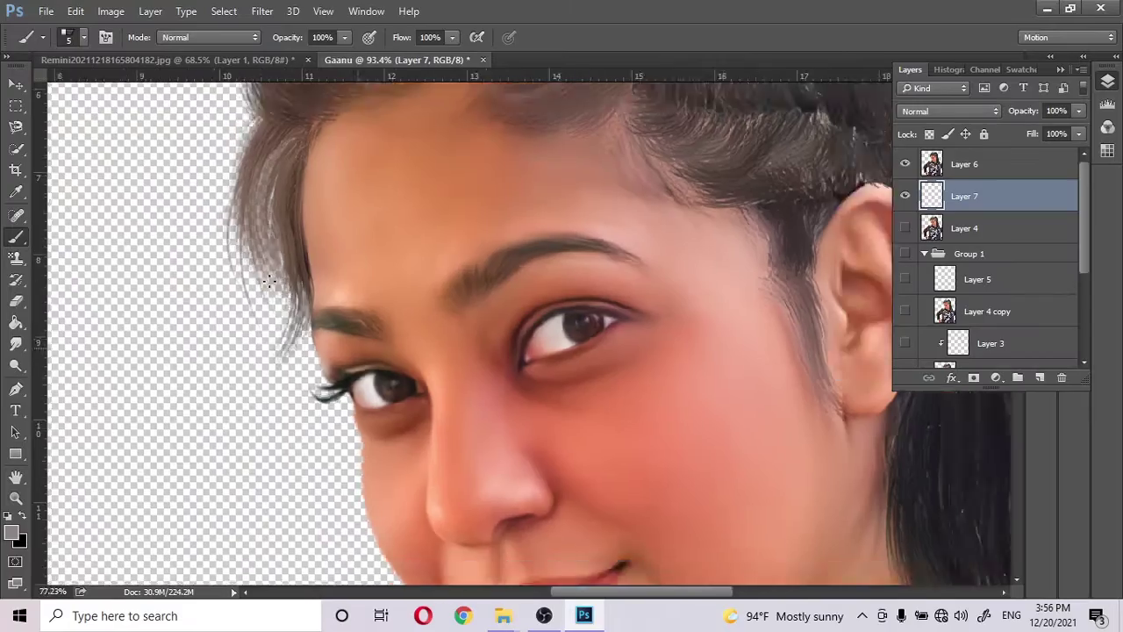
pyautogui.scroll(-2, 270, 216)
pyautogui.hotkey('ctrl', 'z')
pyautogui.moveTo(237, 428); pyautogui.dragTo(273, 202)
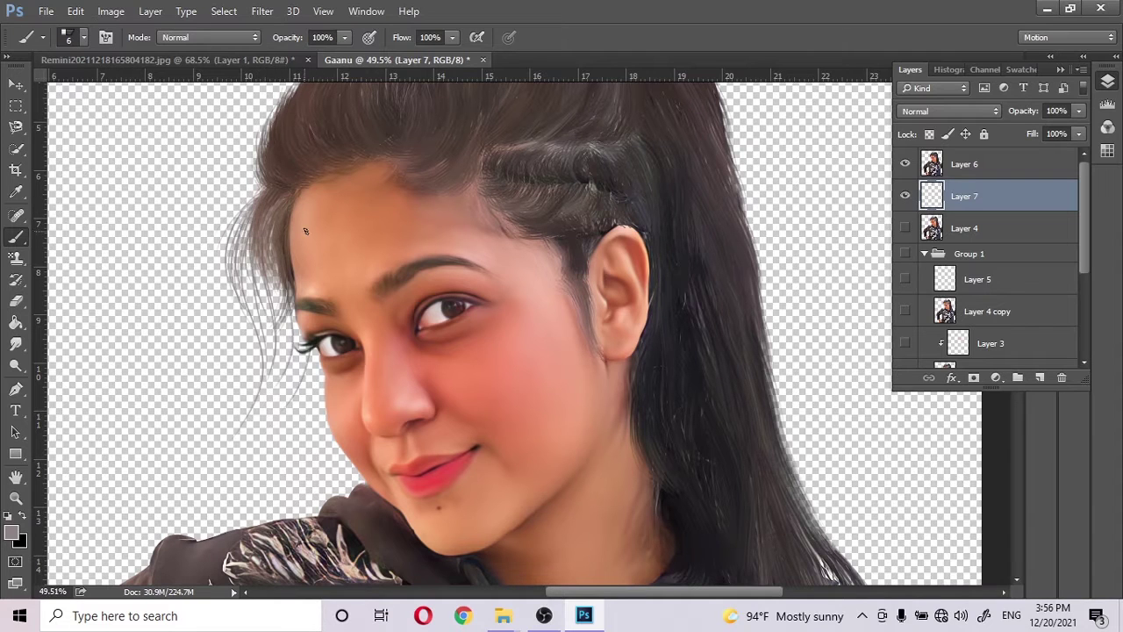
pyautogui.scroll(3, 280, 276)
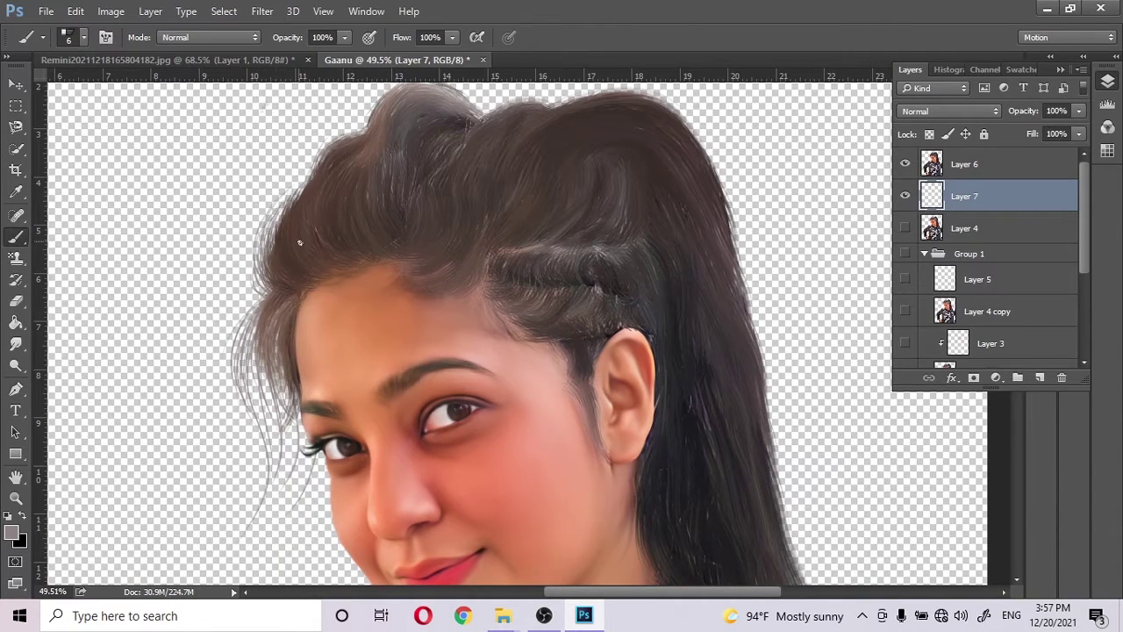
pyautogui.scroll(2, 351, 161)
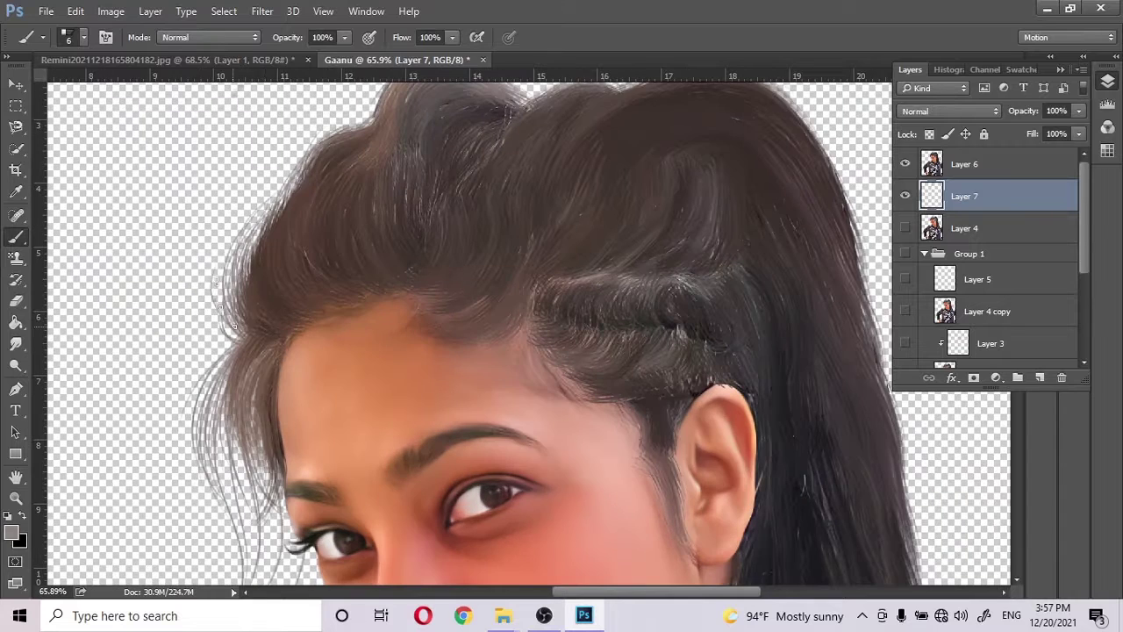
pyautogui.scroll(-3, 296, 259)
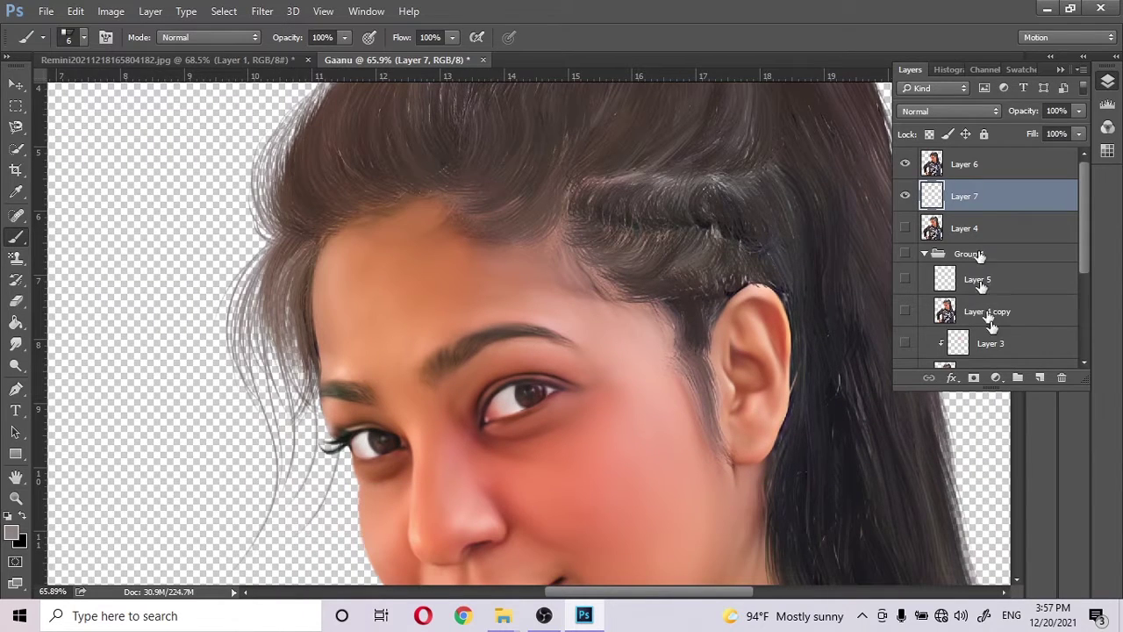
# - Add a new Layer 8 above Layer 6, compare with the Remini photo, and select Layer 8
pyautogui.click(965, 164)
pyautogui.hotkey('ctrl', 'shift', 'alt', 'n')
pyautogui.scroll(-1, 317, 332)
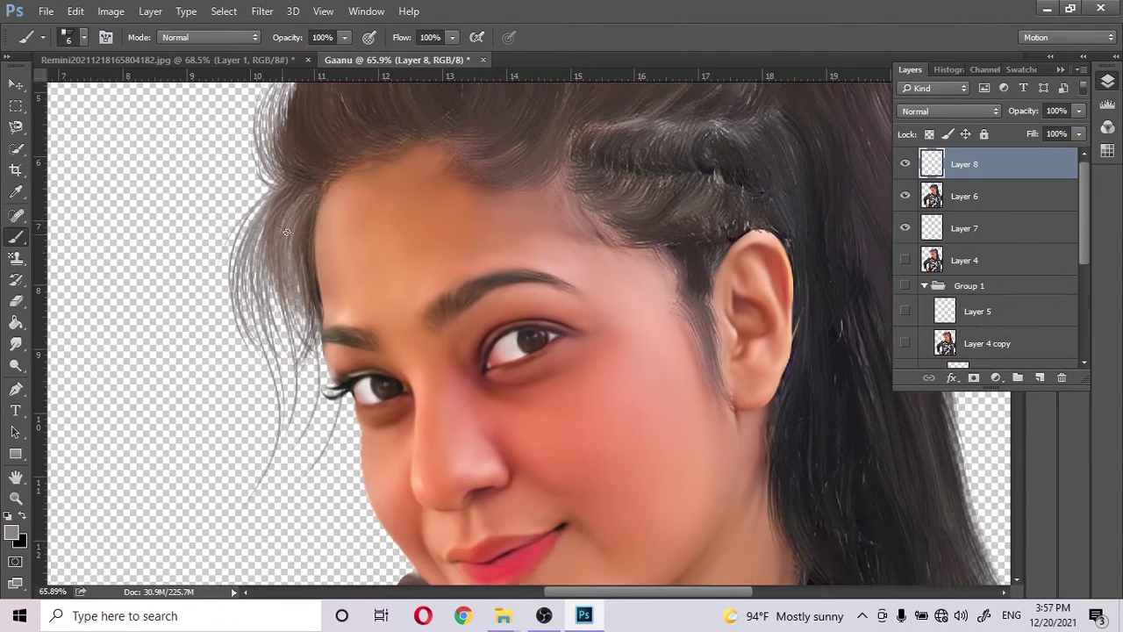
pyautogui.scroll(-1, 266, 123)
pyautogui.click(149, 60)
pyautogui.click(395, 60)
pyautogui.scroll(-2, 527, 263)
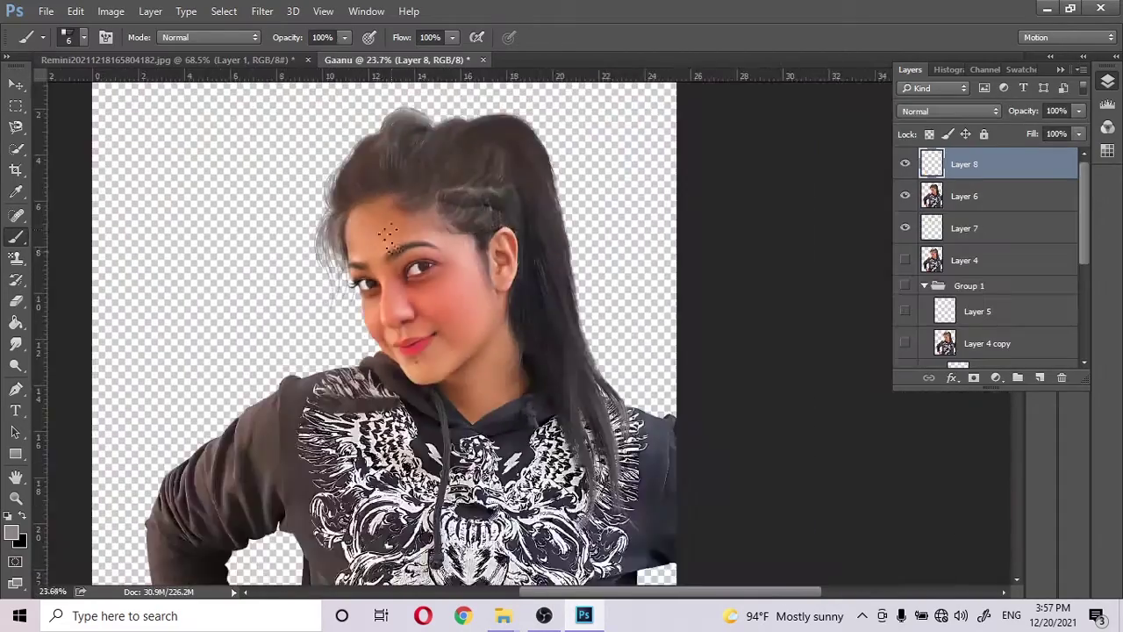
pyautogui.scroll(3, 544, 206)
pyautogui.click(966, 228)
pyautogui.click(948, 166)
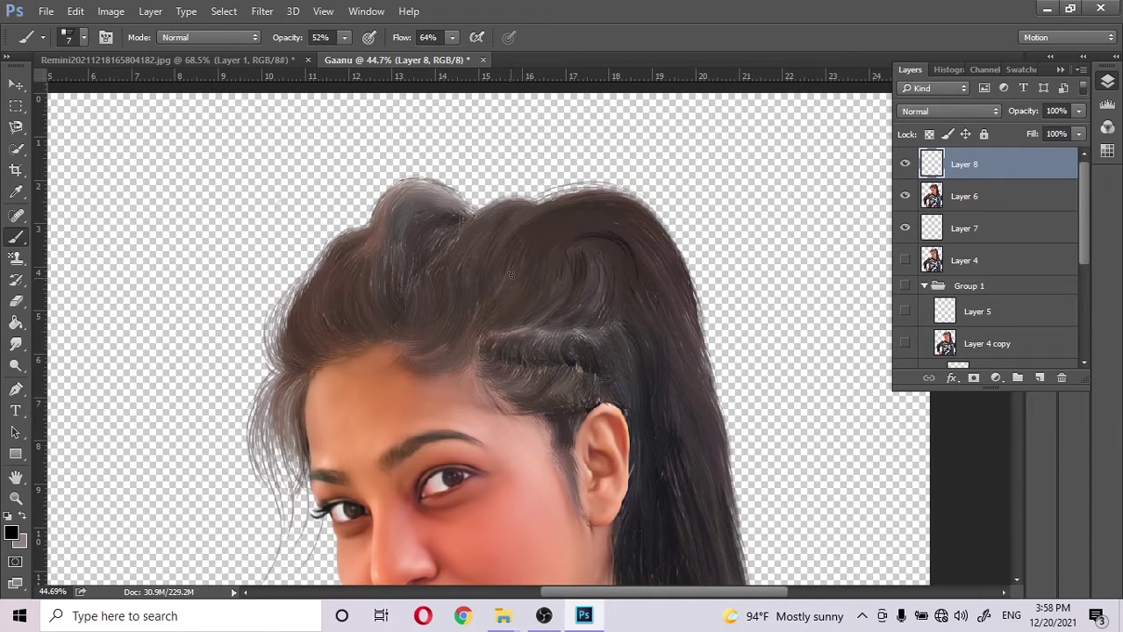
# - Paint darker hair strands along the top edge at 37% opacity and 64% flow
pyautogui.scroll(2, 549, 321)
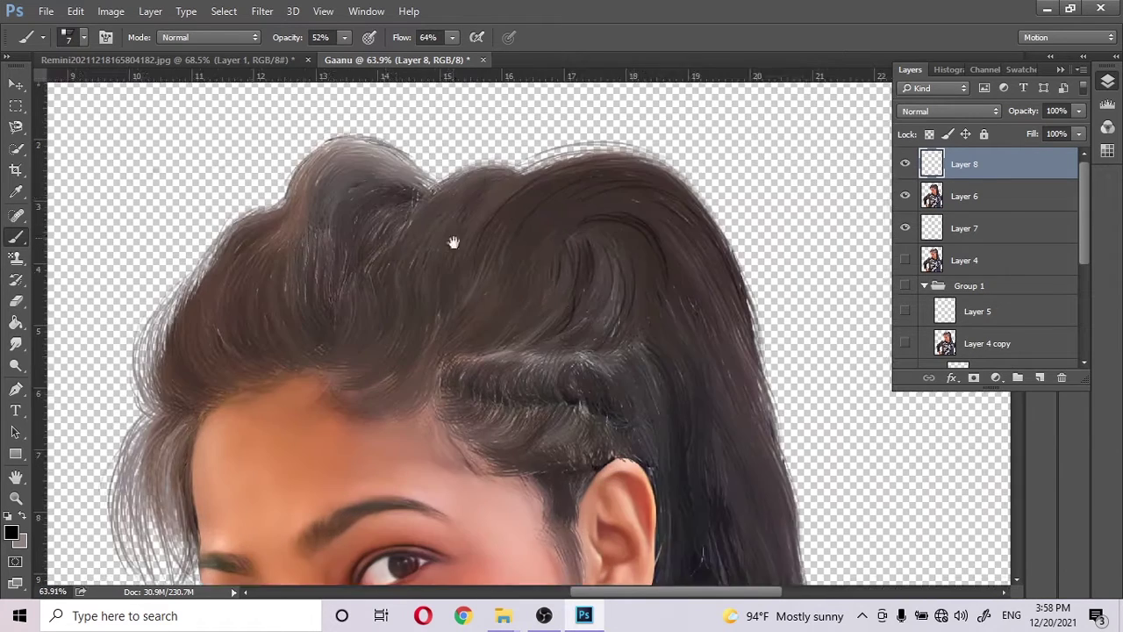
pyautogui.scroll(1, 515, 288)
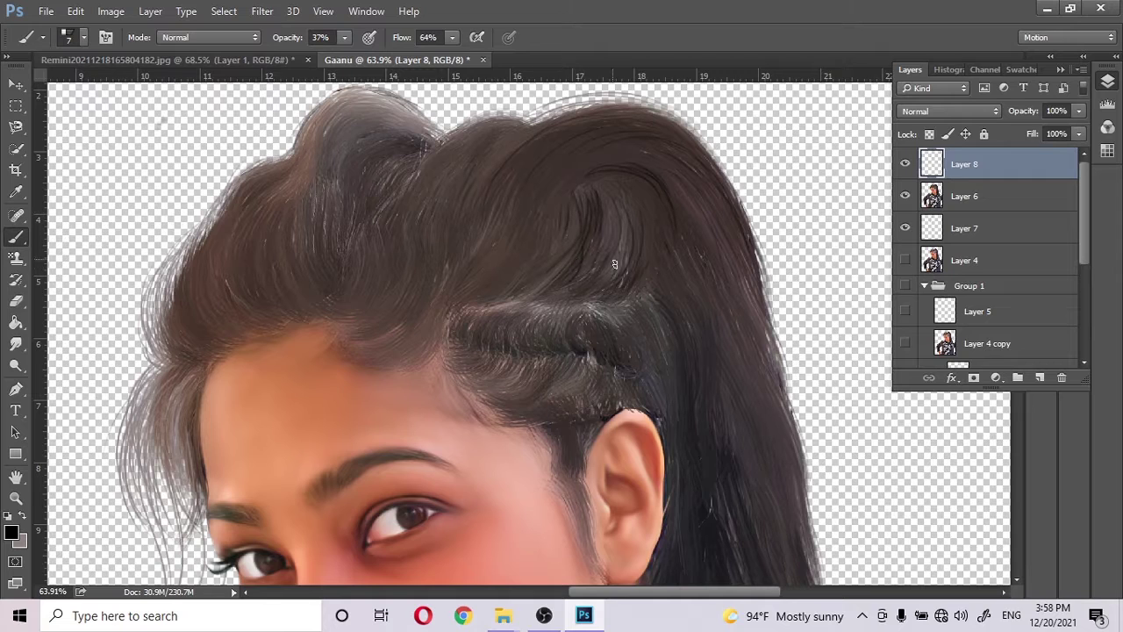
pyautogui.scroll(1, 568, 287)
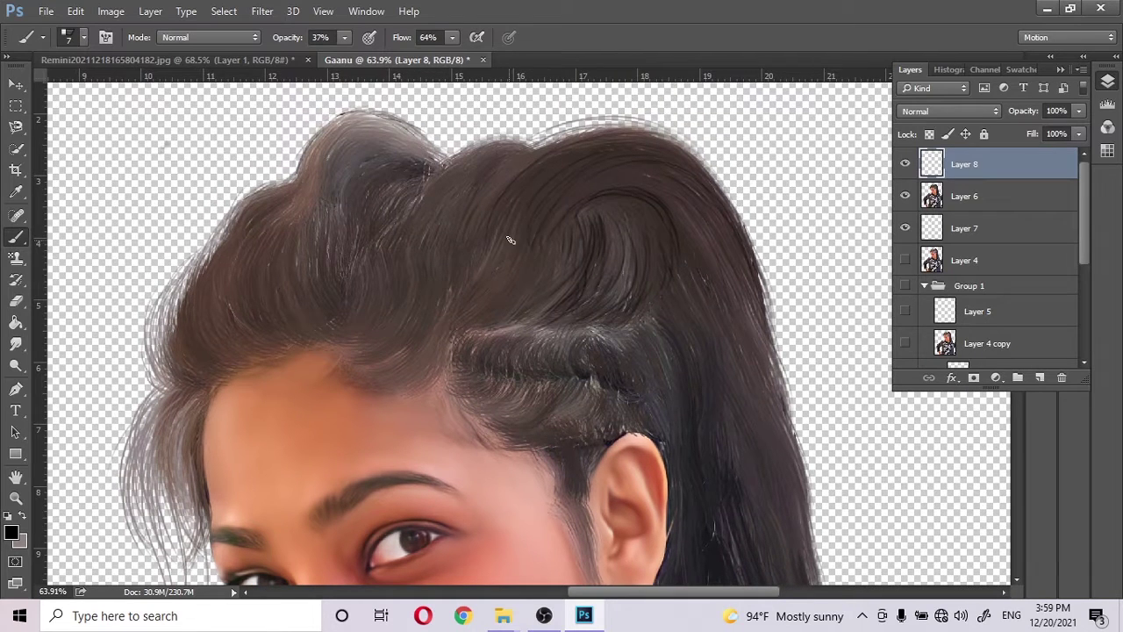
pyautogui.scroll(-3, 542, 214)
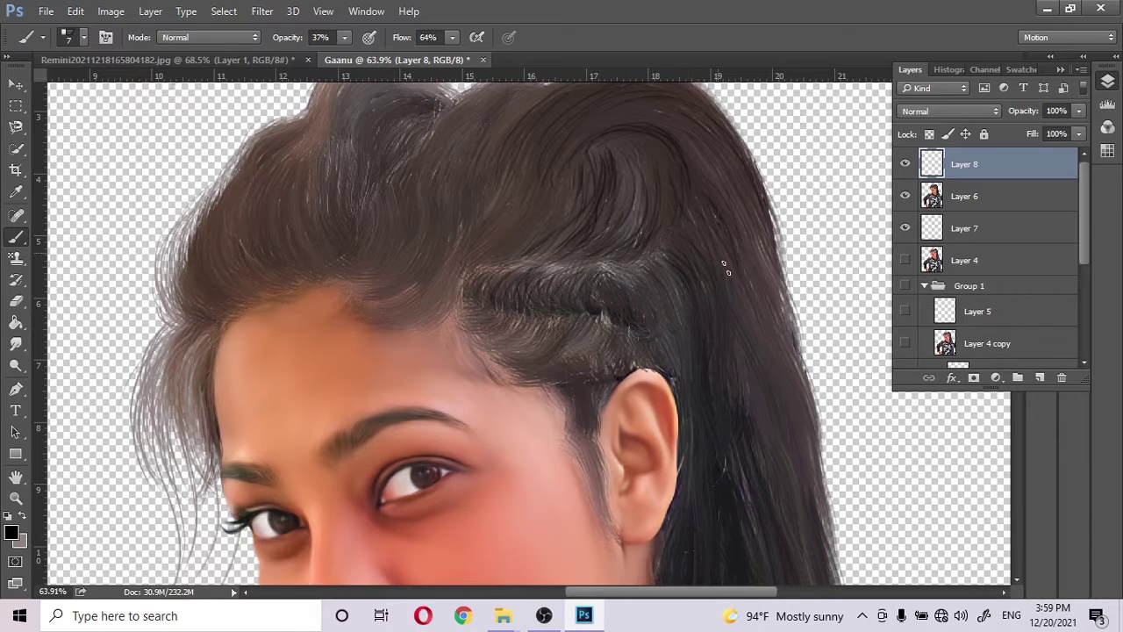
pyautogui.scroll(3, 725, 267)
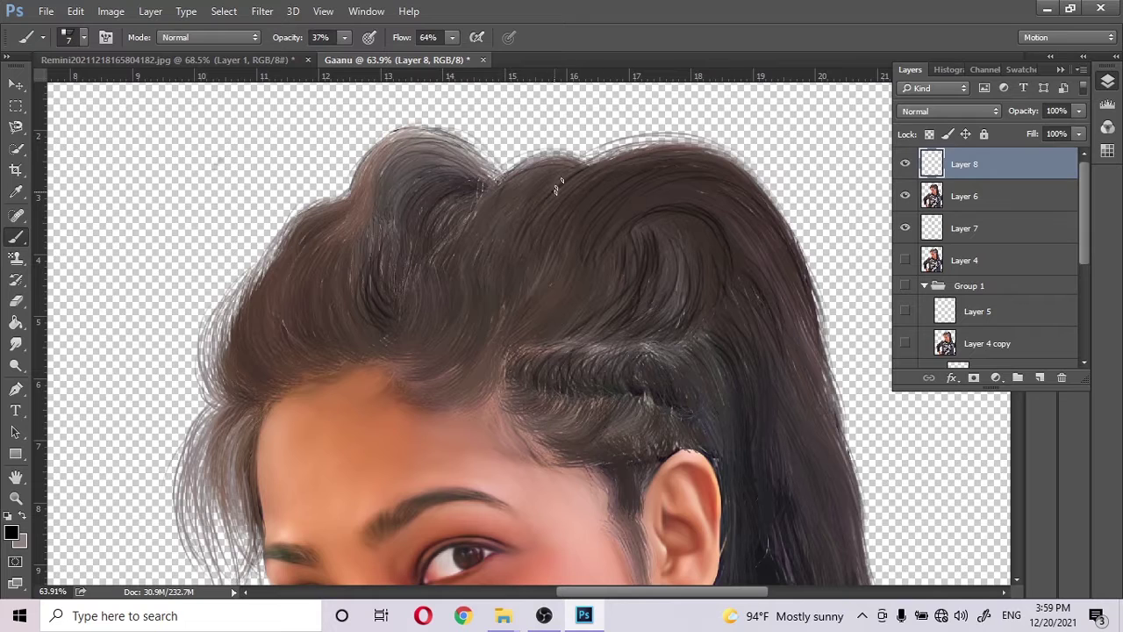
pyautogui.moveTo(690, 161); pyautogui.dragTo(597, 145)
pyautogui.moveTo(266, 375); pyautogui.dragTo(324, 285)
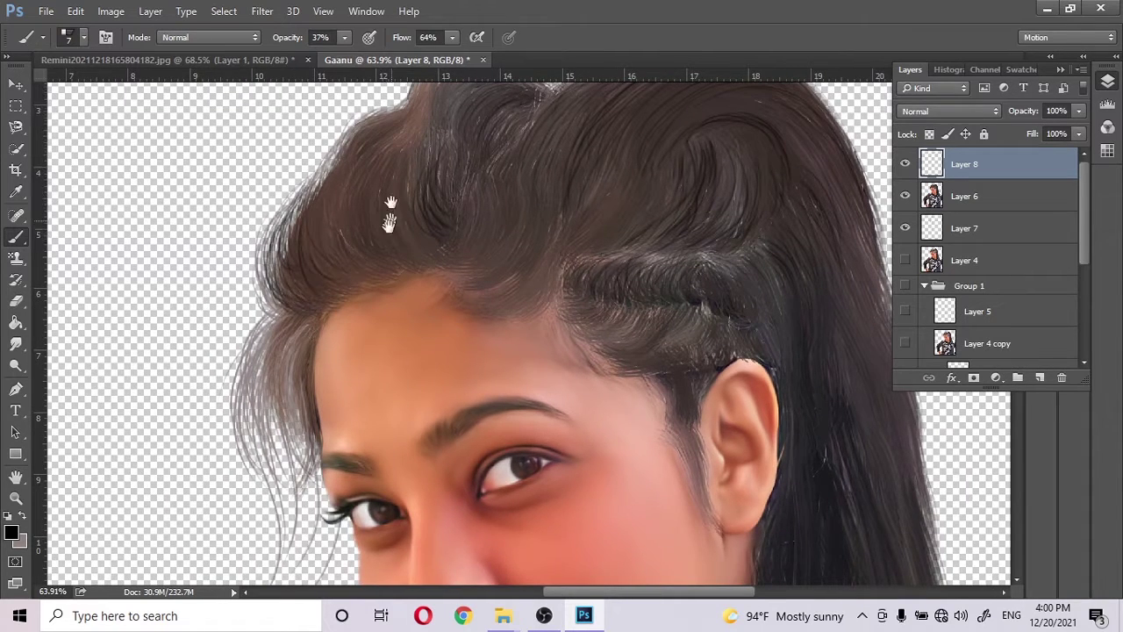
pyautogui.moveTo(389, 222); pyautogui.dragTo(378, 257)
# - Paint more strands on the hair beside the ear and set Layer 8's opacity to 77%
pyautogui.scroll(-3, 379, 241)
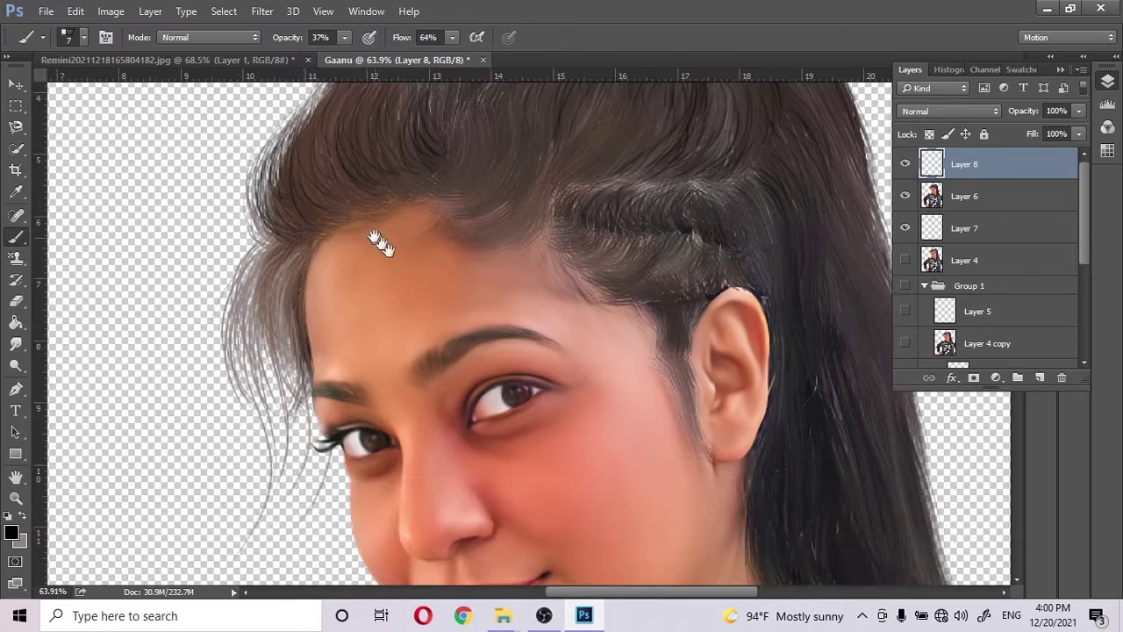
pyautogui.moveTo(567, 203); pyautogui.dragTo(475, 255)
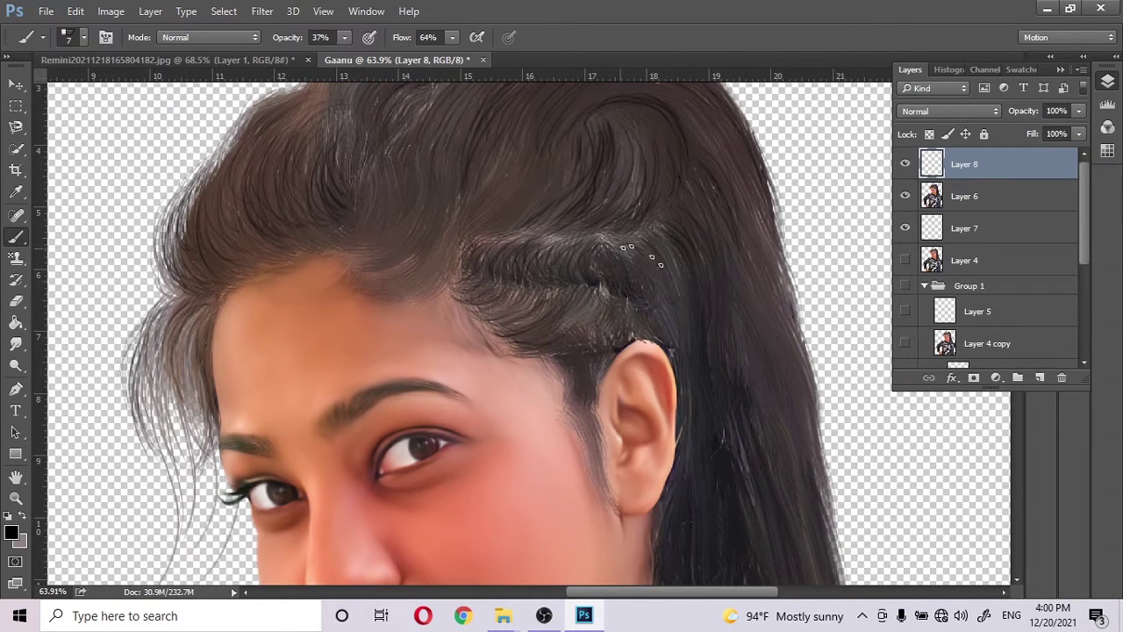
pyautogui.scroll(-2, 640, 254)
pyautogui.scroll(-4, 599, 328)
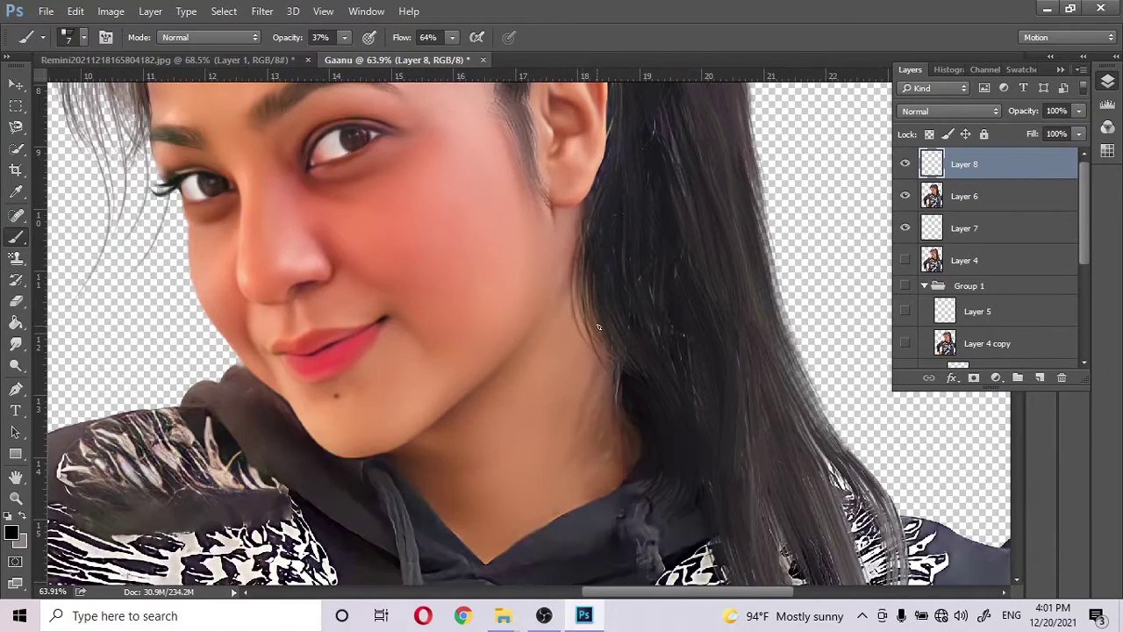
pyautogui.scroll(2, 599, 328)
pyautogui.scroll(2, 527, 290)
pyautogui.scroll(4, 371, 253)
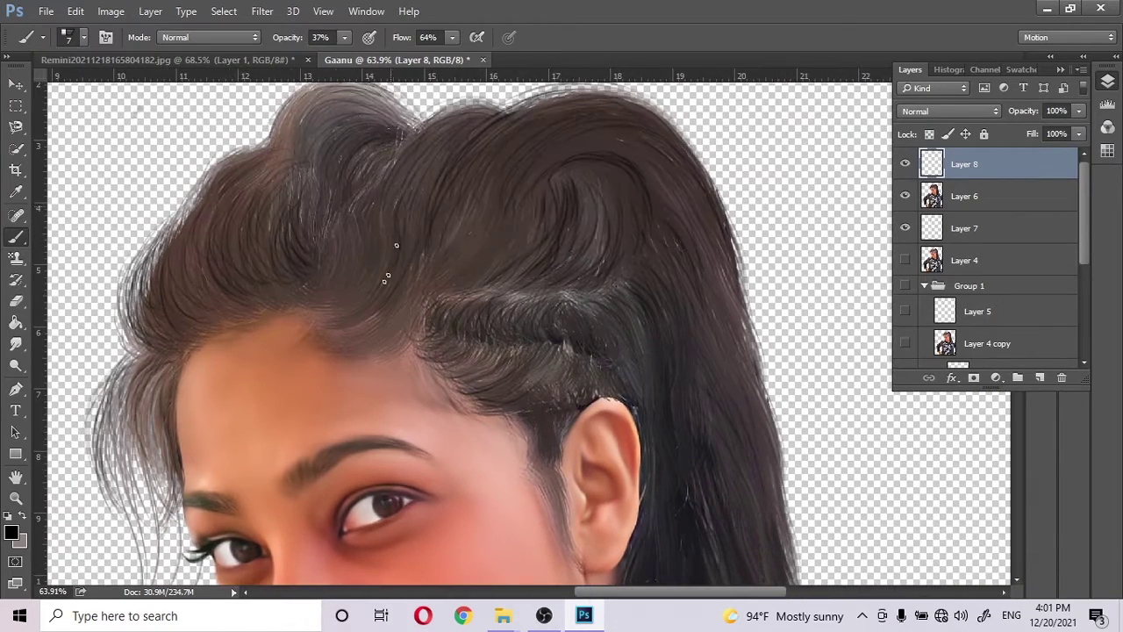
pyautogui.moveTo(323, 239); pyautogui.dragTo(321, 243)
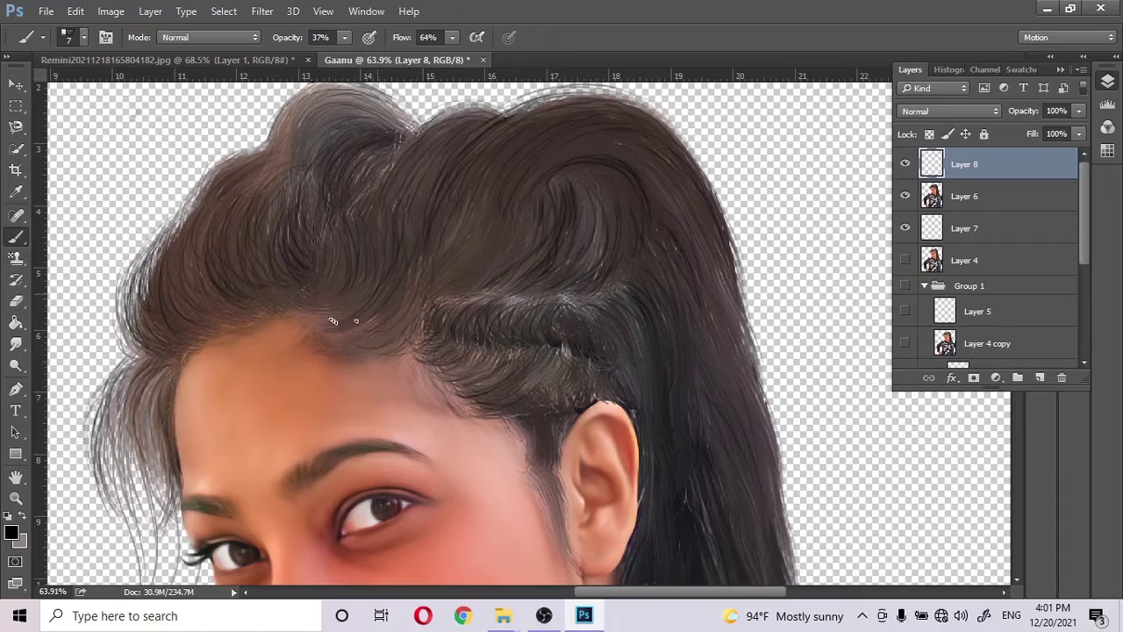
pyautogui.scroll(-3, 527, 211)
pyautogui.moveTo(1026, 116); pyautogui.dragTo(1032, 117)
pyautogui.scroll(2, 263, 299)
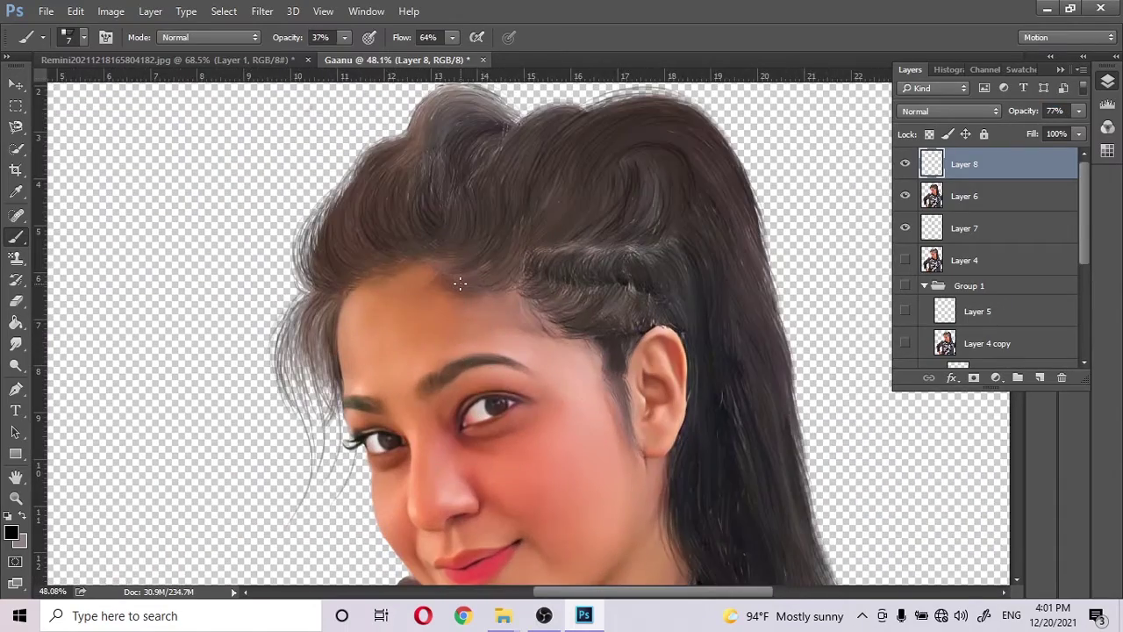
# - Stamp all visible layers into a new Layer 9 and hide Layers 8, 6 and 7 beneath it
pyautogui.press('r')
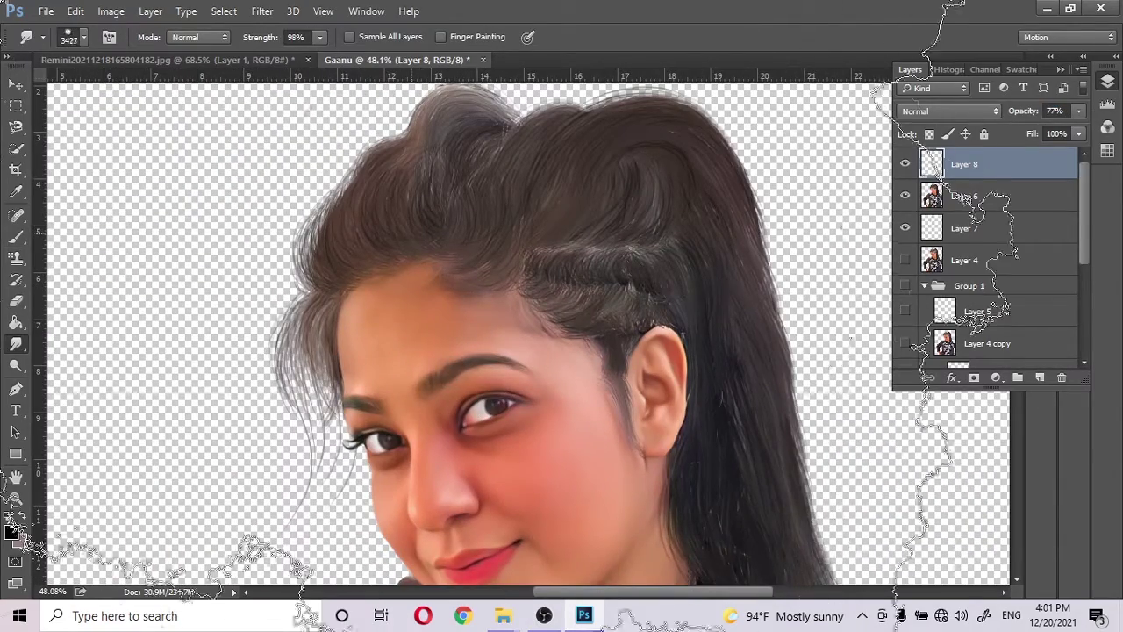
pyautogui.rightClick(362, 75)
pyautogui.press('Escape')
pyautogui.scroll(1, 597, 105)
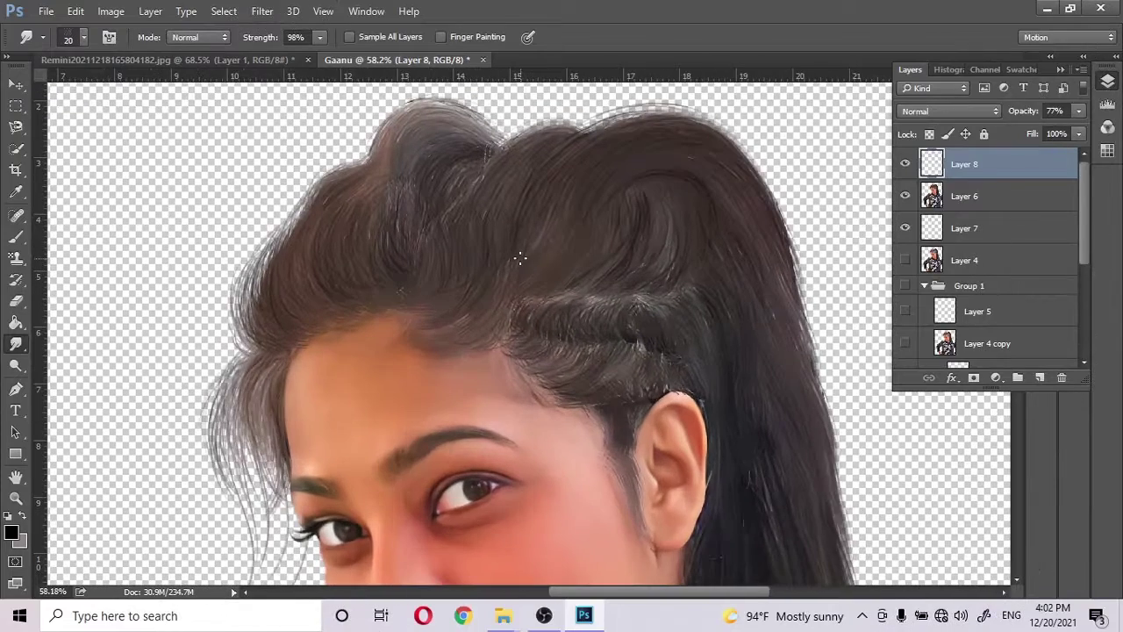
pyautogui.hotkey('ctrl', 'shift', 'alt', 'e')
pyautogui.moveTo(902, 231); pyautogui.dragTo(905, 264)
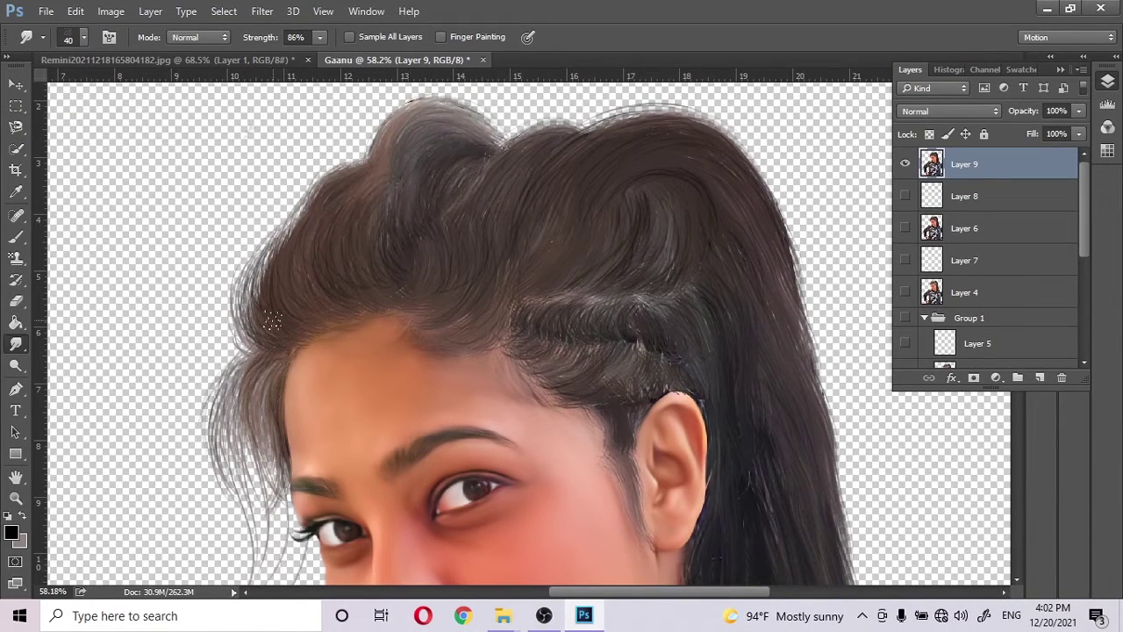
# - Smudge the left hair edge into soft strands at 91% strength with an enlarged brush
pyautogui.scroll(3, 272, 320)
pyautogui.moveTo(254, 351); pyautogui.dragTo(298, 255)
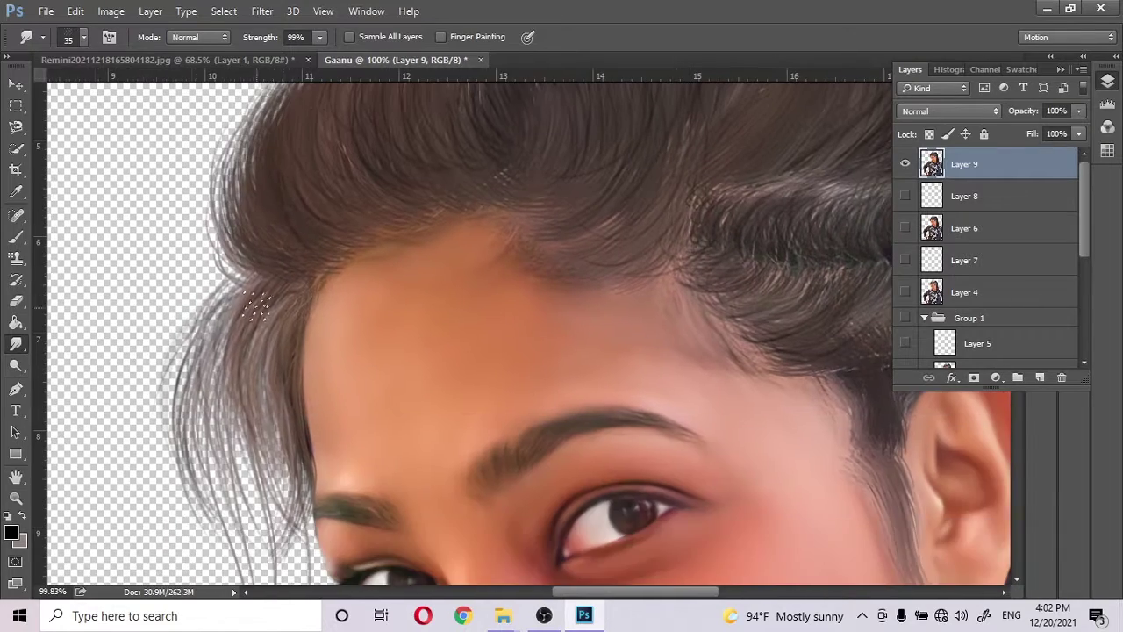
pyautogui.scroll(2, 401, 237)
pyautogui.hscroll(3, 401, 237)
pyautogui.scroll(3, 338, 372)
pyautogui.scroll(2, 527, 272)
pyautogui.hscroll(2, 526, 272)
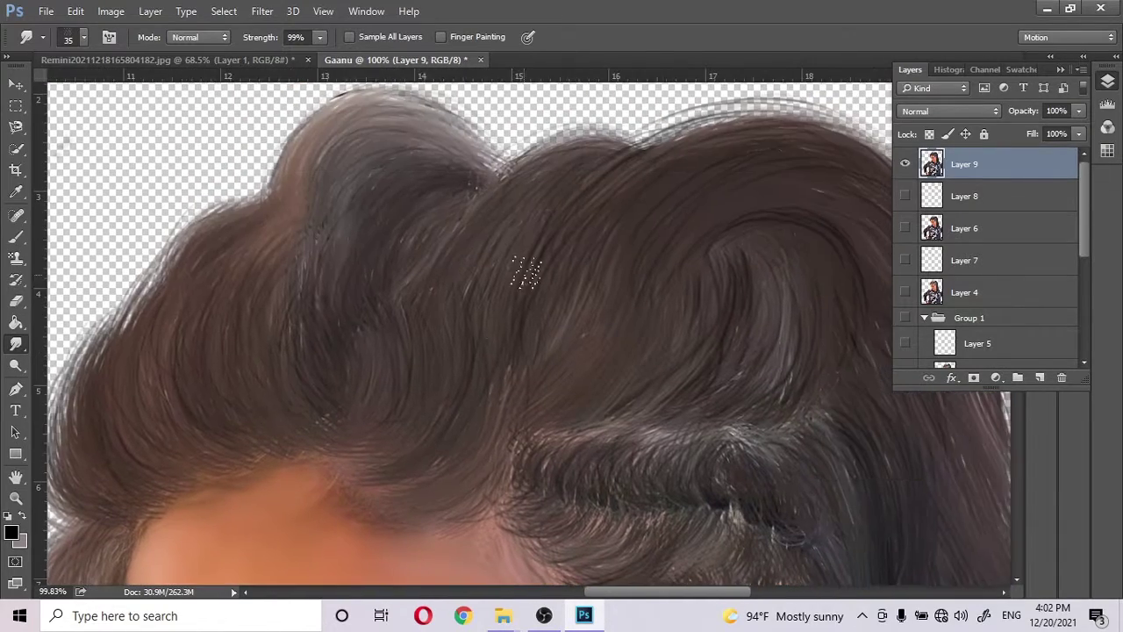
pyautogui.scroll(-2, 752, 389)
pyautogui.scroll(2, 553, 268)
pyautogui.hscroll(2, 553, 269)
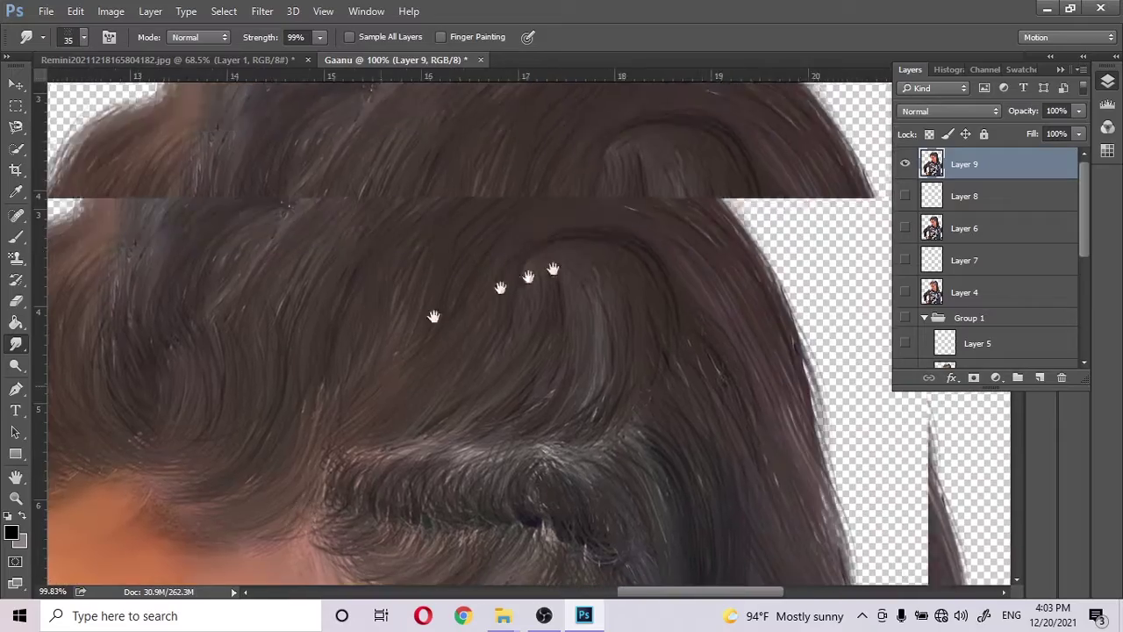
pyautogui.scroll(-2, 552, 268)
pyautogui.press(']')
pyautogui.scroll(-3, 512, 276)
pyautogui.scroll(-1, 541, 325)
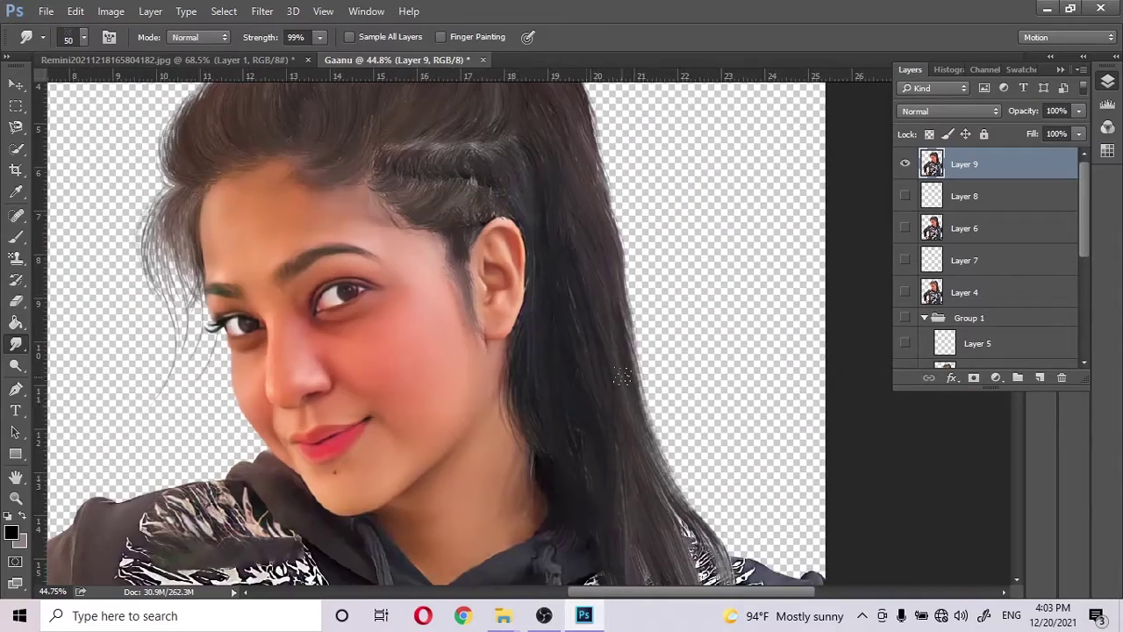
pyautogui.scroll(-1, 509, 321)
pyautogui.scroll(2, 471, 318)
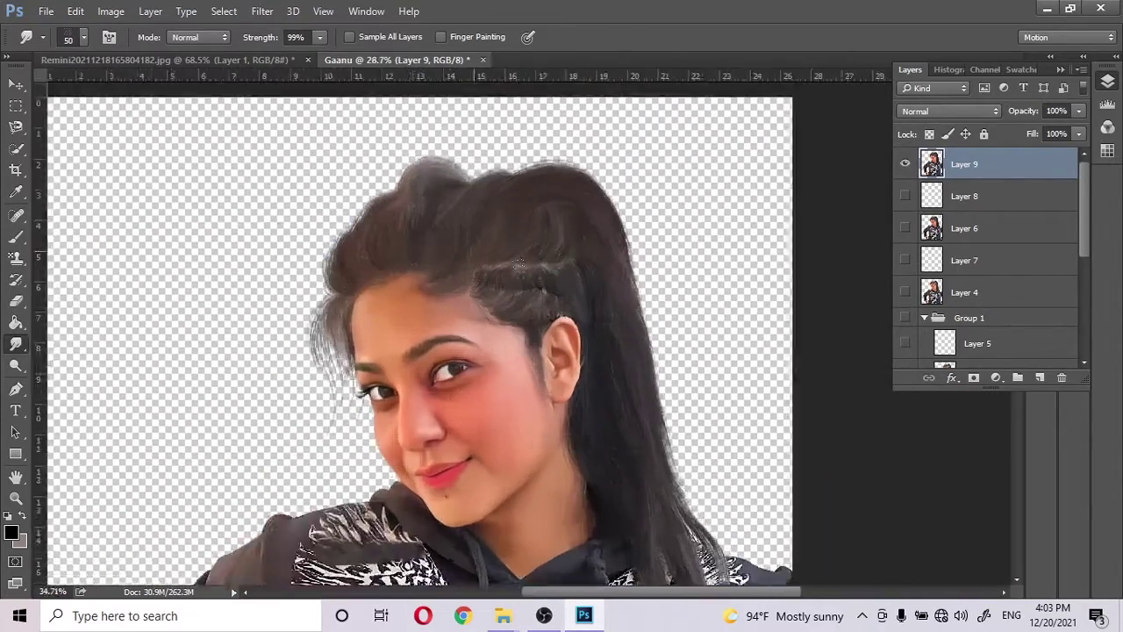
pyautogui.scroll(1, 428, 321)
pyautogui.scroll(5, 386, 341)
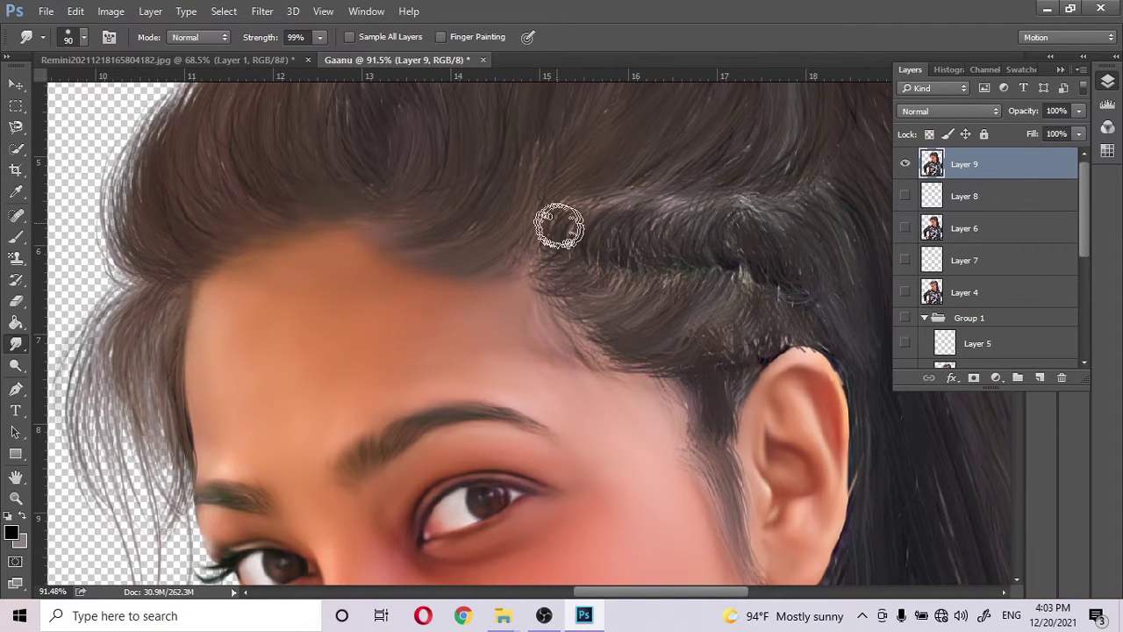
# - With the smudge brush at size 50, smooth the hair ends trailing over the shoulder
pyautogui.press('[')
pyautogui.press('[')
pyautogui.press('[')
pyautogui.scroll(2, 667, 326)
pyautogui.hscroll(3, 667, 326)
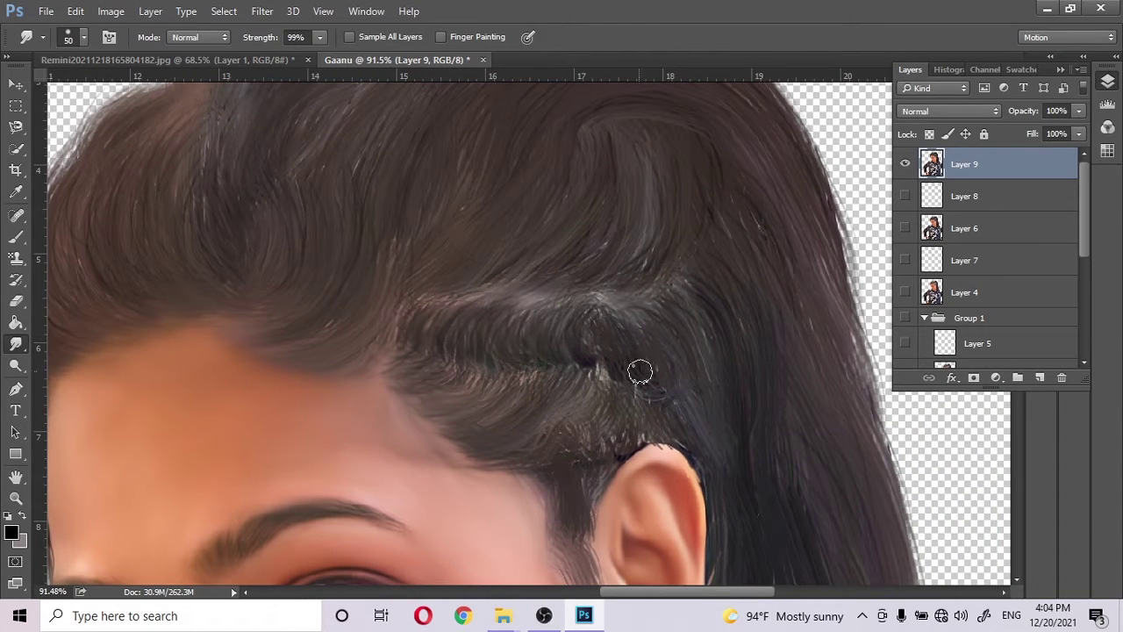
pyautogui.scroll(-2, 640, 372)
pyautogui.hscroll(1, 665, 372)
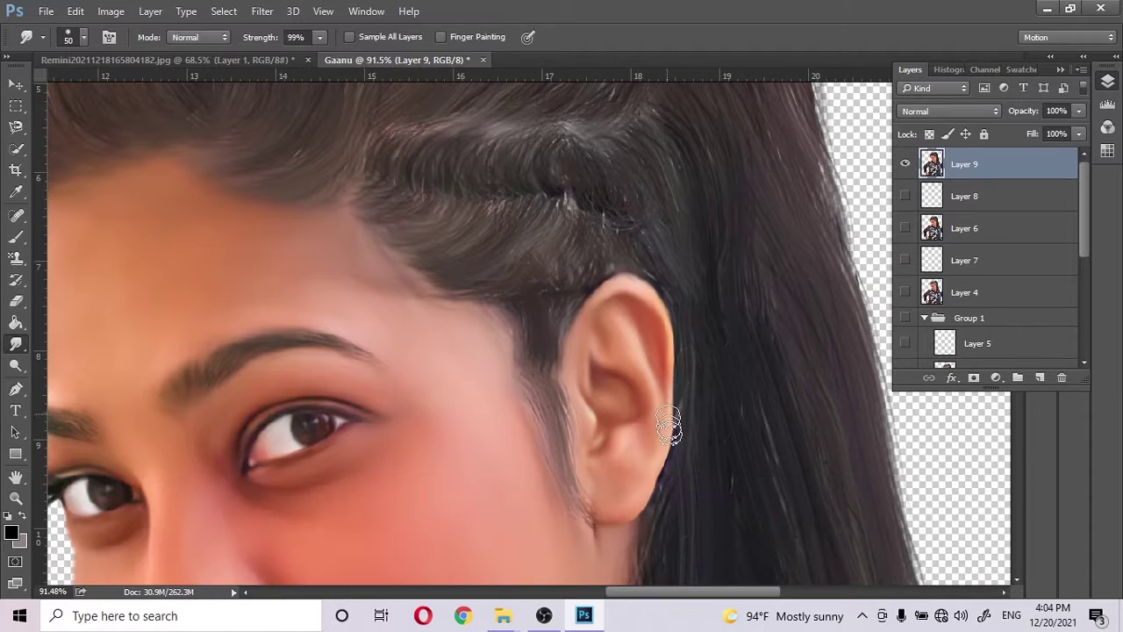
pyautogui.scroll(-1, 552, 375)
pyautogui.scroll(-1, 527, 409)
pyautogui.scroll(-5, 535, 369)
pyautogui.hscroll(2, 549, 315)
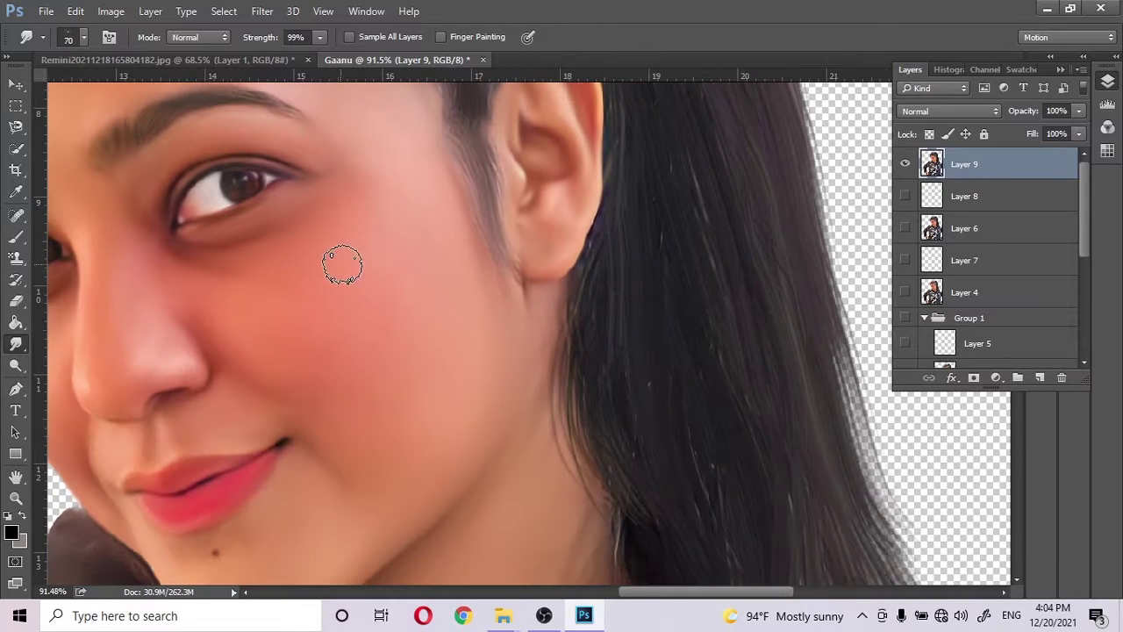
pyautogui.hscroll(1, 606, 290)
pyautogui.scroll(-4, 619, 299)
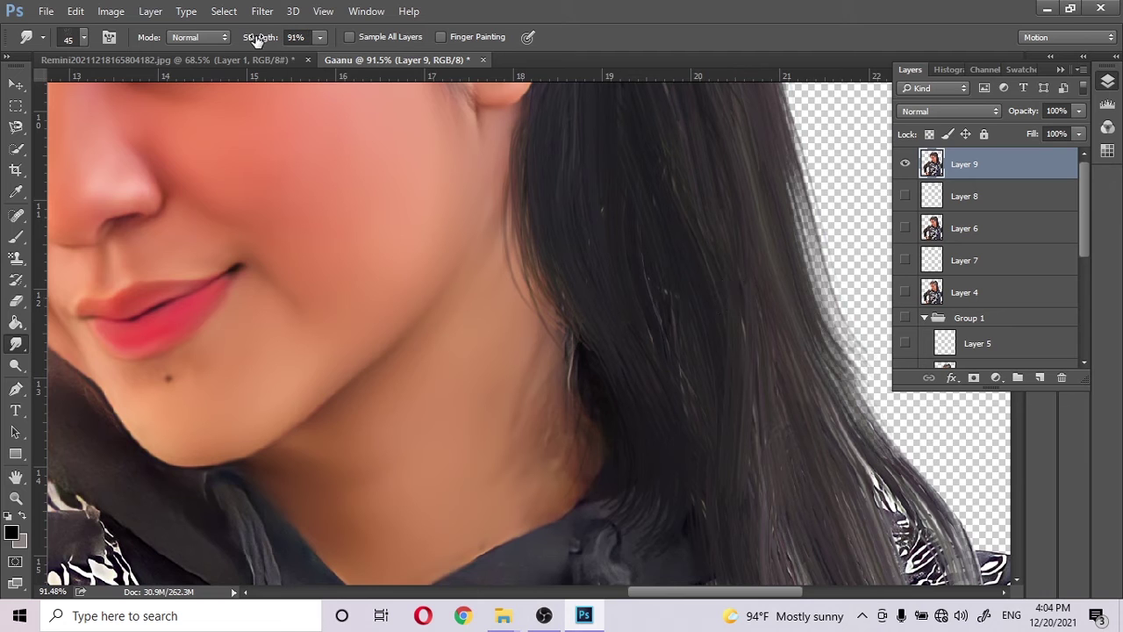
pyautogui.scroll(6, 501, 188)
pyautogui.hscroll(2, 501, 188)
pyautogui.scroll(3, 532, 243)
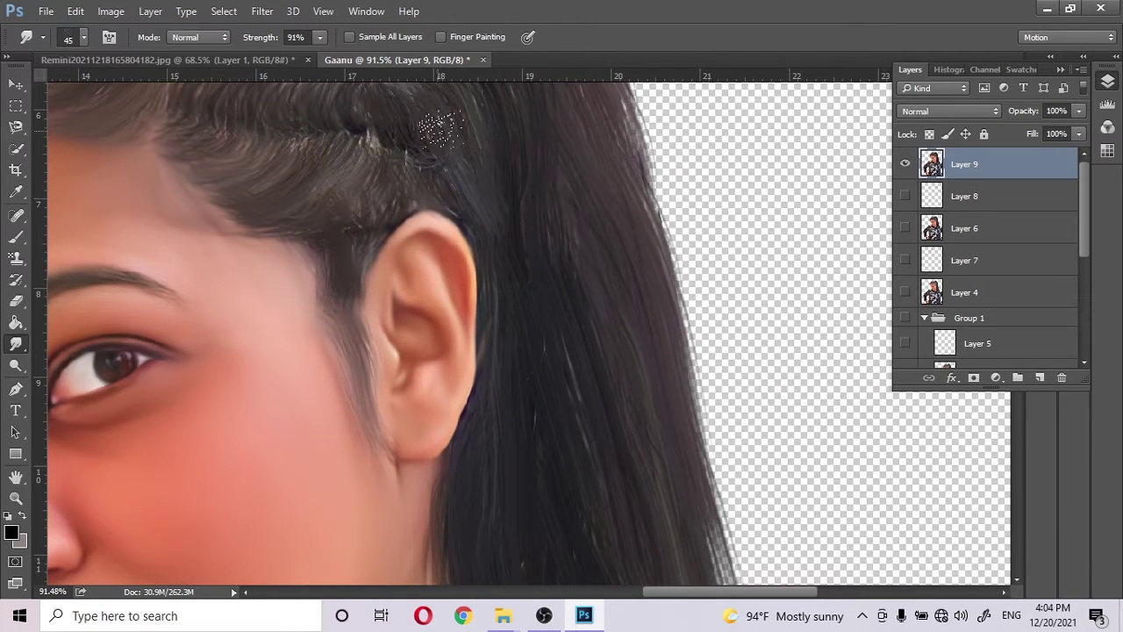
pyautogui.scroll(-1, 544, 307)
pyautogui.scroll(-6, 614, 474)
pyautogui.scroll(-4, 492, 438)
pyautogui.hscroll(2, 476, 421)
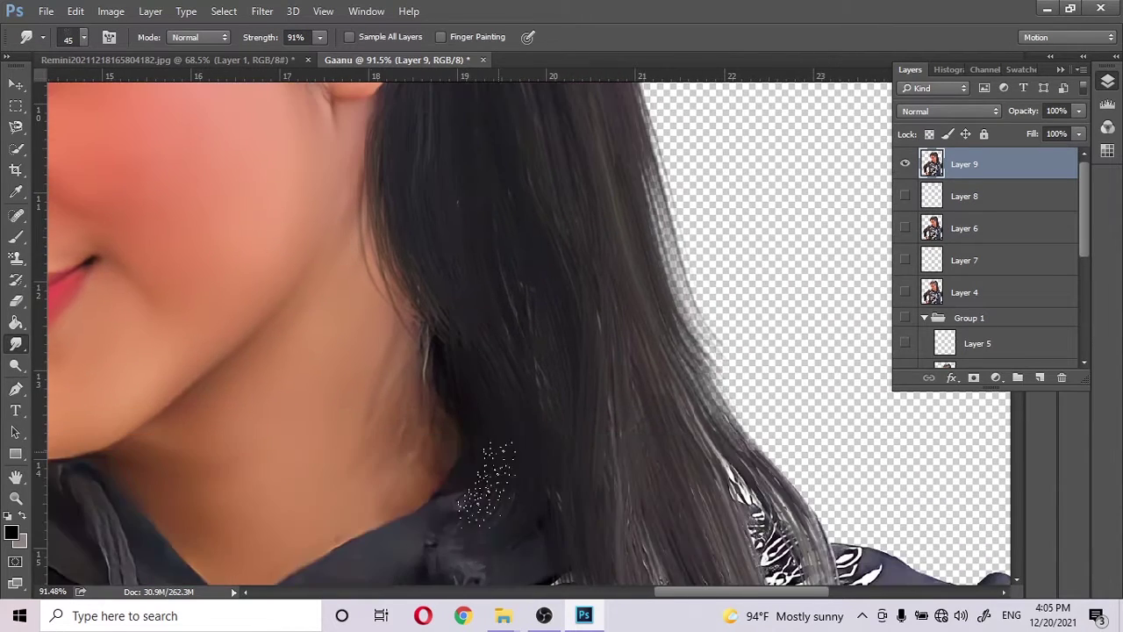
pyautogui.hscroll(1, 531, 386)
pyautogui.scroll(5, 570, 368)
pyautogui.scroll(-5, 570, 369)
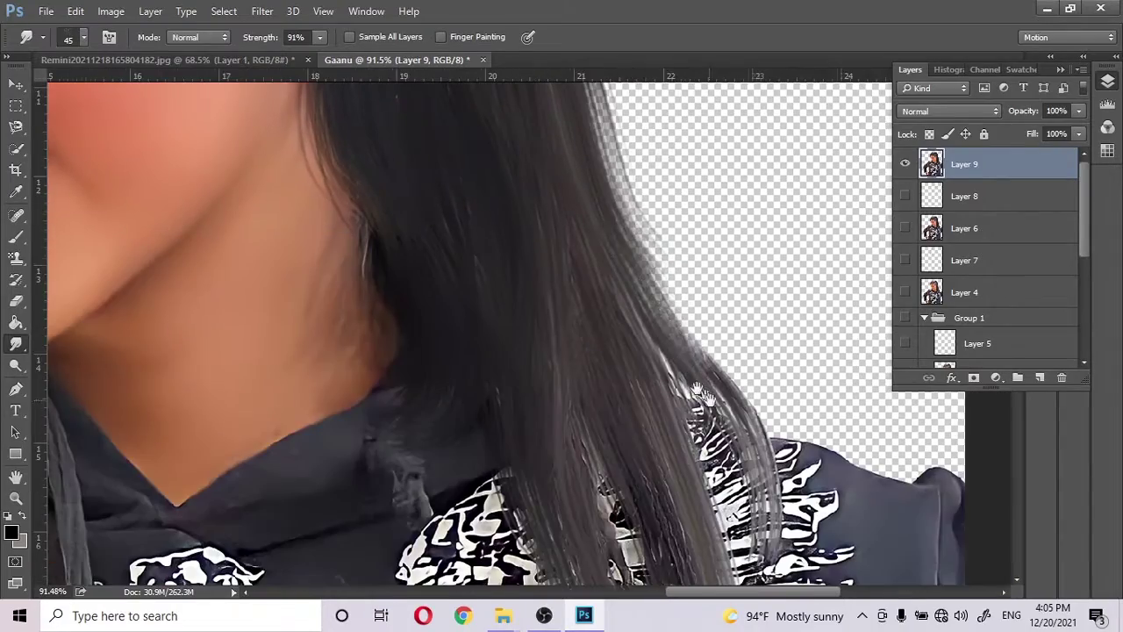
pyautogui.scroll(-3, 570, 368)
pyautogui.scroll(-3, 658, 386)
pyautogui.scroll(3, 614, 395)
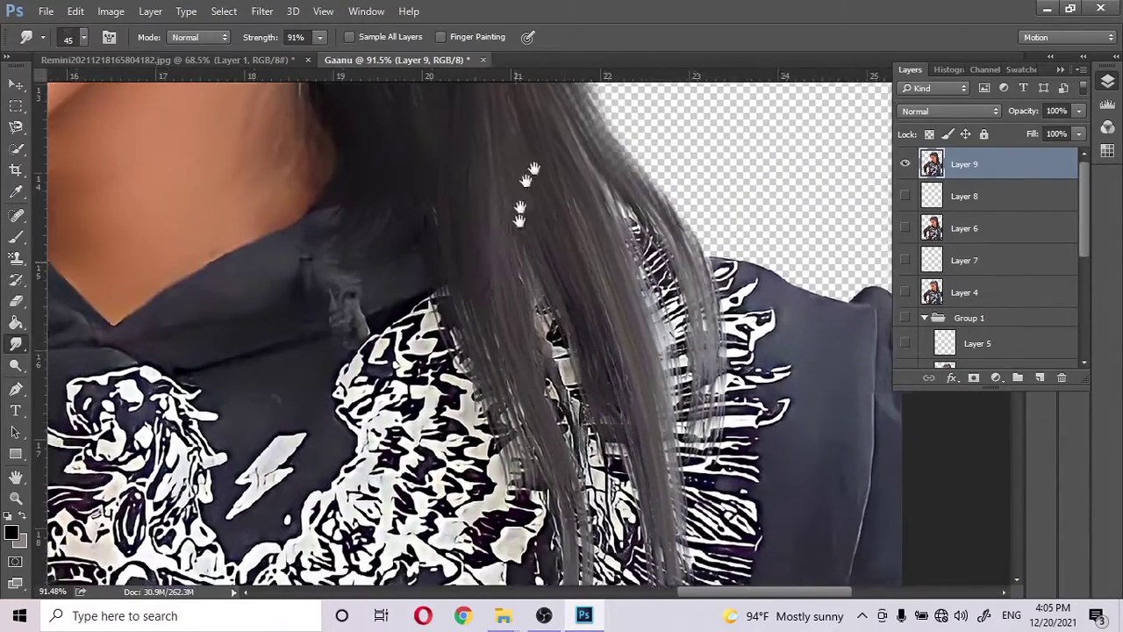
pyautogui.scroll(-8, 557, 412)
pyautogui.hscroll(1, 557, 412)
pyautogui.scroll(-5, 489, 201)
pyautogui.scroll(1, 527, 264)
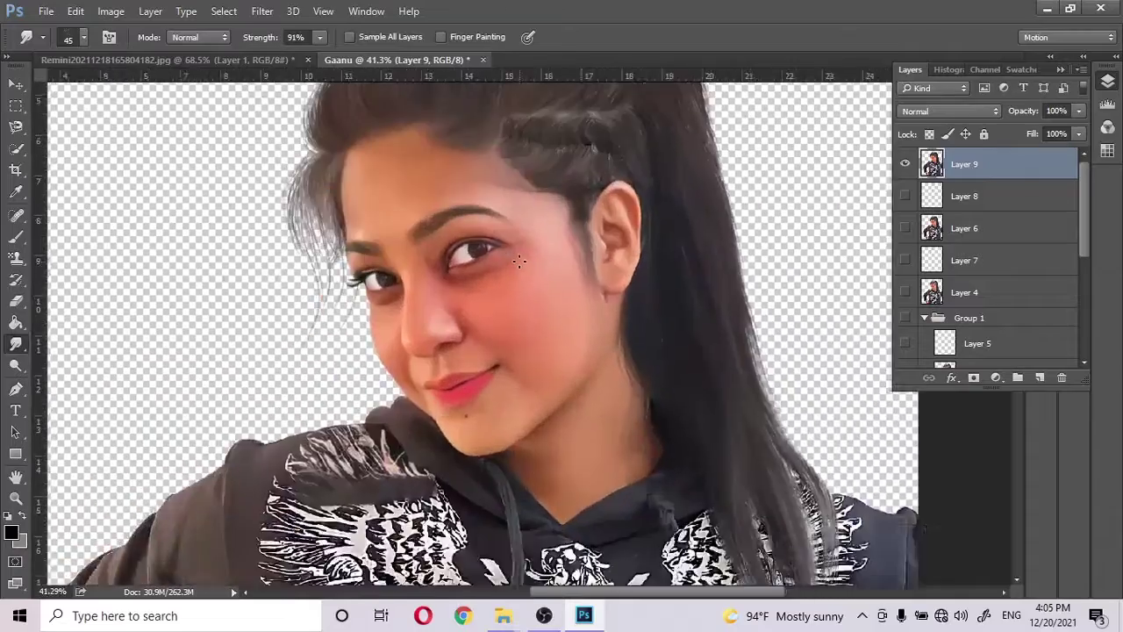
pyautogui.scroll(-2, 531, 267)
# - Smear the sleeve and left side of the hoodie print with a size-100 smudge brush
pyautogui.scroll(3, 395, 489)
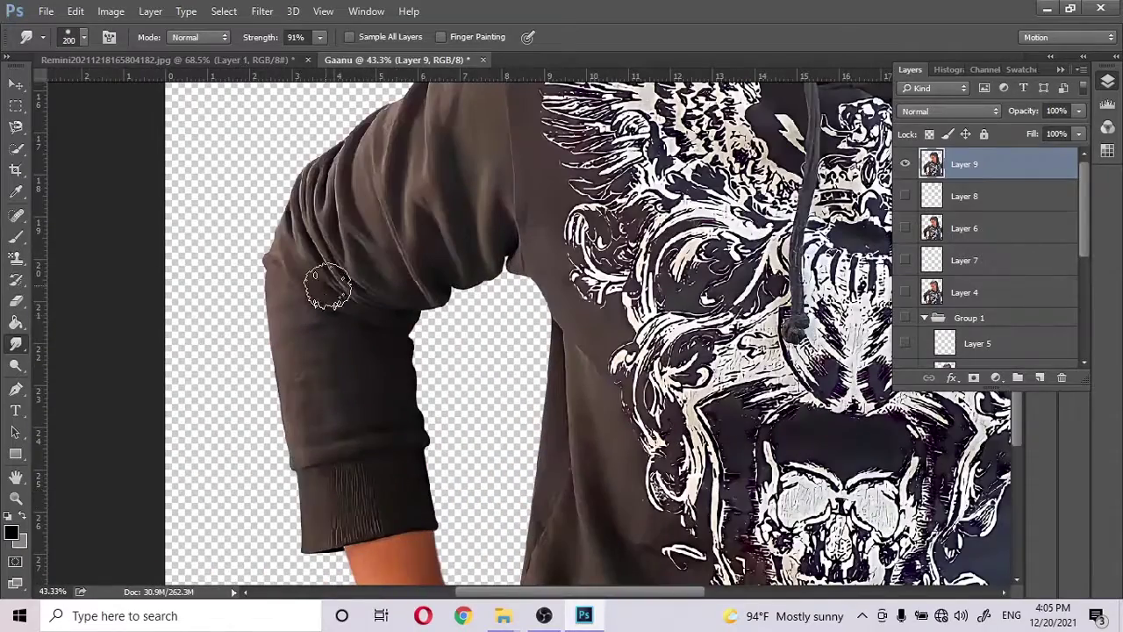
pyautogui.press('[')
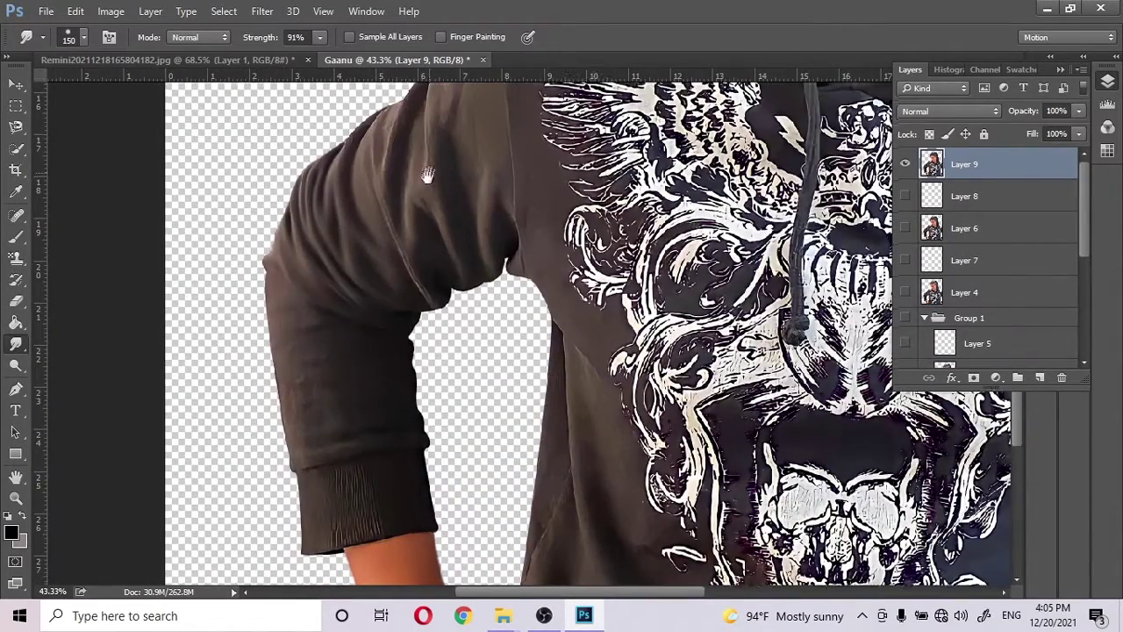
pyautogui.scroll(2, 431, 268)
pyautogui.scroll(-2, 424, 379)
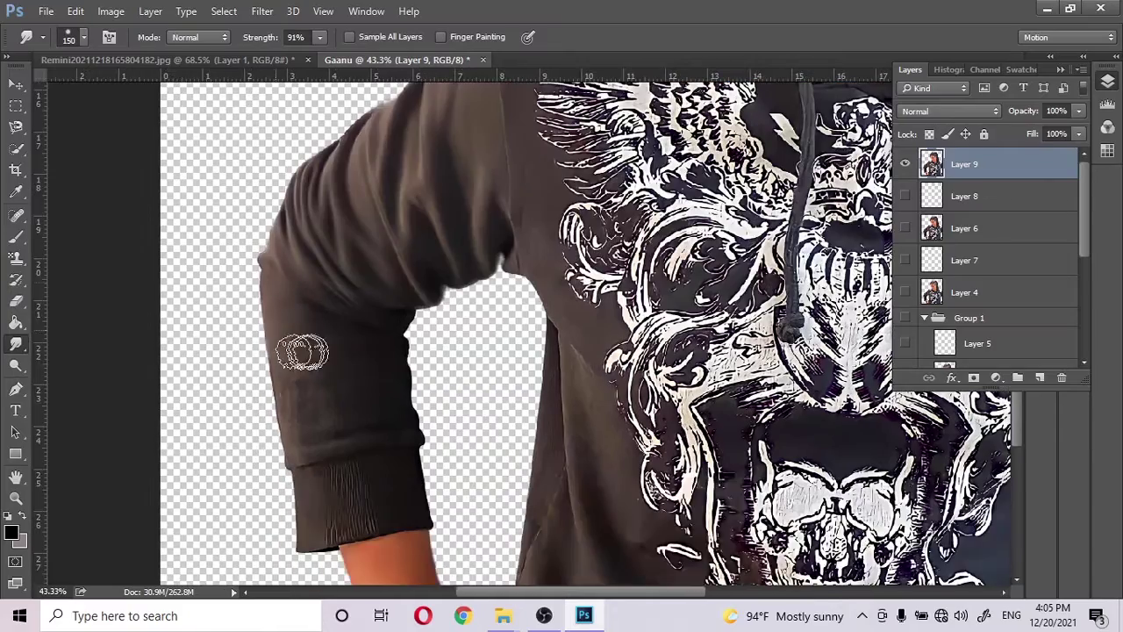
pyautogui.scroll(-2, 307, 431)
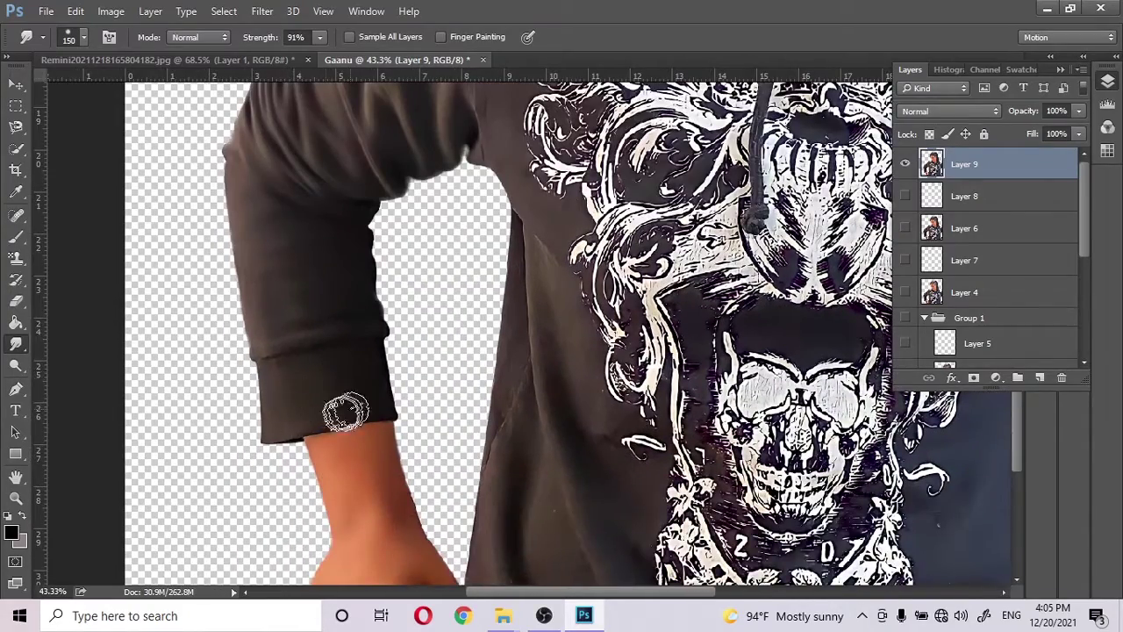
pyautogui.scroll(5, 364, 377)
pyautogui.hscroll(3, 364, 377)
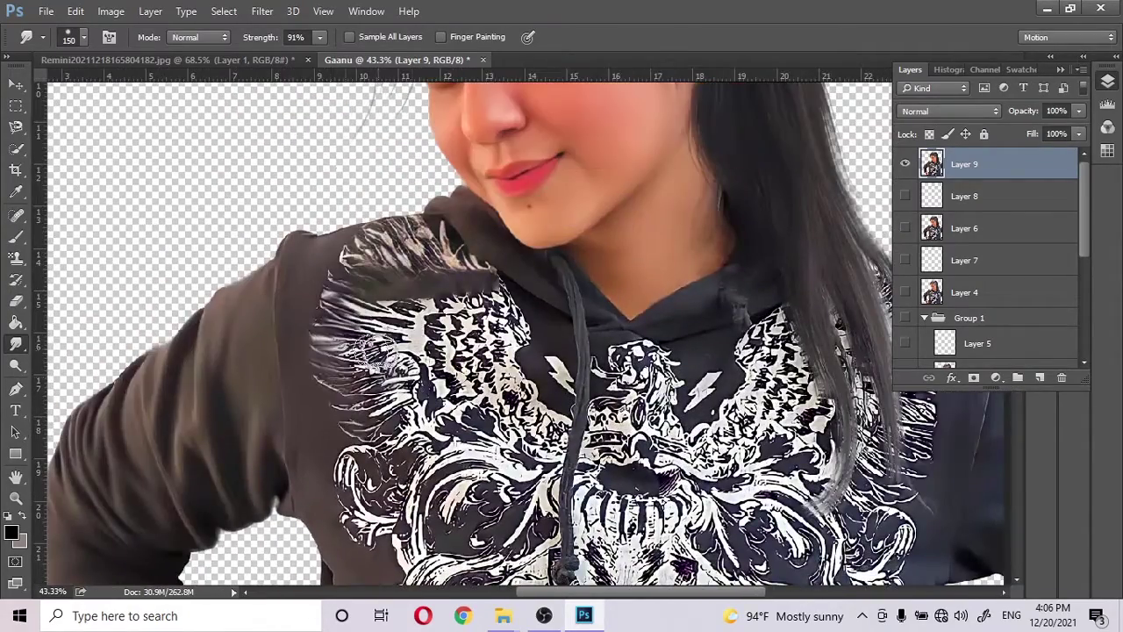
pyautogui.scroll(5, 628, 269)
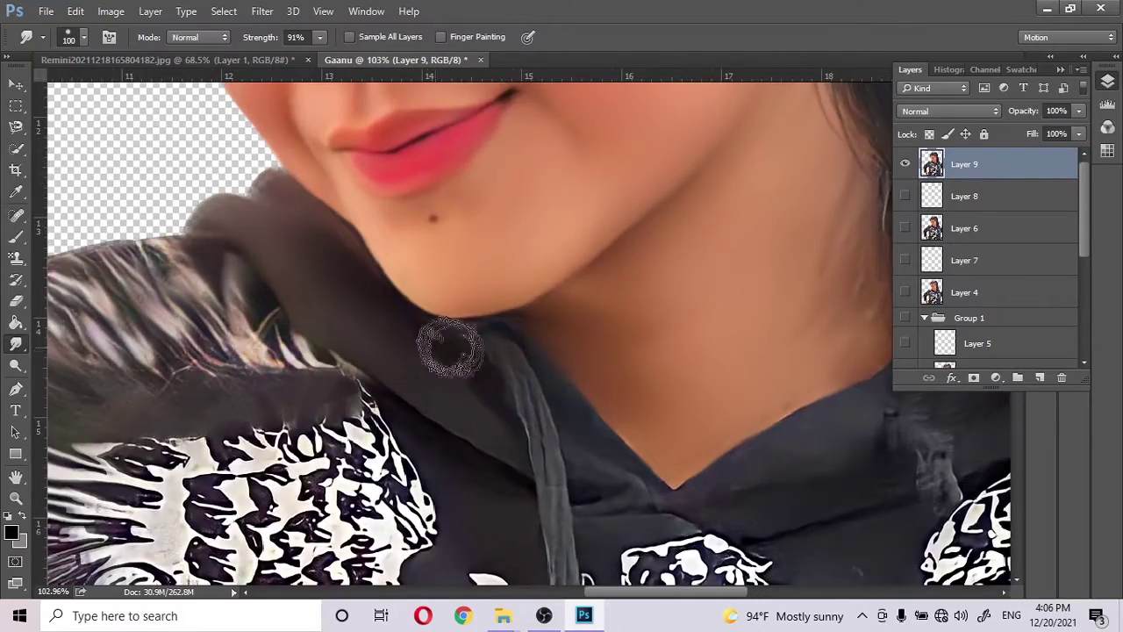
pyautogui.scroll(-2, 449, 349)
pyautogui.hscroll(1, 430, 350)
pyautogui.press(']')
pyautogui.press(']')
pyautogui.press(']')
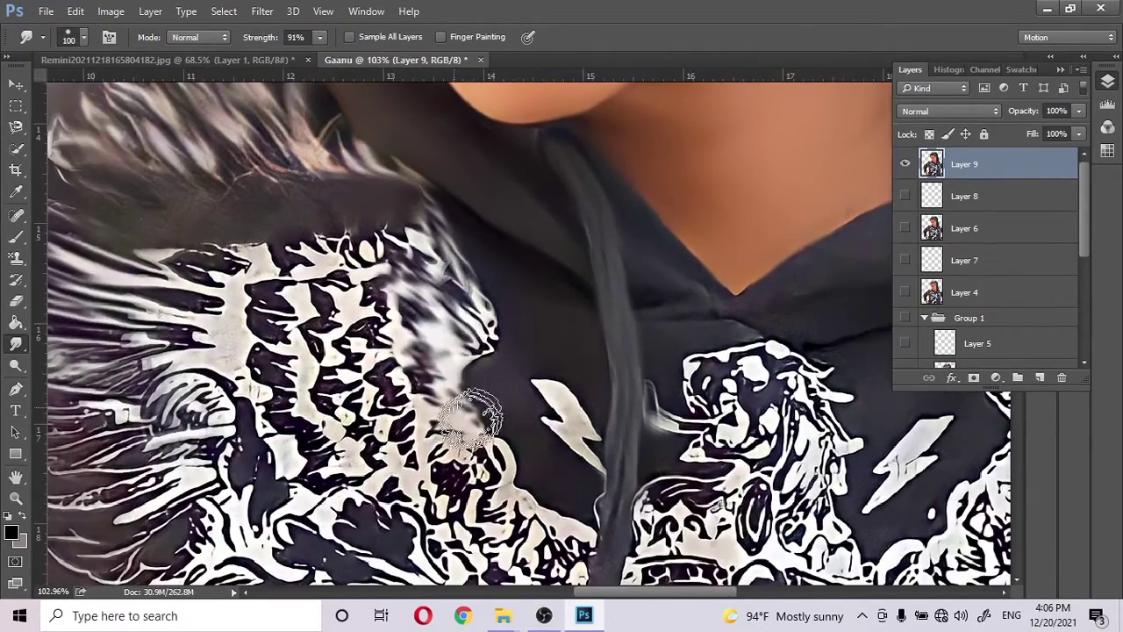
pyautogui.moveTo(546, 397)
pyautogui.mouseDown()
pyautogui.moveTo(378, 360)
pyautogui.moveTo(413, 238)
pyautogui.mouseUp()
pyautogui.scroll(-2, 414, 238)
pyautogui.hscroll(-4, 413, 237)
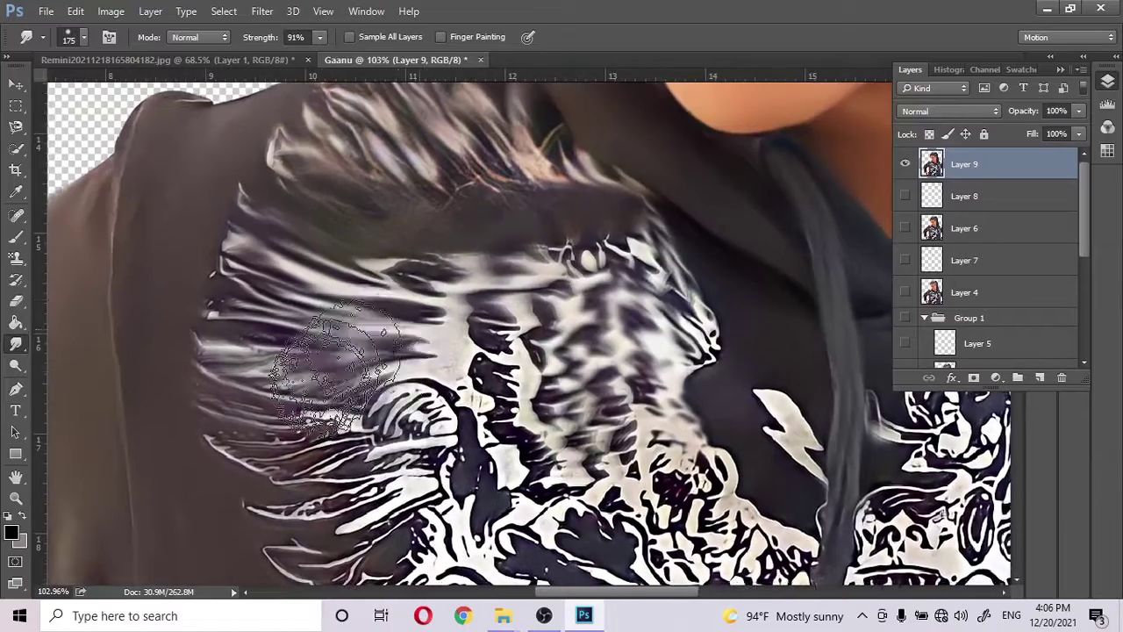
pyautogui.hscroll(4, 615, 307)
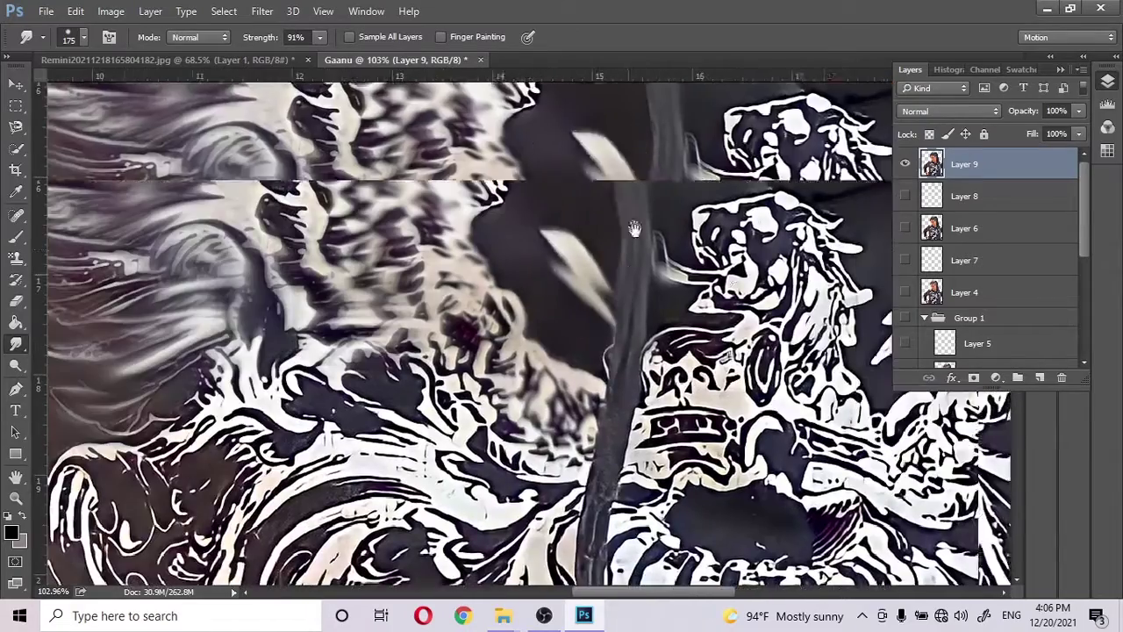
pyautogui.hscroll(4, 736, 254)
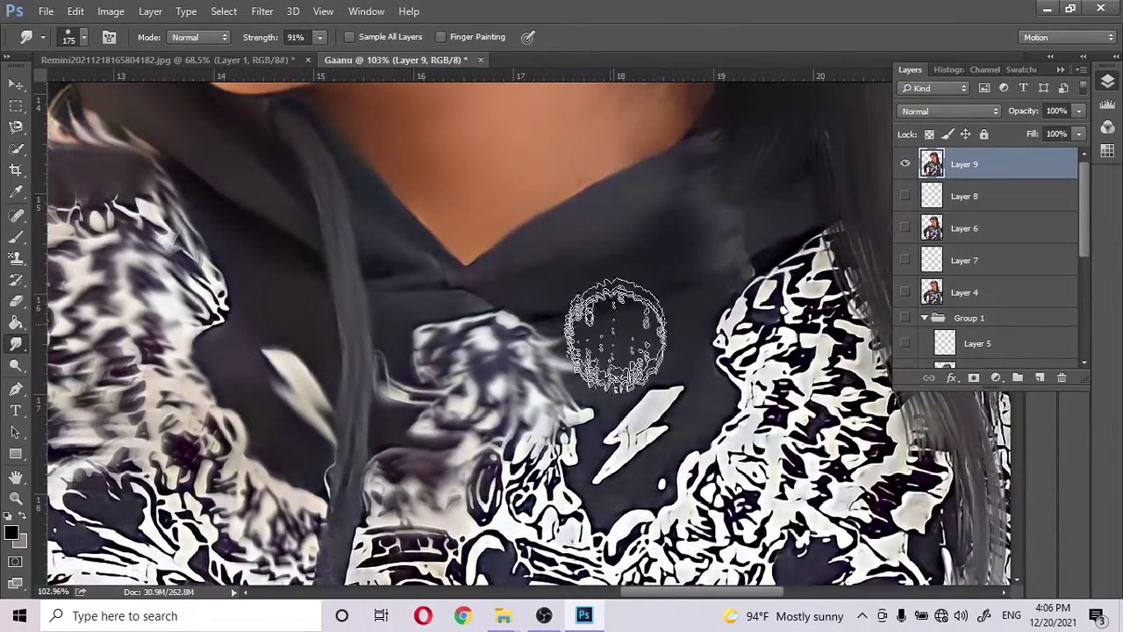
pyautogui.scroll(-2, 735, 255)
pyautogui.hscroll(4, 711, 258)
pyautogui.scroll(1, 706, 255)
pyautogui.hscroll(1, 706, 254)
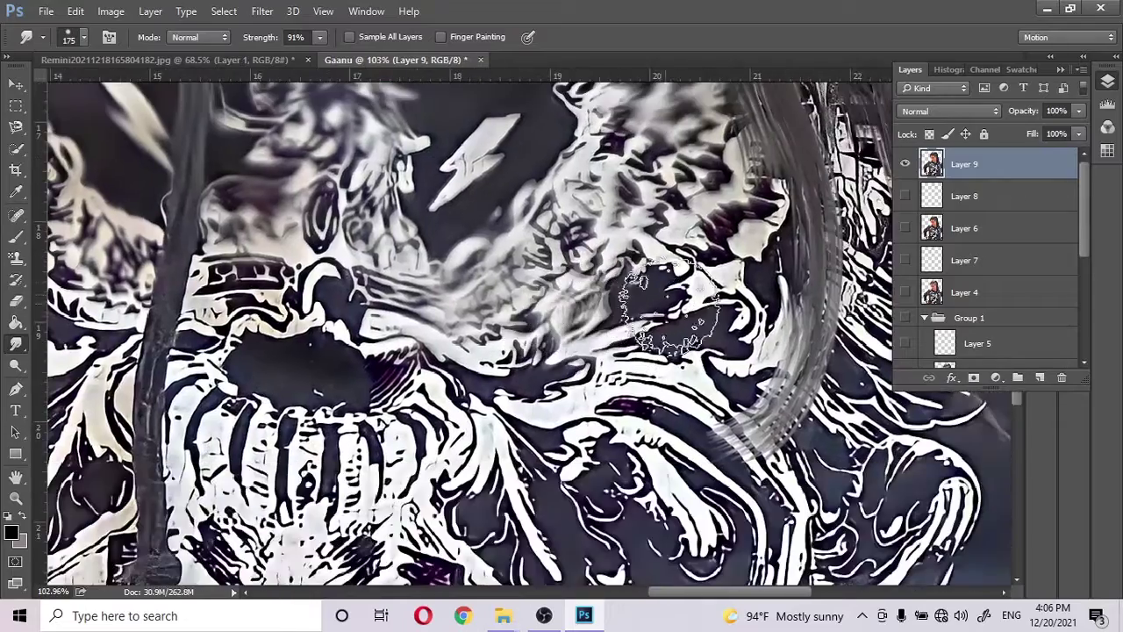
pyautogui.hscroll(2, 702, 307)
pyautogui.scroll(1, 702, 307)
pyautogui.hscroll(2, 691, 452)
pyautogui.scroll(1, 691, 452)
pyautogui.hscroll(3, 691, 452)
pyautogui.scroll(1, 713, 218)
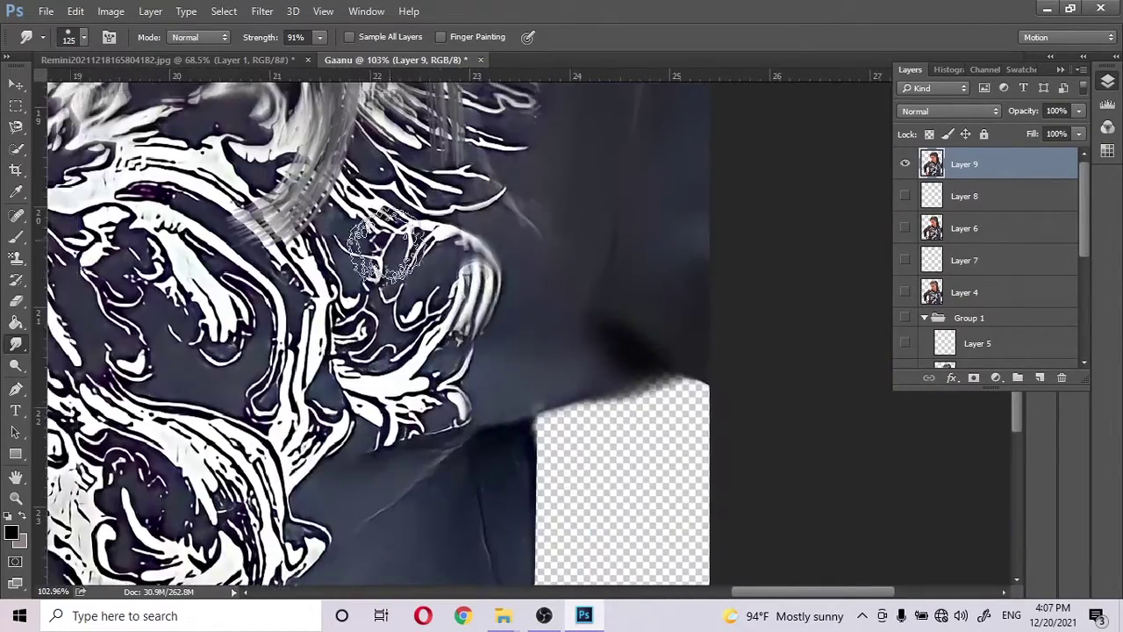
pyautogui.scroll(-3, 527, 344)
pyautogui.scroll(-5, 438, 368)
pyautogui.hscroll(-1, 438, 369)
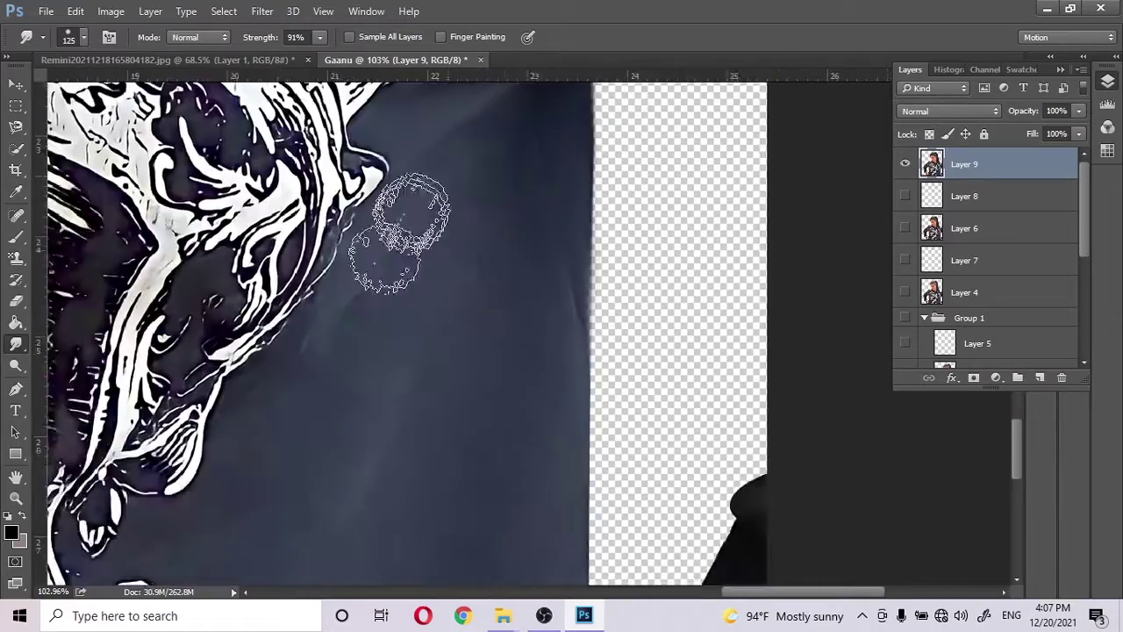
# - Swirl the collar and skull-and-wings print into soft strokes with a size-200 smudge brush
pyautogui.press(']')
pyautogui.press(']')
pyautogui.press(']')
pyautogui.scroll(-3, 413, 498)
pyautogui.hscroll(4, 413, 498)
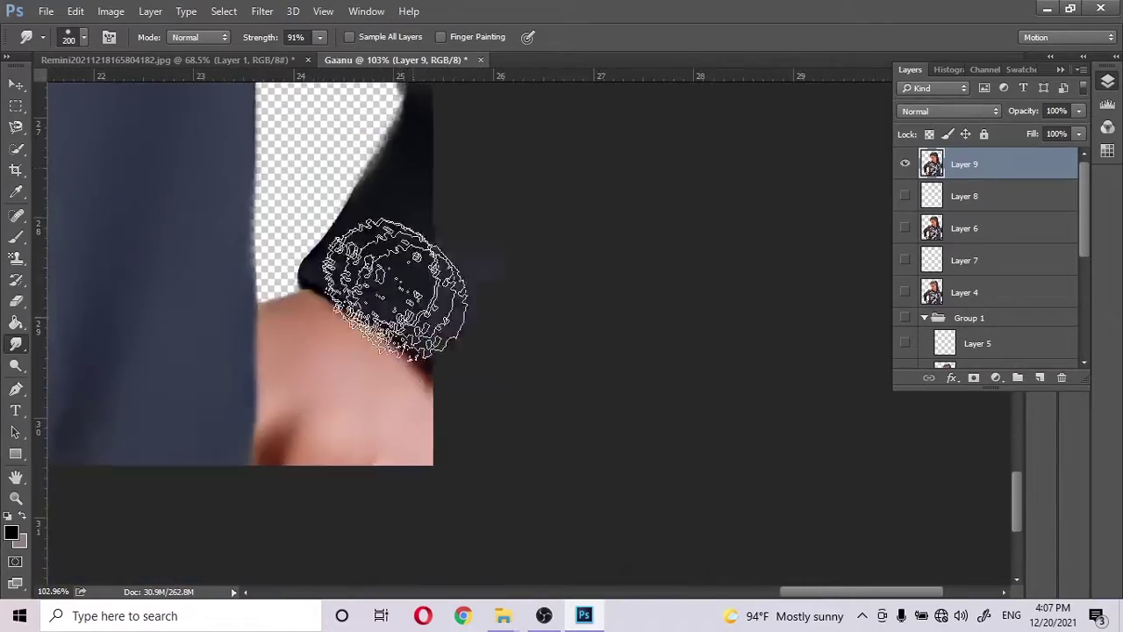
pyautogui.hscroll(-6, 539, 213)
pyautogui.scroll(2, 395, 421)
pyautogui.scroll(-1, 298, 413)
pyautogui.scroll(2, 297, 412)
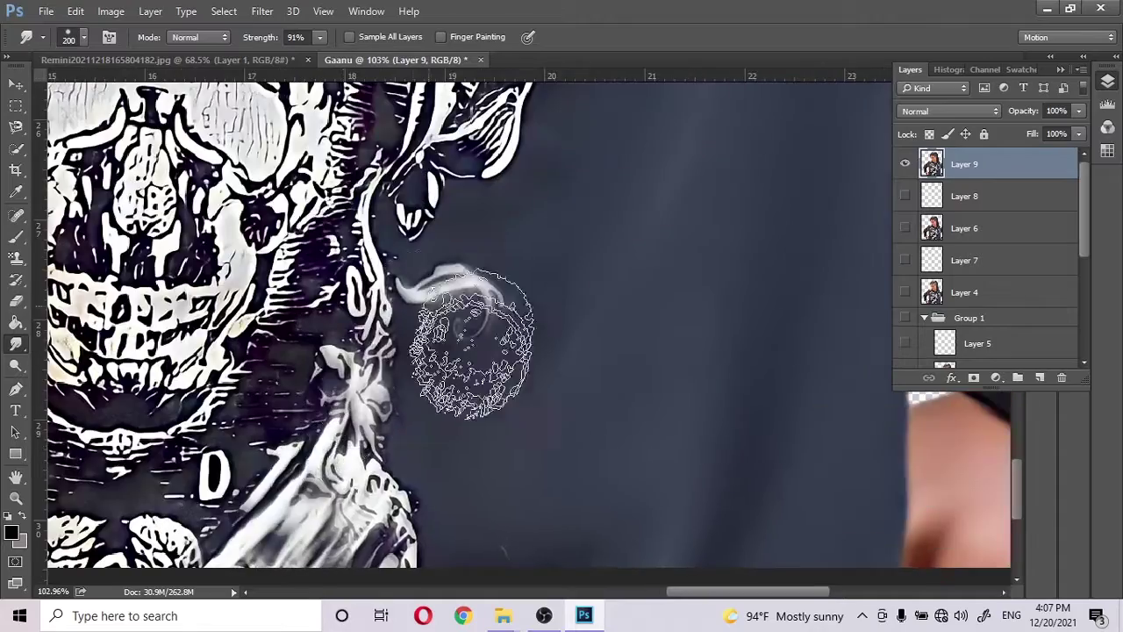
pyautogui.scroll(3, 464, 339)
pyautogui.hscroll(1, 464, 339)
pyautogui.scroll(2, 562, 237)
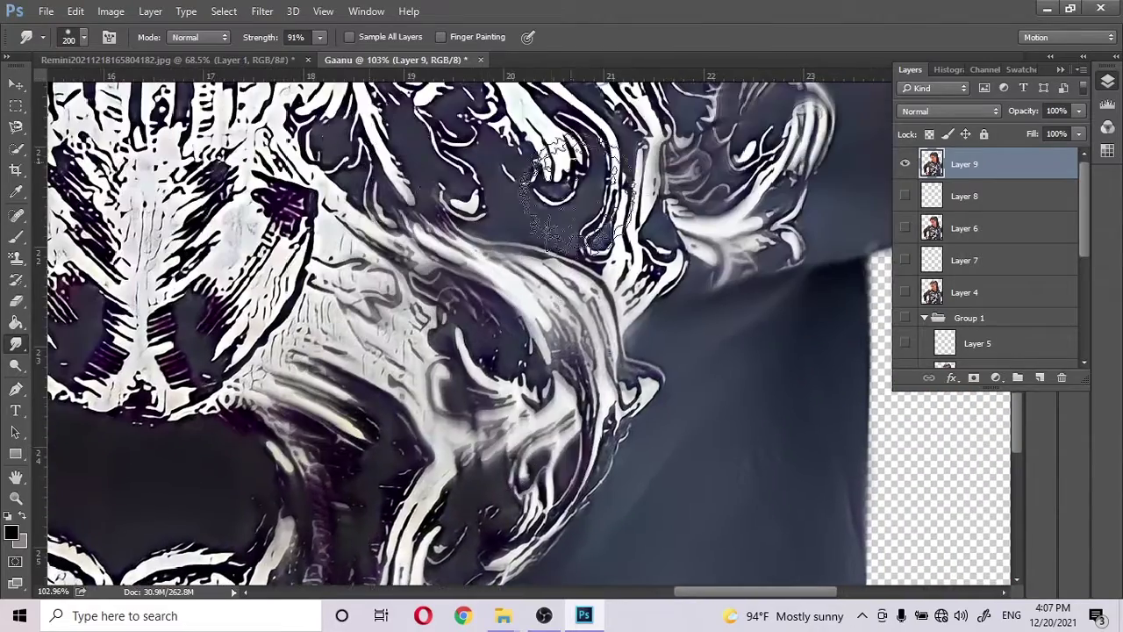
pyautogui.hscroll(-3, 439, 263)
pyautogui.scroll(2, 272, 290)
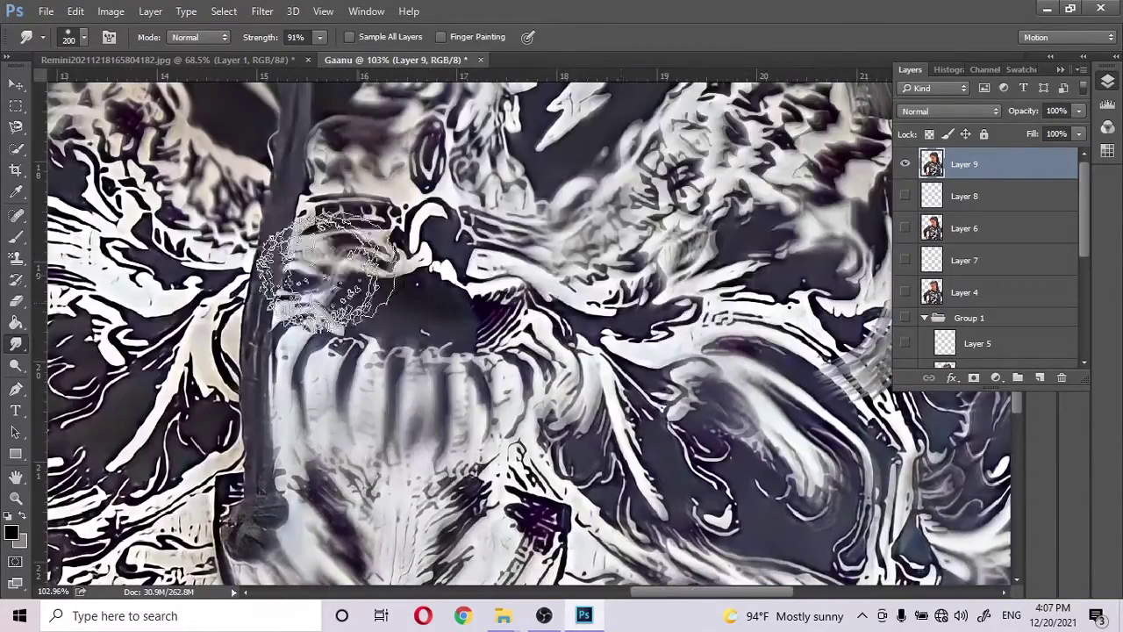
pyautogui.hscroll(-3, 272, 298)
pyautogui.hscroll(-3, 272, 334)
pyautogui.scroll(1, 272, 368)
pyautogui.scroll(-3, 272, 378)
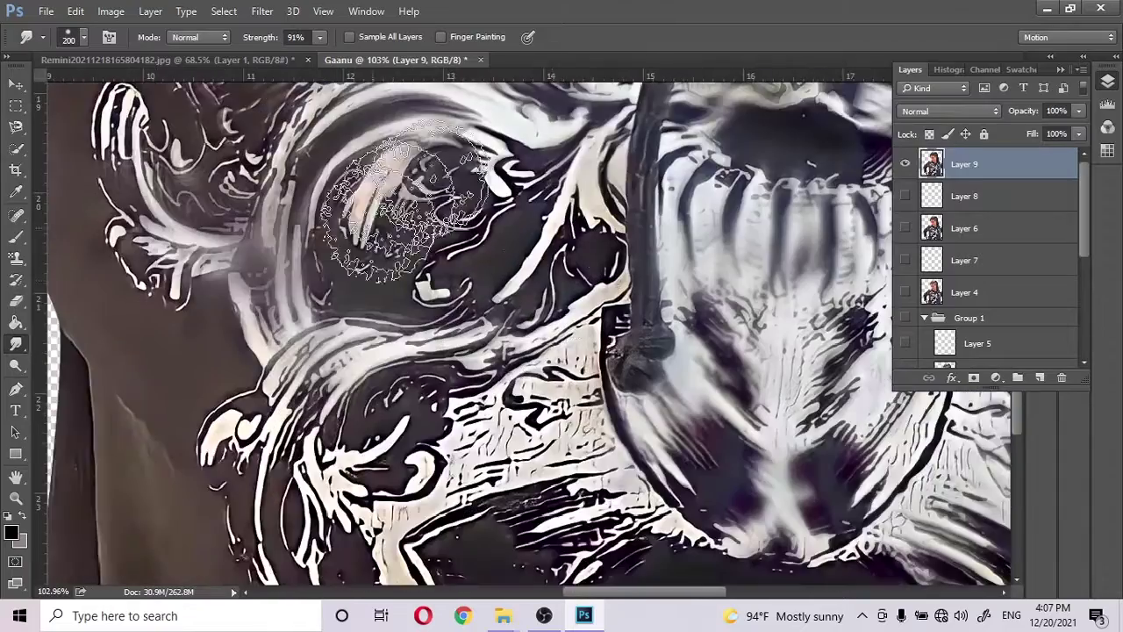
pyautogui.hscroll(1, 263, 386)
pyautogui.scroll(-1, 254, 395)
pyautogui.scroll(-3, 254, 395)
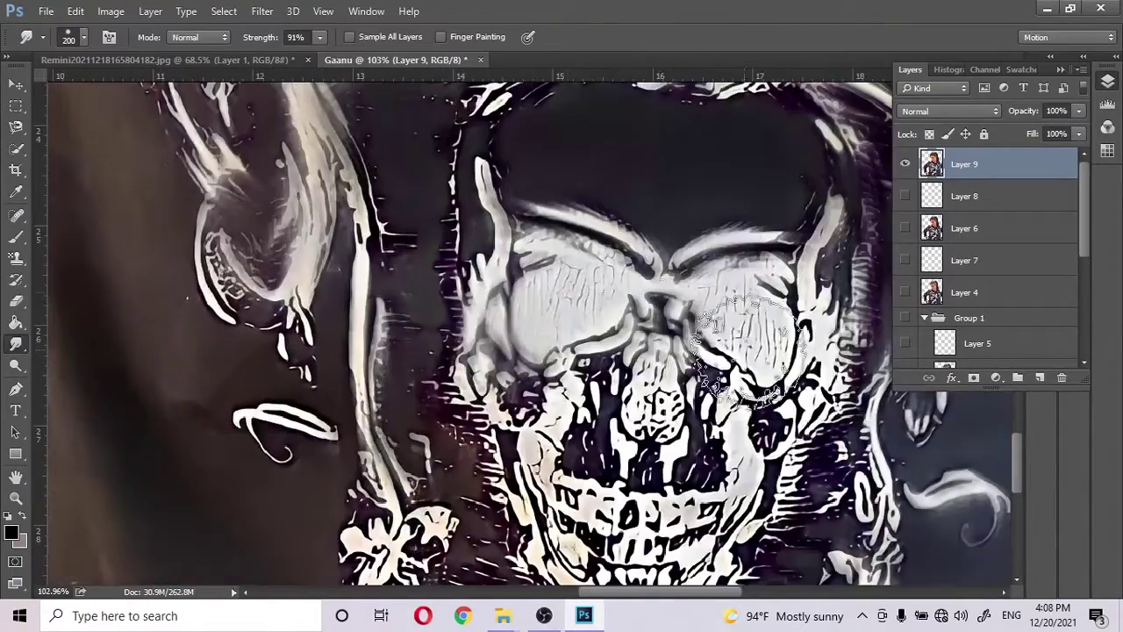
pyautogui.hscroll(3, 452, 391)
pyautogui.scroll(-2, 279, 312)
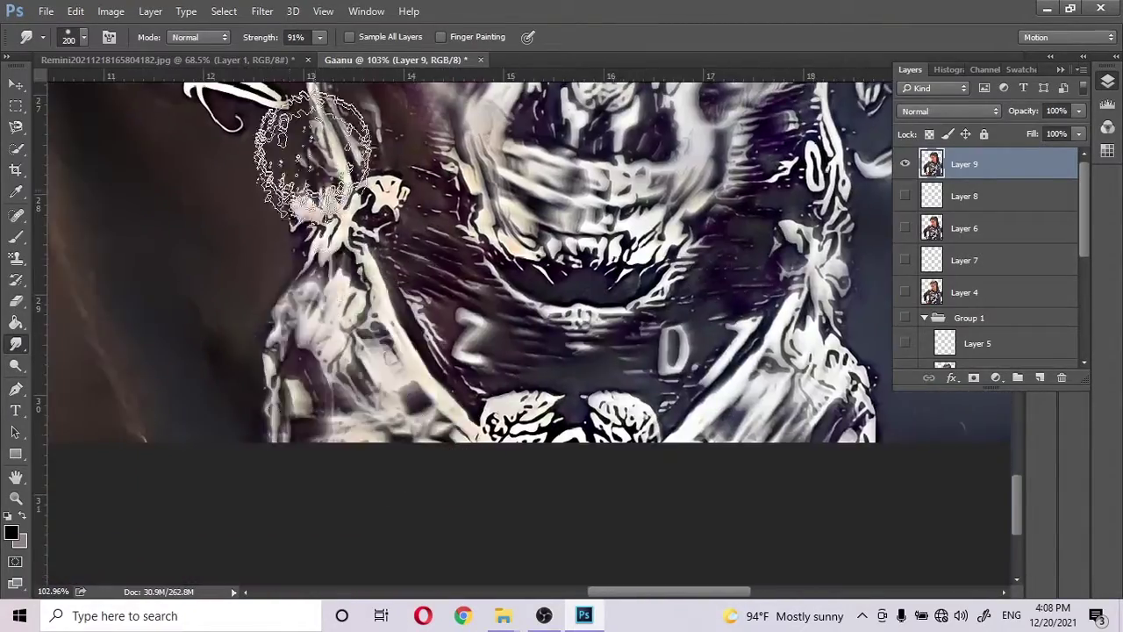
pyautogui.hscroll(-3, 394, 307)
pyautogui.scroll(2, 364, 476)
pyautogui.hscroll(-1, 238, 314)
pyautogui.scroll(1, 238, 314)
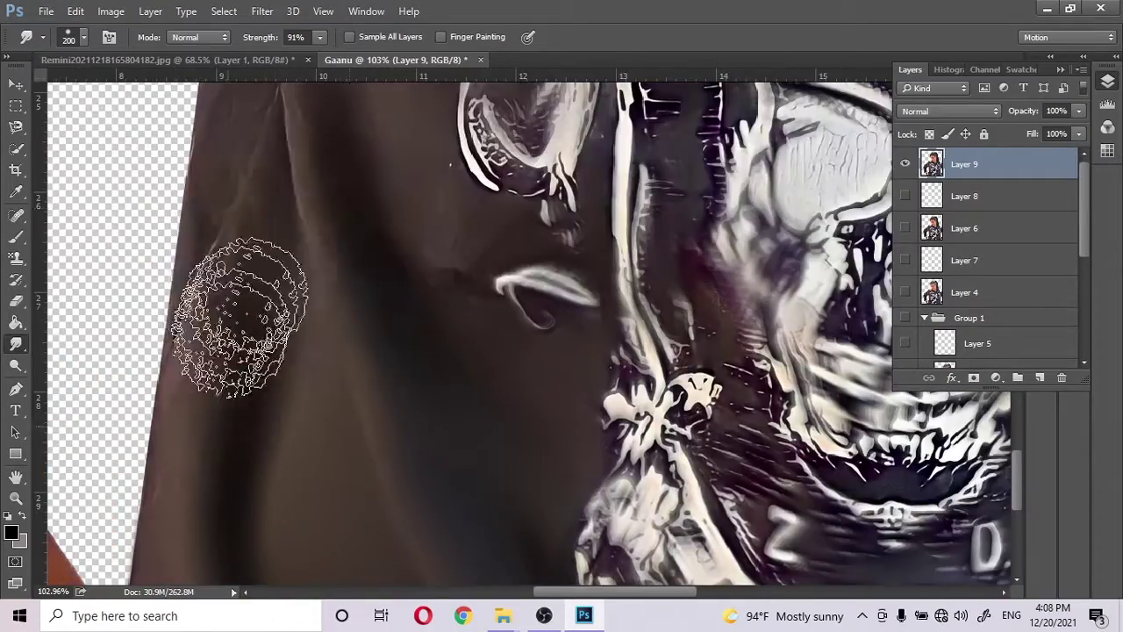
pyautogui.scroll(1, 401, 464)
pyautogui.scroll(1, 254, 431)
pyautogui.keyDown('alt'); pyautogui.scroll(-2, 339, 388); pyautogui.keyUp('alt')
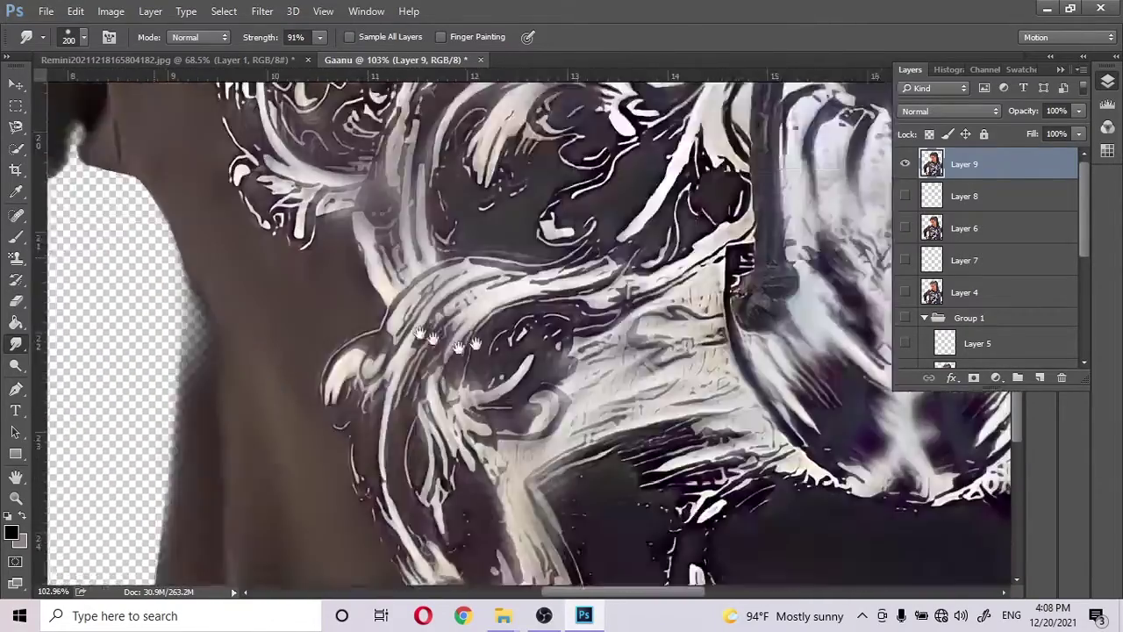
pyautogui.keyDown('alt'); pyautogui.scroll(-3, 395, 369); pyautogui.keyUp('alt')
pyautogui.keyDown('alt'); pyautogui.scroll(-3, 501, 347); pyautogui.keyUp('alt')
pyautogui.keyDown('alt'); pyautogui.scroll(1, 570, 303); pyautogui.keyUp('alt')
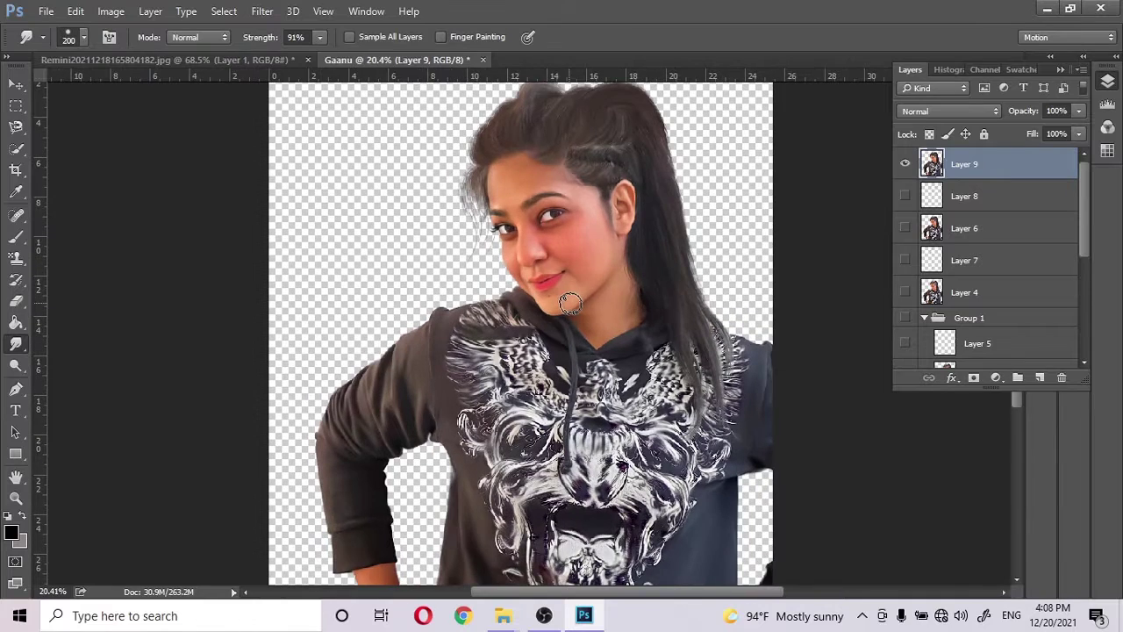
# - Add a new layer clipped to the portrait layer and set the paint colour to magenta ff00cc
pyautogui.click(1040, 377)
pyautogui.press('b')
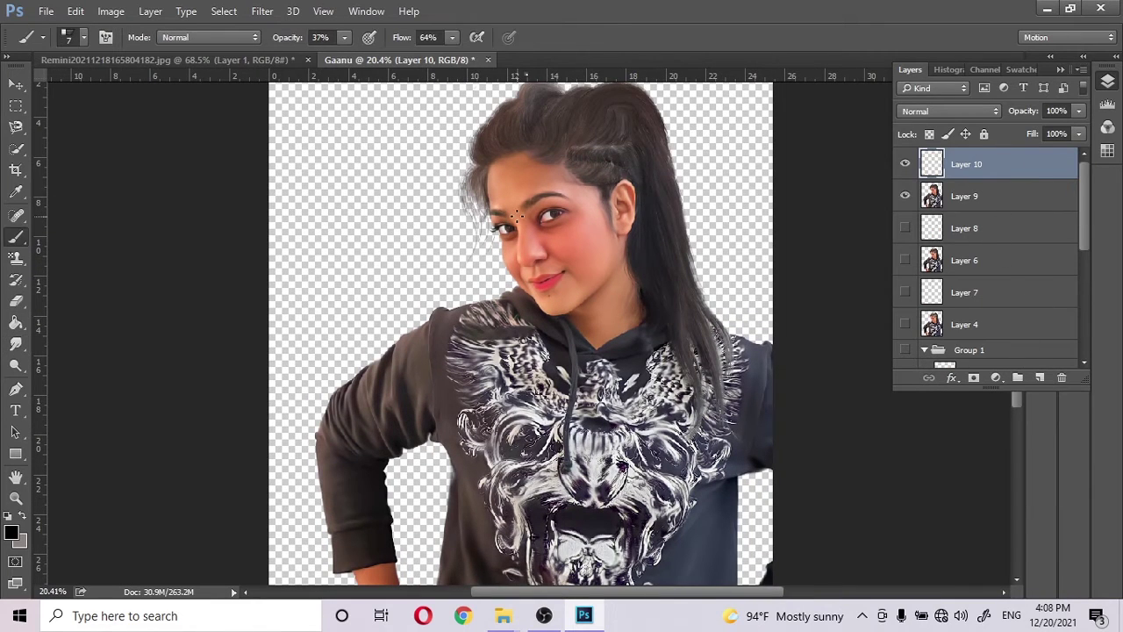
pyautogui.rightClick(518, 215)
pyautogui.keyDown('alt'); pyautogui.click(976, 180); pyautogui.keyUp('alt')
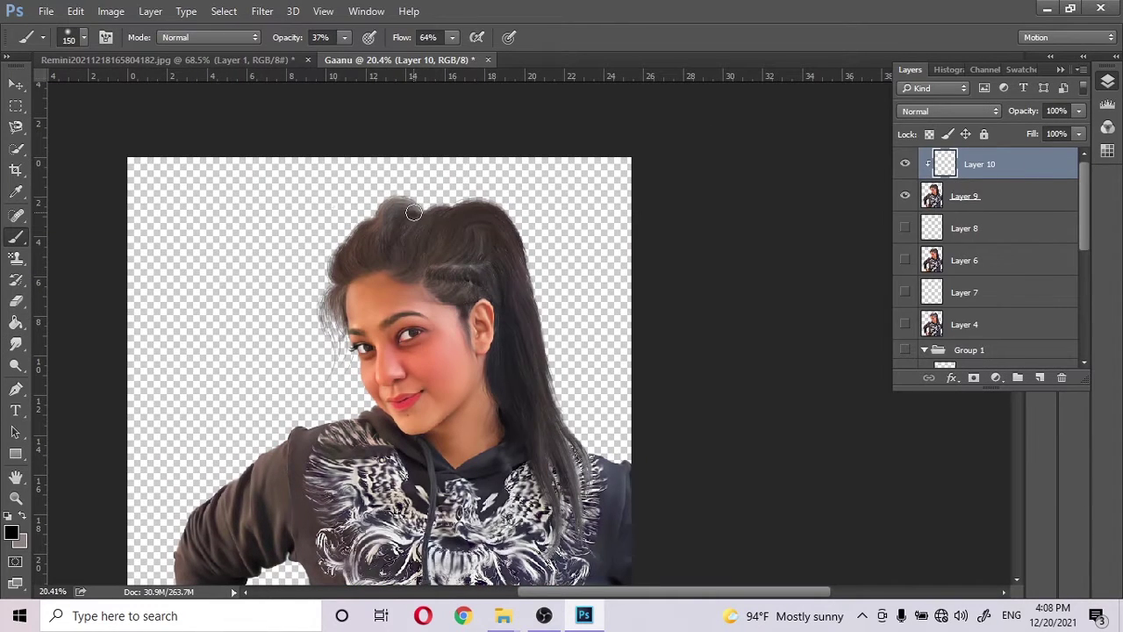
pyautogui.click(948, 111)
pyautogui.click(930, 419)
pyautogui.click(11, 533)
pyautogui.write('ff00cc')
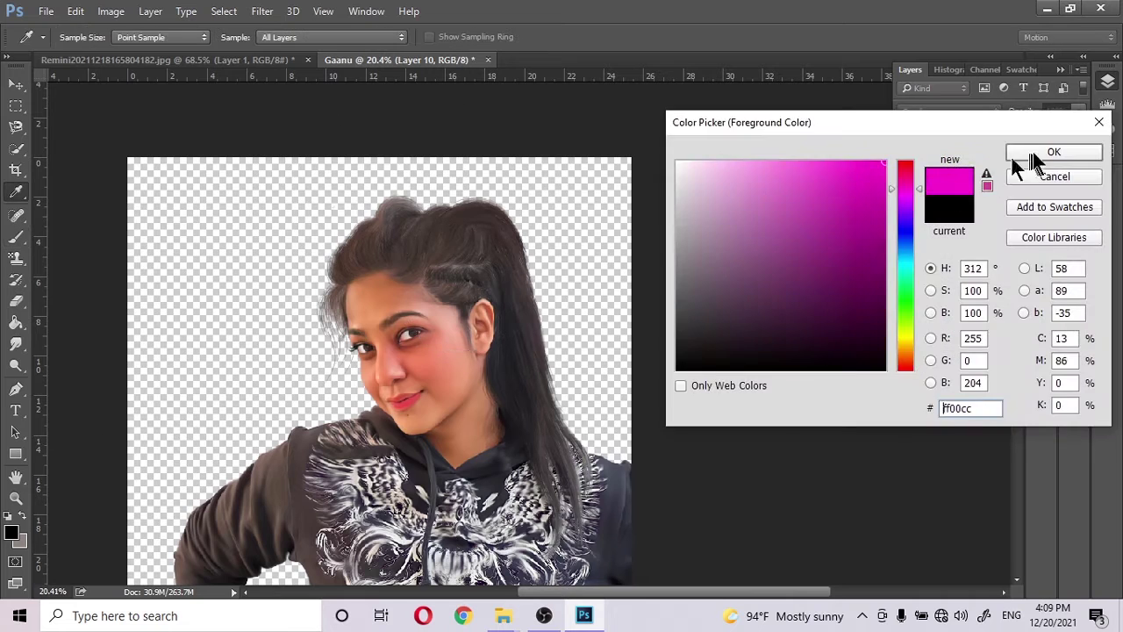
pyautogui.click(1031, 163)
# - Brush a magenta-purple tint across the hair crown at 37% opacity
pyautogui.click(905, 164)
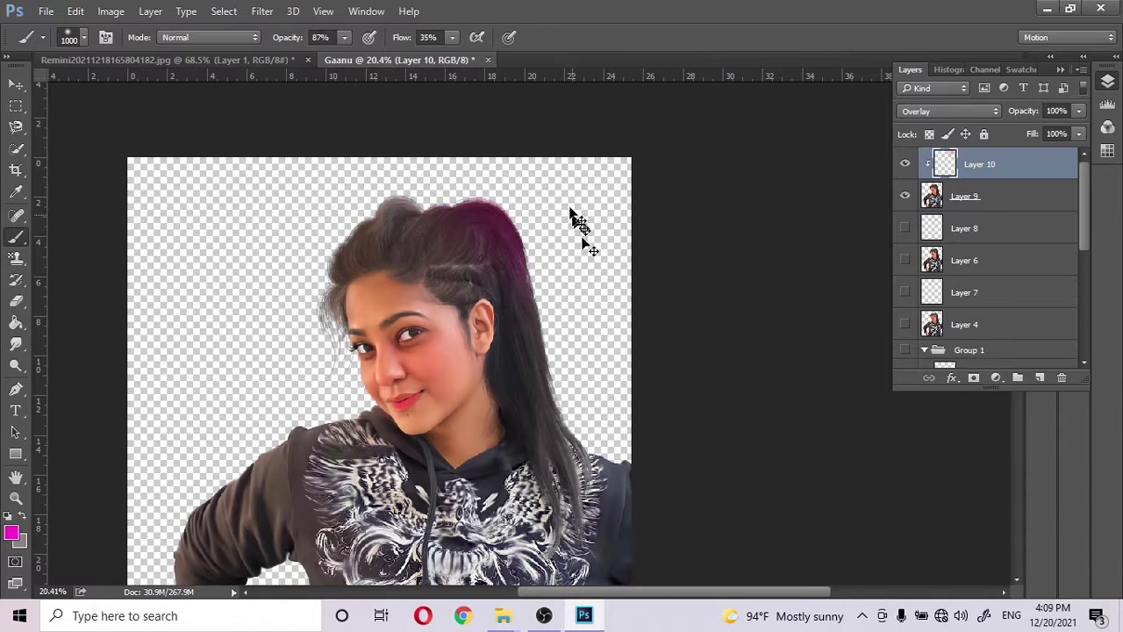
pyautogui.press('3')
pyautogui.press('7')
pyautogui.click(406, 192)
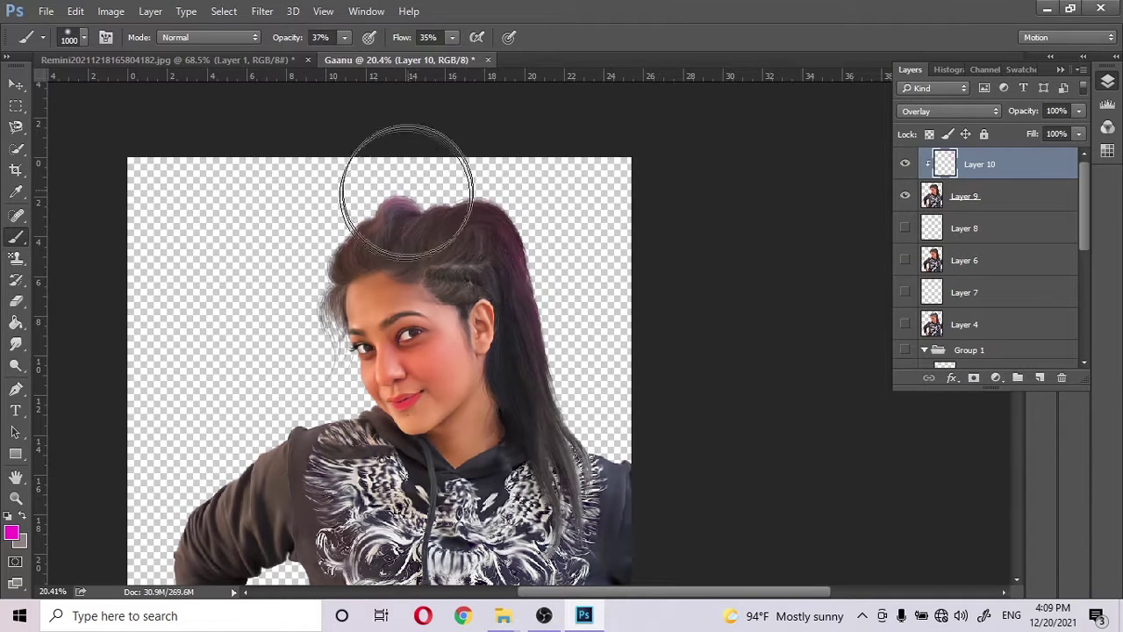
pyautogui.moveTo(406, 192); pyautogui.dragTo(556, 150)
# - Zoom in on the face and try dark grey and then teal as the paint colour
pyautogui.click(11, 531)
pyautogui.click(1045, 156)
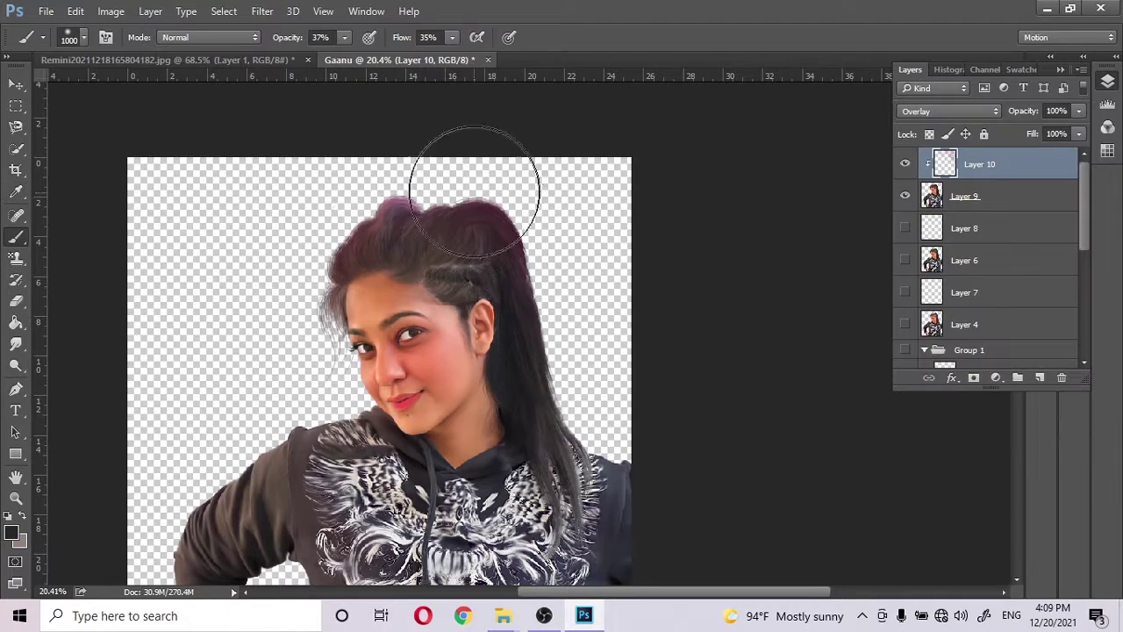
pyautogui.moveTo(131, 439)
pyautogui.mouseDown()
pyautogui.moveTo(219, 471)
pyautogui.moveTo(203, 487)
pyautogui.mouseUp()
pyautogui.click(12, 531)
pyautogui.click(906, 258)
pyautogui.click(874, 273)
pyautogui.click(1032, 151)
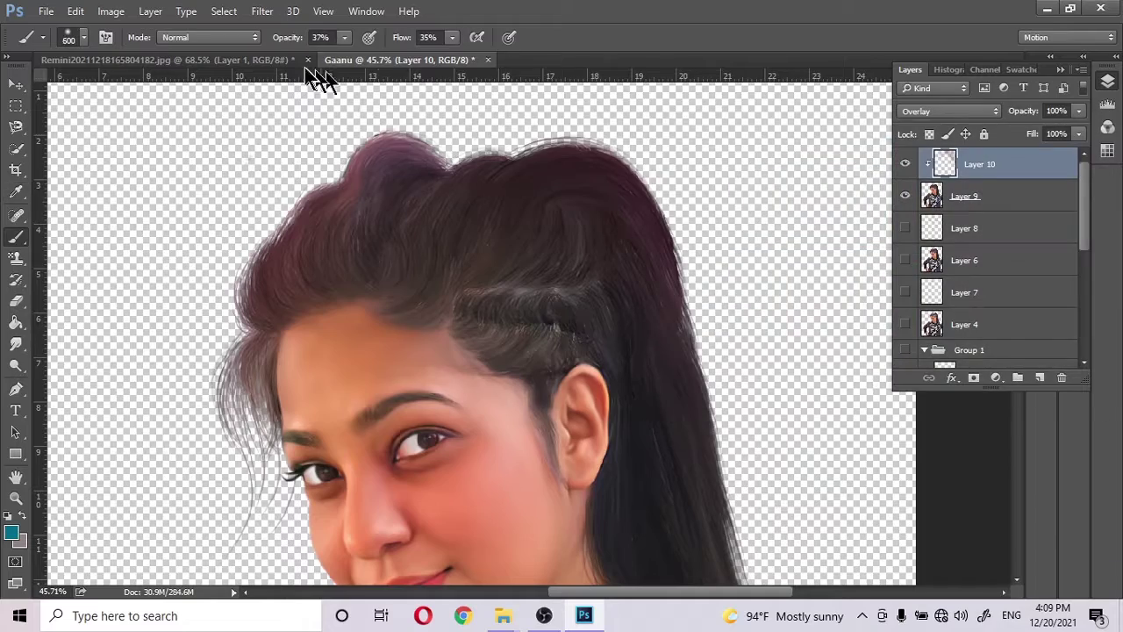
# - Shift the paint colour through olive yellow to bright yellow
pyautogui.moveTo(595, 191); pyautogui.dragTo(573, 206)
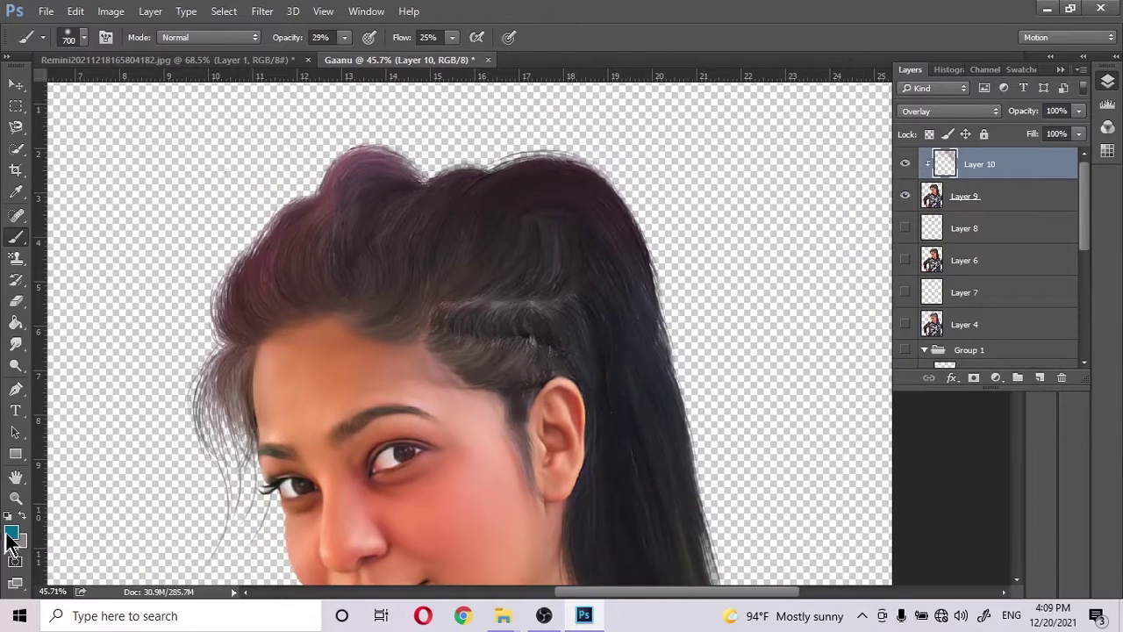
pyautogui.click(11, 532)
pyautogui.click(904, 343)
pyautogui.click(884, 173)
# - Enlarge the brush and adjust its opacity
pyautogui.press('Return')
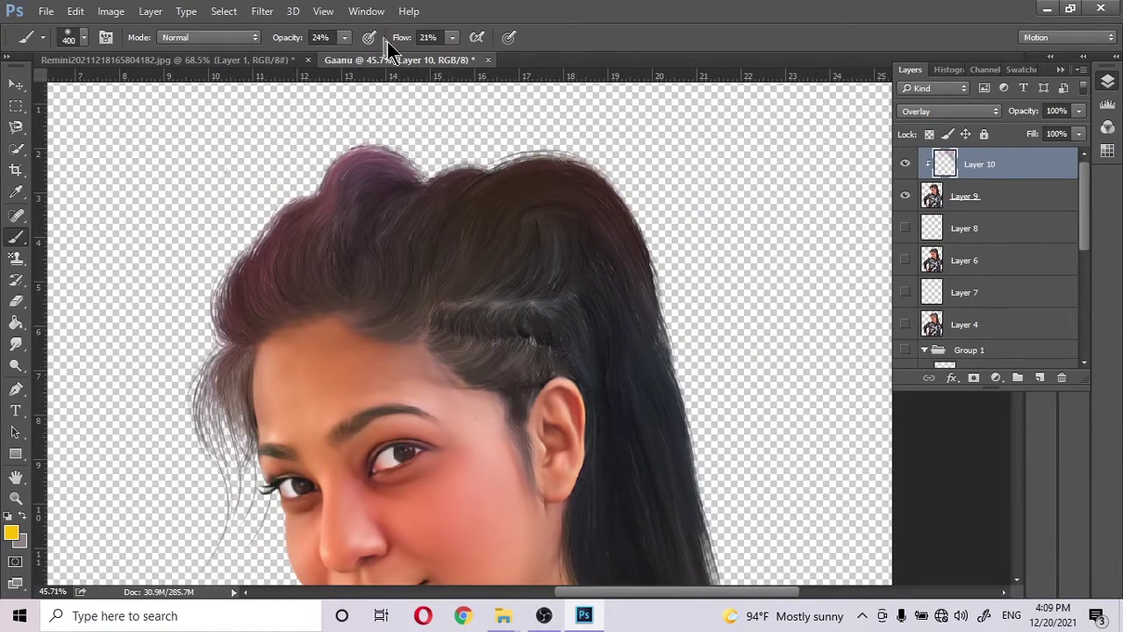
pyautogui.press(']')
pyautogui.press(']')
pyautogui.press(']')
pyautogui.scroll(-3, 527, 263)
pyautogui.scroll(3, 363, 263)
pyautogui.scroll(-3, 668, 152)
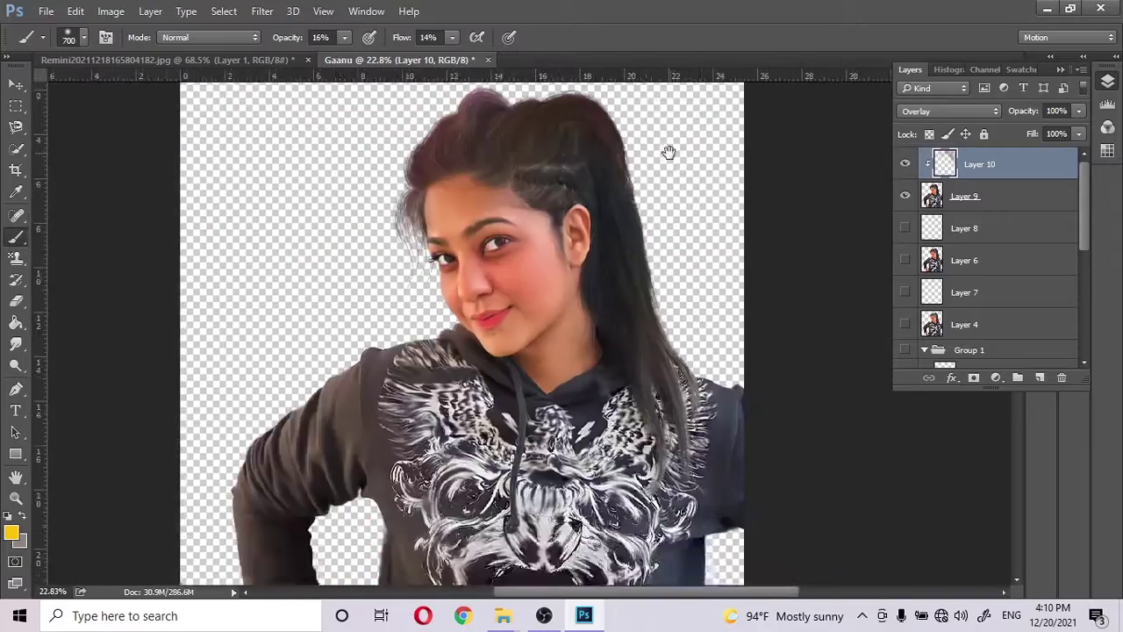
pyautogui.scroll(-1, 669, 153)
pyautogui.scroll(2, 602, 213)
pyautogui.scroll(2, 301, 188)
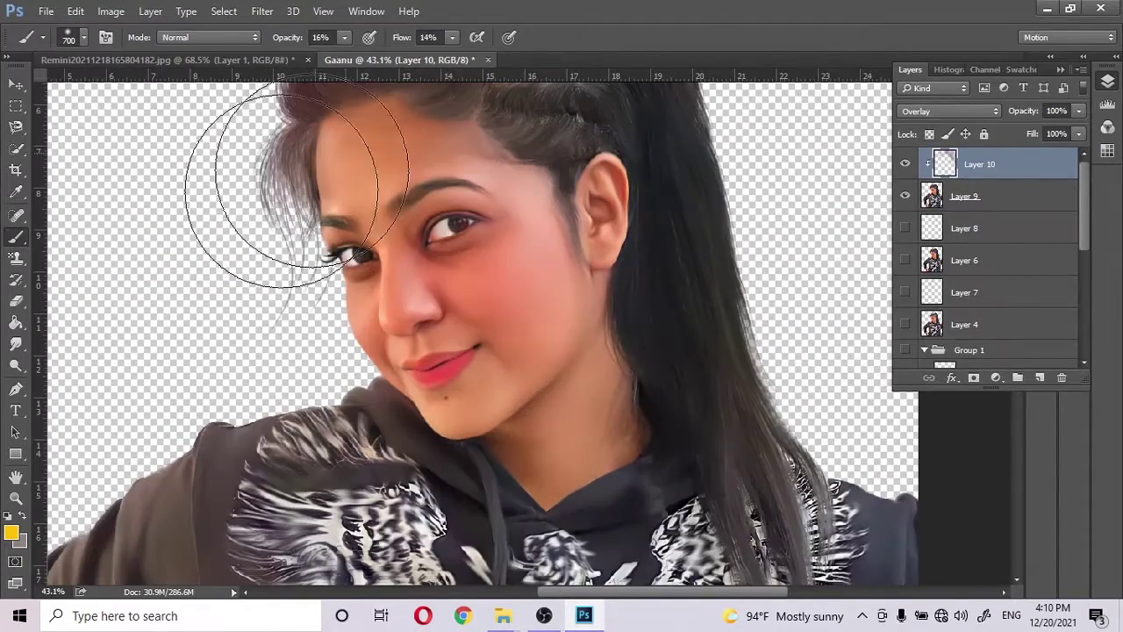
# - Paint red warmth onto the cheeks and face
pyautogui.click(11, 531)
pyautogui.click(907, 163)
pyautogui.click(1053, 151)
pyautogui.moveTo(575, 326); pyautogui.dragTo(439, 238)
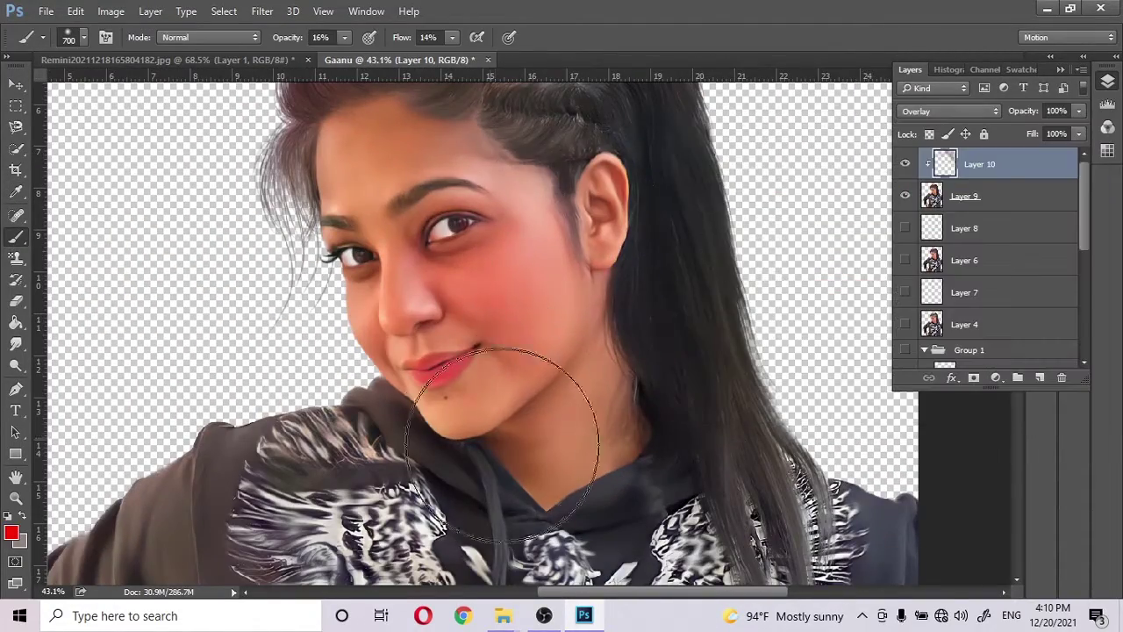
# - Switch the paint colour back to yellow and select the earlier working layers
pyautogui.click(11, 532)
pyautogui.click(904, 338)
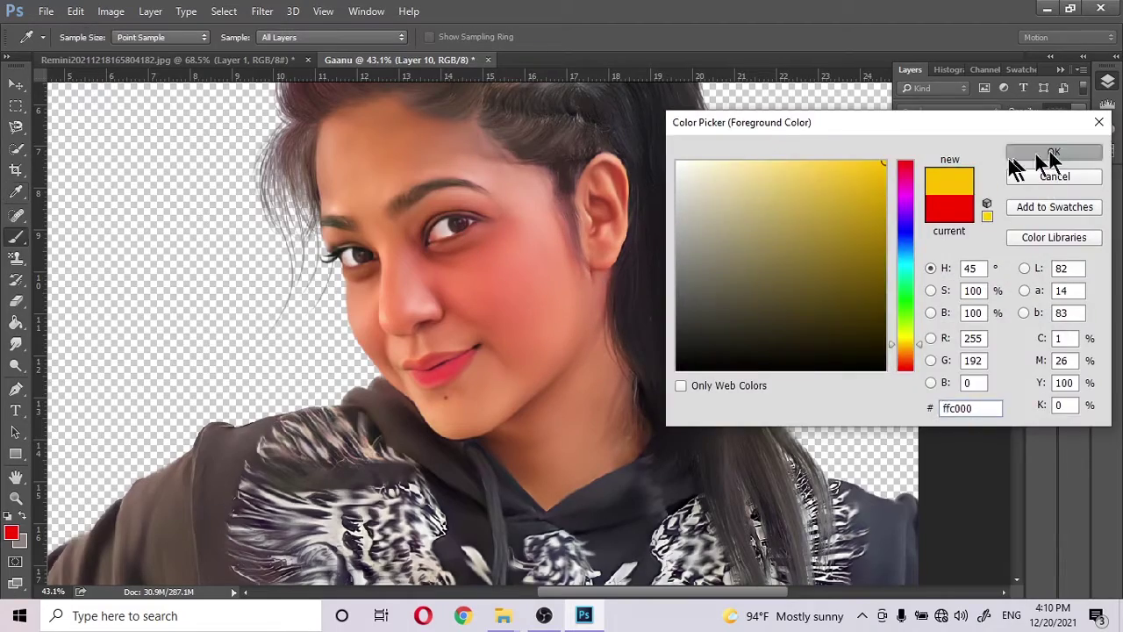
pyautogui.click(1044, 156)
pyautogui.scroll(-2, 502, 204)
pyautogui.scroll(-3, 802, 201)
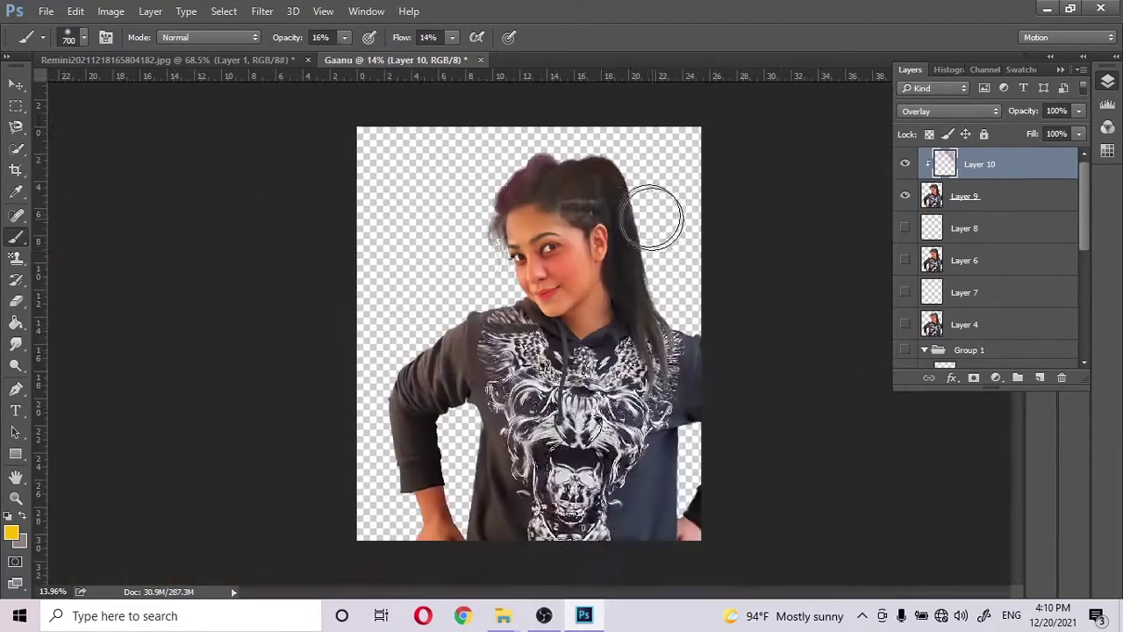
pyautogui.scroll(1, 652, 201)
pyautogui.scroll(-1, 969, 253)
pyautogui.click(965, 200)
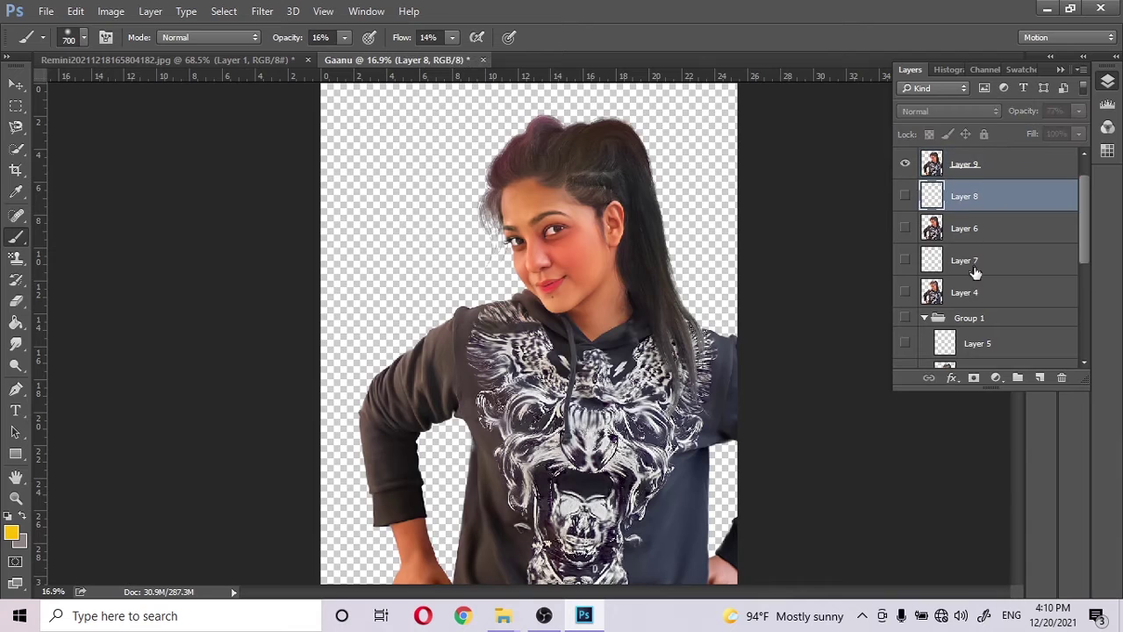
# - Group the earlier layers through Layer 8 and stamp all visible layers into Layer 11
pyautogui.keyDown('shift'); pyautogui.click(983, 319); pyautogui.keyUp('shift')
pyautogui.hotkey('ctrl', 'g')
pyautogui.click(961, 167)
pyautogui.hotkey('ctrl', 'shift', 'alt', 'e')
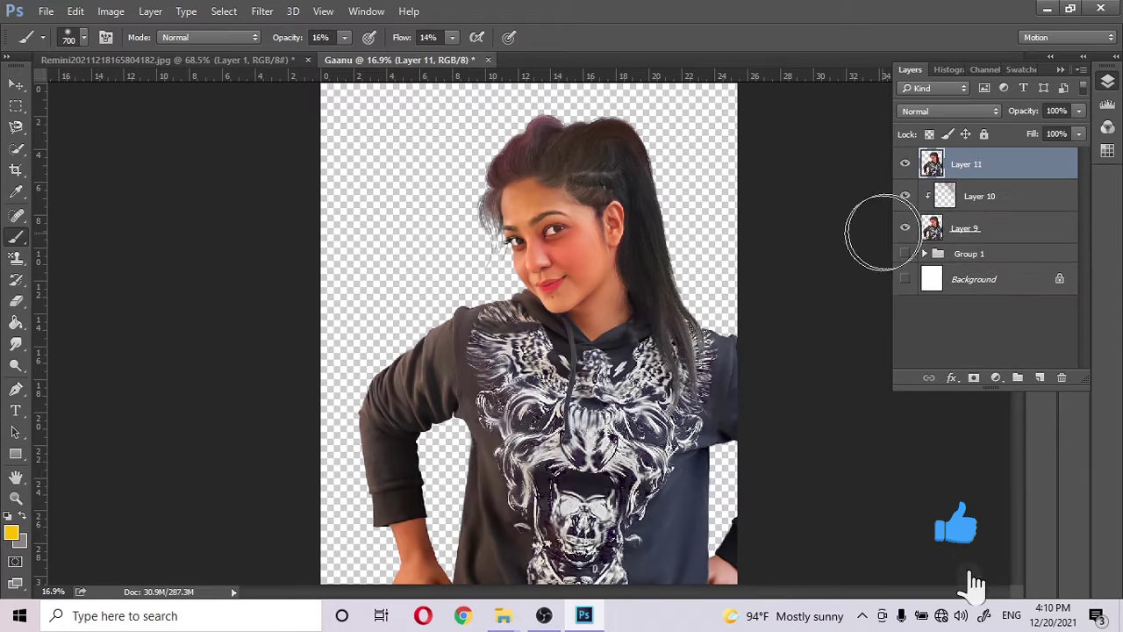
# - Hide Layers 9 and 10, show the white Background, zoom out, and set brush size 300
pyautogui.click(905, 229)
pyautogui.click(906, 229)
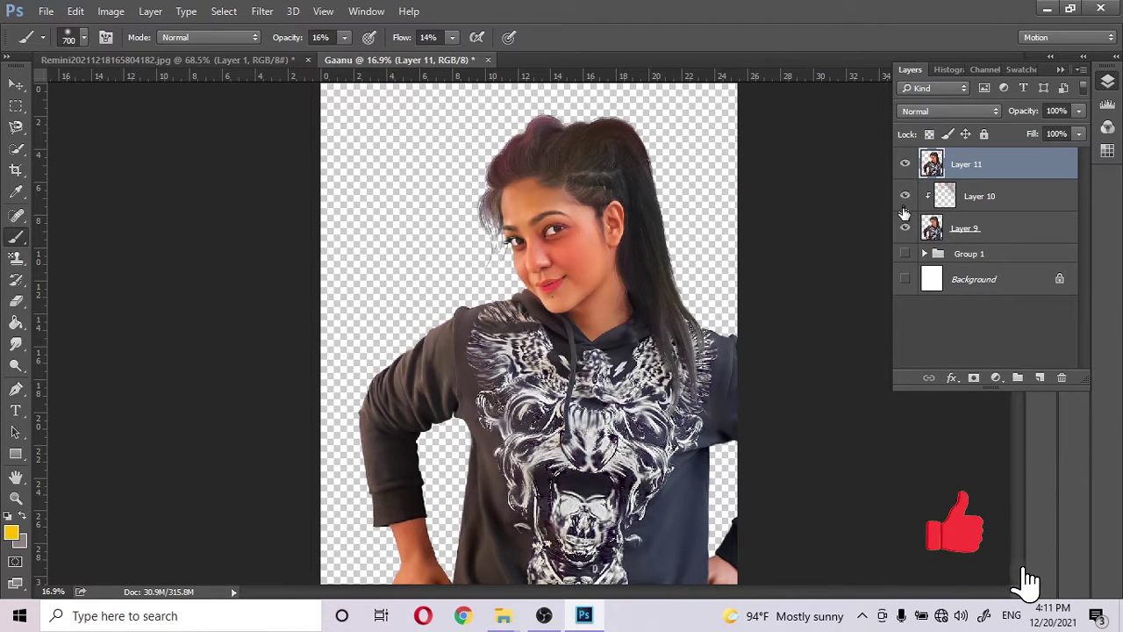
pyautogui.moveTo(908, 197); pyautogui.dragTo(909, 228)
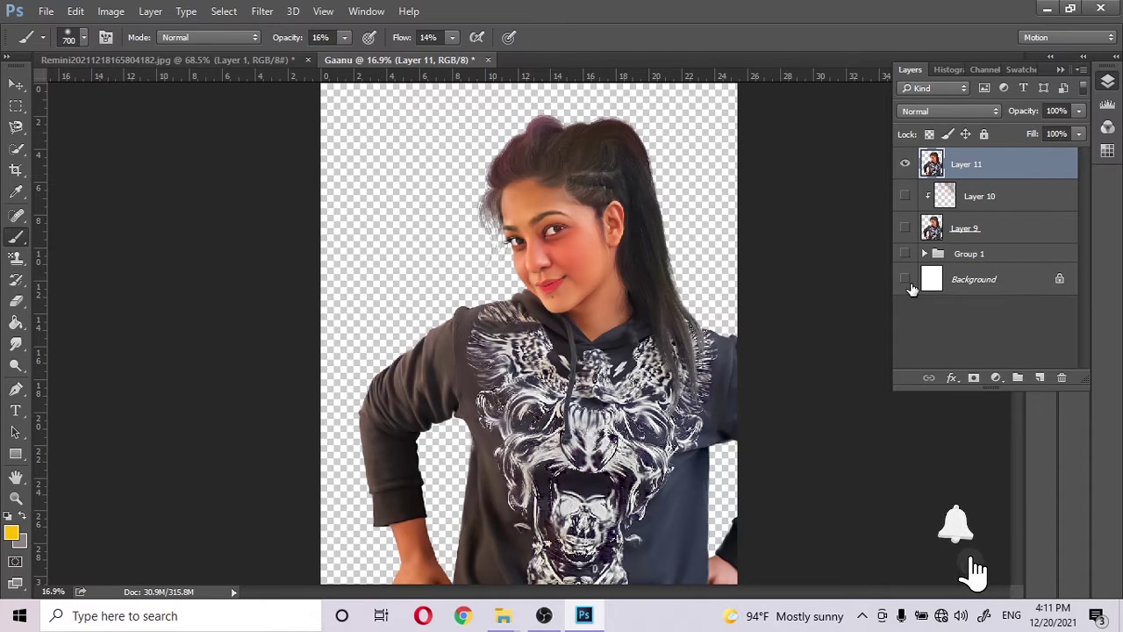
pyautogui.click(906, 279)
pyautogui.hotkey('ctrl', '-')
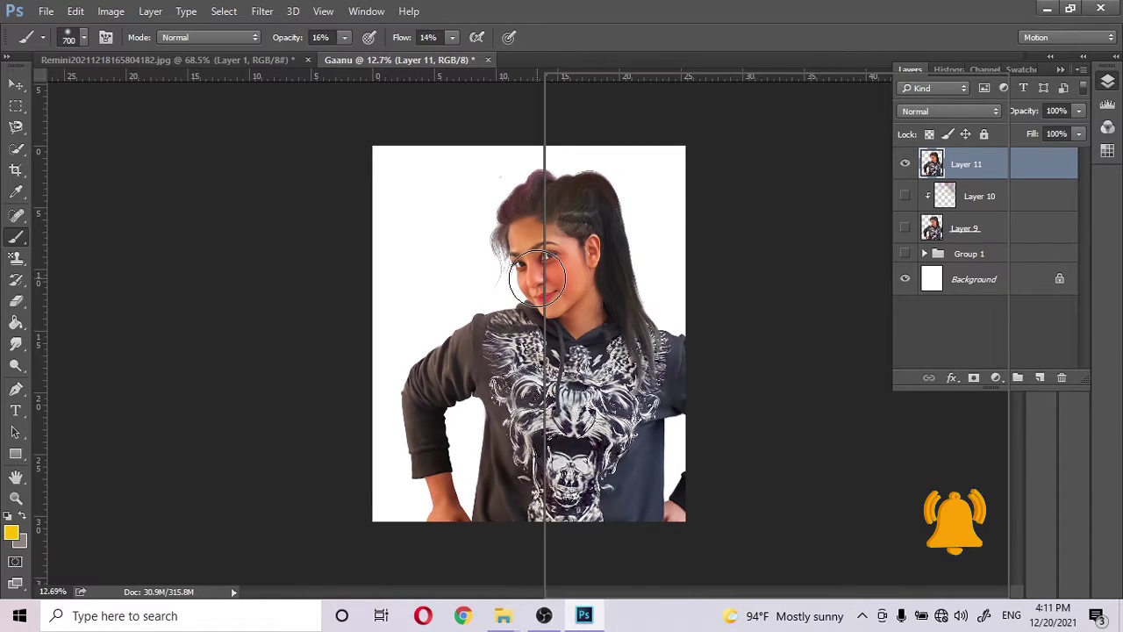
pyautogui.write('300')
pyautogui.press('Return')
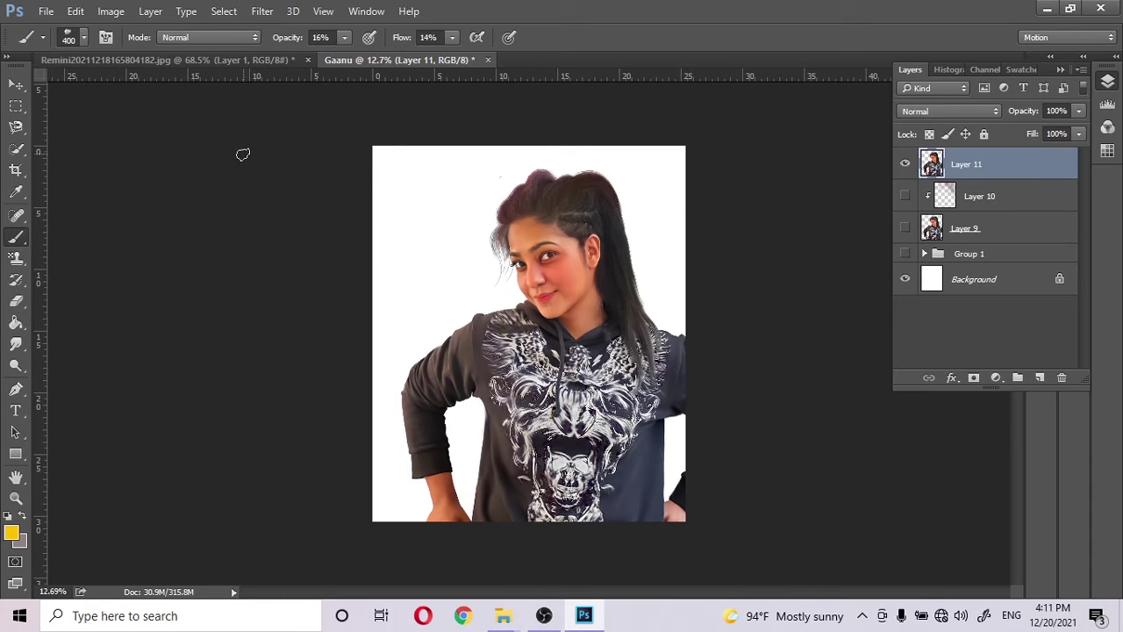
# - Try a dark brown smoke stroke down the left side, then undo it
pyautogui.click(11, 531)
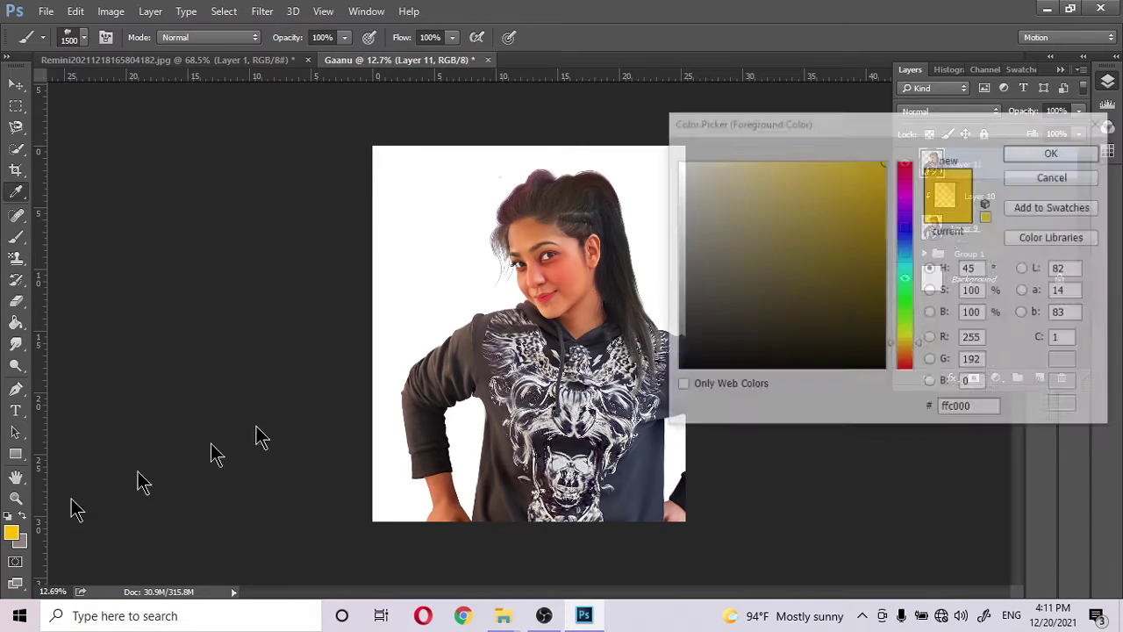
pyautogui.click(884, 339)
pyautogui.moveTo(904, 344); pyautogui.dragTo(904, 355)
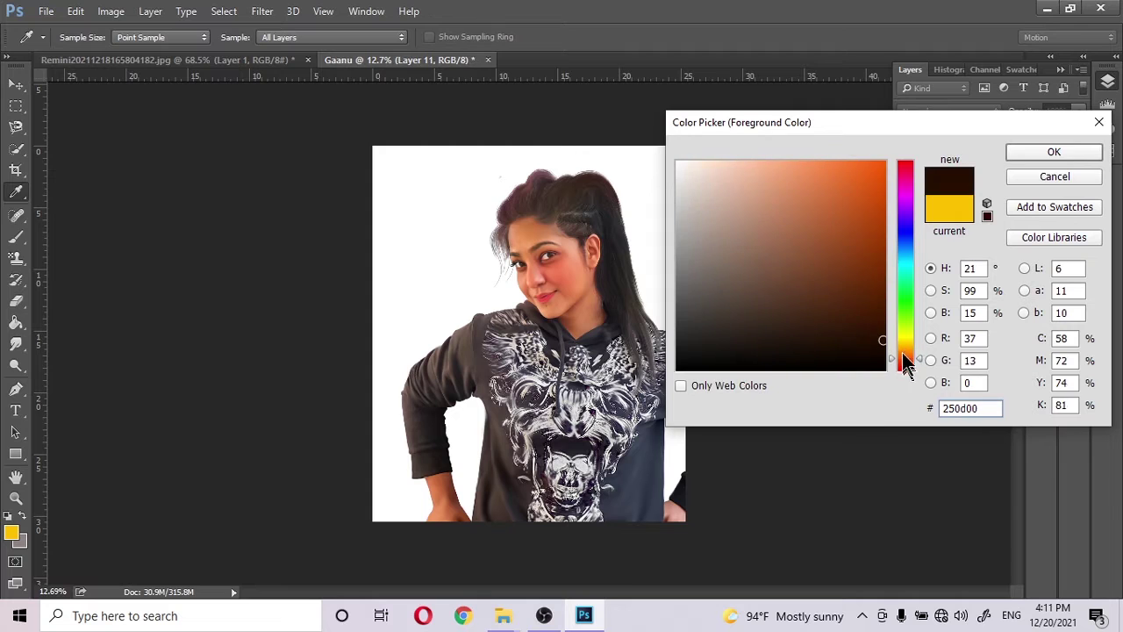
pyautogui.click(1053, 152)
pyautogui.moveTo(442, 245)
pyautogui.mouseDown()
pyautogui.moveTo(356, 221)
pyautogui.moveTo(351, 525)
pyautogui.mouseUp()
pyautogui.hotkey('ctrl', 'alt', 'z')
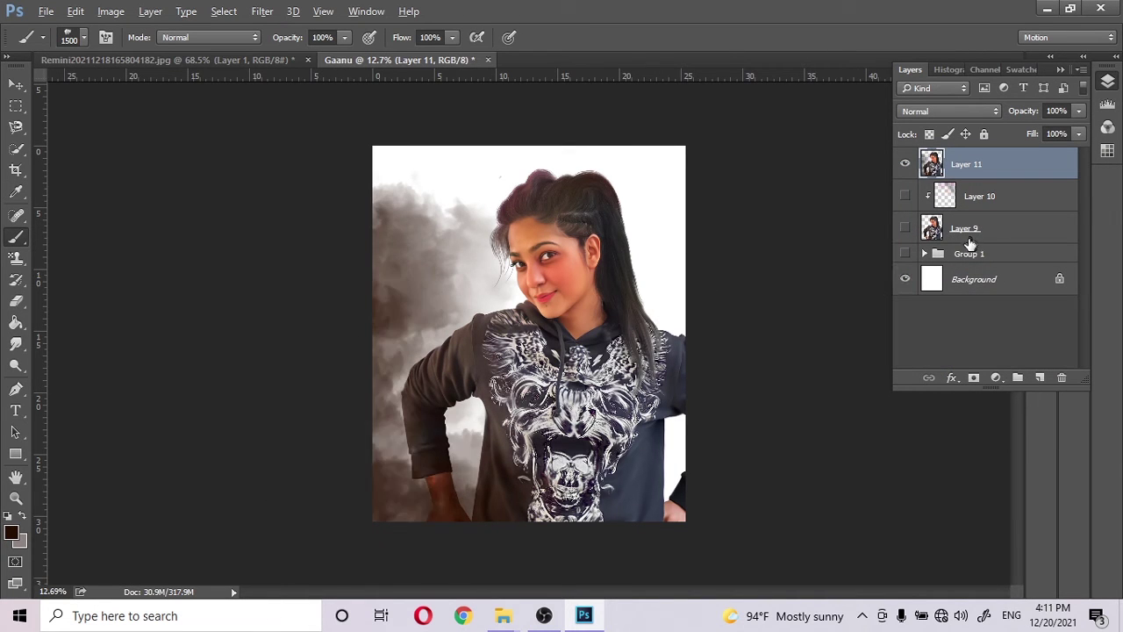
pyautogui.hotkey('ctrl', 'alt', 'z')
pyautogui.hotkey('ctrl', 'alt', 'z')
# - On a new layer above Background, paint dark and brown smoke along the left and right edges
pyautogui.click(995, 279)
pyautogui.click(1039, 378)
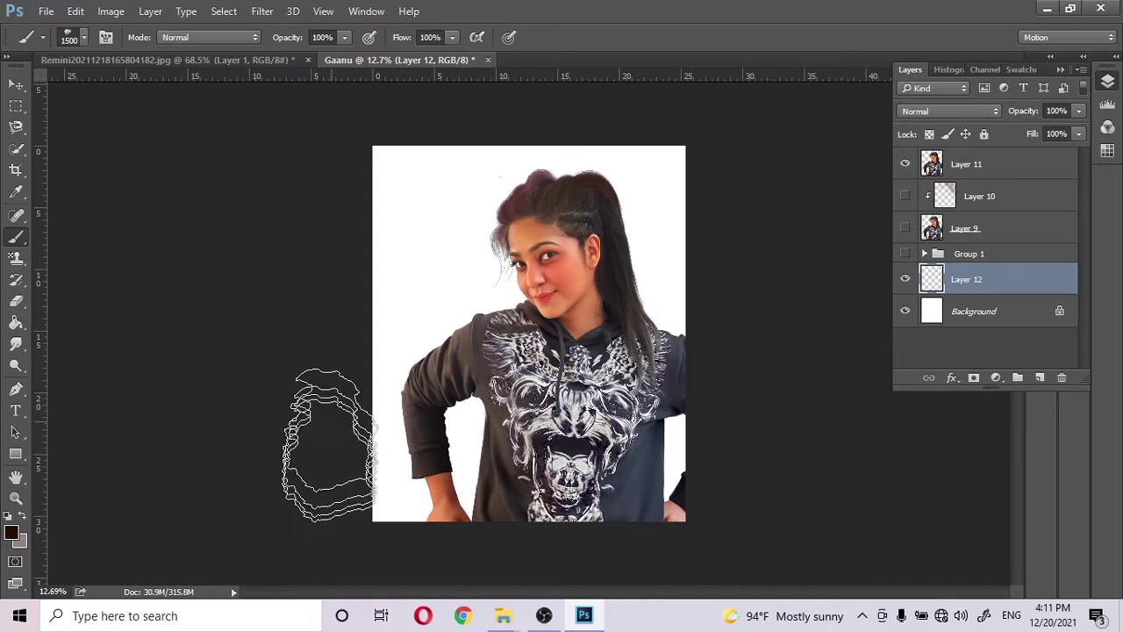
pyautogui.moveTo(331, 431)
pyautogui.mouseDown()
pyautogui.moveTo(376, 279)
pyautogui.moveTo(360, 292)
pyautogui.moveTo(338, 176)
pyautogui.moveTo(439, 113)
pyautogui.mouseUp()
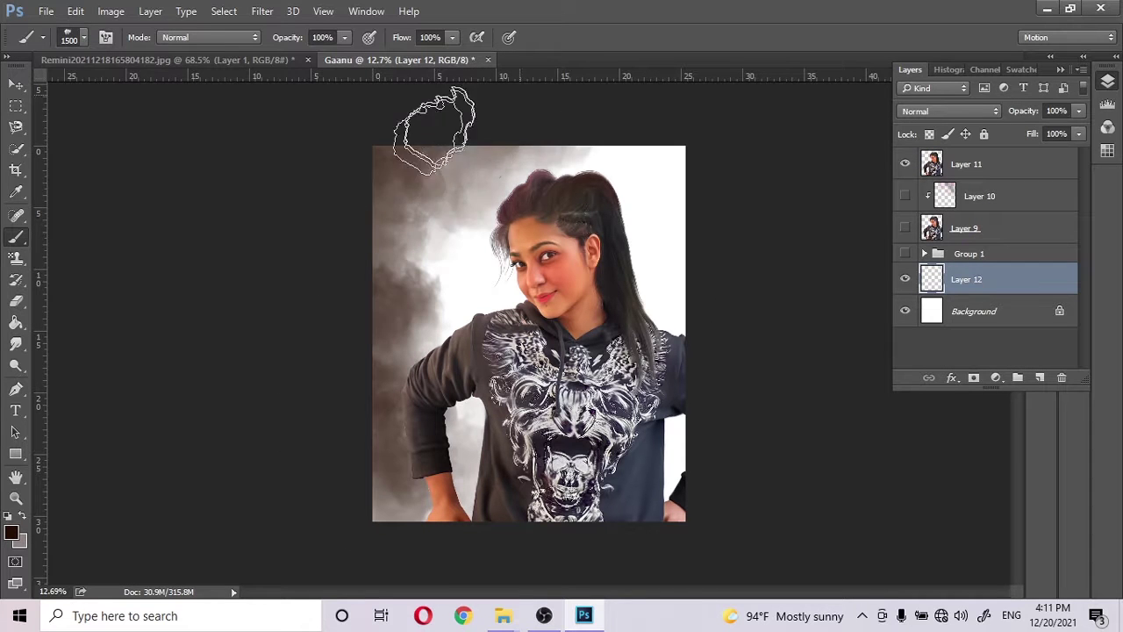
pyautogui.click(12, 531)
pyautogui.click(1044, 154)
pyautogui.moveTo(403, 193)
pyautogui.mouseDown()
pyautogui.moveTo(368, 533)
pyautogui.moveTo(403, 264)
pyautogui.mouseUp()
pyautogui.moveTo(702, 316)
pyautogui.mouseDown()
pyautogui.moveTo(527, 76)
pyautogui.moveTo(739, 251)
pyautogui.moveTo(682, 521)
pyautogui.moveTo(689, 188)
pyautogui.moveTo(639, 176)
pyautogui.moveTo(602, 145)
pyautogui.moveTo(389, 176)
pyautogui.mouseUp()
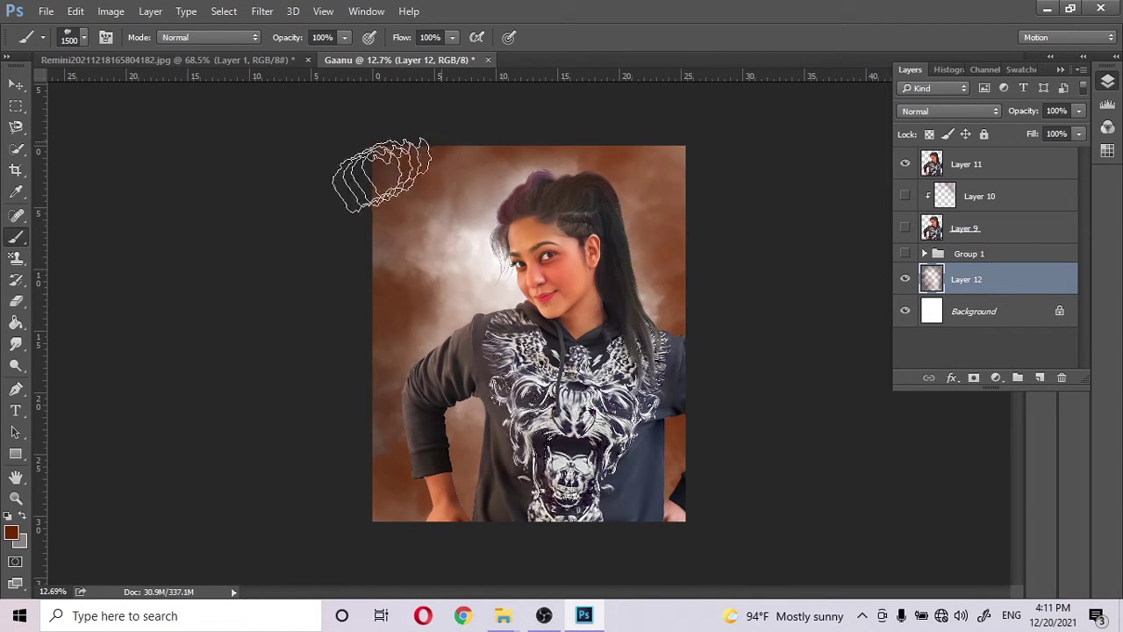
# - Add orange smoke around the figure, then switch to dark red-brown with a smaller brush
pyautogui.click(11, 532)
pyautogui.click(842, 118)
pyautogui.click(1049, 150)
pyautogui.moveTo(569, 232)
pyautogui.mouseDown()
pyautogui.moveTo(414, 226)
pyautogui.moveTo(431, 237)
pyautogui.moveTo(451, 451)
pyautogui.moveTo(579, 227)
pyautogui.moveTo(641, 263)
pyautogui.mouseUp()
pyautogui.moveTo(456, 206); pyautogui.dragTo(445, 207)
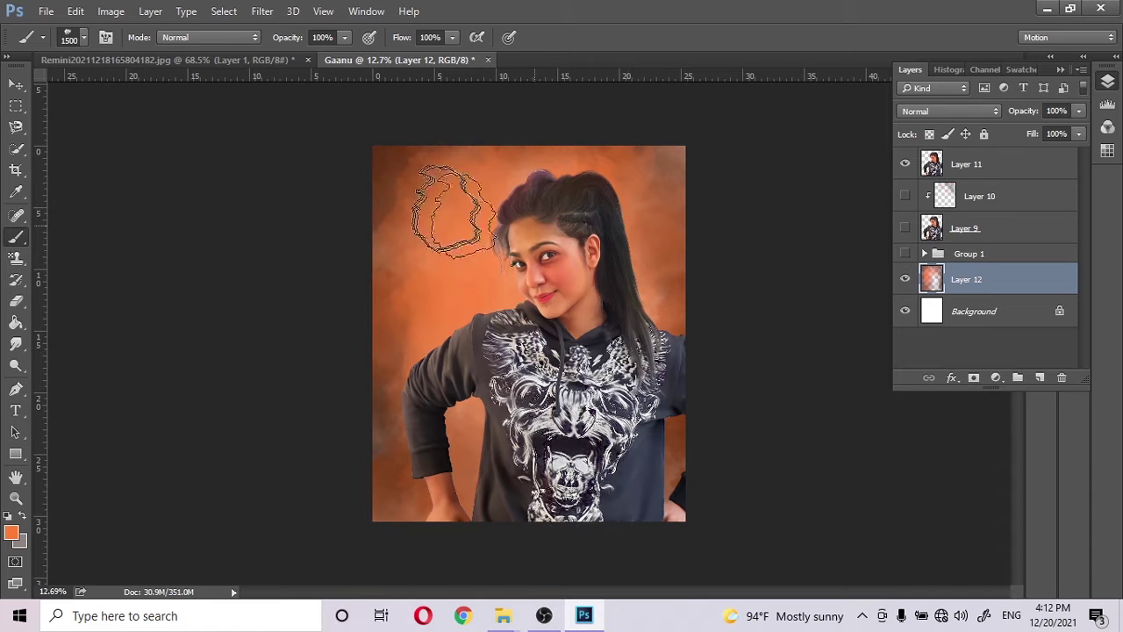
pyautogui.click(12, 532)
pyautogui.click(1035, 153)
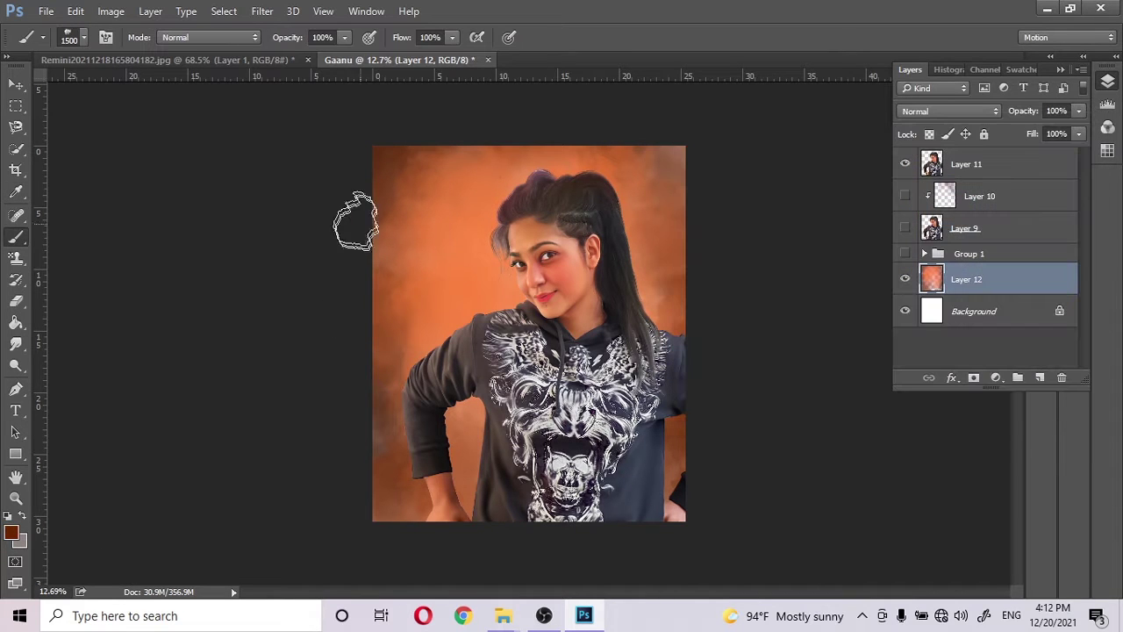
pyautogui.press(']')
pyautogui.press(']')
pyautogui.press(']')
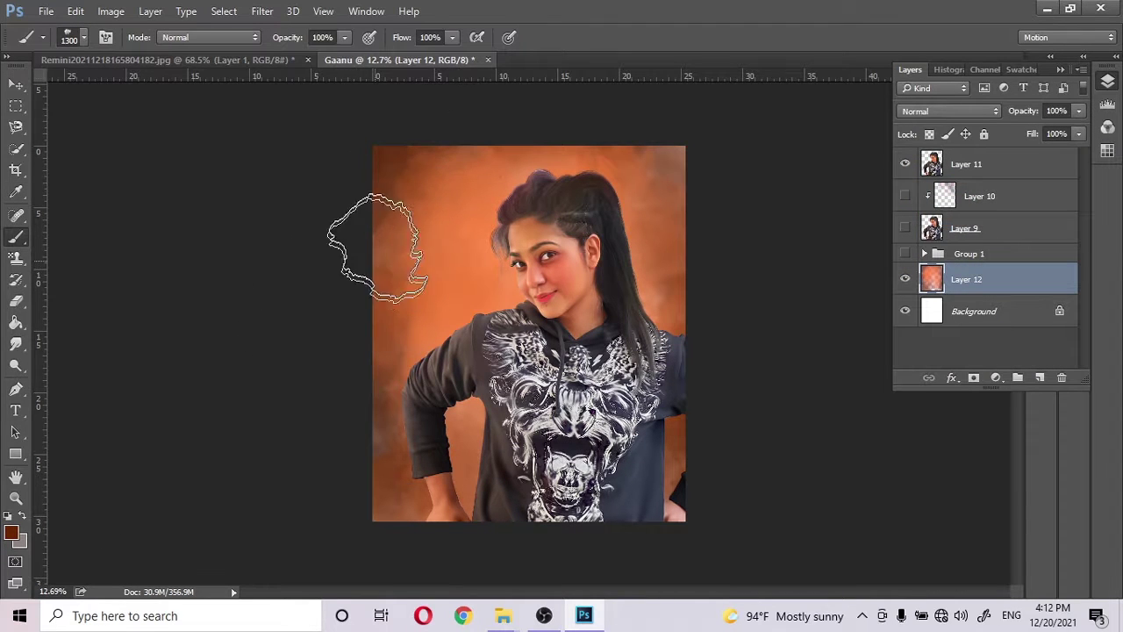
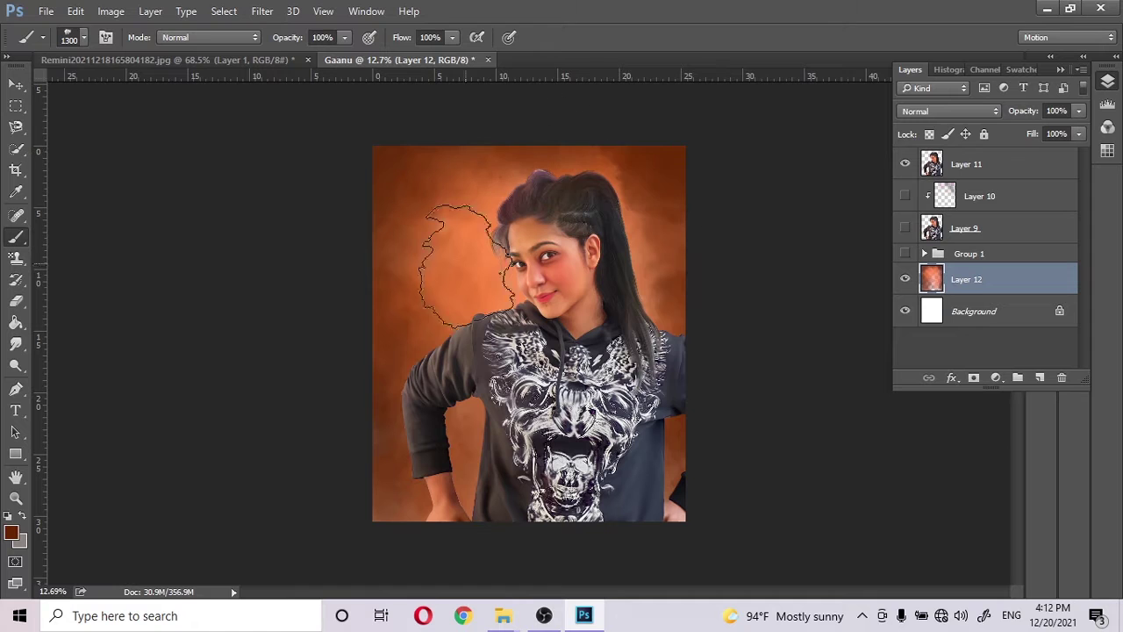
# - Sample the background orange, set a lighter orange foreground, and shrink the brush
pyautogui.keyDown('alt'); pyautogui.click(640, 226); pyautogui.keyUp('alt')
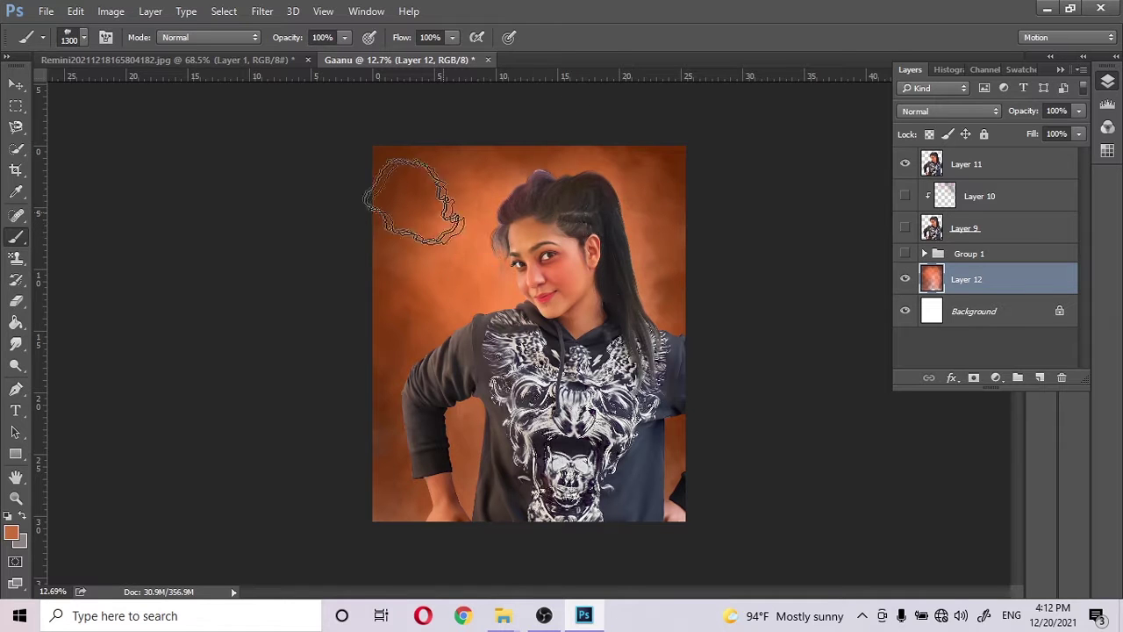
pyautogui.click(13, 532)
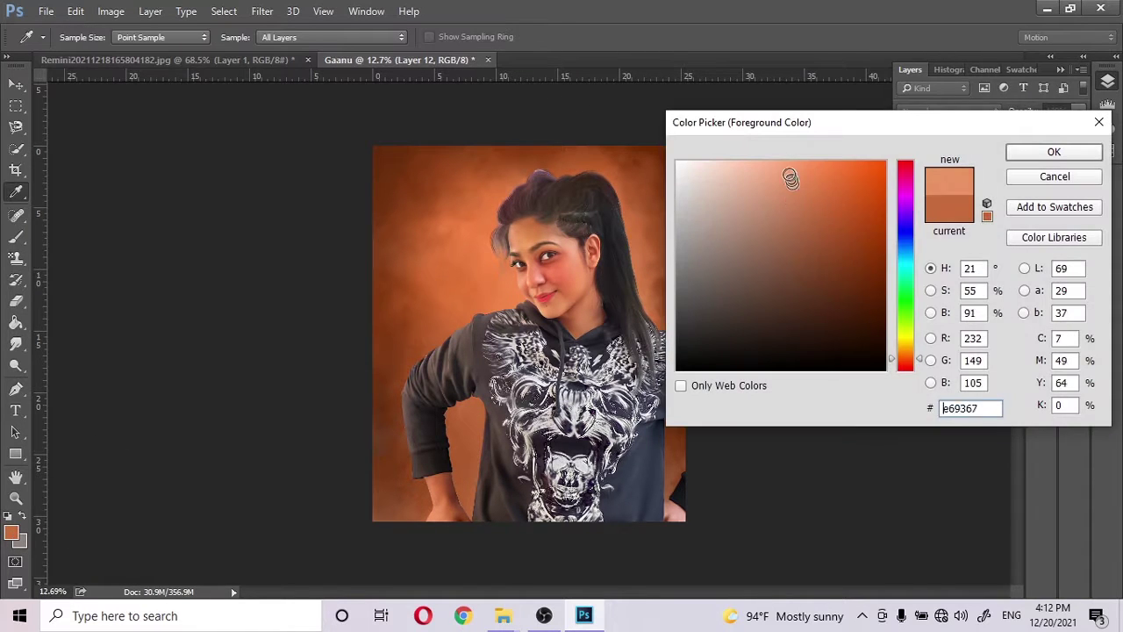
pyautogui.click(785, 164)
pyautogui.click(1015, 151)
pyautogui.press('[')
pyautogui.press('[')
pyautogui.press('[')
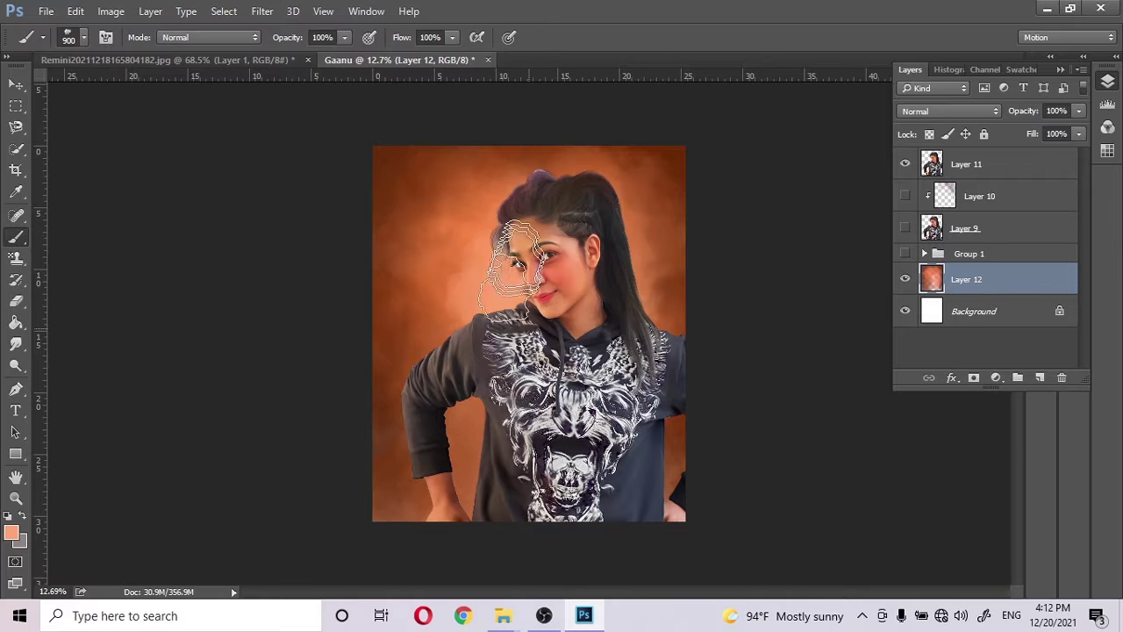
# - Switch the foreground to a saturated yellow and resize the brush to 1000
pyautogui.click(13, 533)
pyautogui.moveTo(905, 360); pyautogui.dragTo(904, 337)
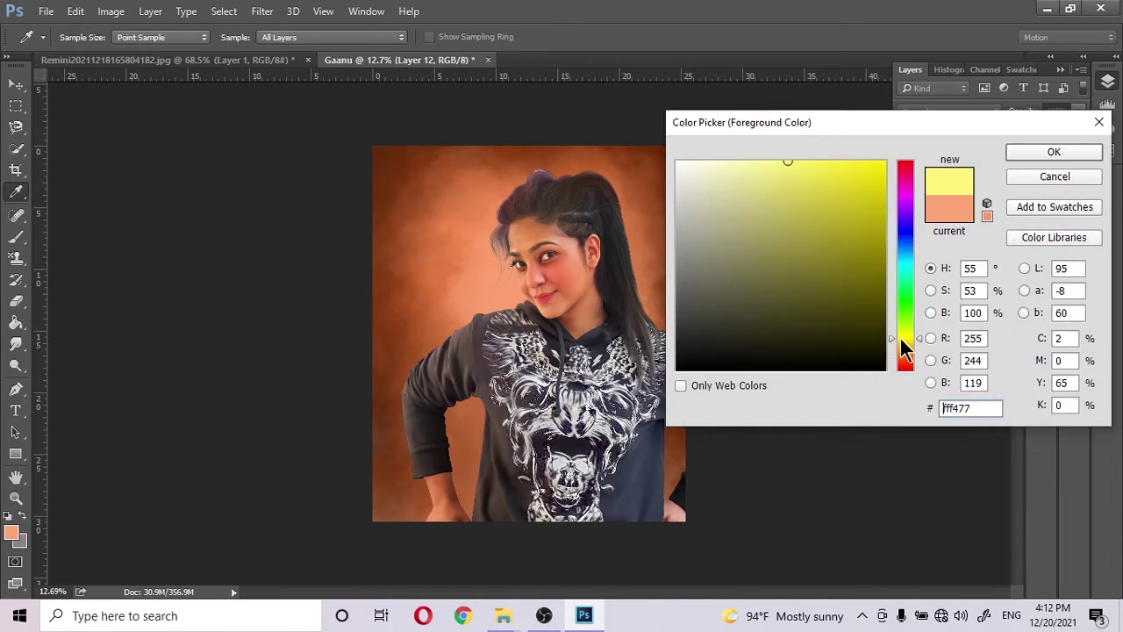
pyautogui.click(884, 163)
pyautogui.click(904, 341)
pyautogui.press('[')
pyautogui.press('[')
pyautogui.press('[')
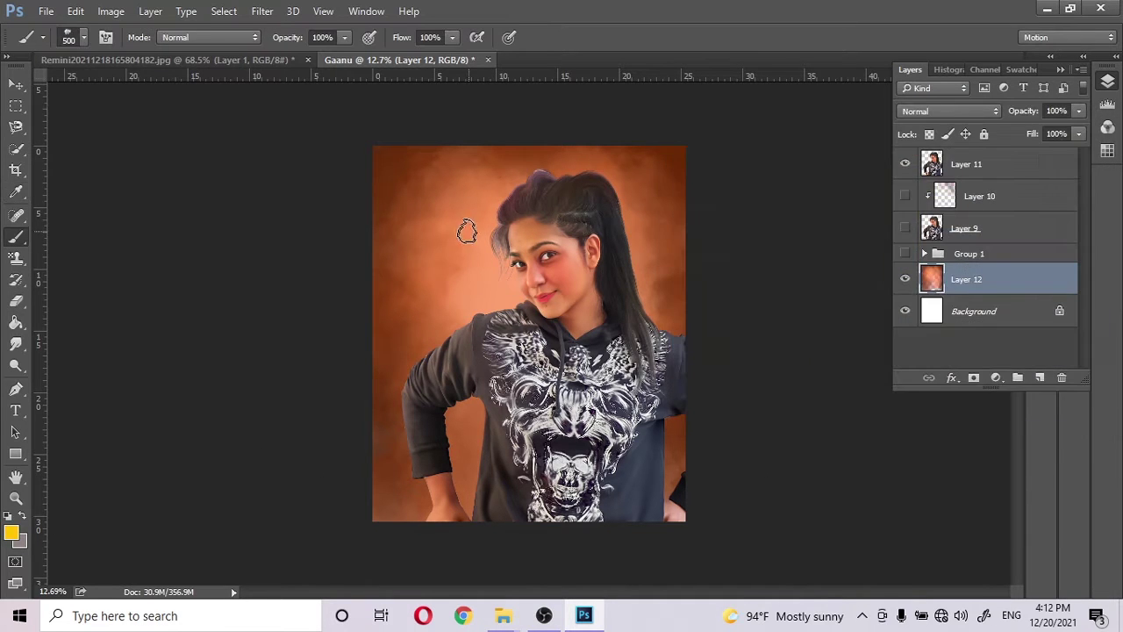
pyautogui.press(']')
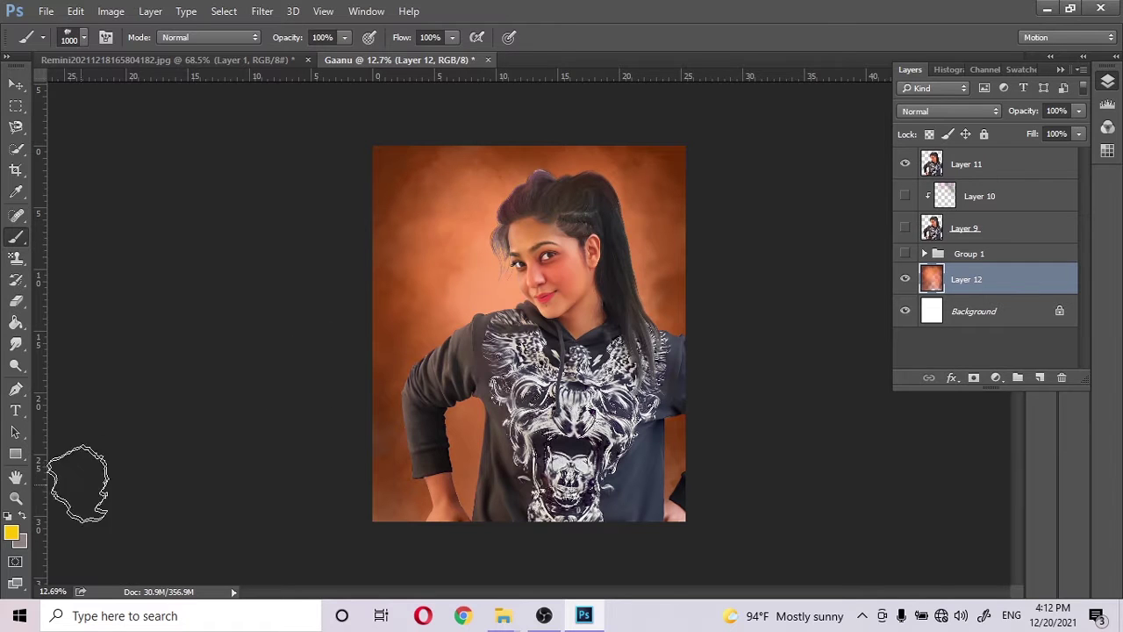
# - Set a lighter yellow foreground colour for the glow strokes
pyautogui.click(12, 533)
pyautogui.click(904, 338)
pyautogui.click(1054, 152)
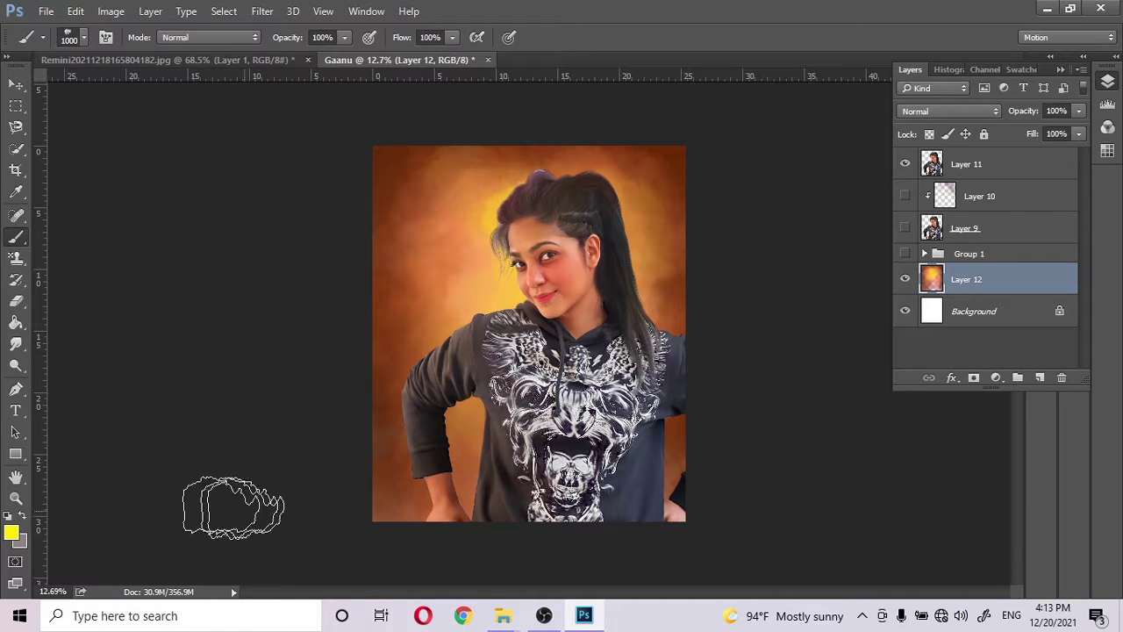
# - Set a dark foreground colour for deepening the backdrop edges
pyautogui.click(12, 532)
pyautogui.click(707, 355)
pyautogui.click(426, 112)
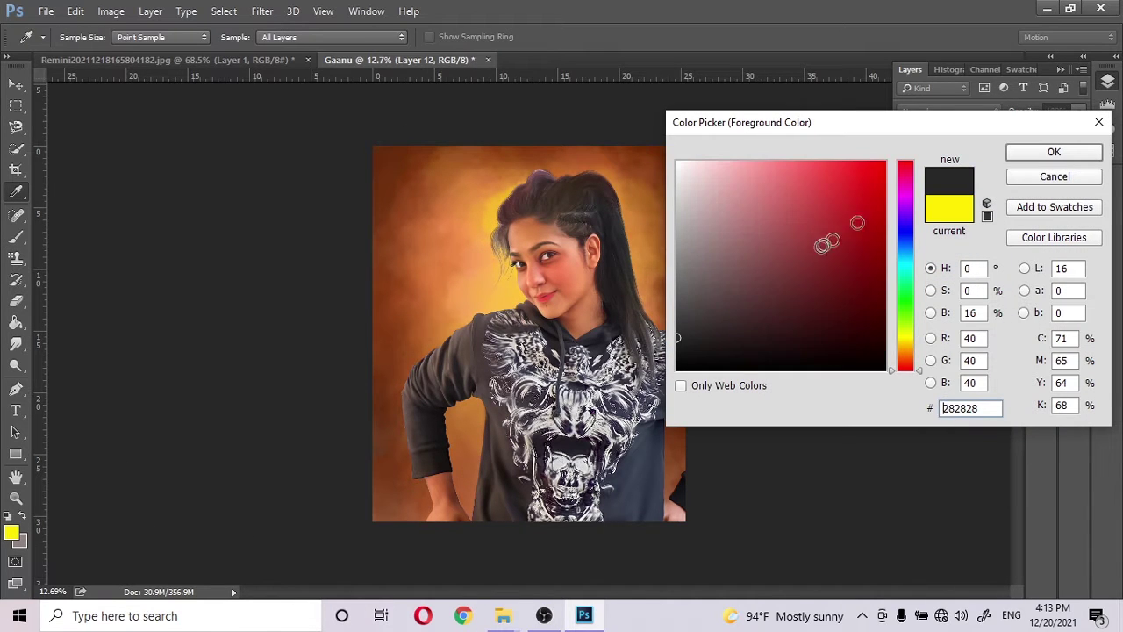
pyautogui.click(780, 340)
pyautogui.click(1054, 152)
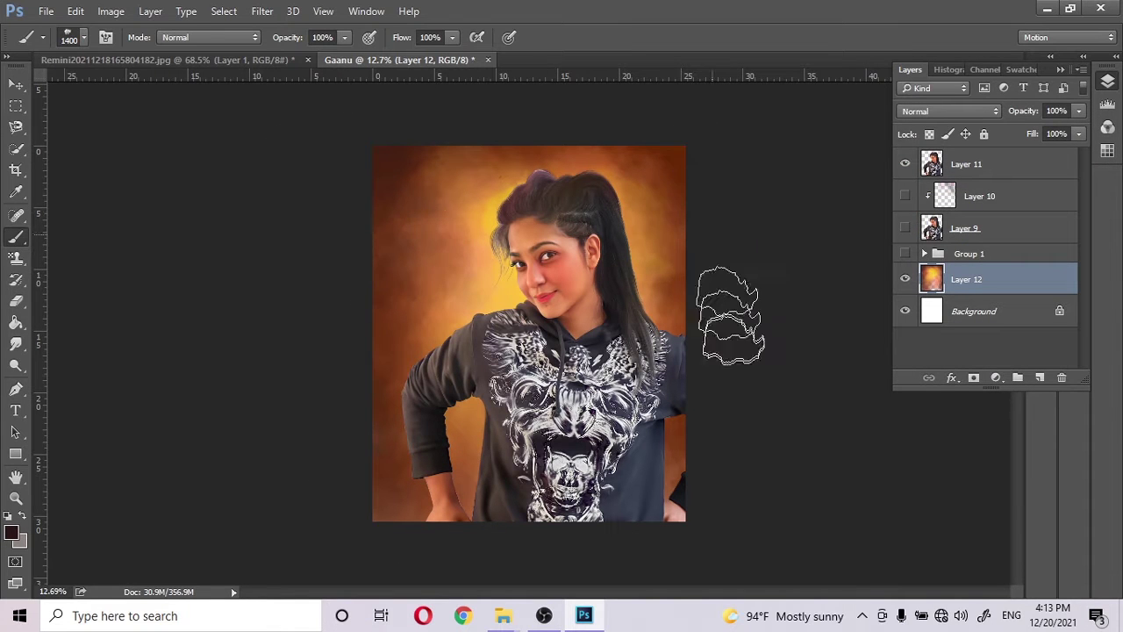
# - Set the foreground colour to red ff6c6c
pyautogui.click(12, 531)
pyautogui.write('ff6c6c')
pyautogui.click(1018, 154)
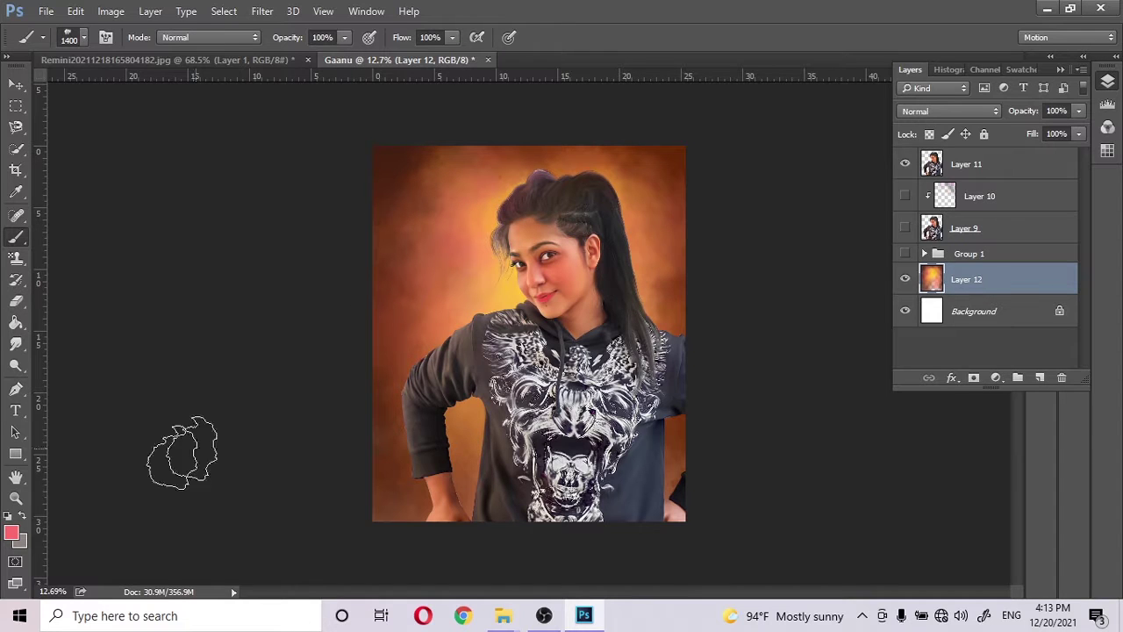
# - Set a dark foreground sampled from the image and reduce the brush to 900
pyautogui.click(12, 531)
pyautogui.click(426, 325)
pyautogui.click(1026, 151)
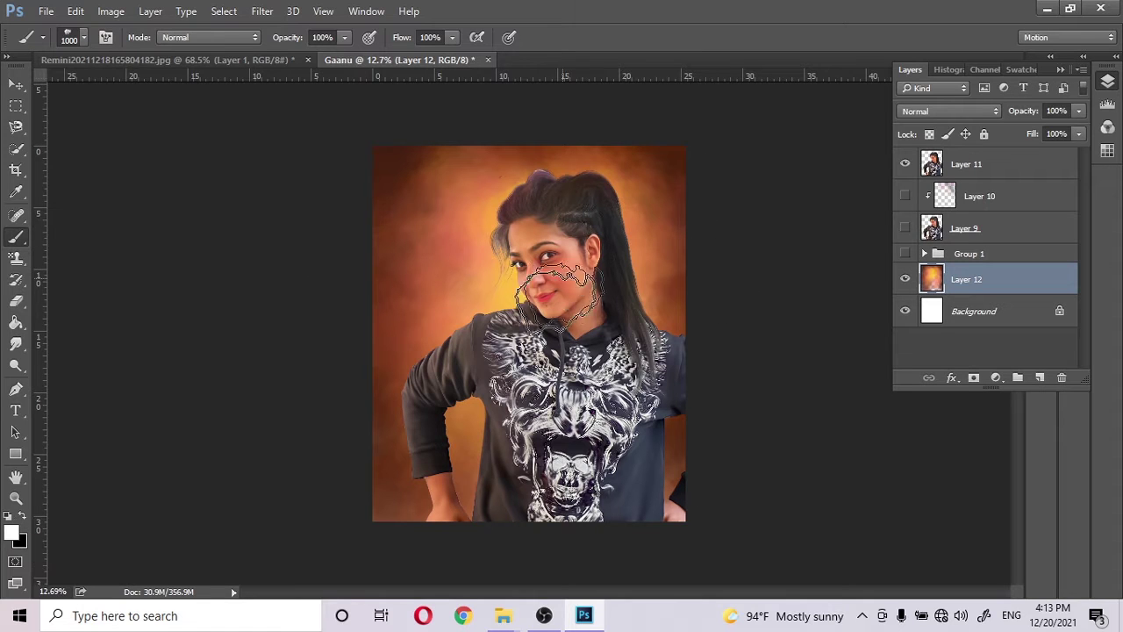
pyautogui.press('[')
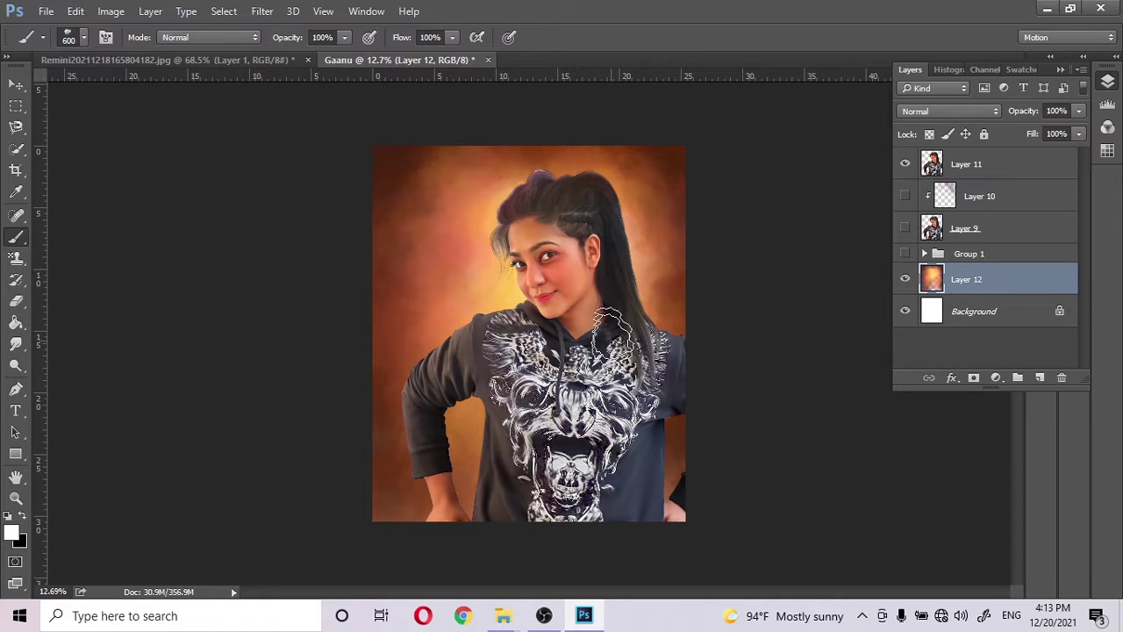
pyautogui.click(16, 85)
# - Stamp all visible layers into a new Layer 13 and duplicate it
pyautogui.click(939, 169)
pyautogui.hotkey('ctrl', 'alt', 'shift', 'e')
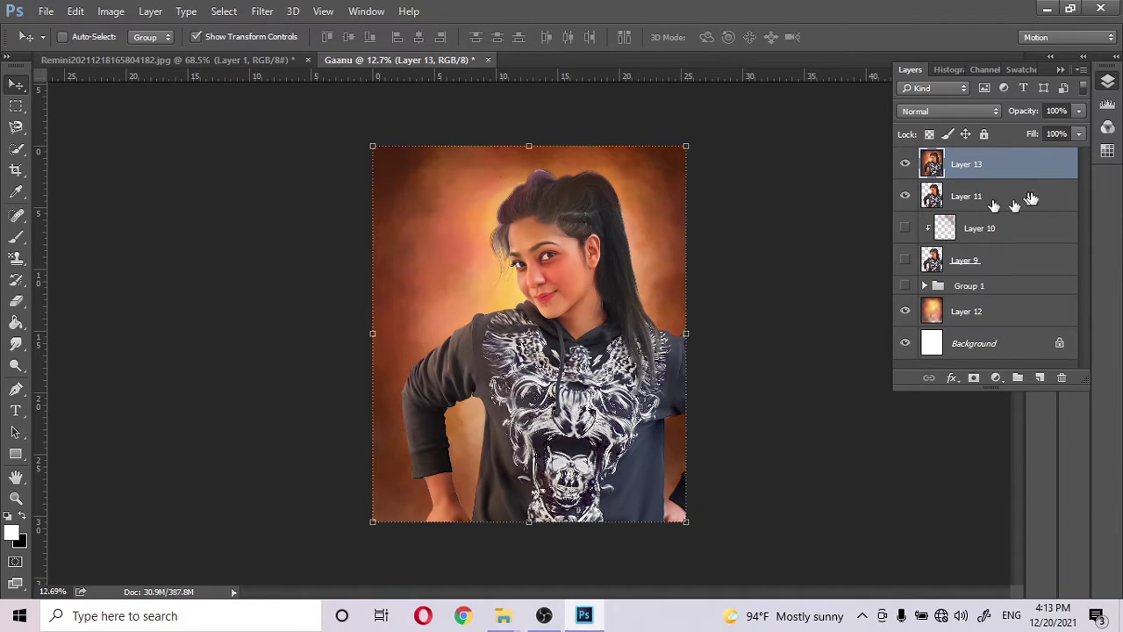
pyautogui.hotkey('ctrl', 'j')
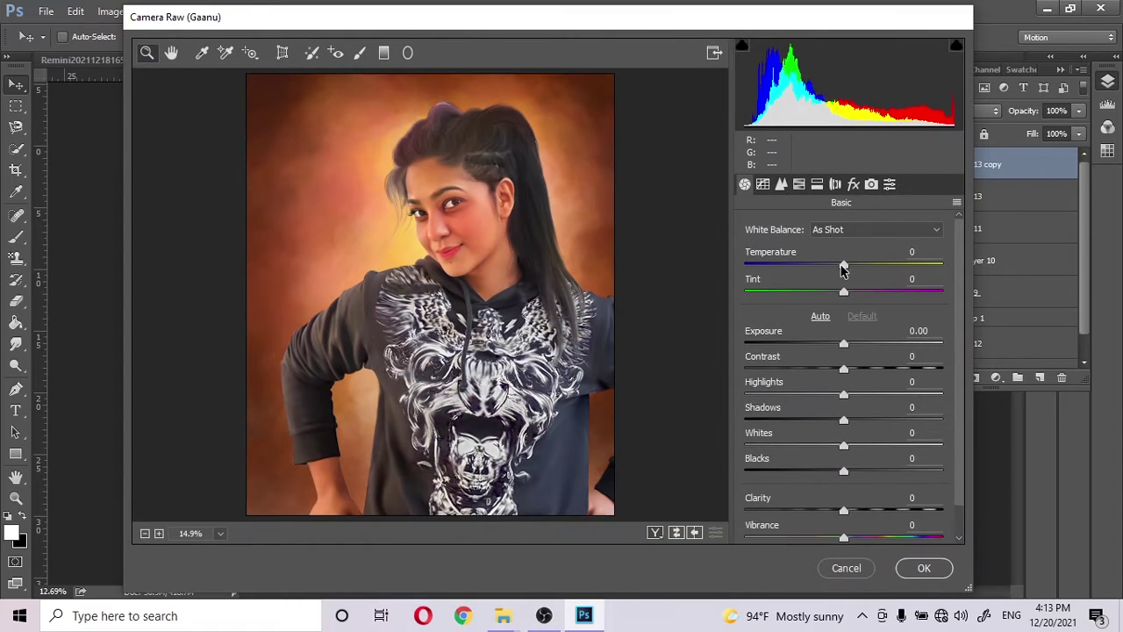
# - Preview the HubaFilter Fabulous and Kodak Film presets in Camera Raw, then return to Basic
pyautogui.click(889, 185)
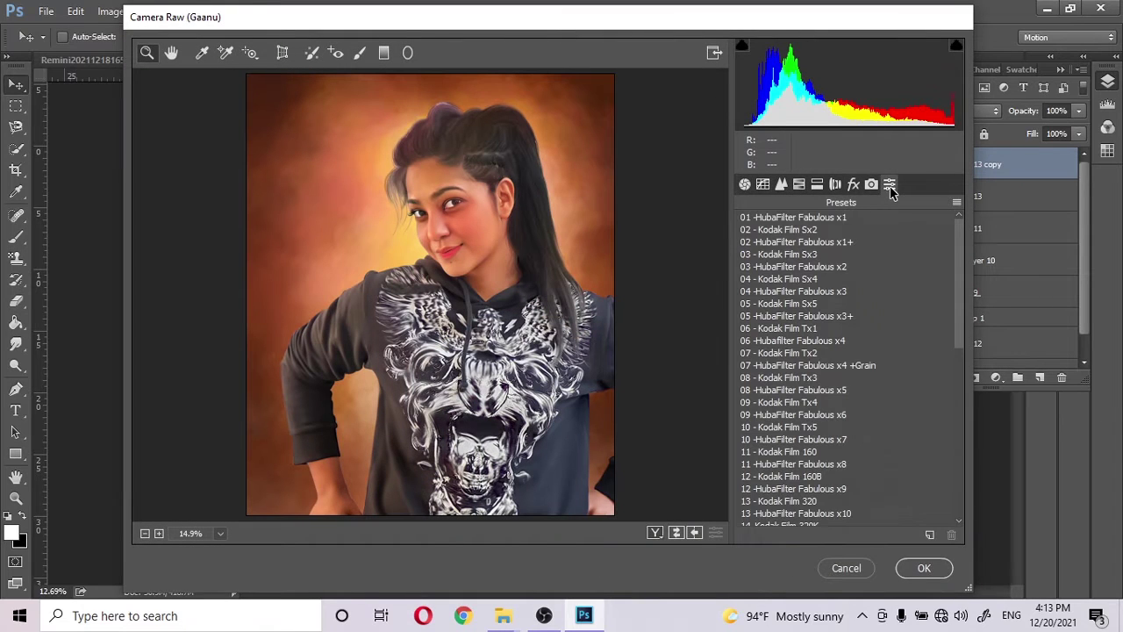
pyautogui.click(827, 244)
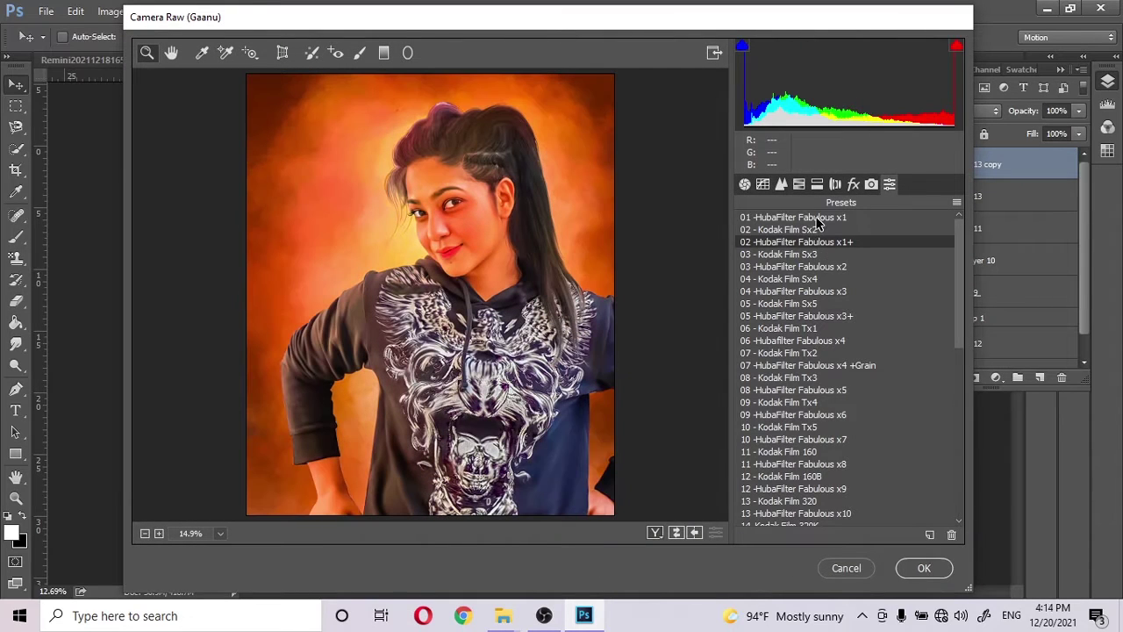
pyautogui.click(813, 230)
pyautogui.click(815, 218)
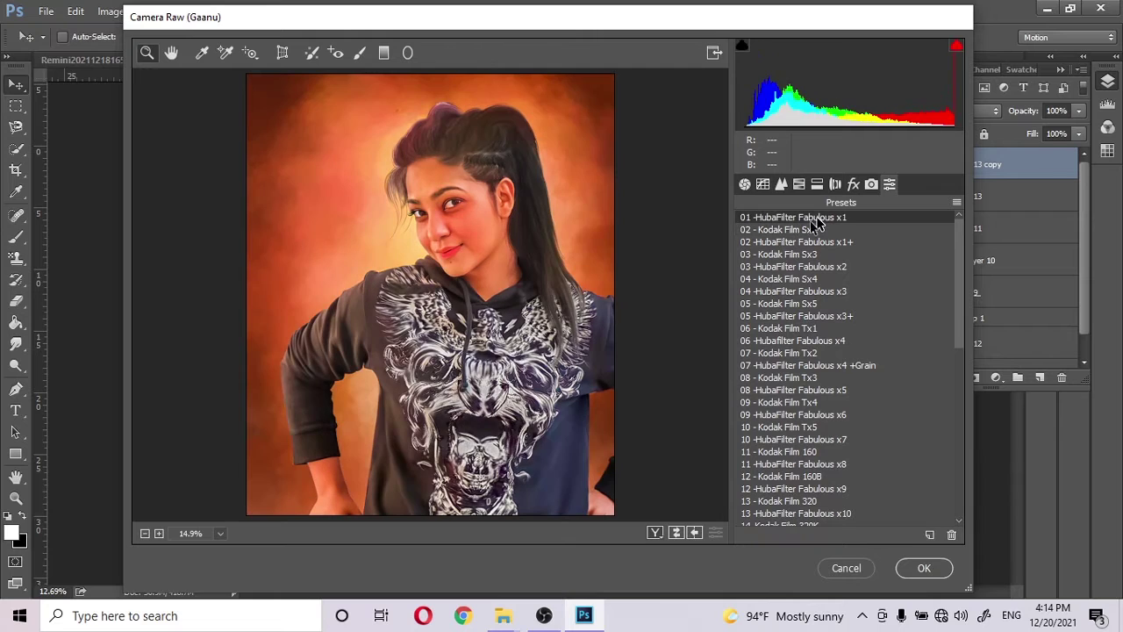
pyautogui.click(789, 256)
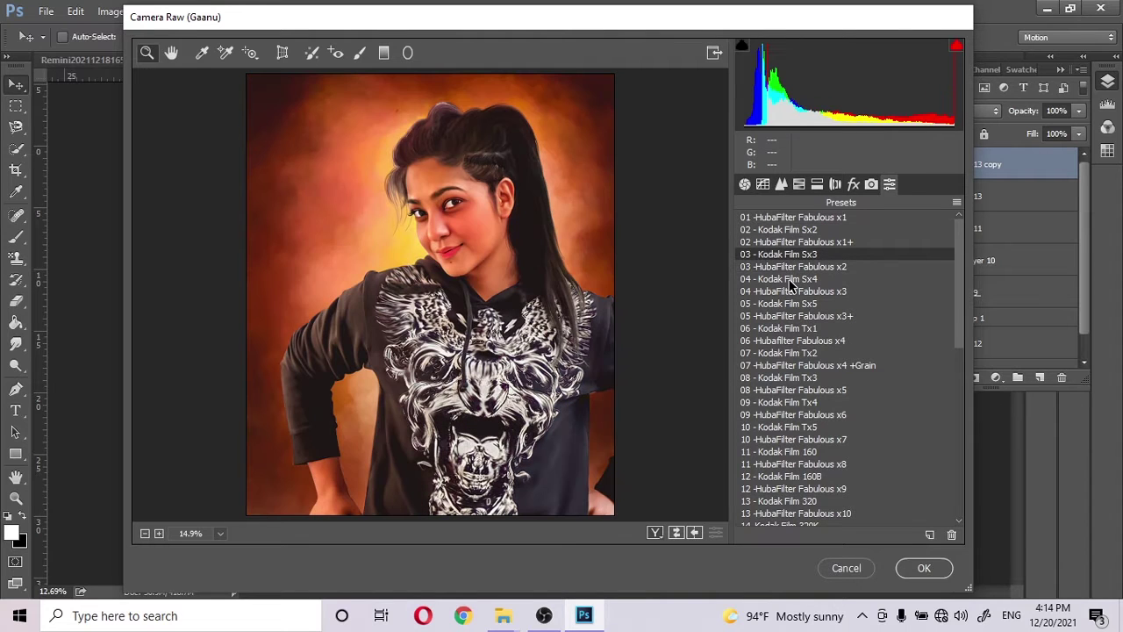
pyautogui.click(744, 183)
# - Grade with Highlights -6, Shadows +64, Whites +17, Blacks +38, Clarity +30, Vibrance -28
pyautogui.moveTo(793, 471); pyautogui.dragTo(862, 471)
pyautogui.moveTo(837, 420); pyautogui.dragTo(883, 421)
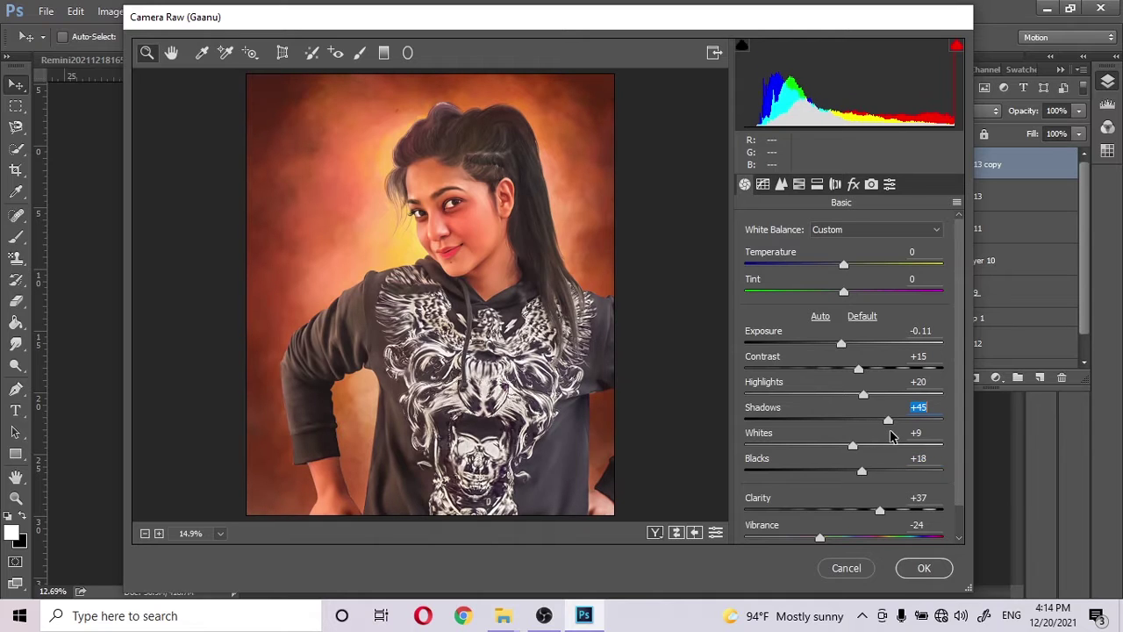
pyautogui.click(842, 344)
pyautogui.moveTo(857, 393); pyautogui.dragTo(838, 394)
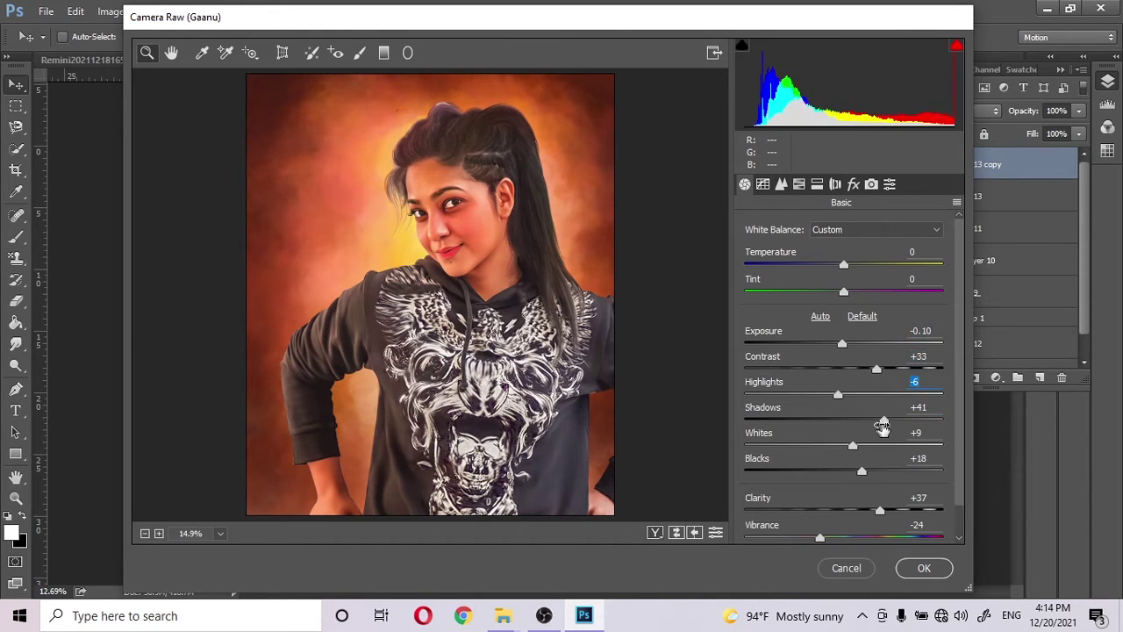
pyautogui.moveTo(855, 447)
pyautogui.mouseDown()
pyautogui.moveTo(893, 446)
pyautogui.moveTo(860, 446)
pyautogui.moveTo(881, 473)
pyautogui.mouseUp()
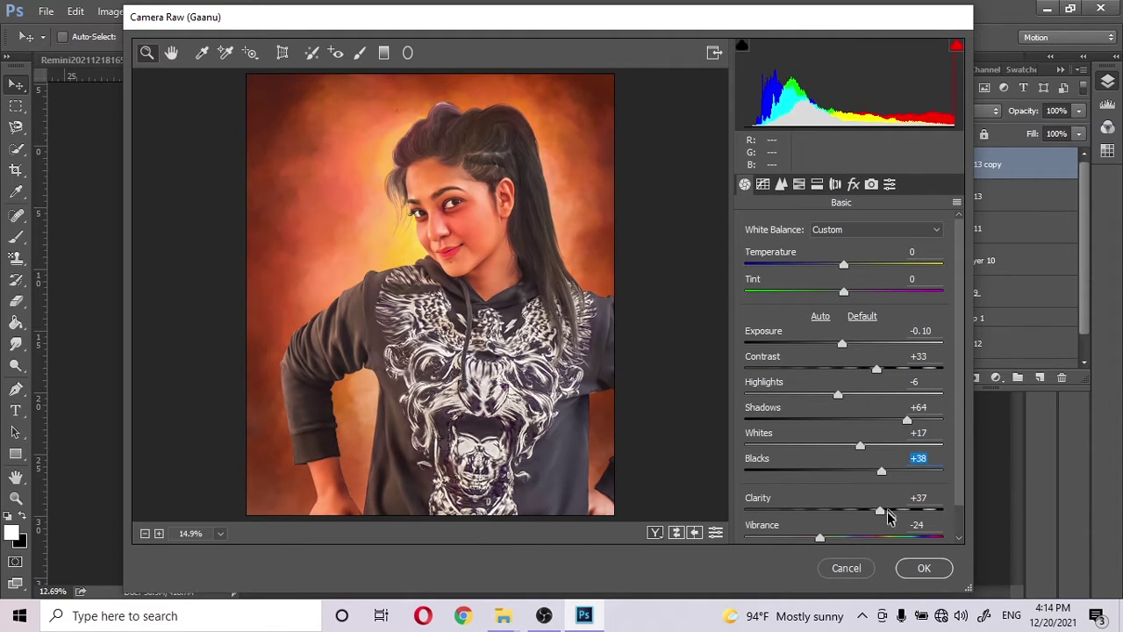
pyautogui.moveTo(881, 511); pyautogui.dragTo(873, 511)
pyautogui.moveTo(820, 538)
pyautogui.mouseDown()
pyautogui.moveTo(843, 539)
pyautogui.moveTo(816, 538)
pyautogui.mouseUp()
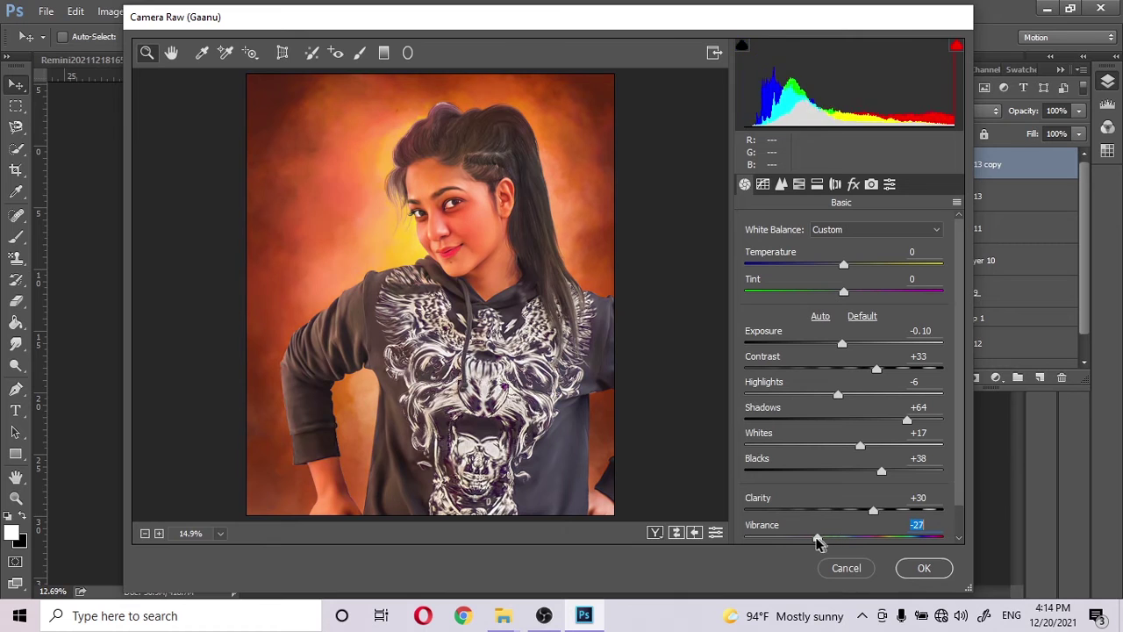
pyautogui.moveTo(844, 265); pyautogui.dragTo(851, 291)
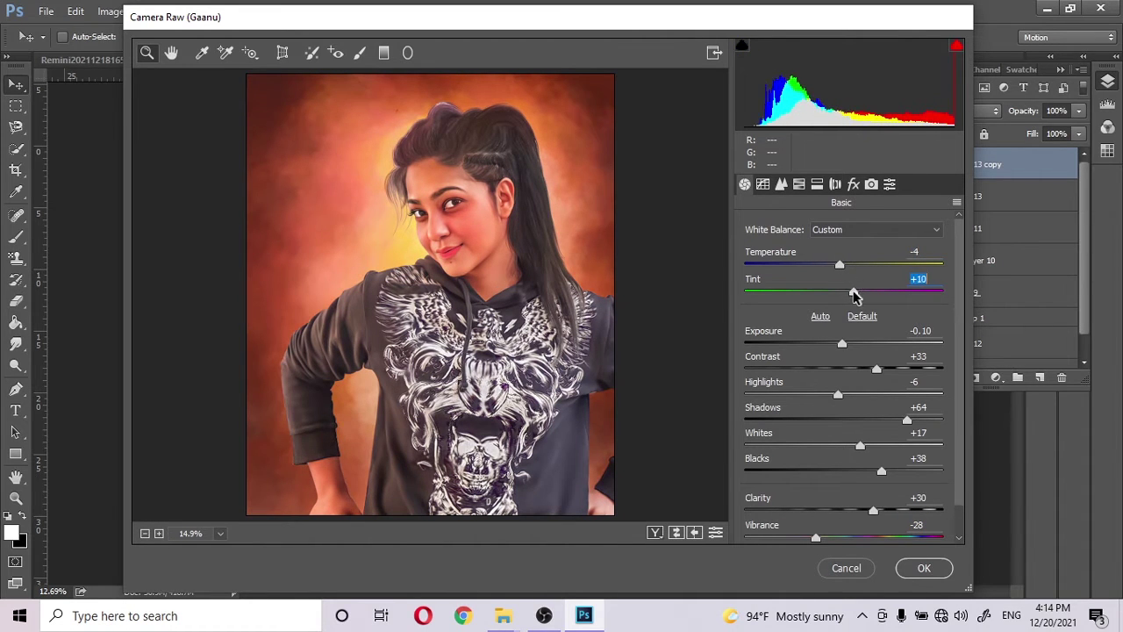
pyautogui.click(924, 568)
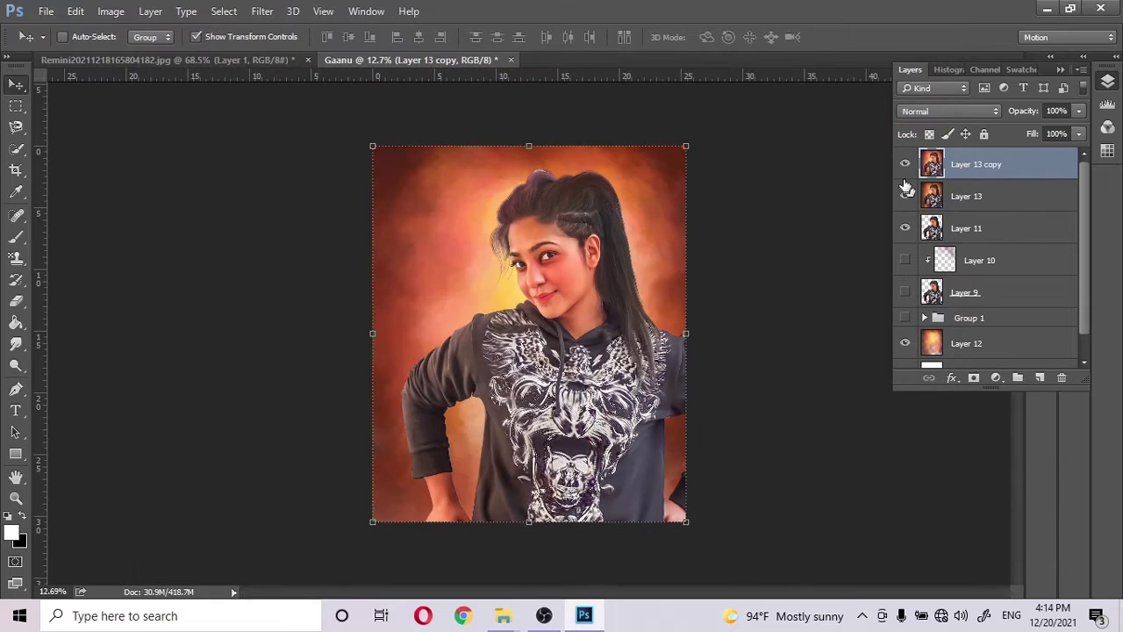
# - Toggle Layer 13 copy's visibility to compare, then reselect it as the working layer
pyautogui.click(904, 164)
pyautogui.click(905, 164)
pyautogui.click(905, 164)
pyautogui.scroll(3, 545, 312)
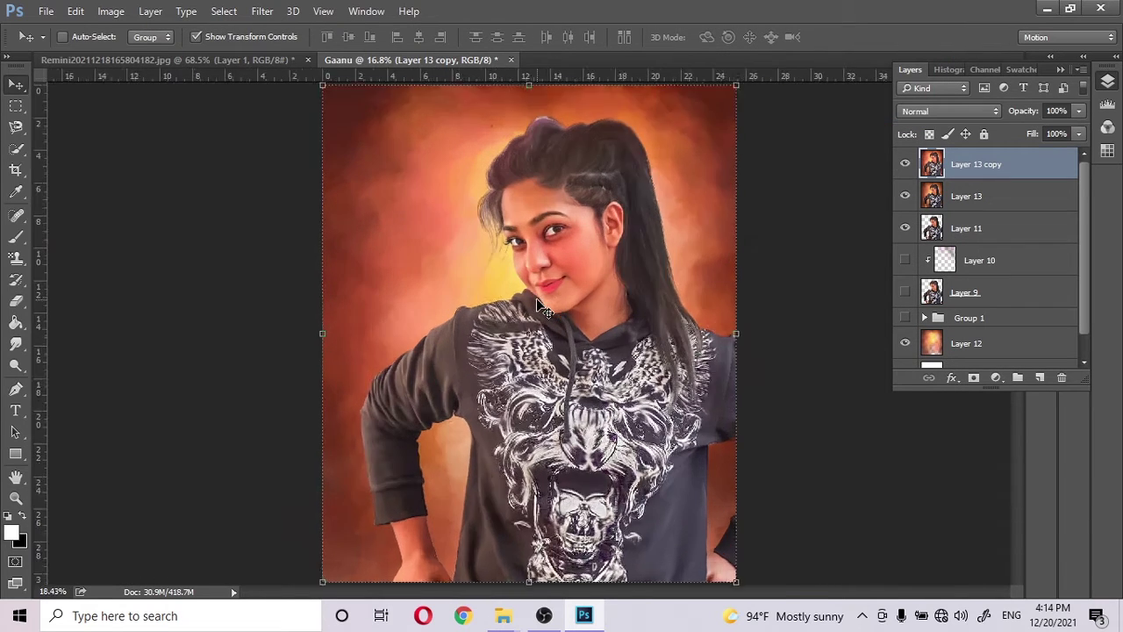
pyautogui.scroll(-3, 544, 312)
pyautogui.click(997, 192)
pyautogui.click(953, 167)
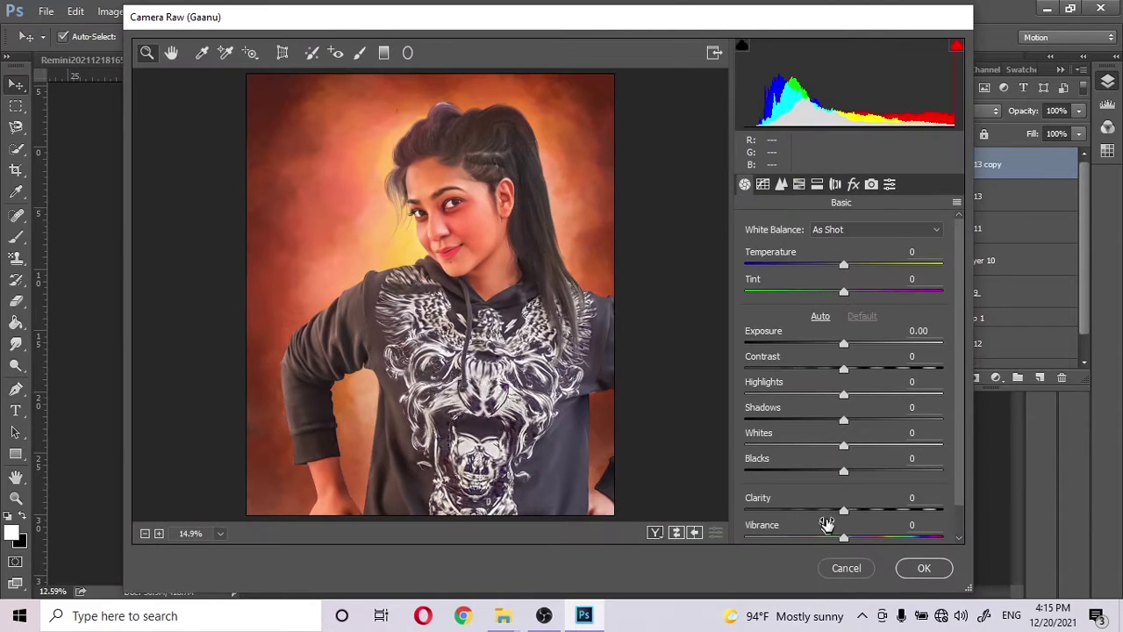
# - Cancel a second Camera Raw pass and set the brush to 1100 px
pyautogui.moveTo(856, 516)
pyautogui.mouseDown()
pyautogui.moveTo(883, 514)
pyautogui.moveTo(851, 517)
pyautogui.mouseUp()
pyautogui.click(851, 567)
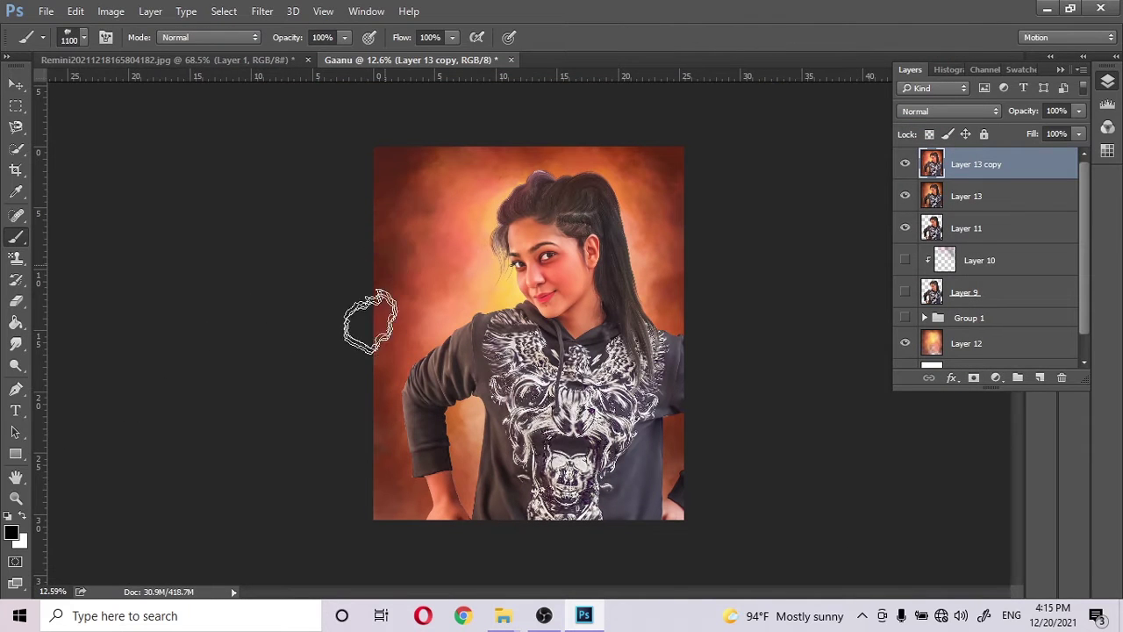
pyautogui.press(']')
pyautogui.press(']')
pyautogui.press(']')
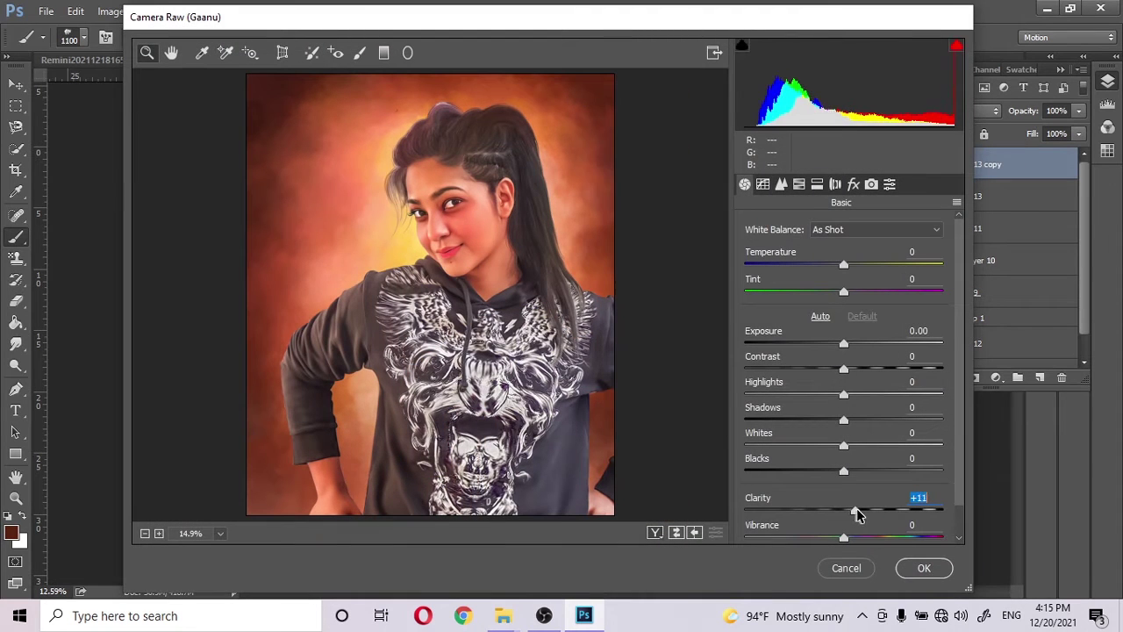
# - Apply a subtler Camera Raw grade: Clarity +12, Contrast +8, Shadows -21, Whites -22, Temperature -7
pyautogui.moveTo(856, 508); pyautogui.dragTo(860, 508)
pyautogui.moveTo(845, 340)
pyautogui.mouseDown()
pyautogui.moveTo(852, 368)
pyautogui.moveTo(836, 396)
pyautogui.moveTo(889, 421)
pyautogui.moveTo(848, 427)
pyautogui.moveTo(865, 445)
pyautogui.moveTo(826, 445)
pyautogui.moveTo(864, 470)
pyautogui.mouseUp()
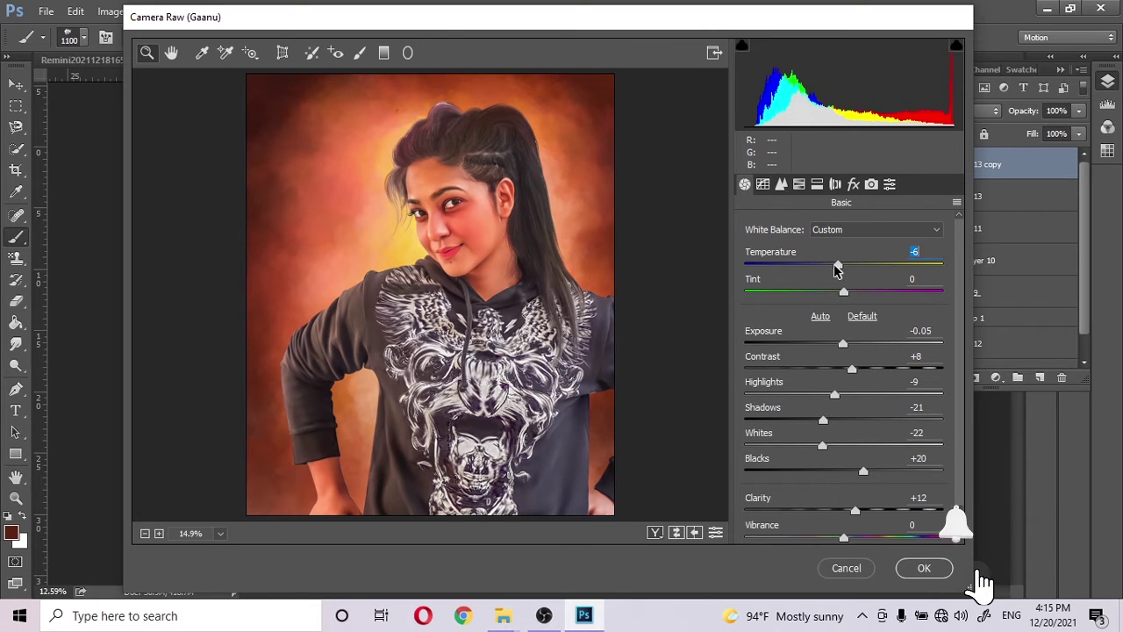
pyautogui.moveTo(836, 265); pyautogui.dragTo(835, 266)
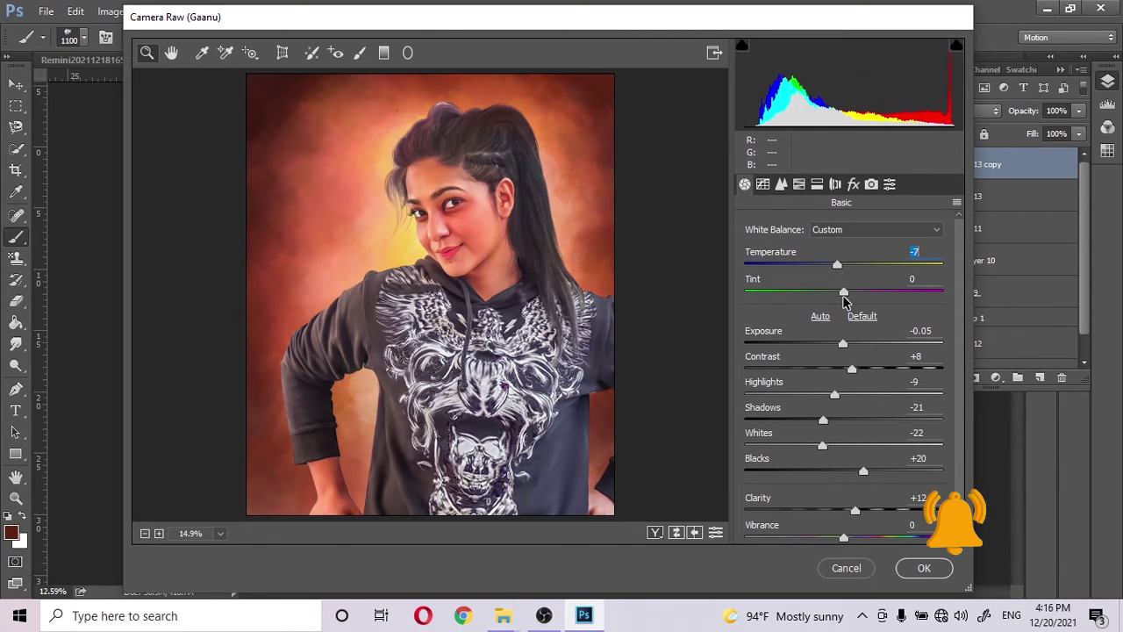
pyautogui.click(928, 567)
# - Hide Layer 11 and expand Group 1 in the Layers panel
pyautogui.click(905, 165)
pyautogui.click(905, 166)
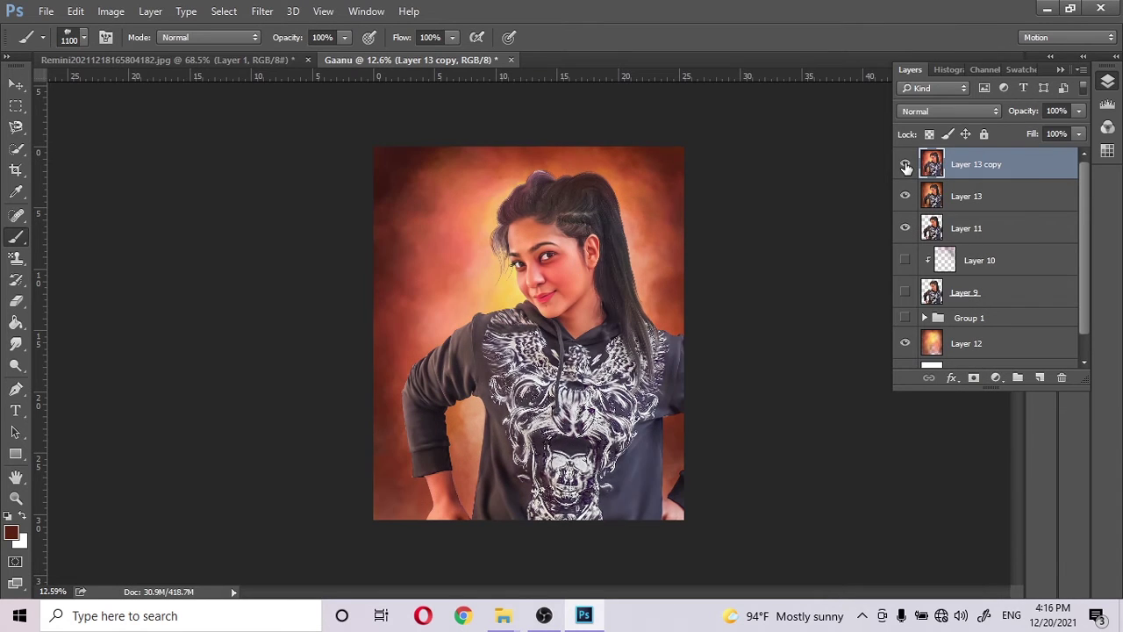
pyautogui.click(16, 85)
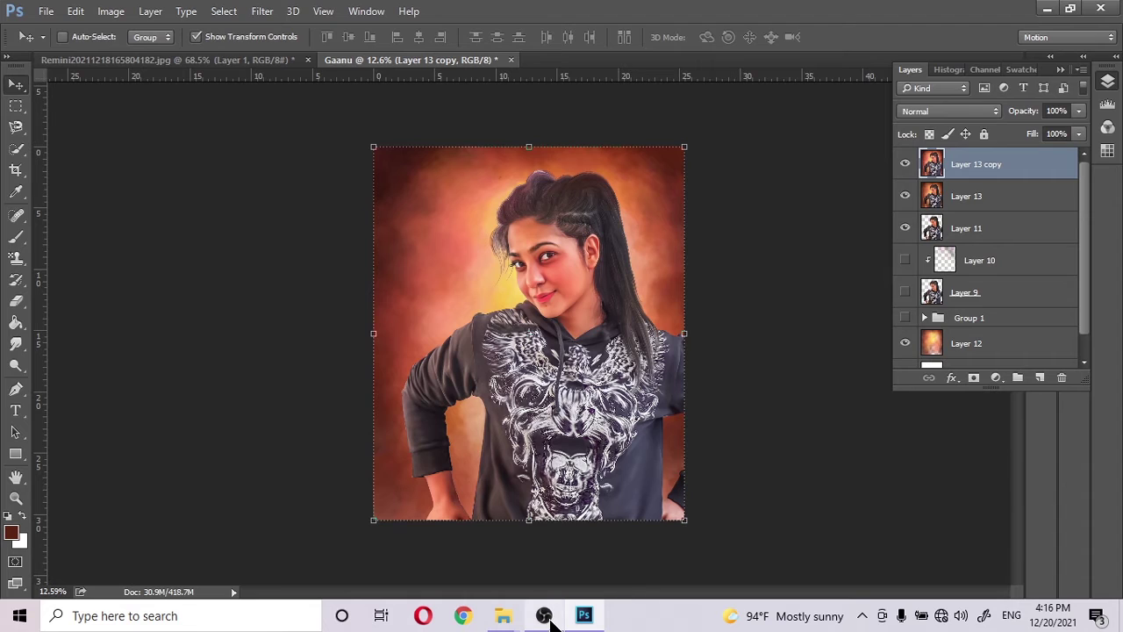
pyautogui.click(905, 228)
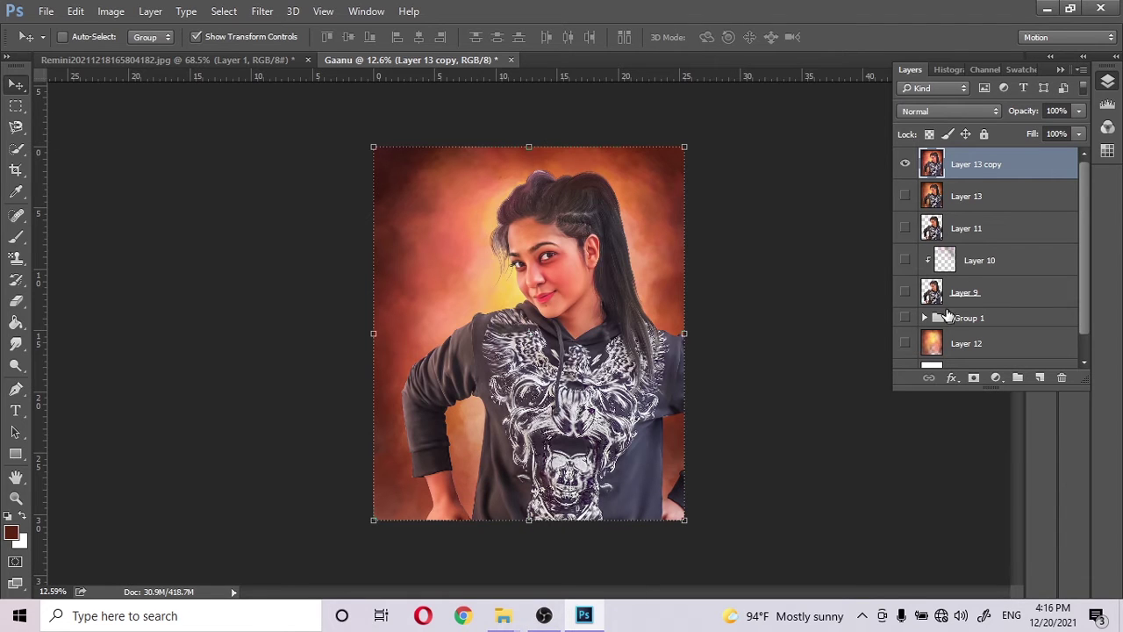
pyautogui.scroll(-1, 946, 316)
pyautogui.click(924, 295)
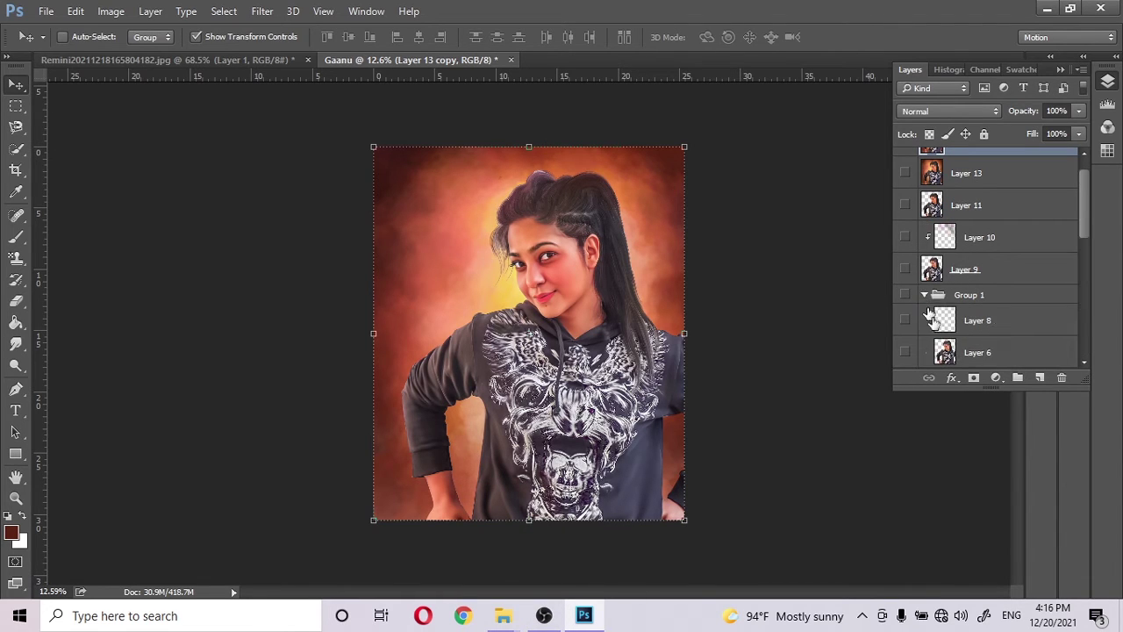
pyautogui.scroll(-5, 933, 320)
pyautogui.scroll(5, 908, 312)
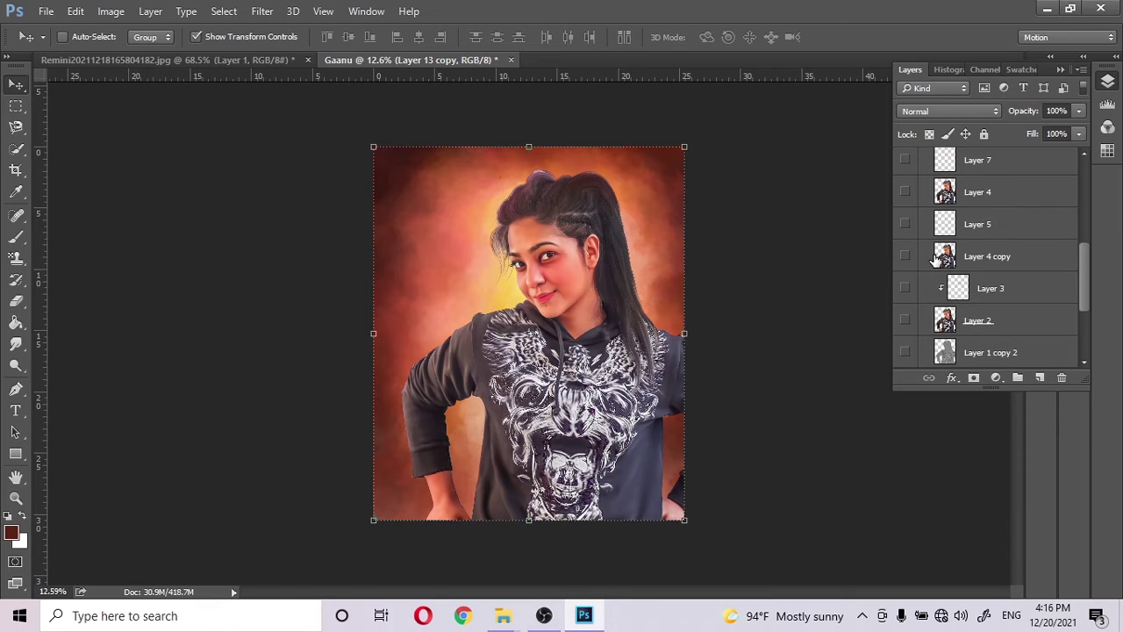
pyautogui.scroll(8, 965, 219)
# - Zoom in on the portrait and toggle Layer 13 copy for a before/after comparison
pyautogui.click(904, 164)
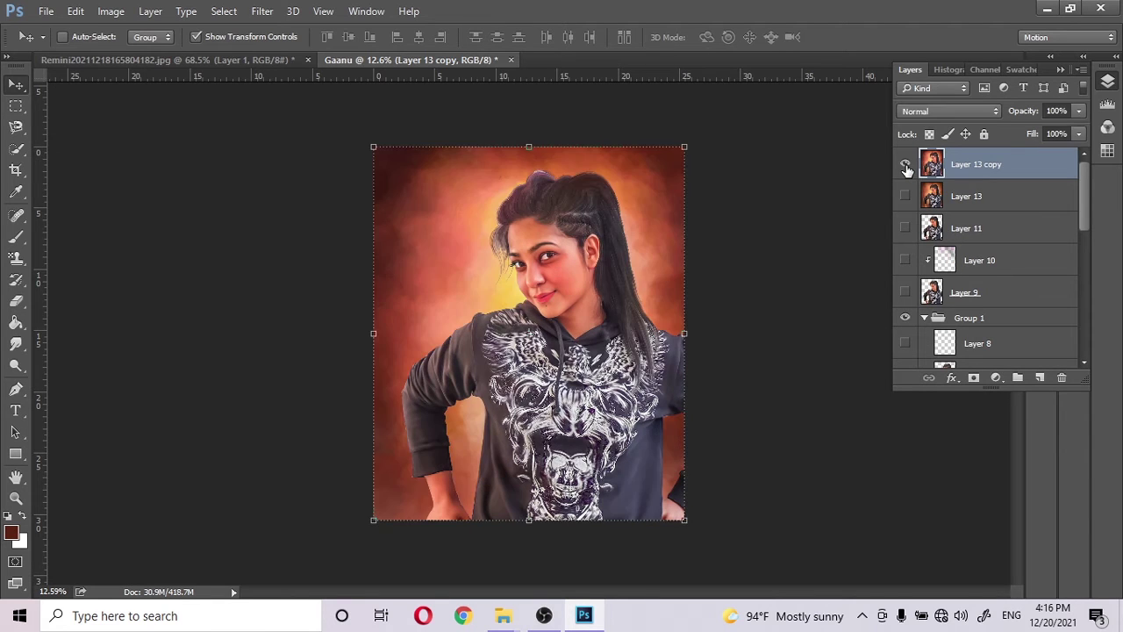
pyautogui.click(904, 165)
pyautogui.hotkey('ctrl', '+')
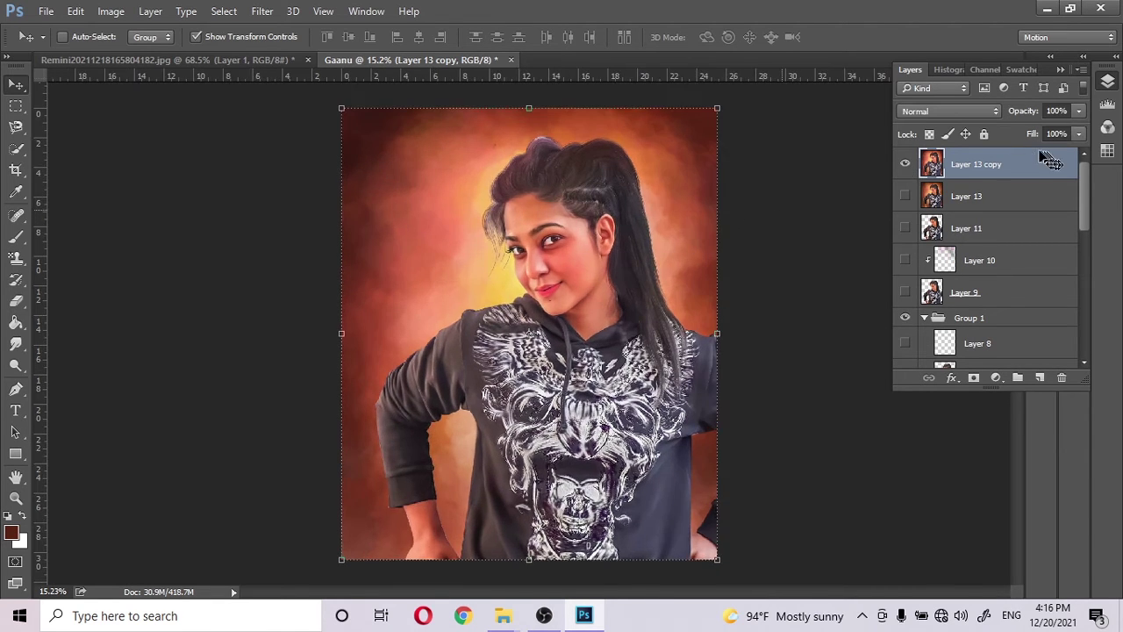
pyautogui.click(905, 164)
pyautogui.click(904, 164)
pyautogui.click(905, 164)
pyautogui.click(905, 164)
pyautogui.click(905, 164)
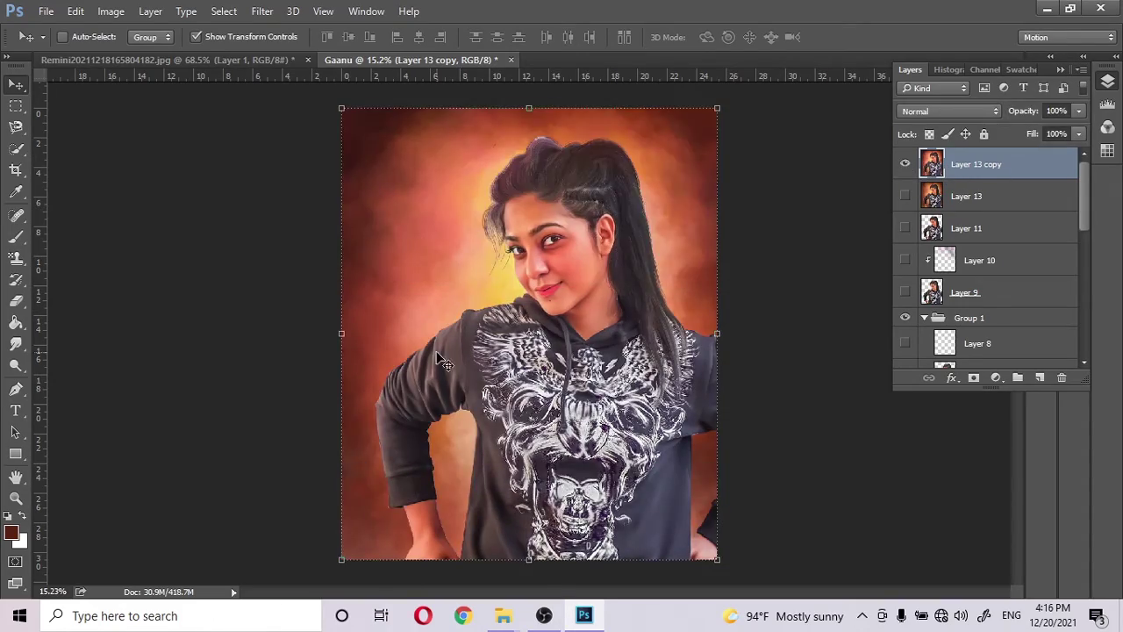